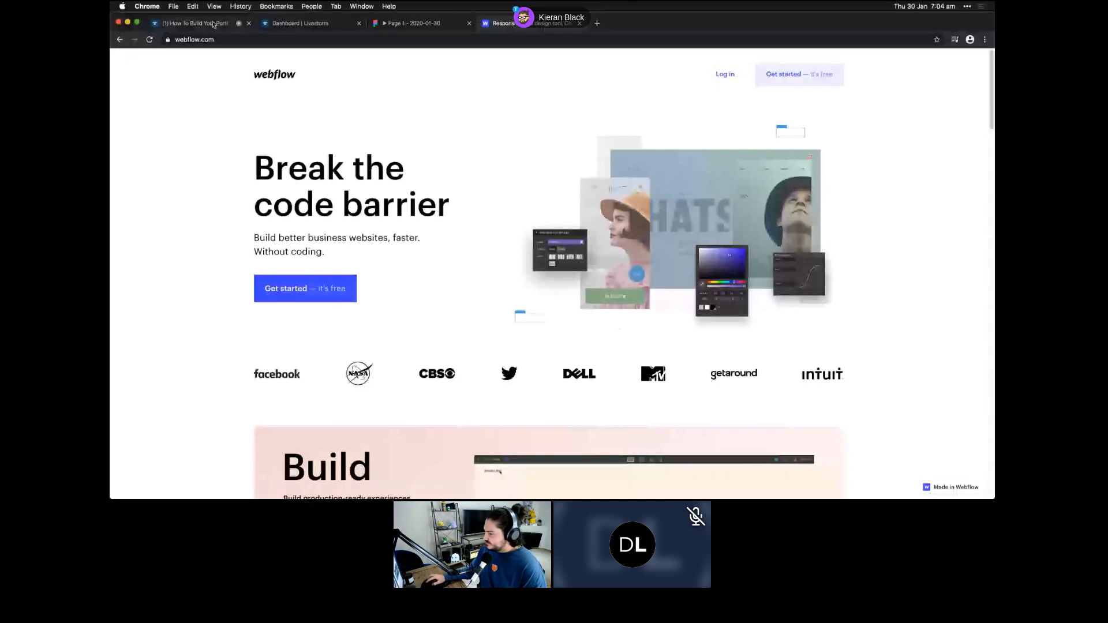
# - Mute the chat notifications on the Livestorm webinar page, then go back to the webflow.com tab
pyautogui.click(213, 25)
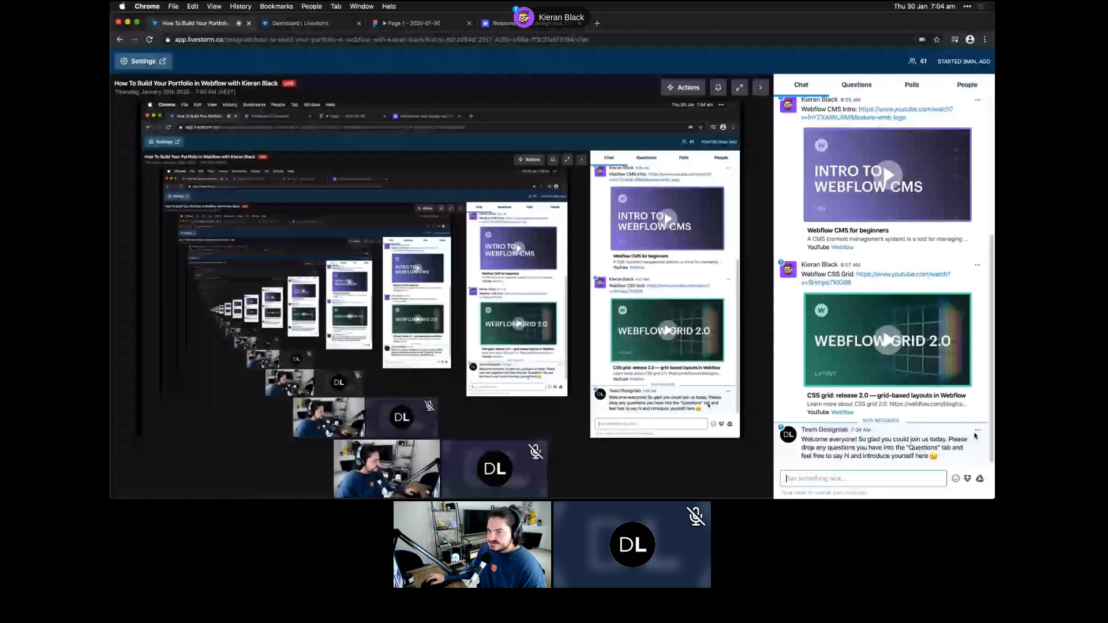
pyautogui.scroll(5, 976, 260)
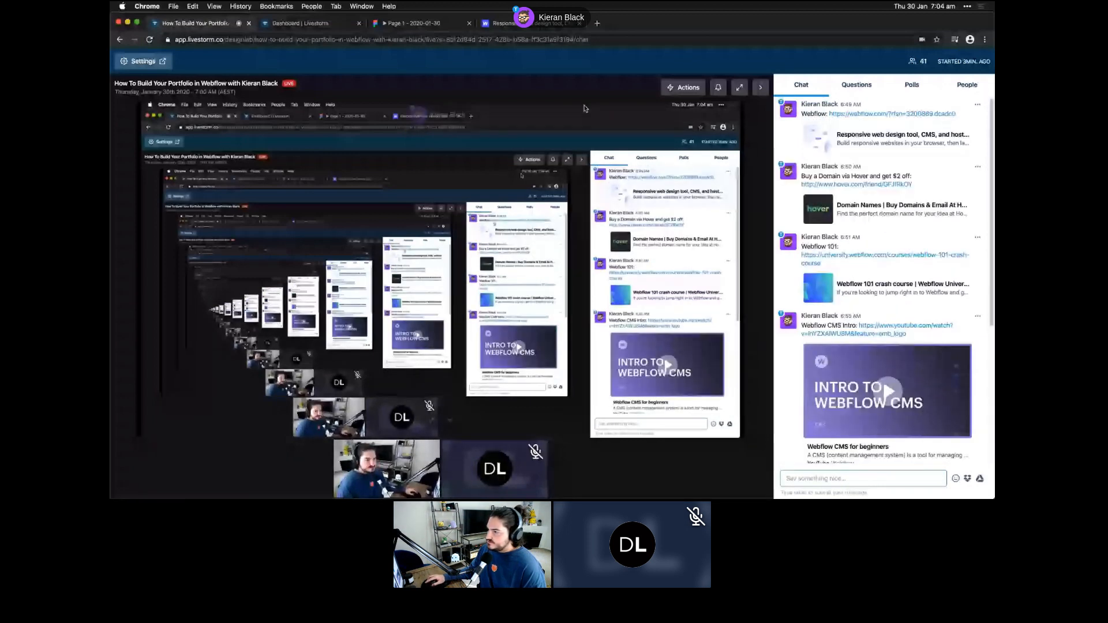
pyautogui.click(718, 88)
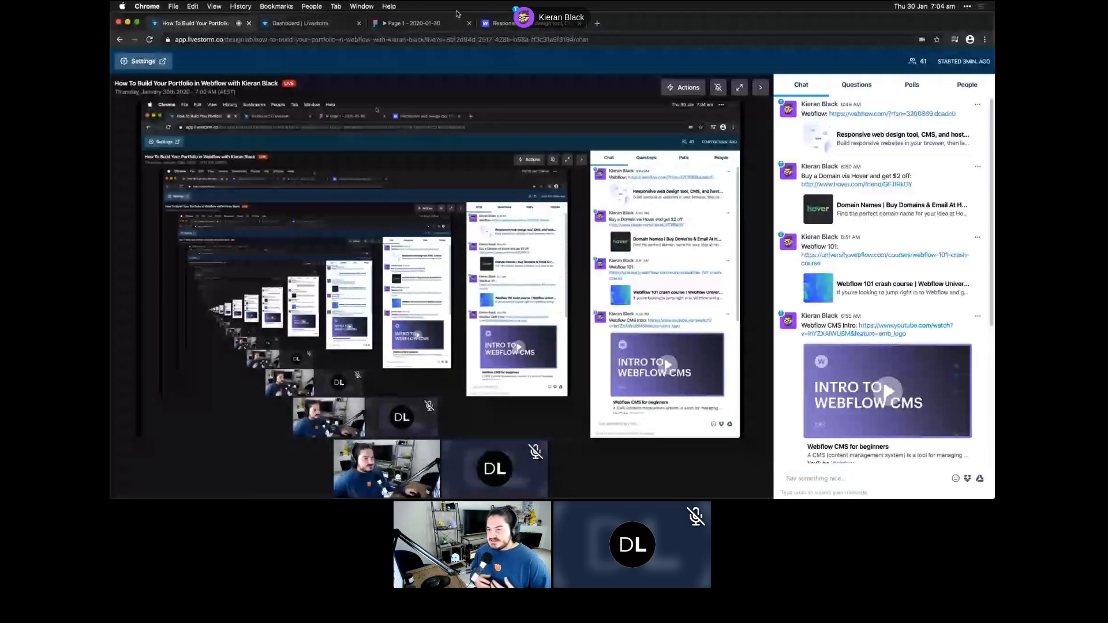
pyautogui.click(500, 23)
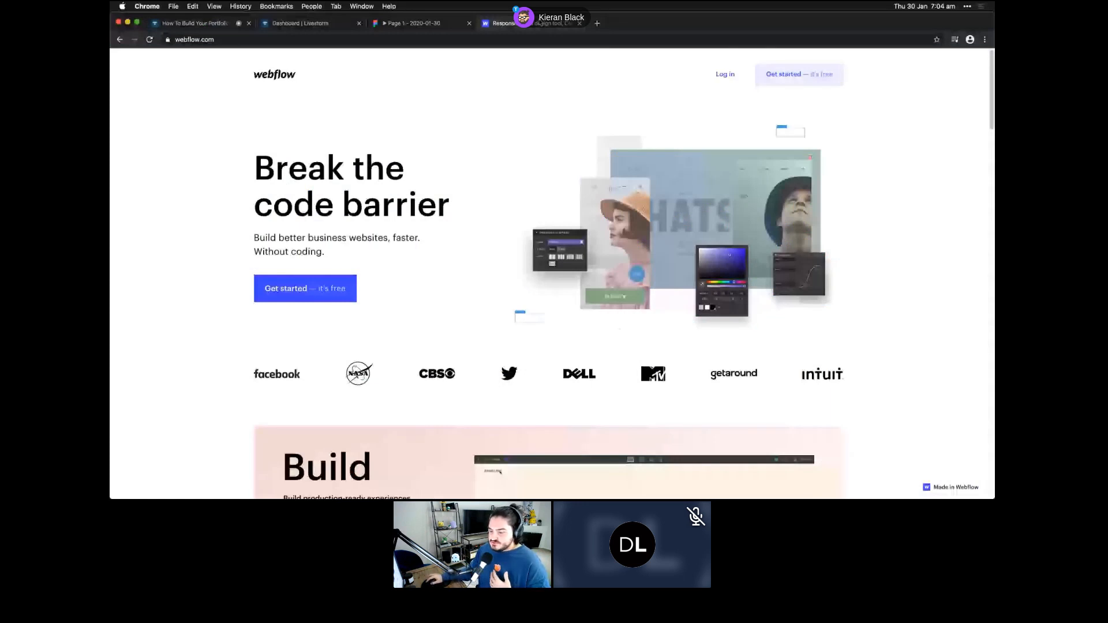
# - Log into Webflow with the account e-mail and password, declining to save the password
pyautogui.click(724, 81)
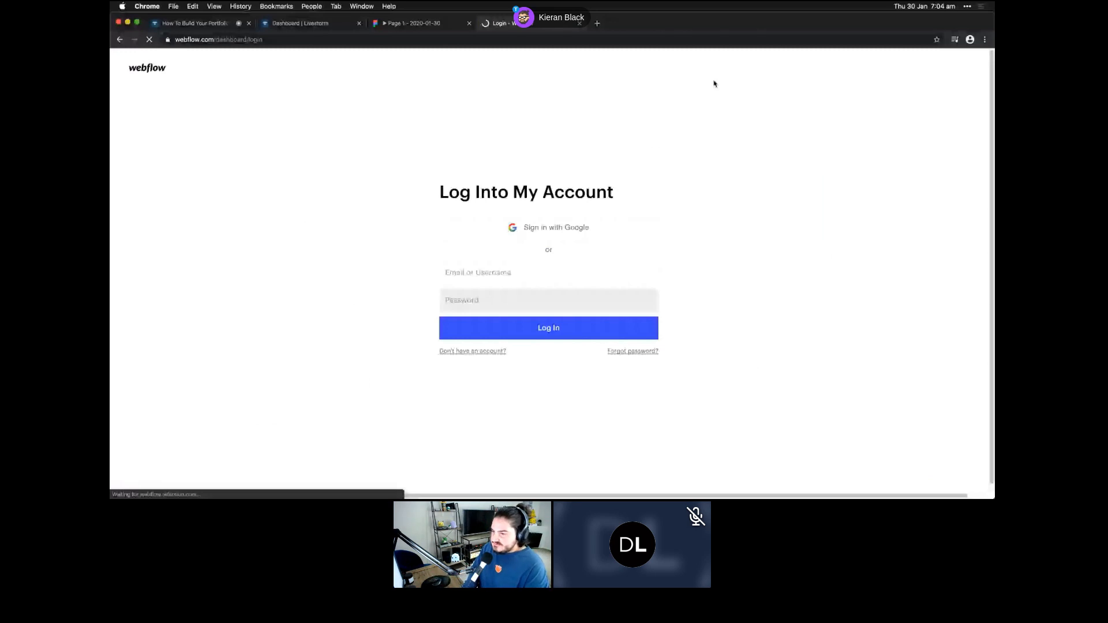
pyautogui.click(531, 267)
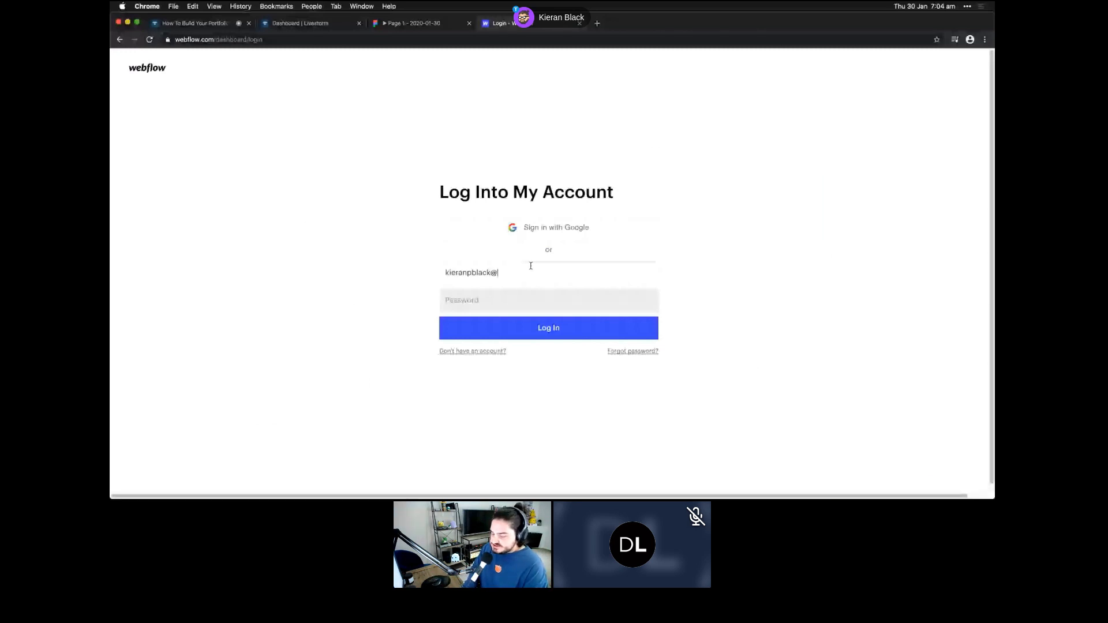
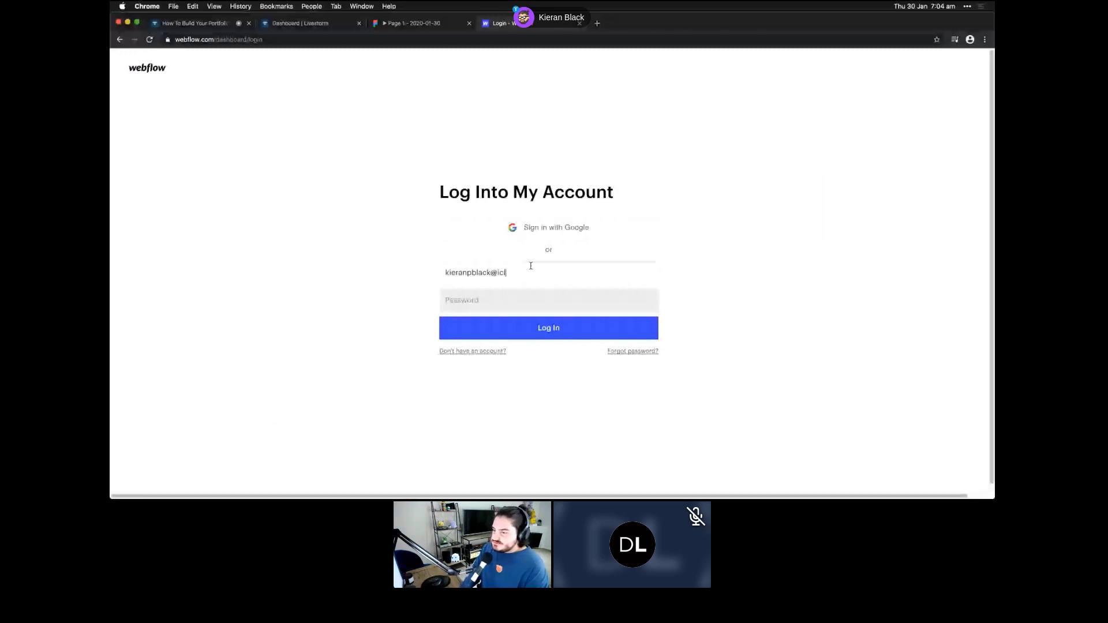
pyautogui.press('Tab')
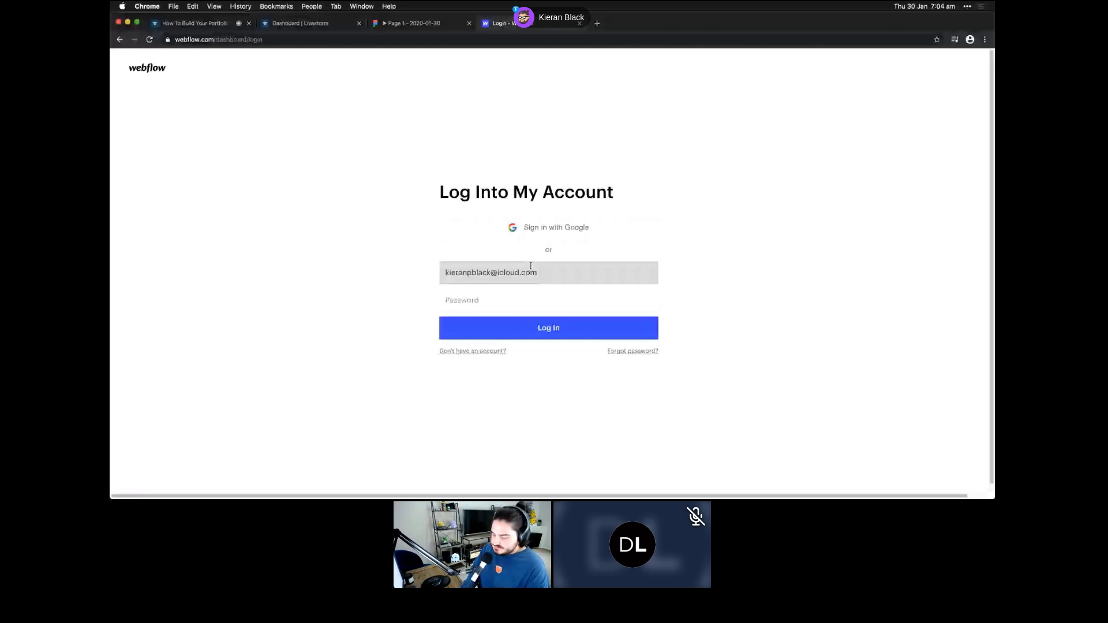
pyautogui.write('••••••')
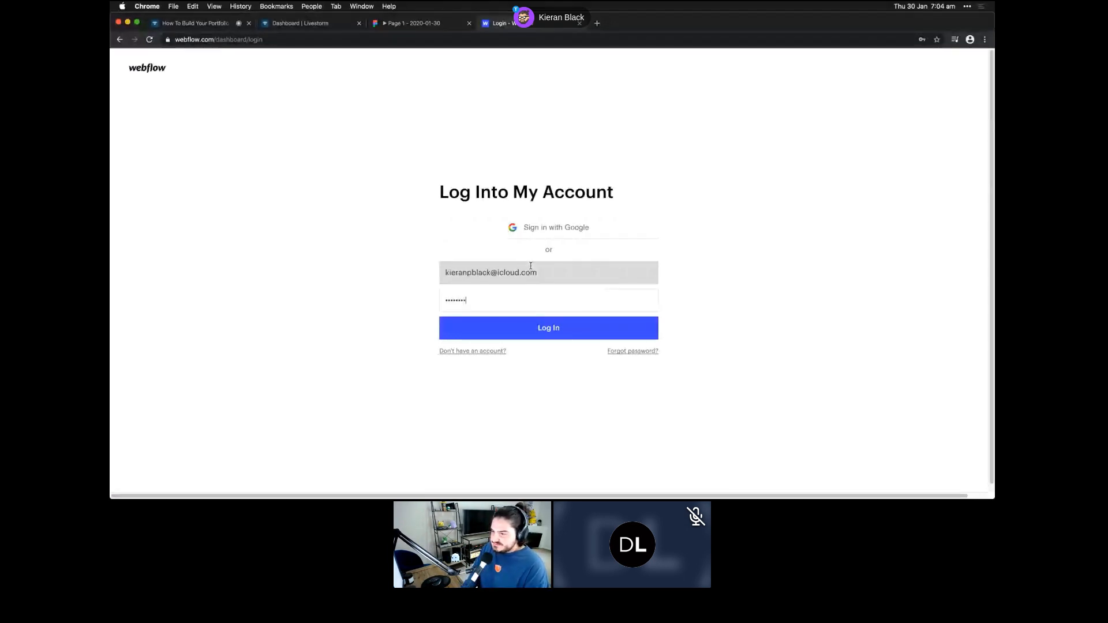
pyautogui.press('Return')
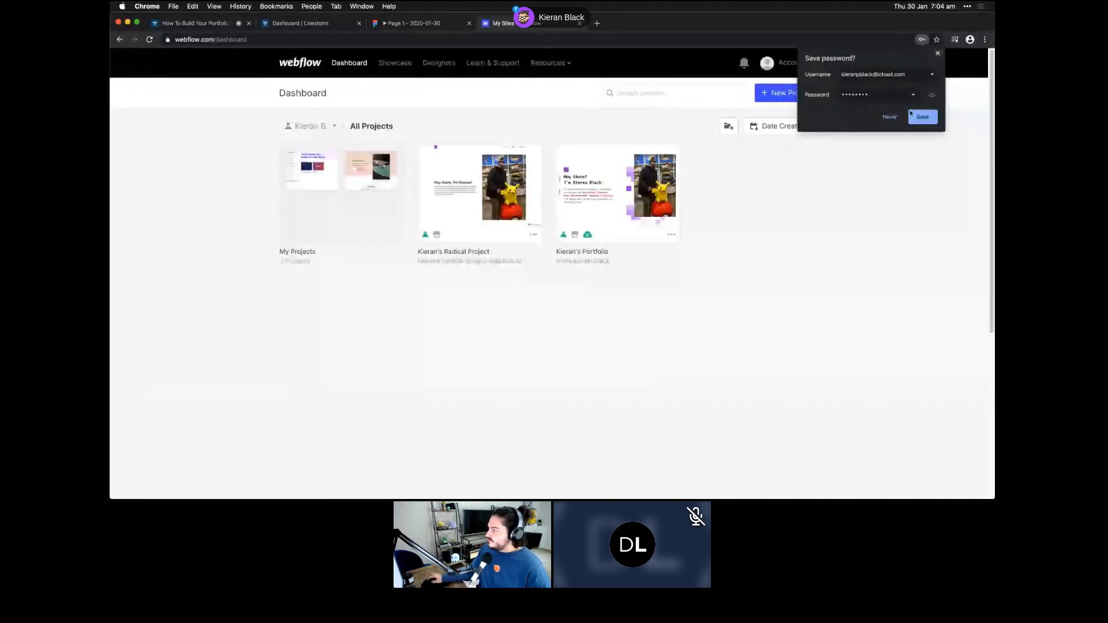
pyautogui.click(890, 117)
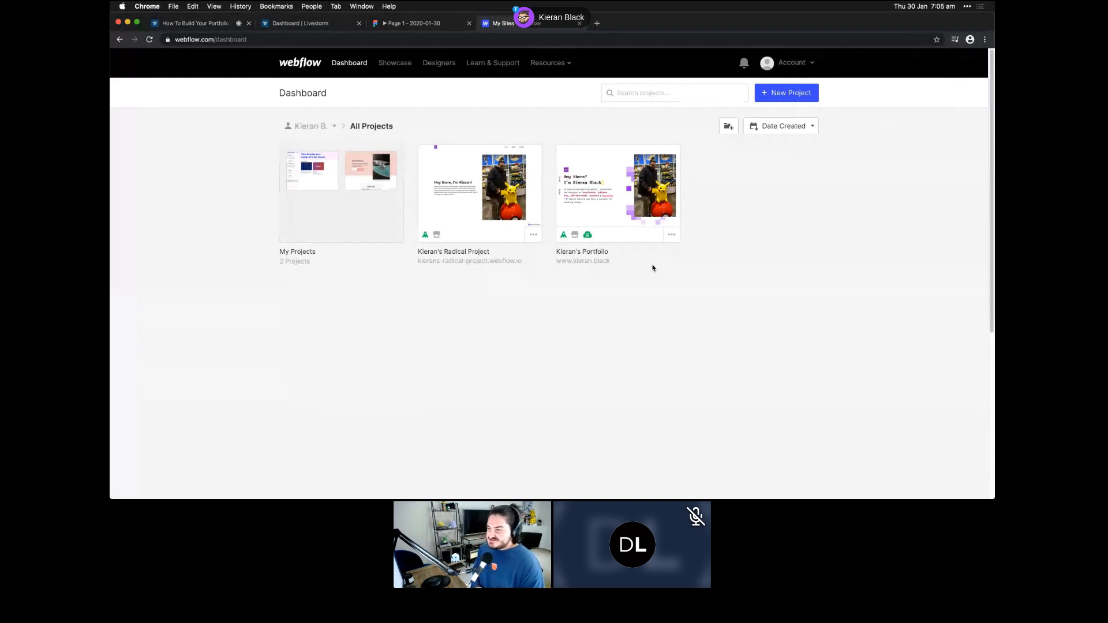
# - Open the portfolio project in the Webflow Designer
pyautogui.moveTo(620, 222)
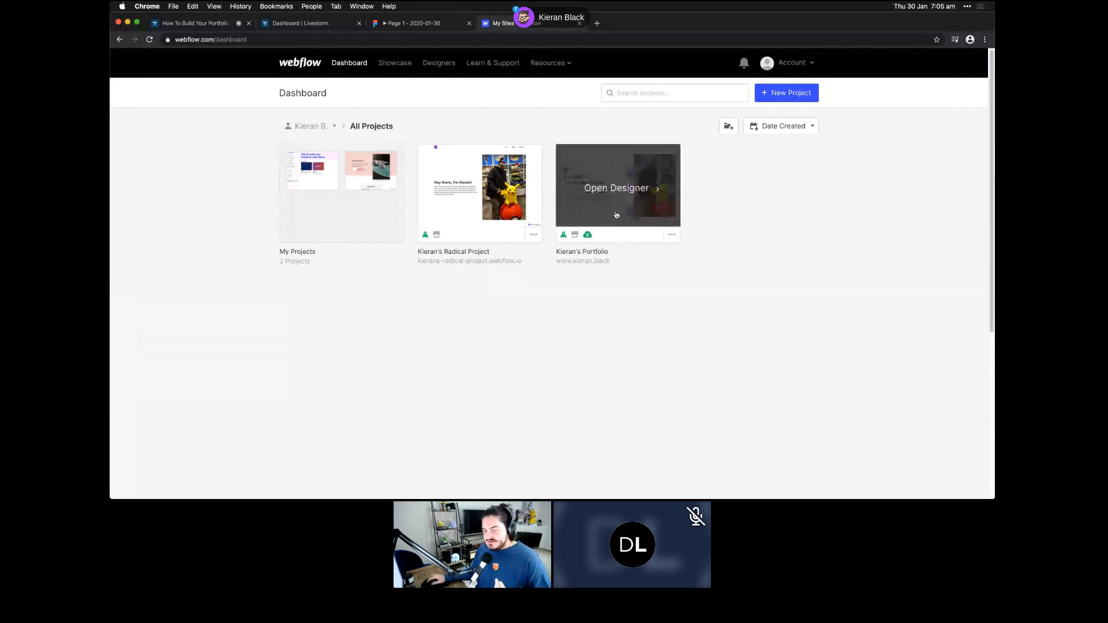
pyautogui.click(615, 208)
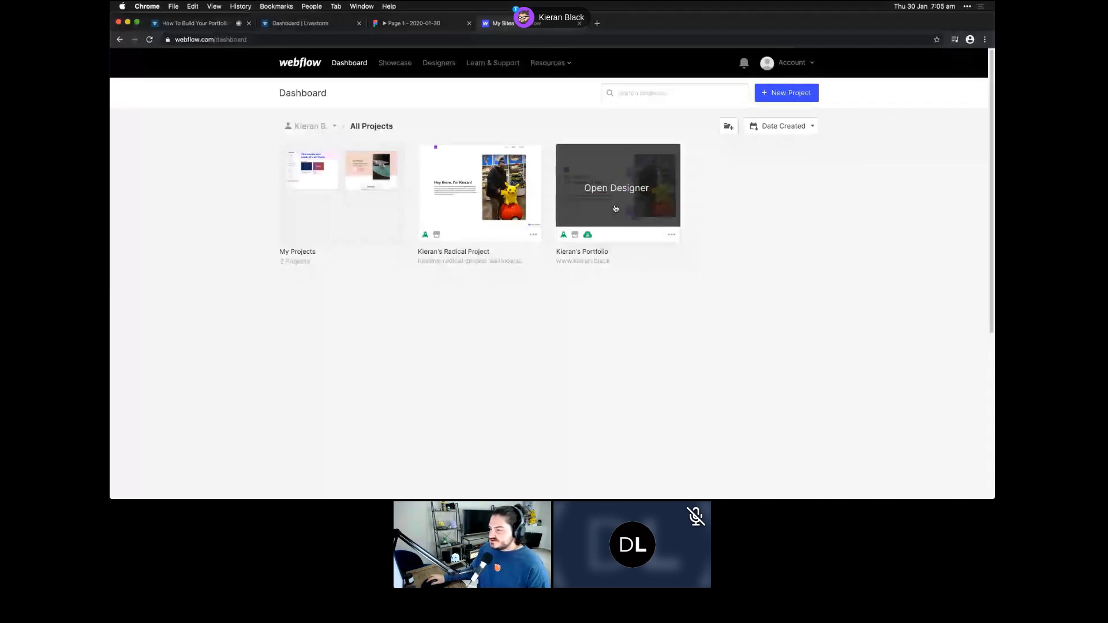
pyautogui.click(618, 194)
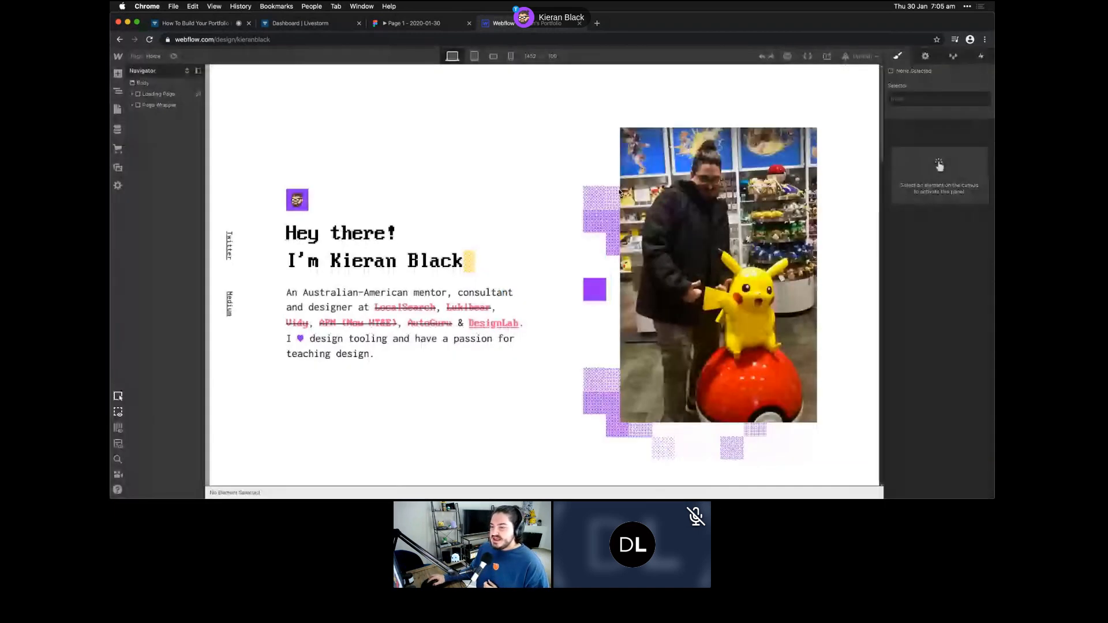
# - Scroll through the portfolio home page, then show the Pages panel with static, utility and CMS pages
pyautogui.scroll(-1, 514, 386)
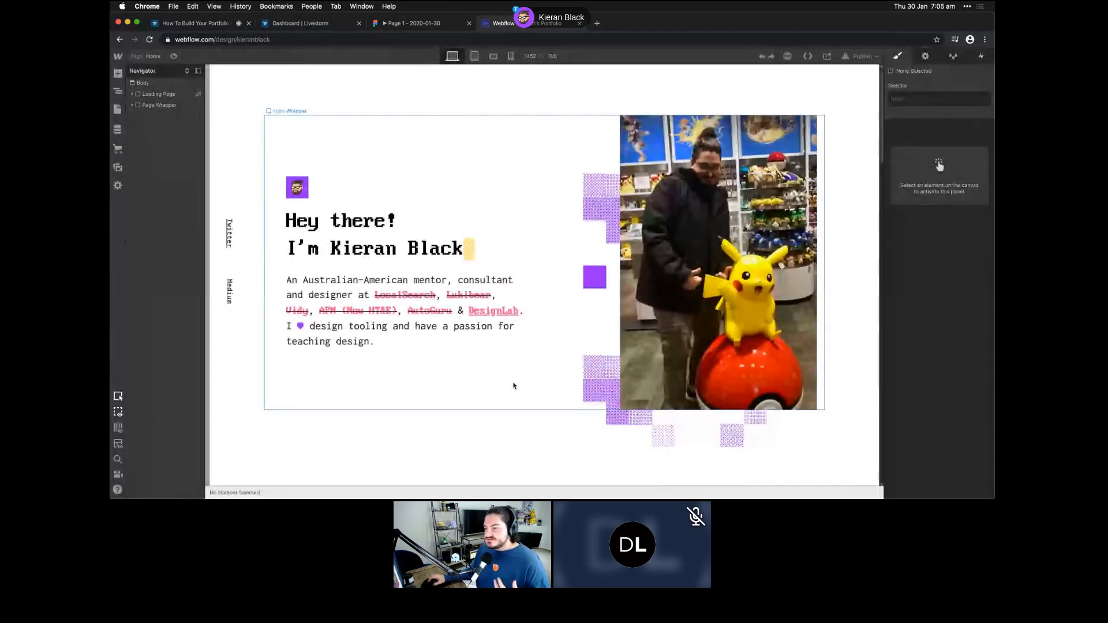
pyautogui.scroll(-1, 514, 386)
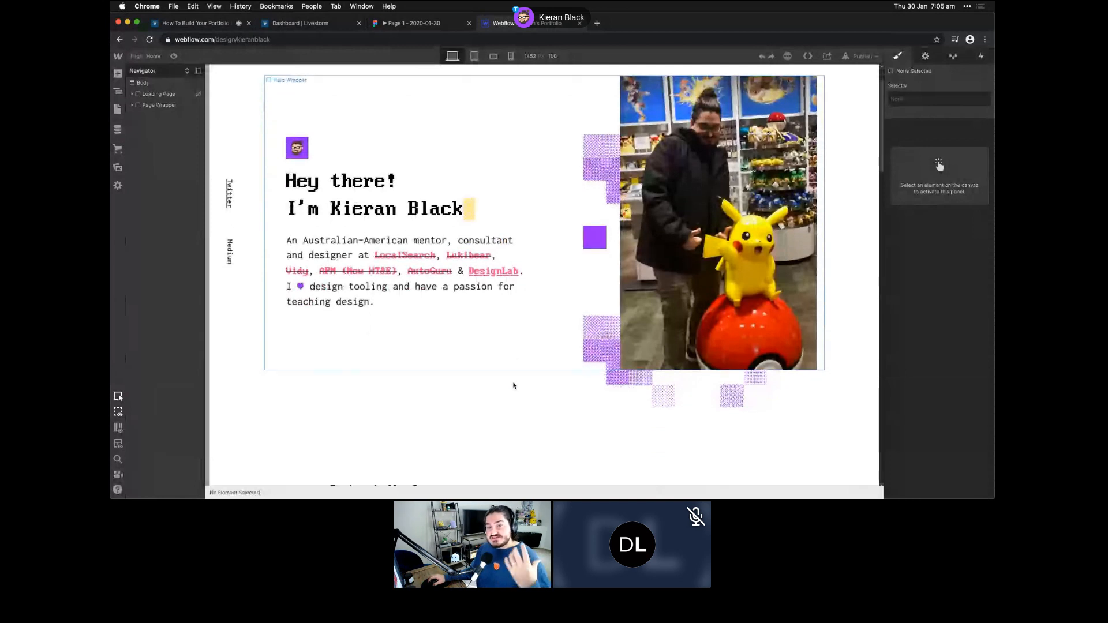
pyautogui.scroll(-1, 514, 386)
pyautogui.scroll(-3, 515, 386)
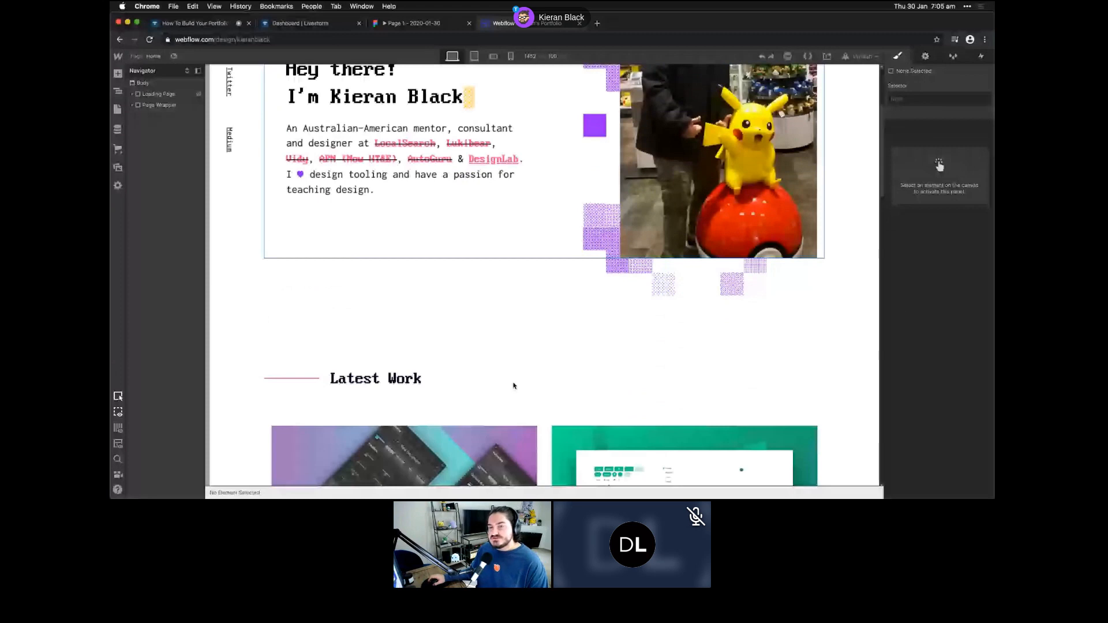
pyautogui.scroll(-8, 515, 386)
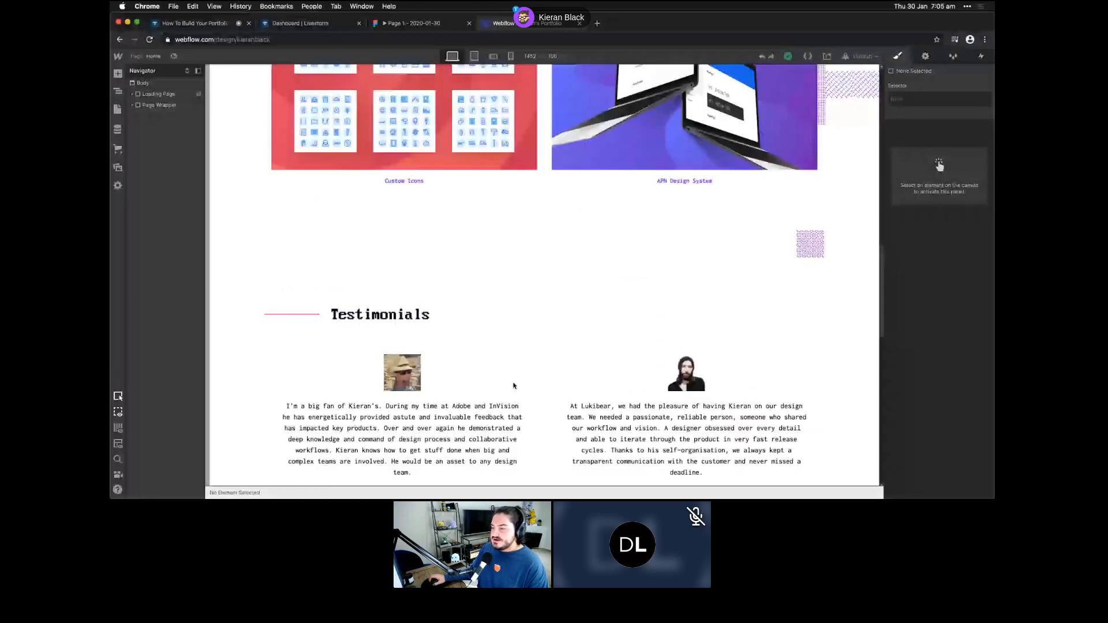
pyautogui.scroll(-5, 514, 386)
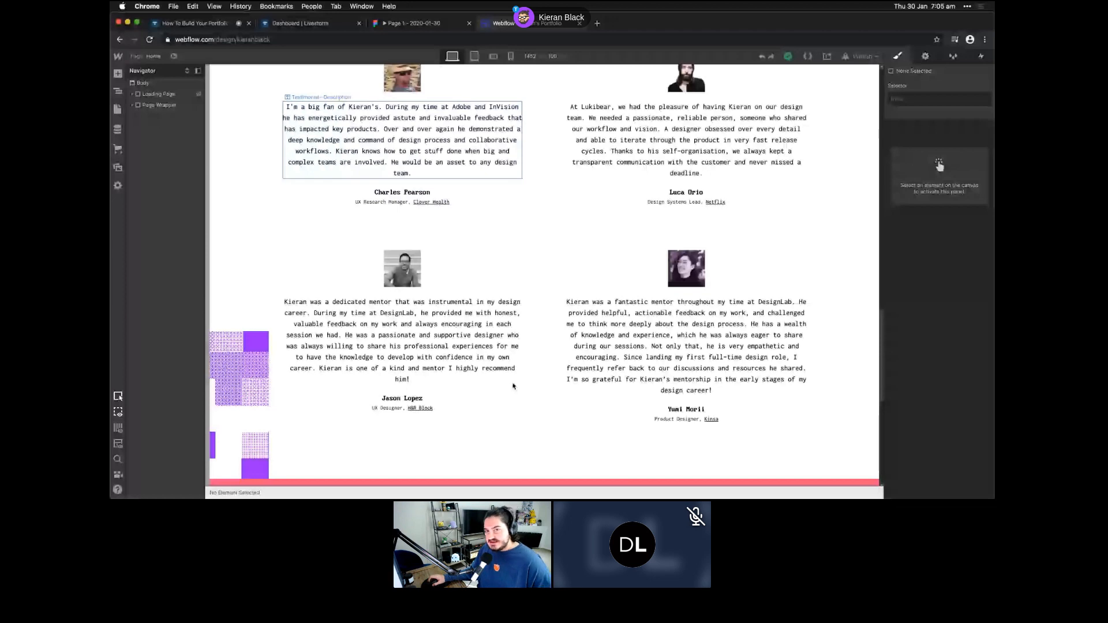
pyautogui.scroll(-8, 514, 386)
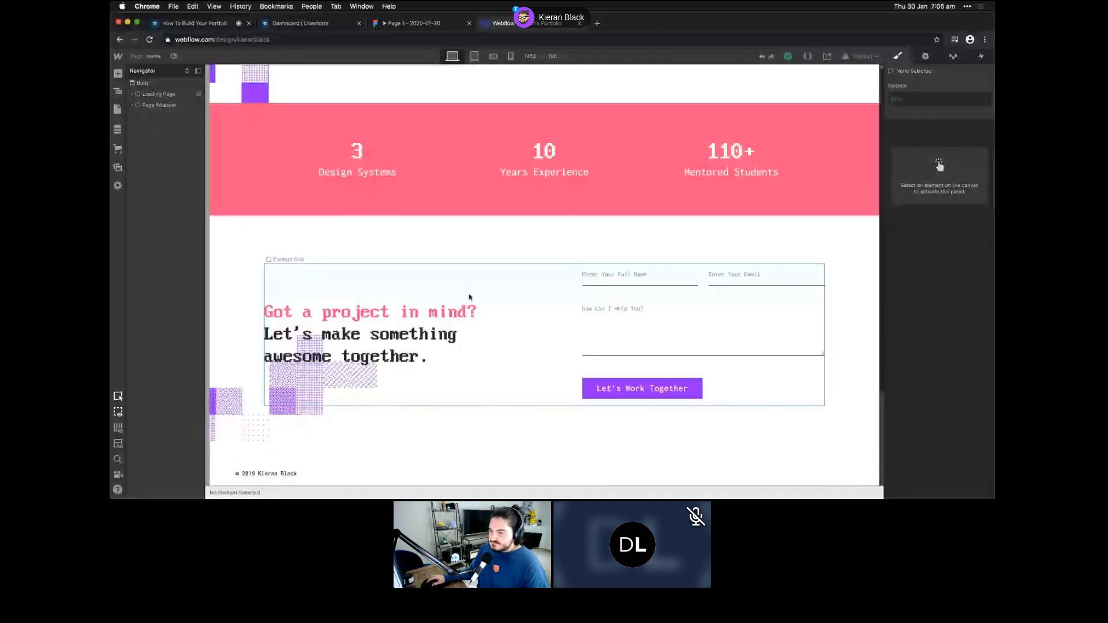
pyautogui.scroll(10, 469, 297)
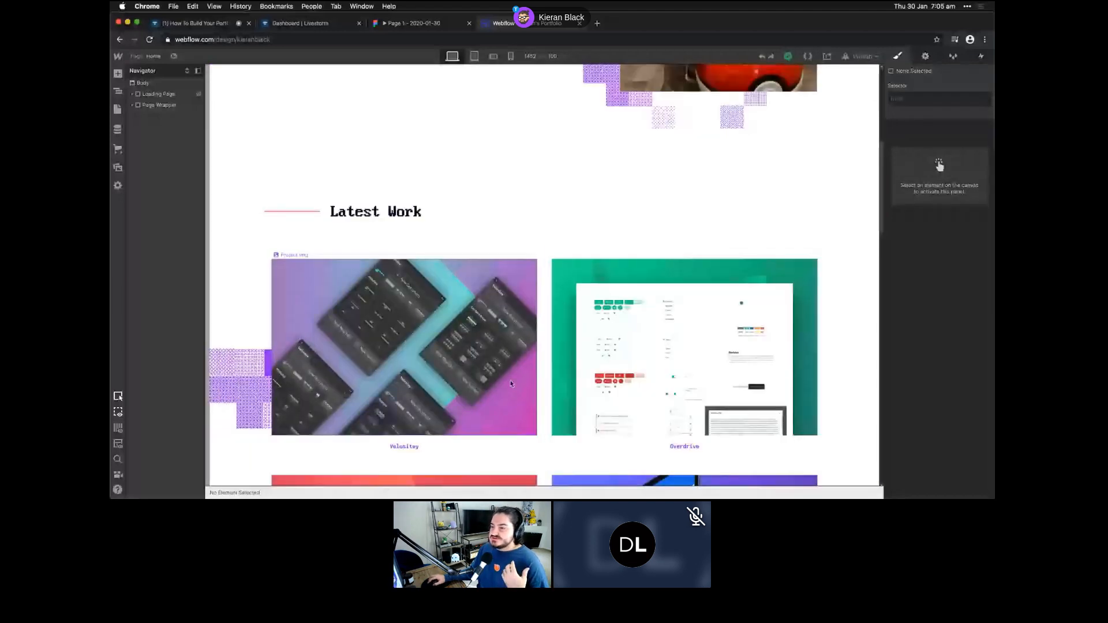
pyautogui.scroll(1, 510, 384)
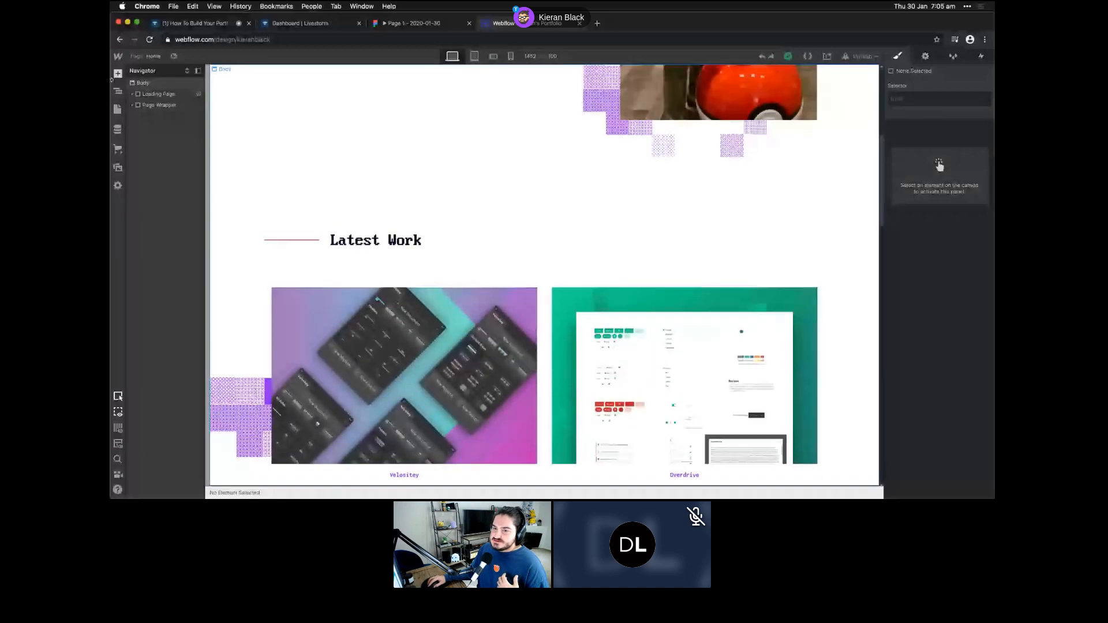
pyautogui.click(117, 109)
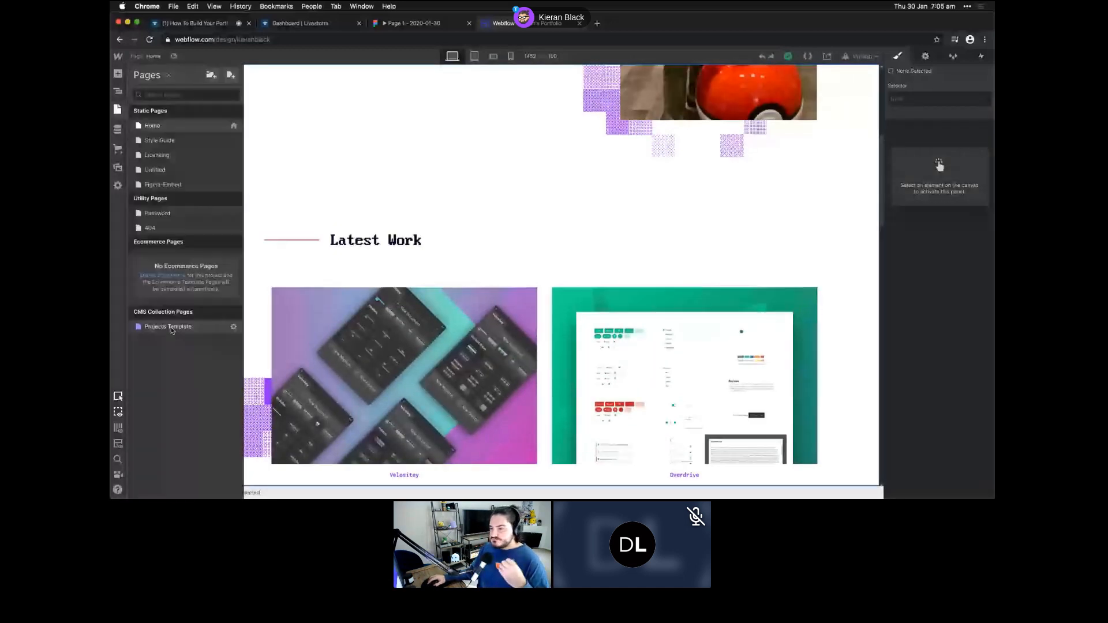
# - Scroll through the Projects Template collection page, then return to the Dashboard from the W menu
pyautogui.click(171, 327)
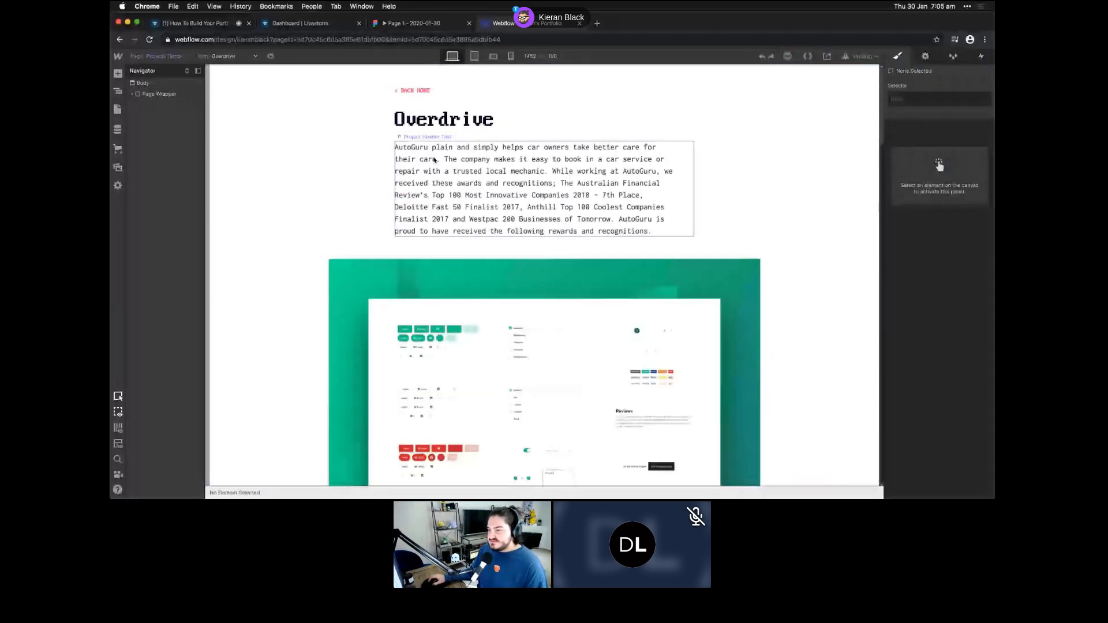
pyautogui.scroll(-10, 419, 197)
pyautogui.scroll(-15, 419, 198)
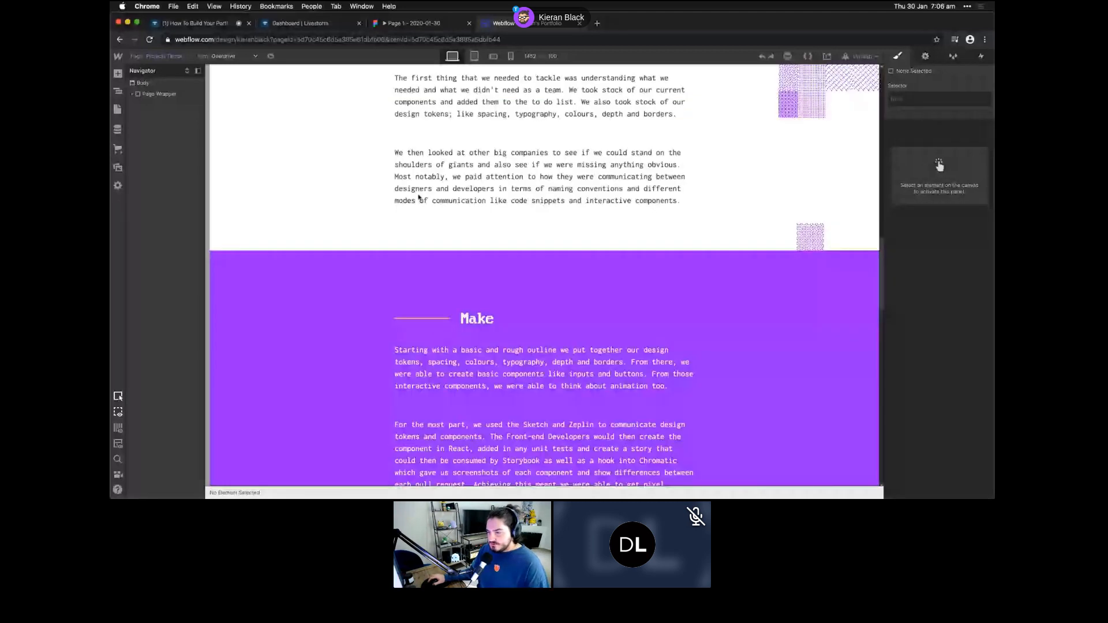
pyautogui.scroll(-2, 419, 197)
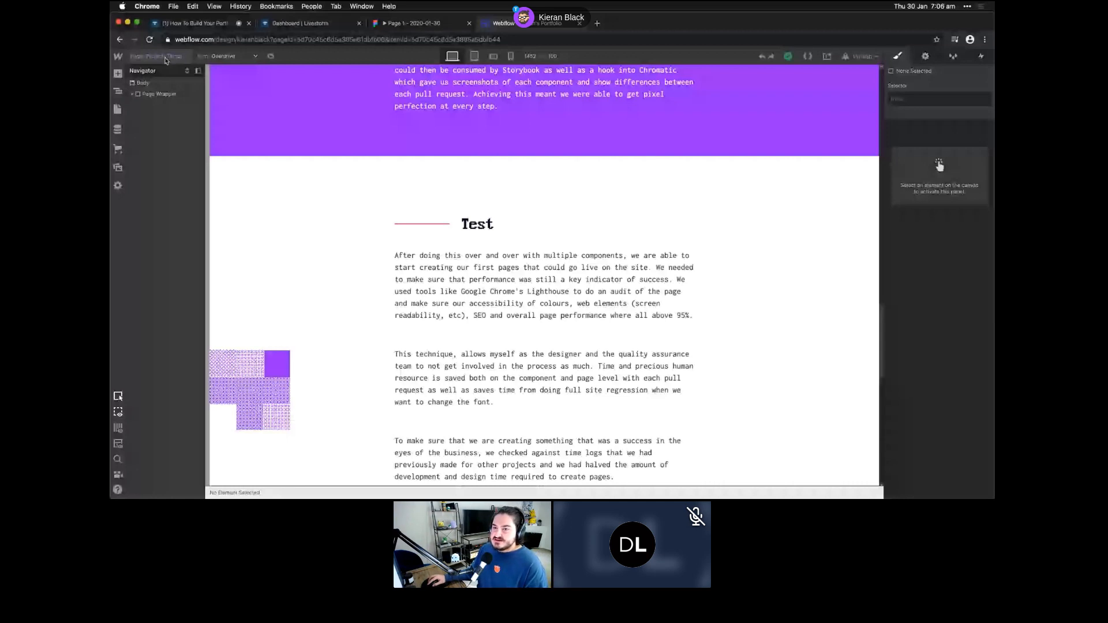
pyautogui.click(118, 57)
pyautogui.click(150, 61)
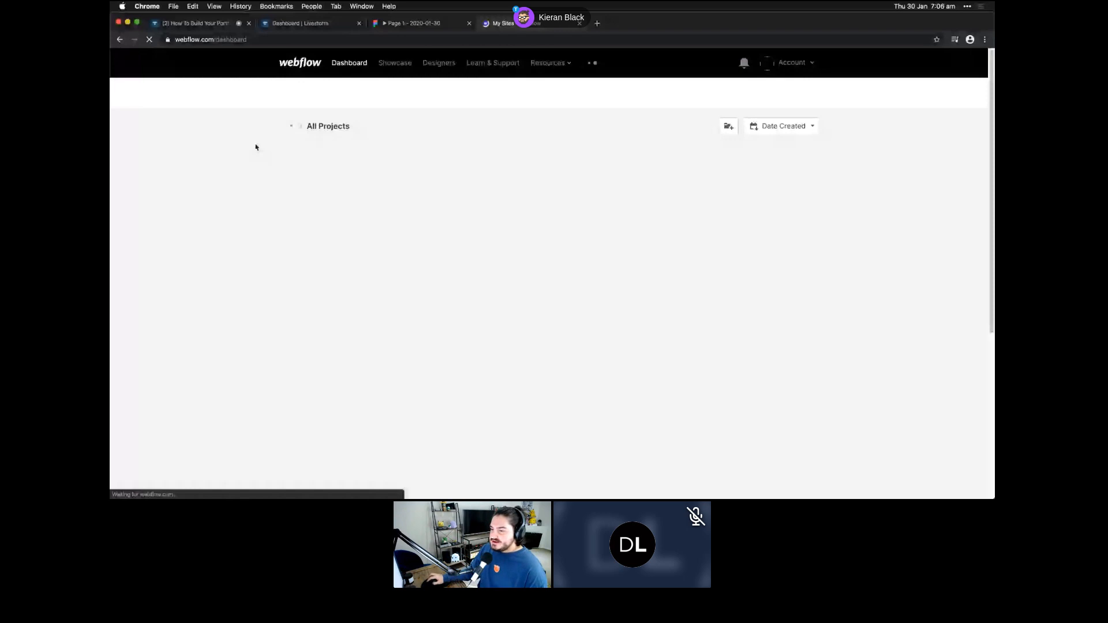
# - Check the Radical Project home page at tablet and desktop widths, then return to the Dashboard
pyautogui.click(474, 212)
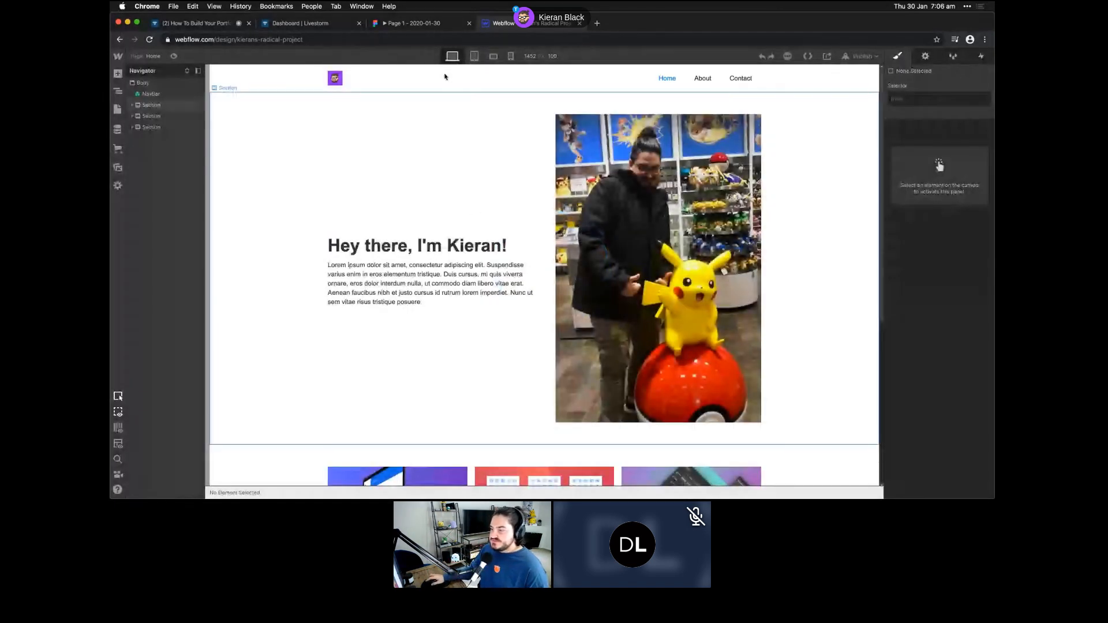
pyautogui.click(474, 56)
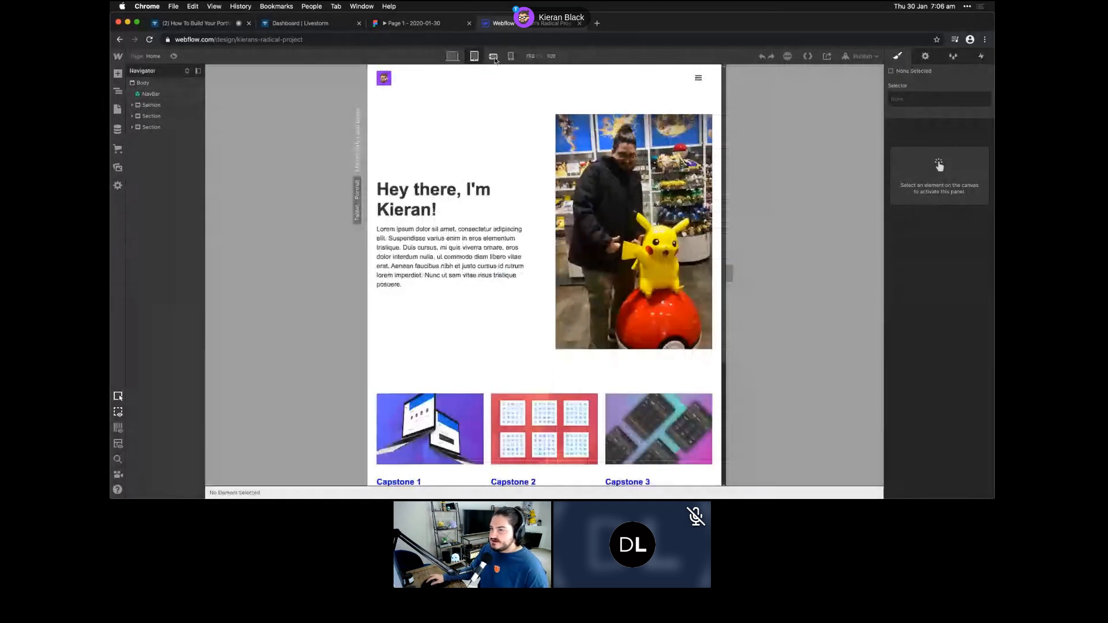
pyautogui.click(452, 56)
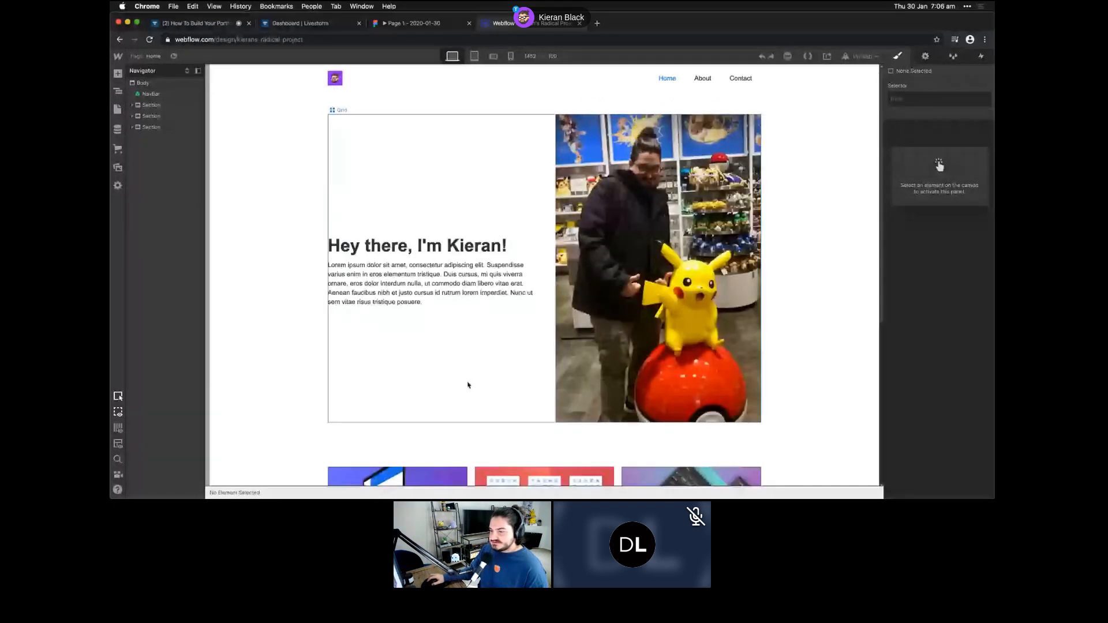
pyautogui.scroll(-5, 509, 317)
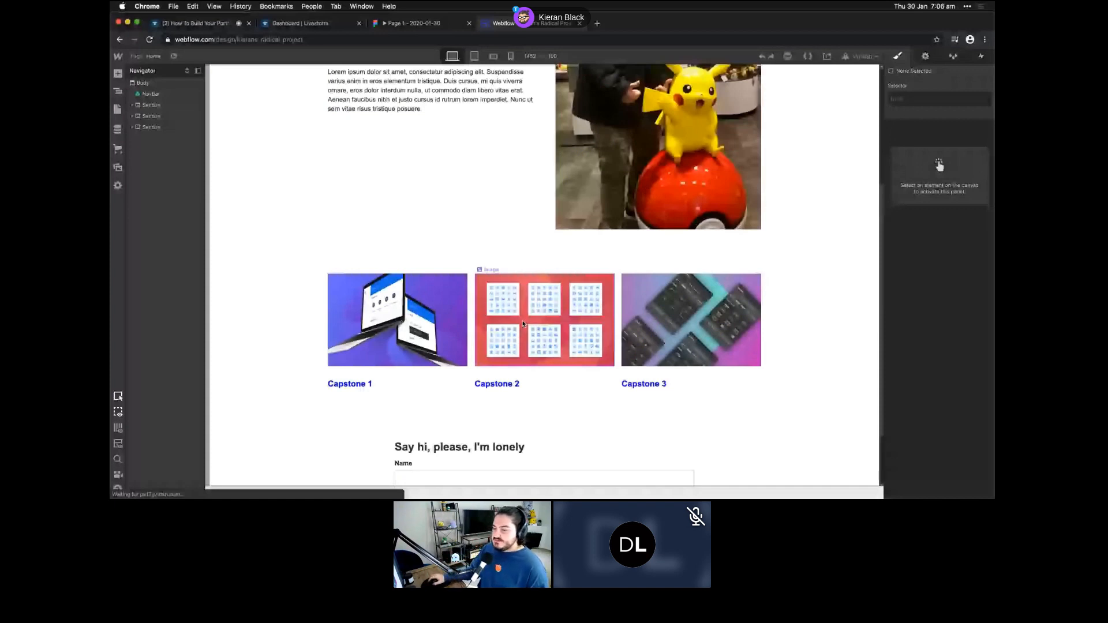
pyautogui.scroll(-2, 460, 391)
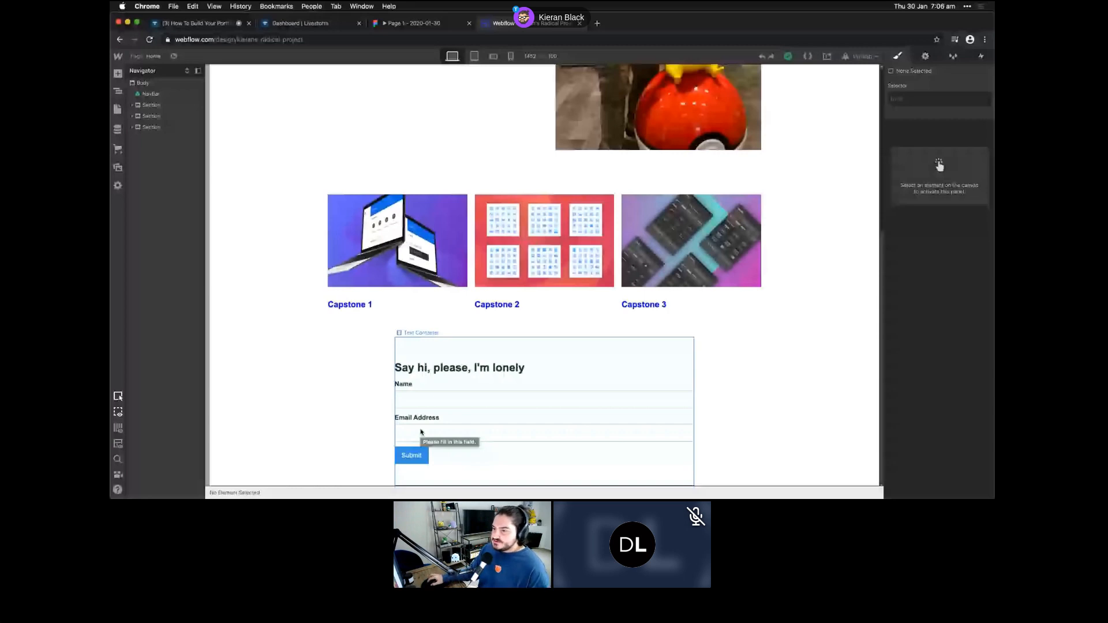
pyautogui.scroll(5, 507, 260)
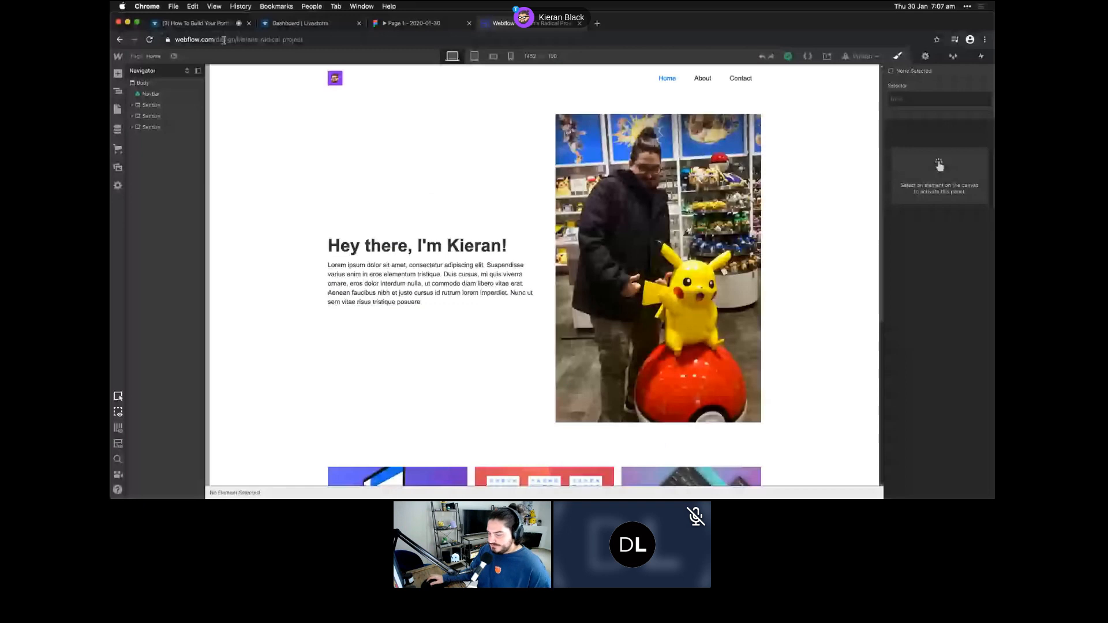
pyautogui.click(149, 62)
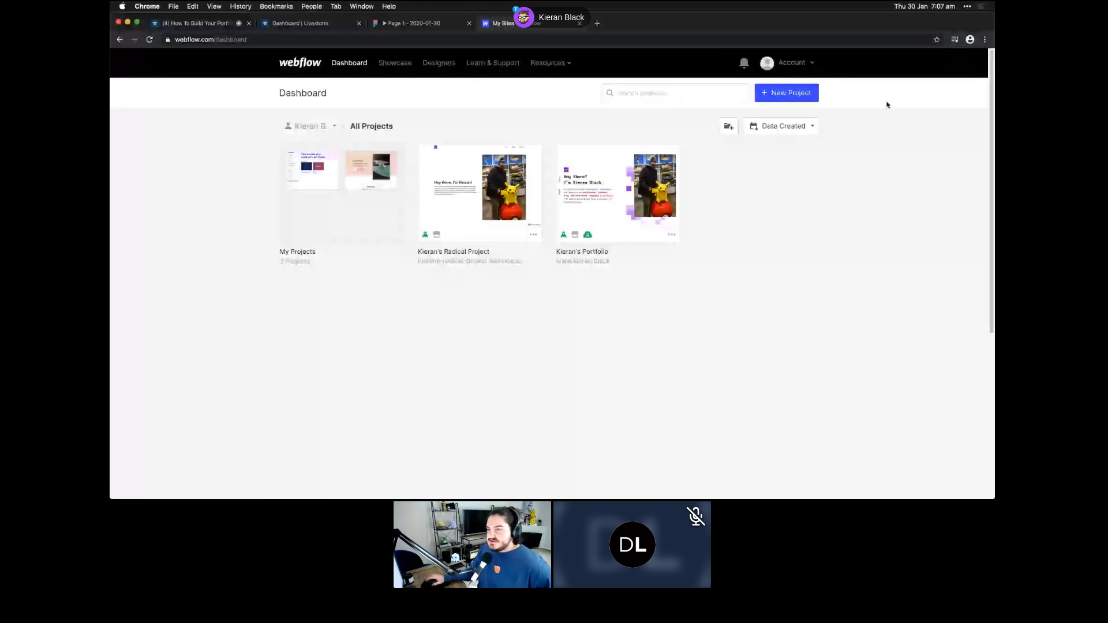
# - Start a New Project and browse the Blank Site, preset starters and purchased Craig template
pyautogui.click(786, 93)
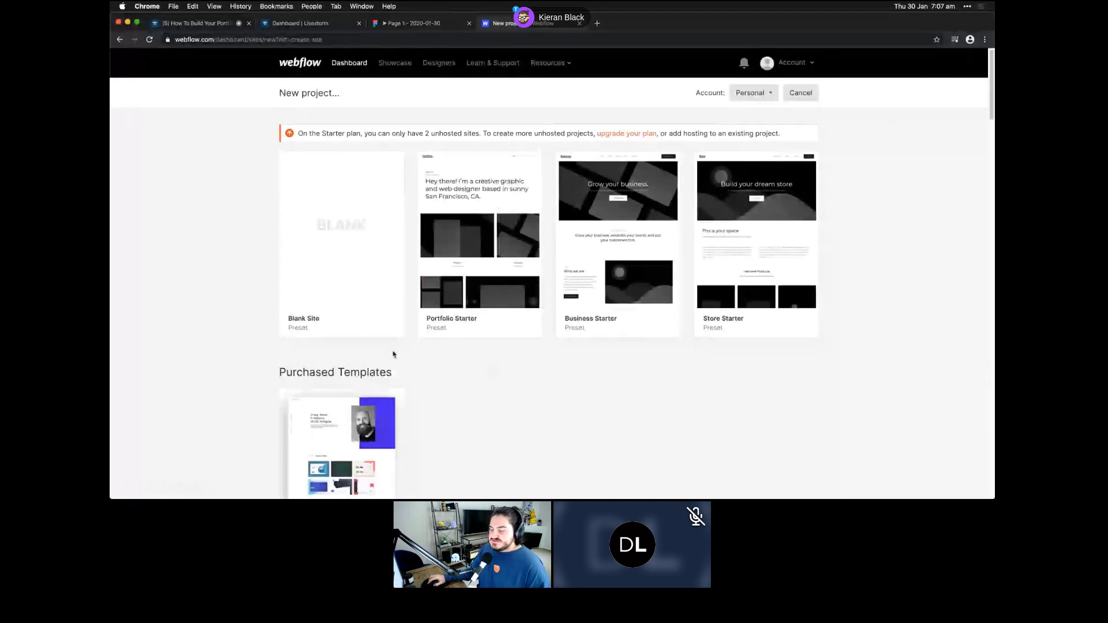
pyautogui.moveTo(366, 270)
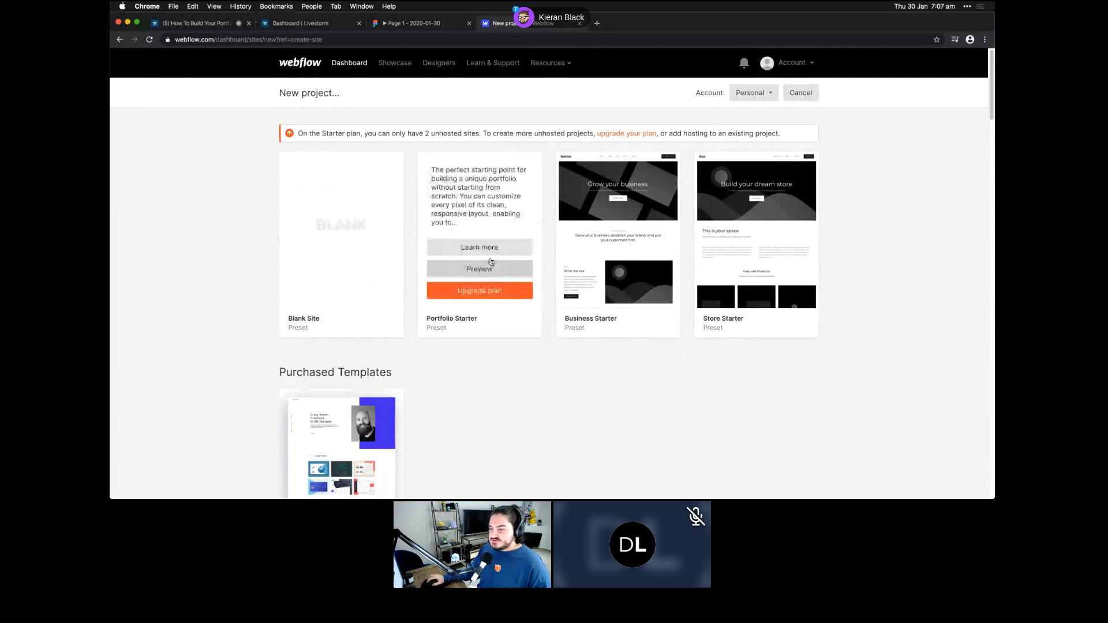
pyautogui.moveTo(443, 330)
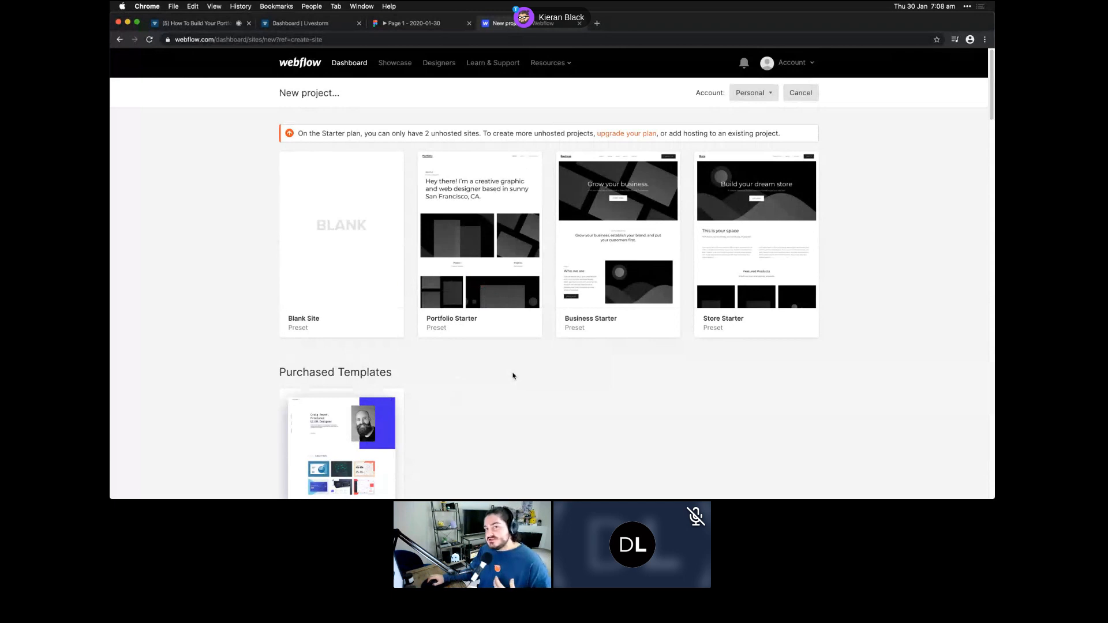
pyautogui.moveTo(580, 294)
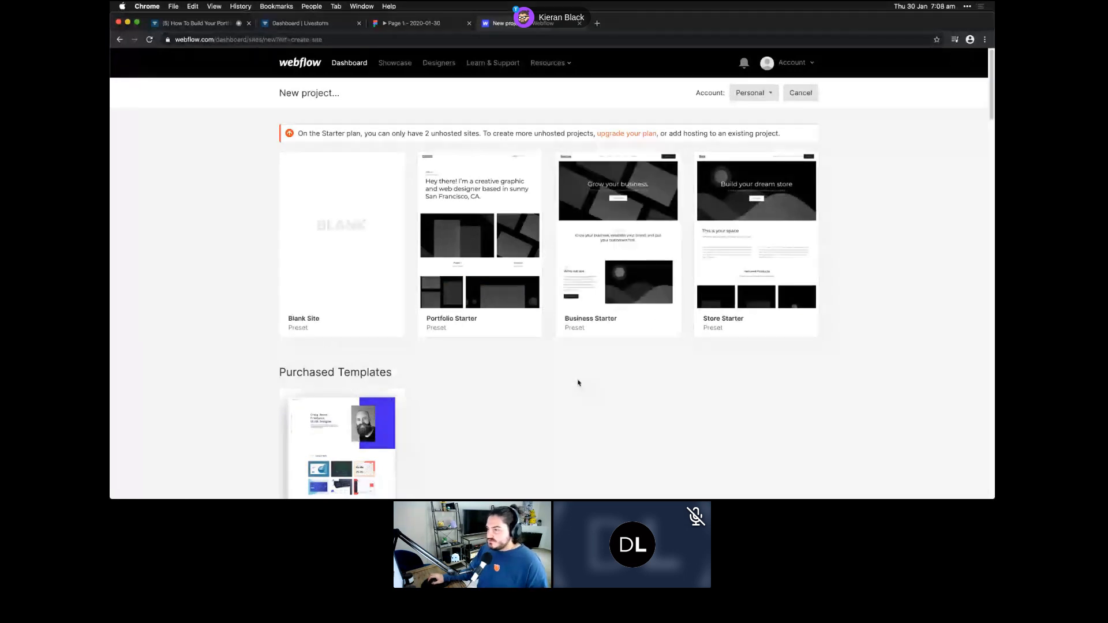
pyautogui.scroll(-1, 578, 382)
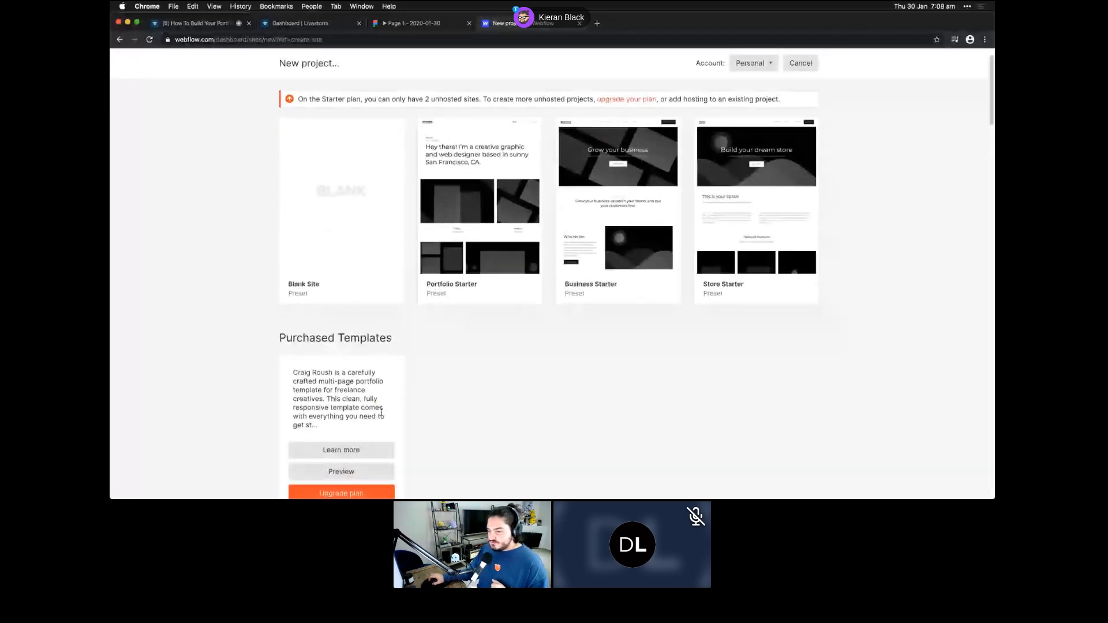
pyautogui.scroll(-2, 381, 412)
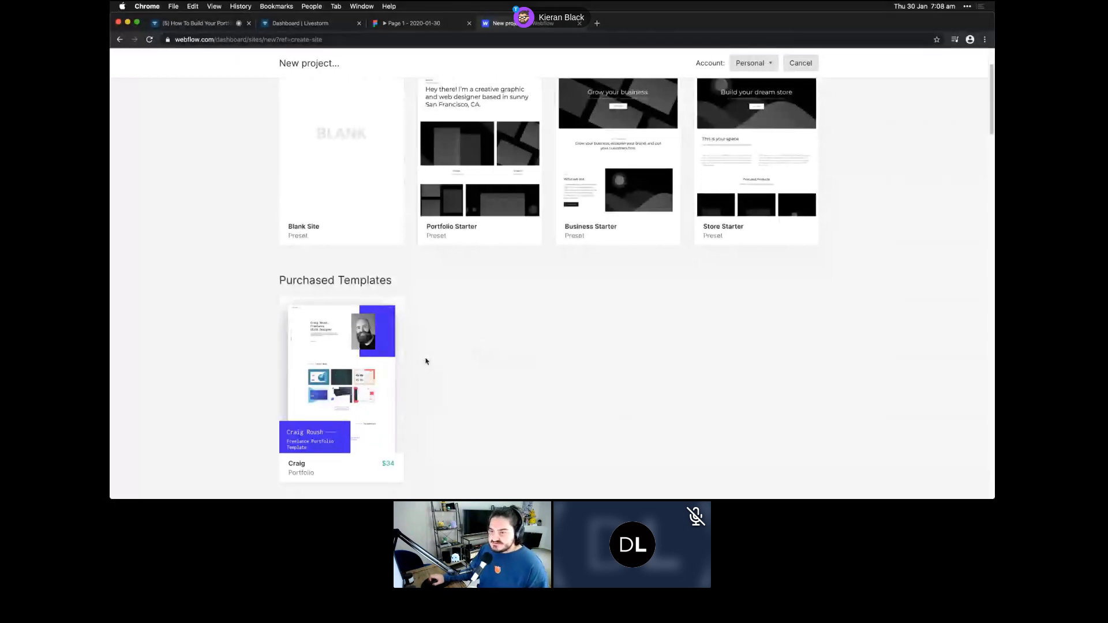
pyautogui.scroll(3, 427, 361)
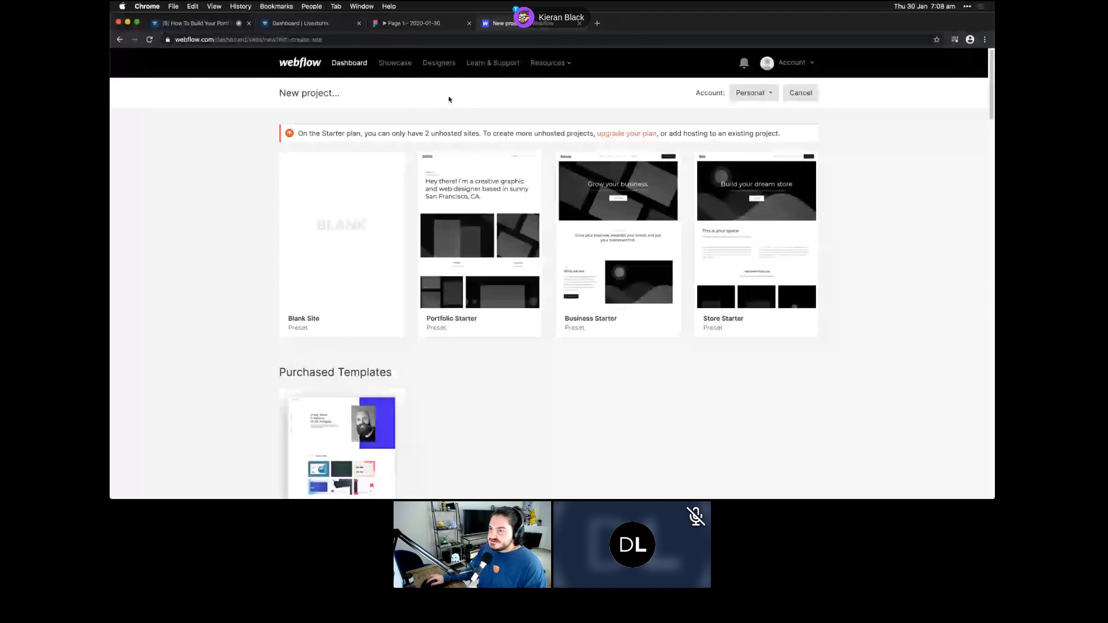
# - Browse the free template gallery from Resources > Templates in a new tab, viewing the Level template
pyautogui.click(547, 63)
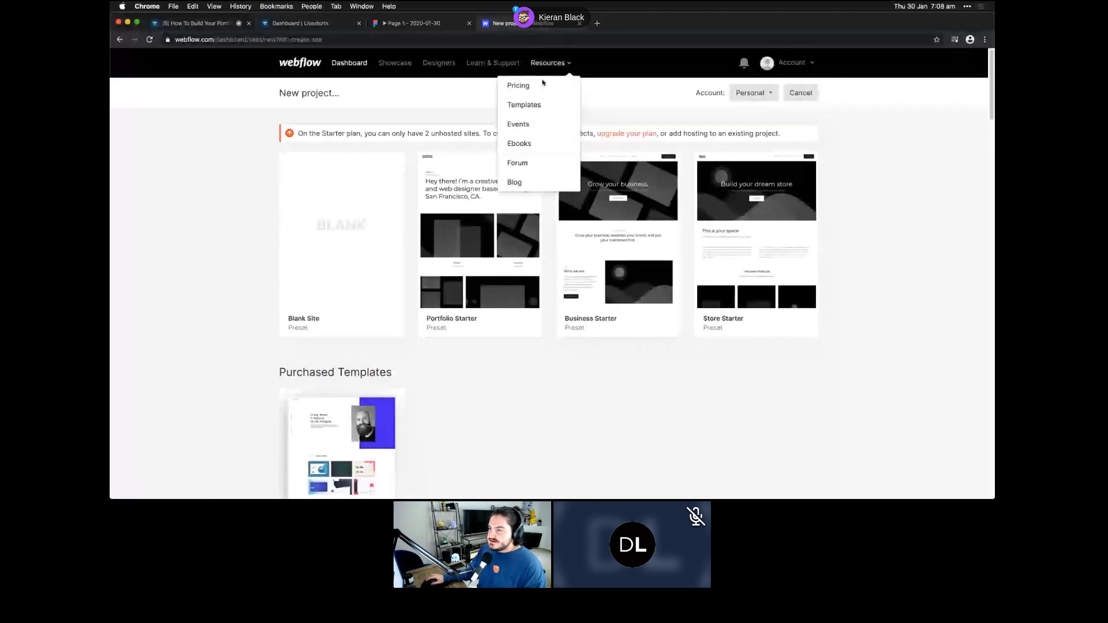
pyautogui.click(524, 104)
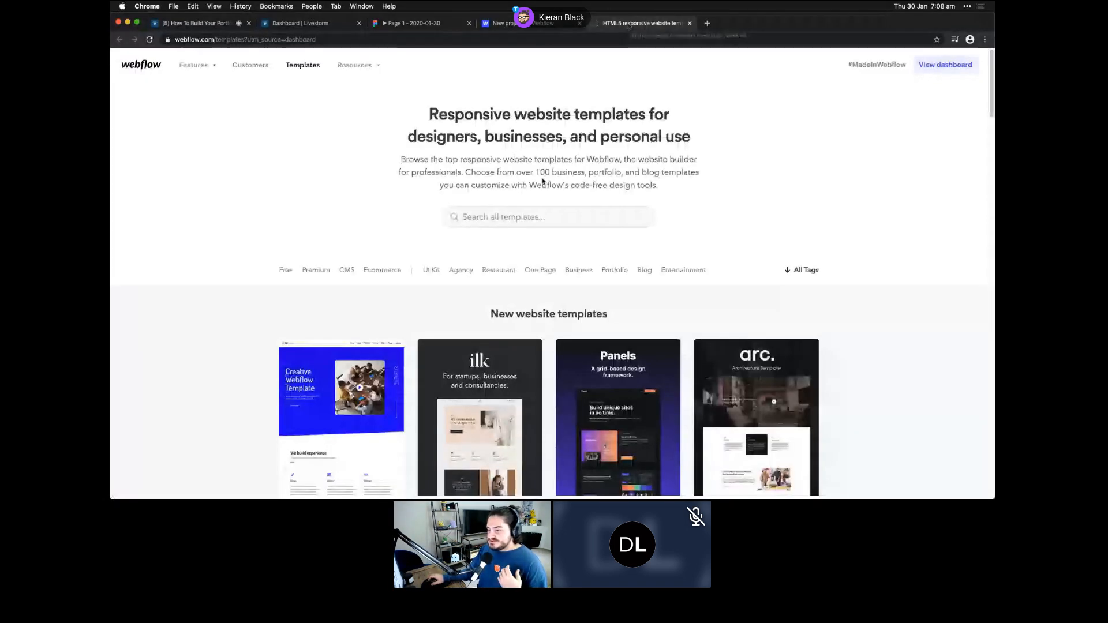
pyautogui.scroll(-3, 350, 309)
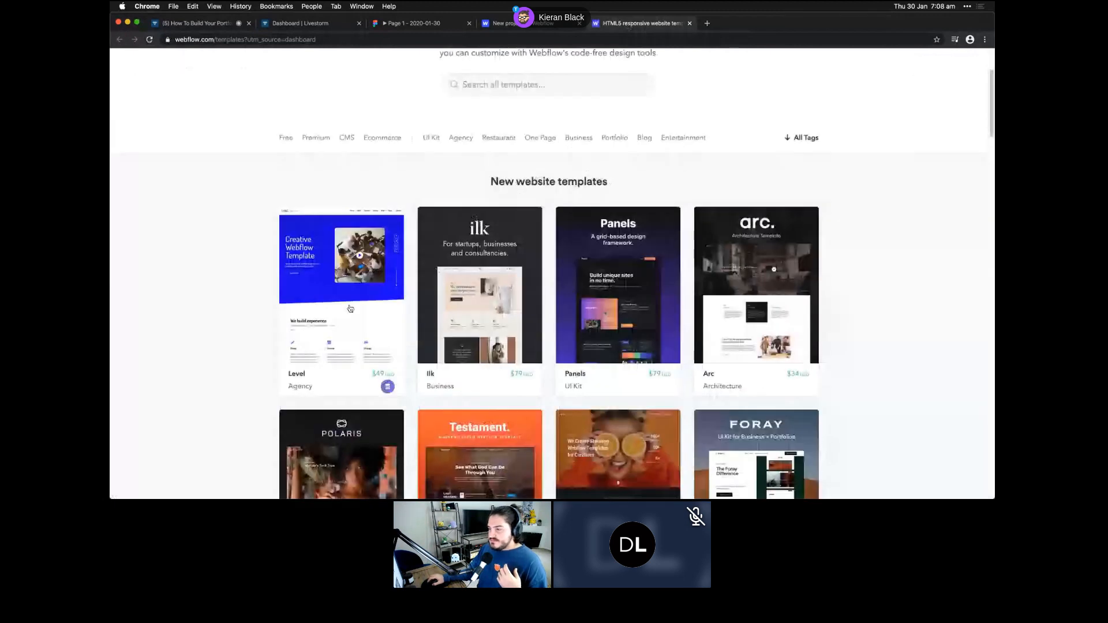
pyautogui.scroll(-1, 351, 309)
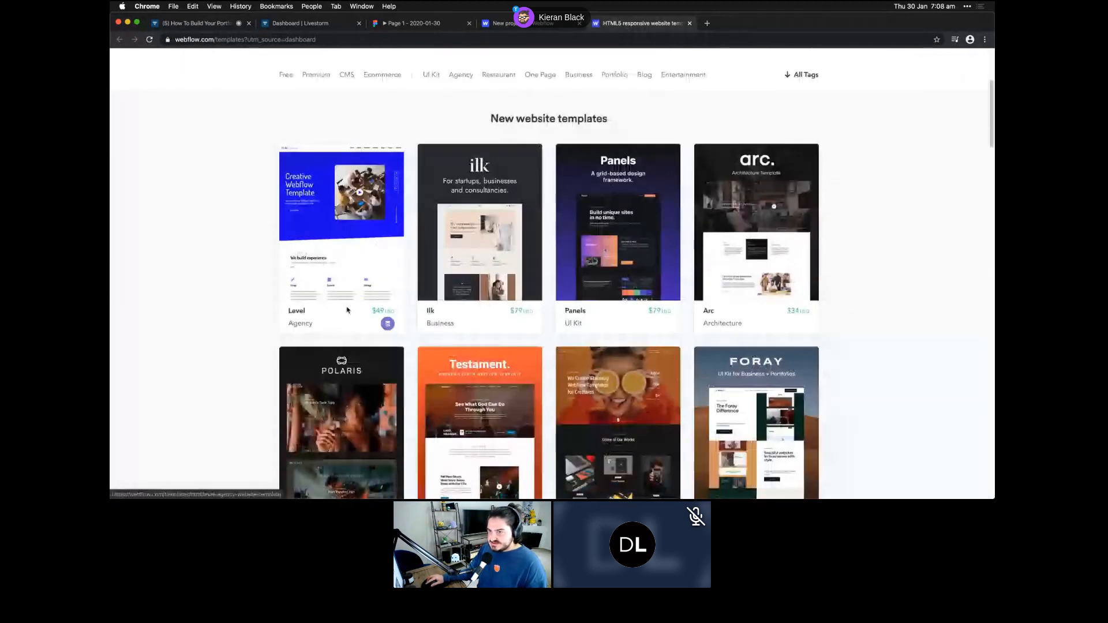
pyautogui.click(347, 311)
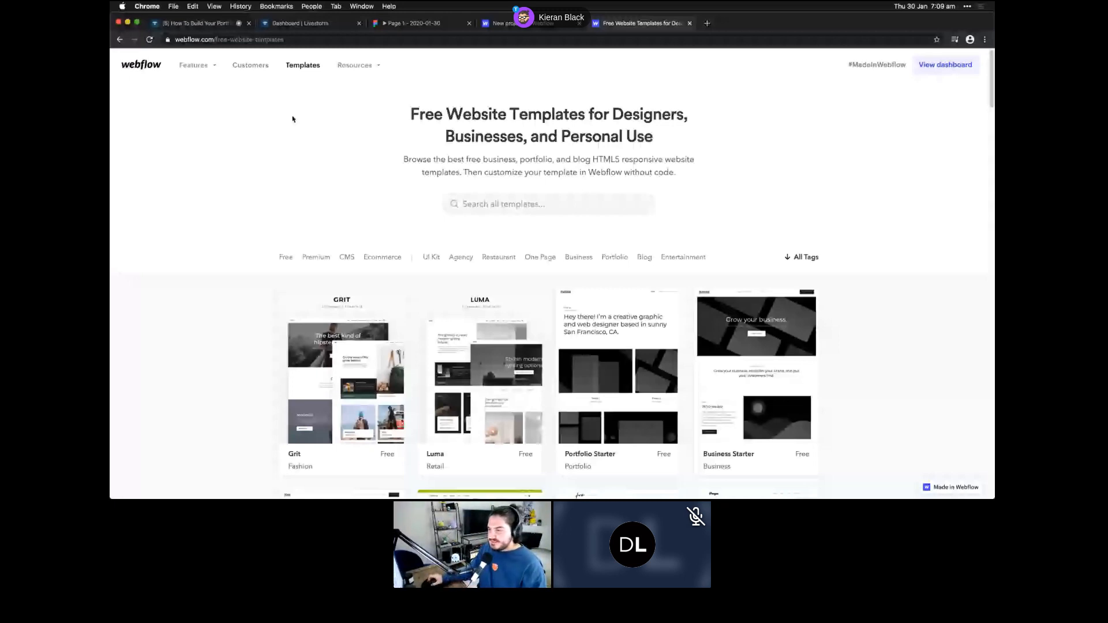
pyautogui.scroll(-8, 376, 209)
pyautogui.scroll(-2, 376, 209)
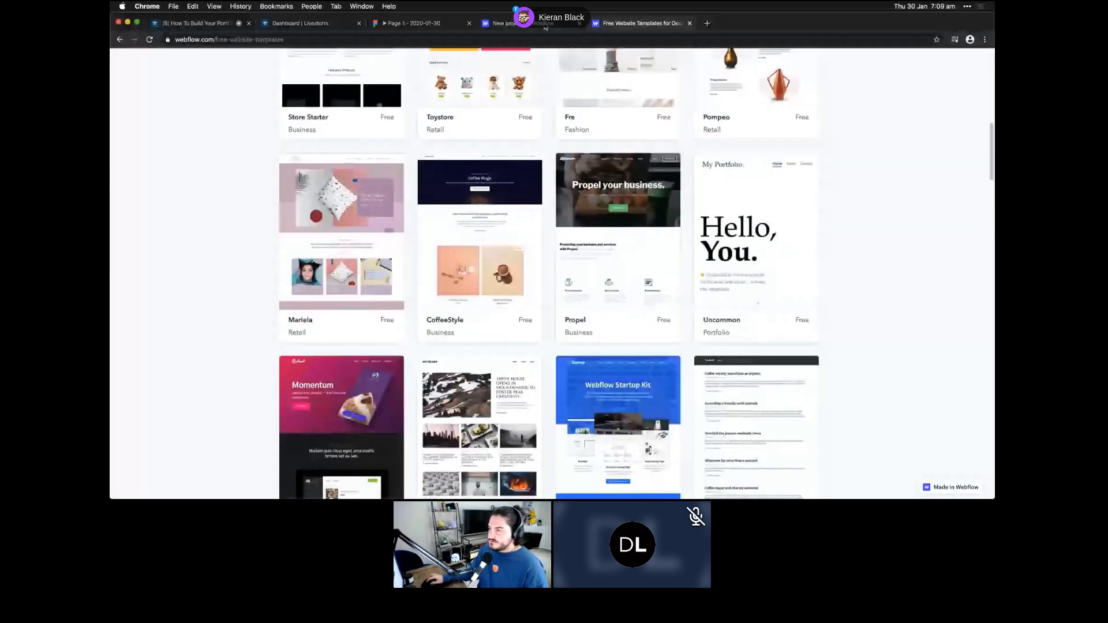
# - Return to the Dashboard and reopen the portfolio project in the Designer
pyautogui.click(536, 24)
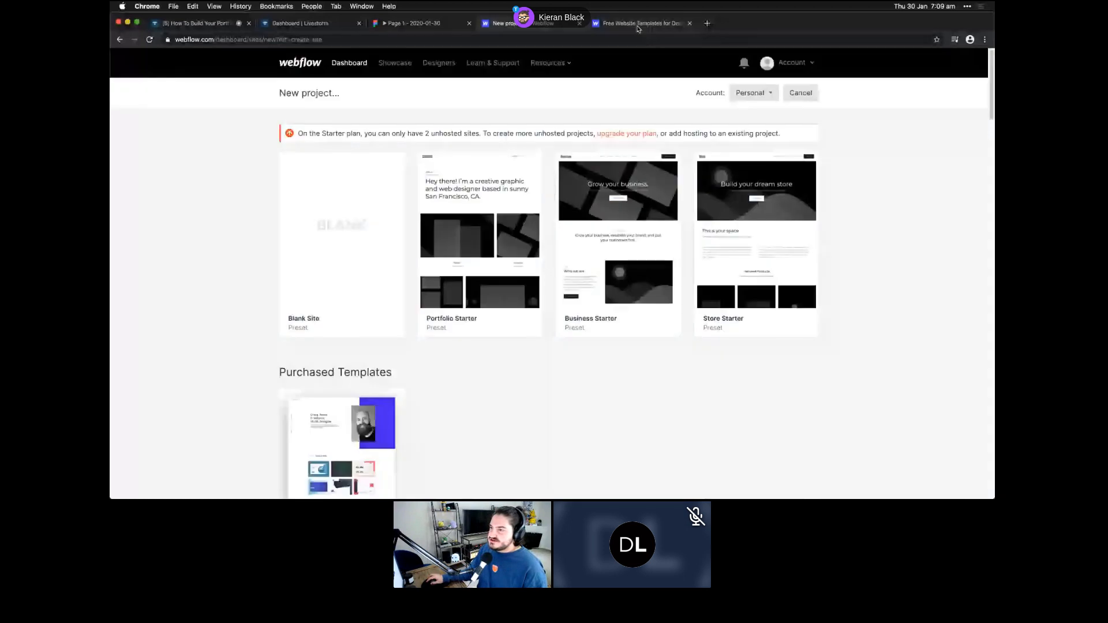
pyautogui.click(358, 65)
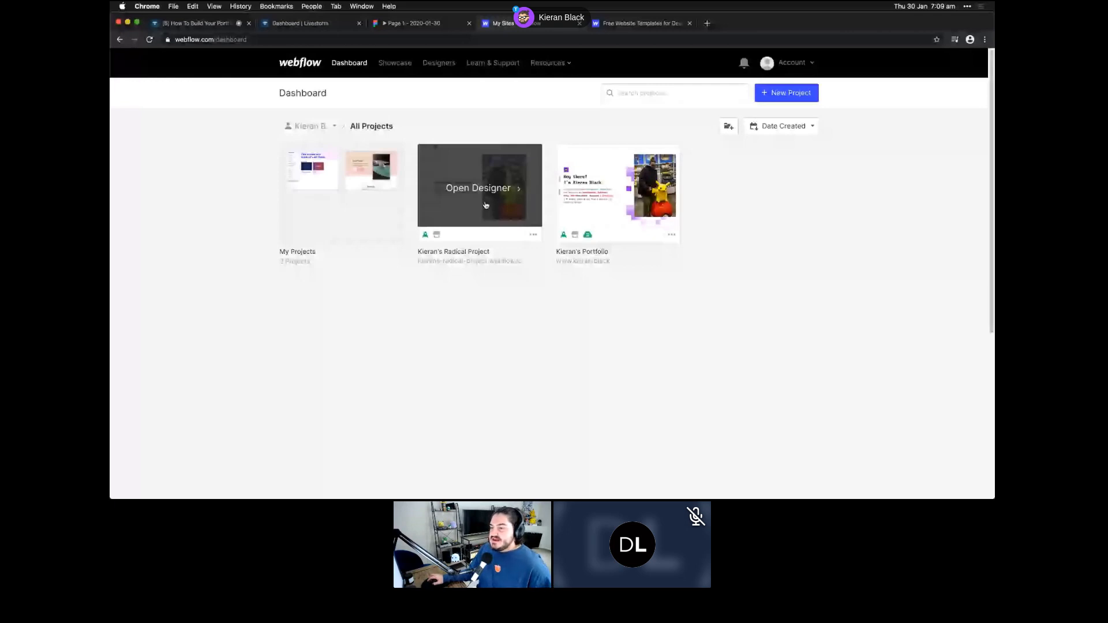
pyautogui.click(486, 205)
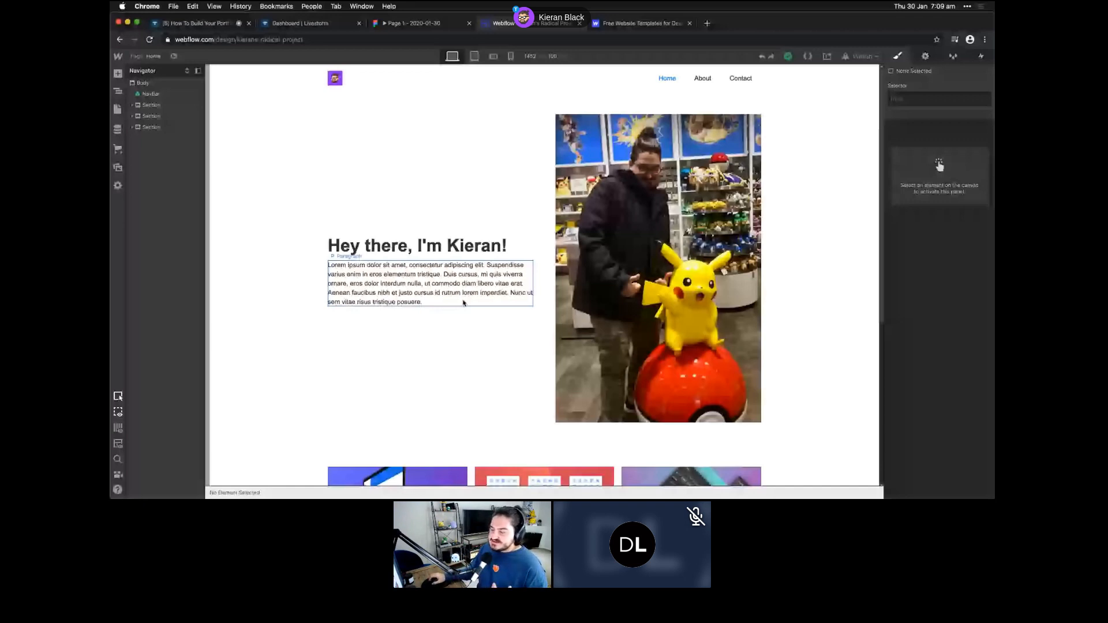
# - Scroll down to the projects section and contact form, then close the Free Website Templates tab
pyautogui.scroll(-5, 465, 310)
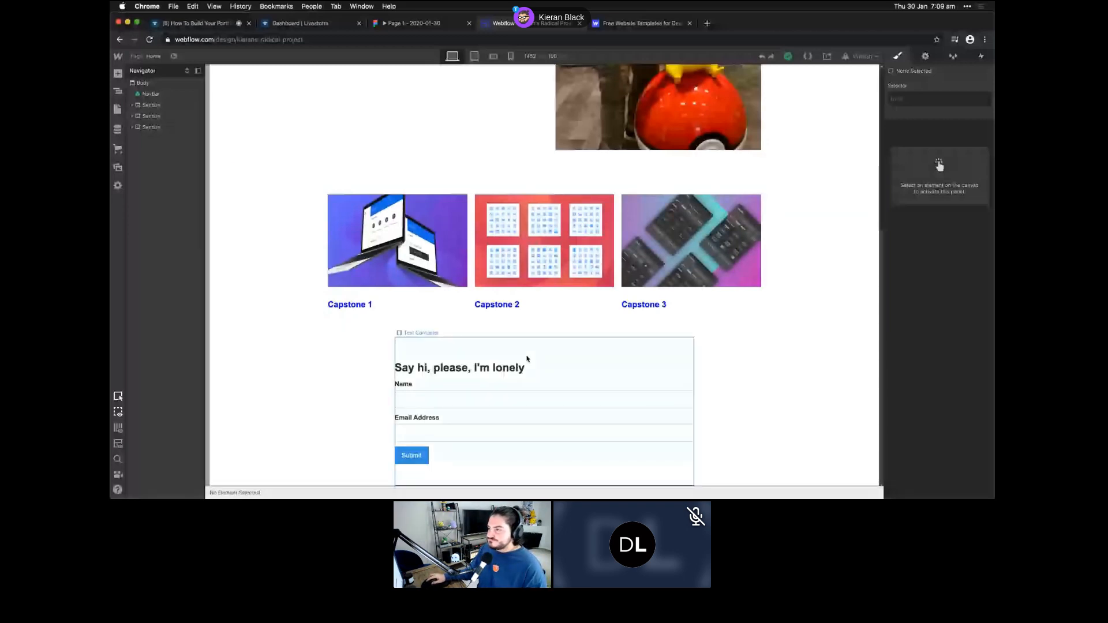
pyautogui.hotkey('ctrl', 'Tab')
pyautogui.press('super+w')
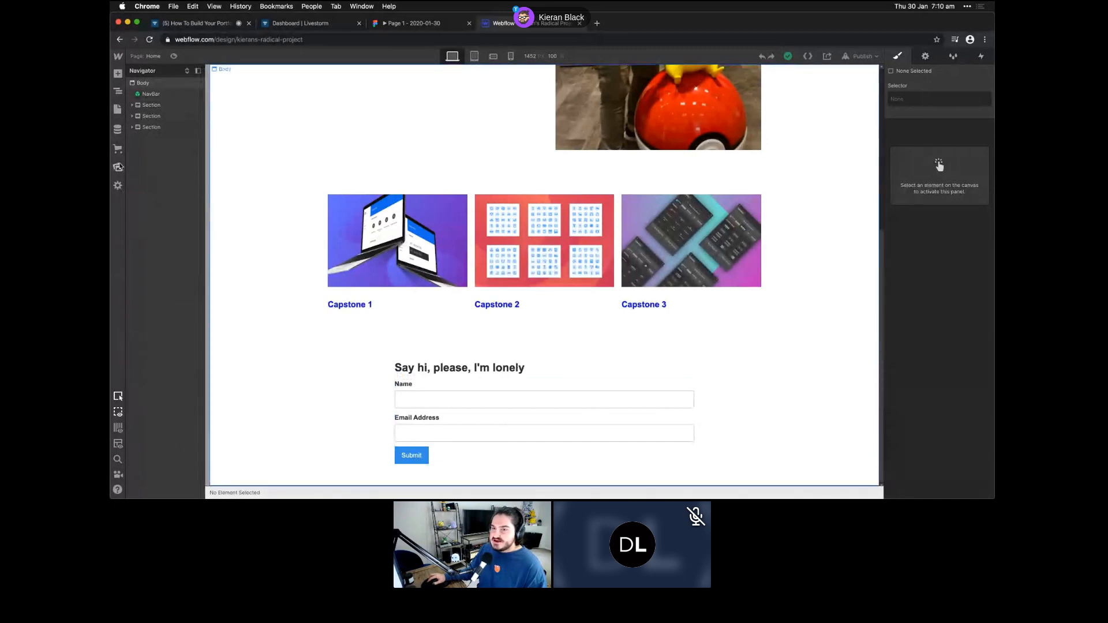
pyautogui.click(118, 57)
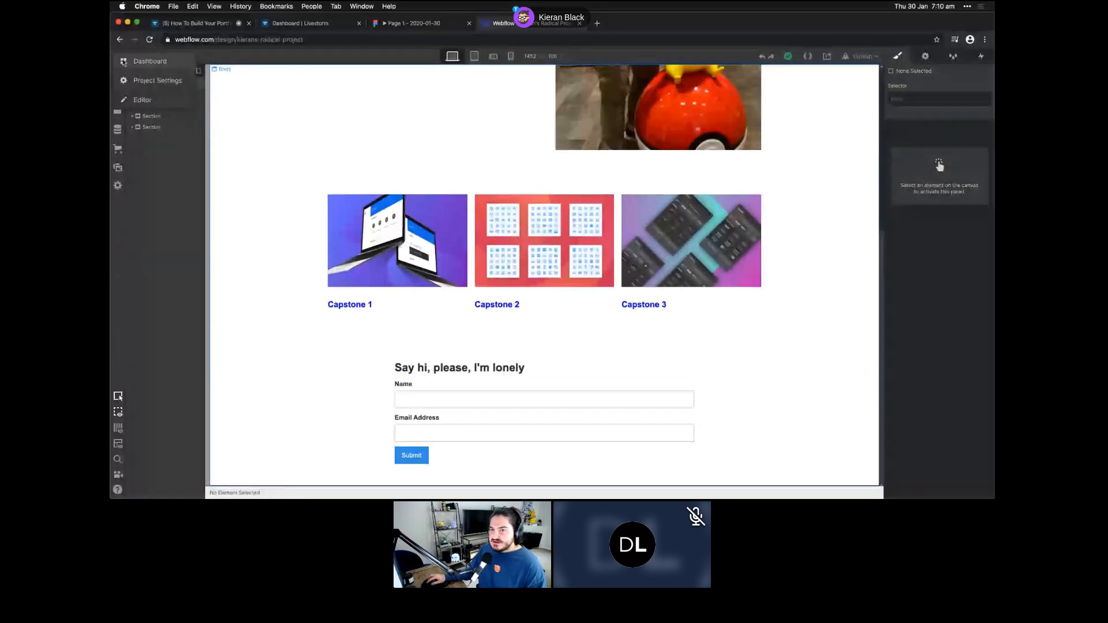
pyautogui.click(119, 60)
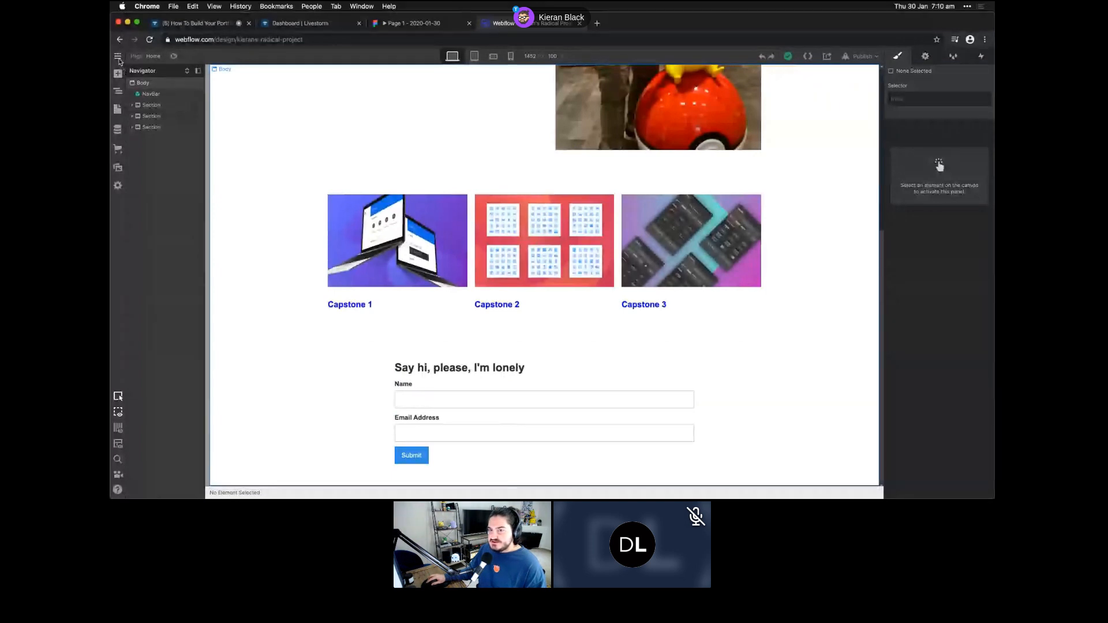
pyautogui.click(119, 60)
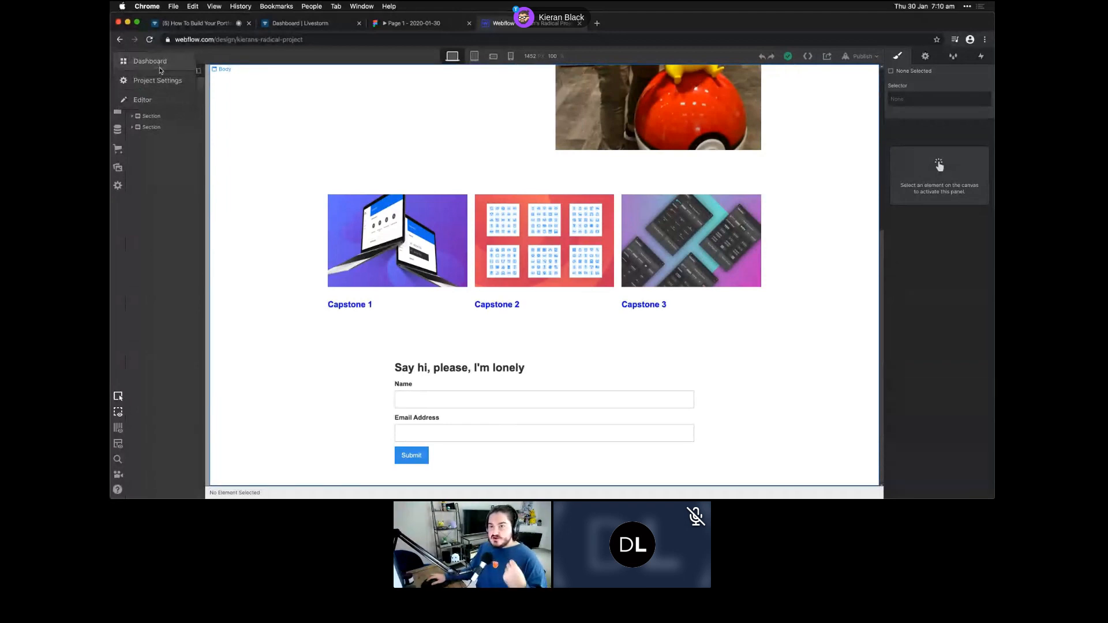
pyautogui.click(161, 82)
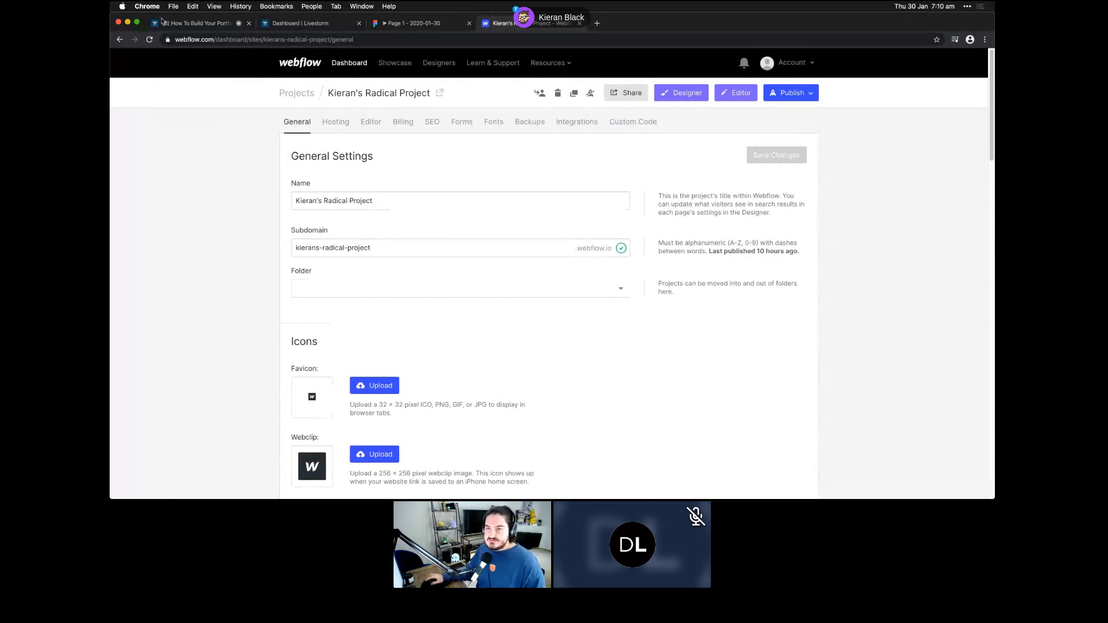
pyautogui.click(120, 40)
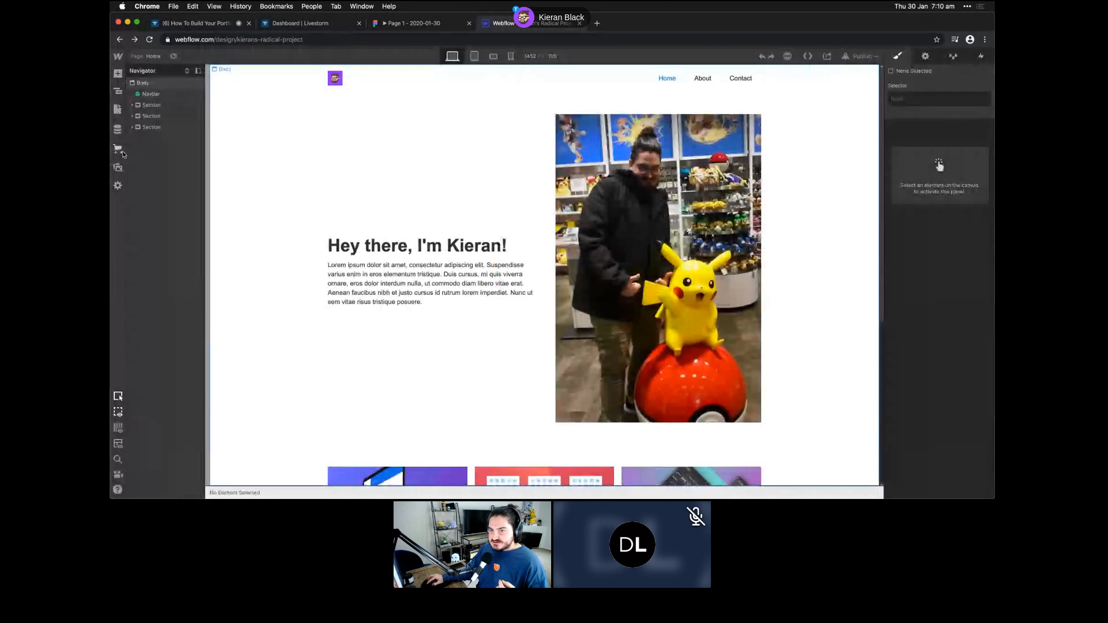
# - Browse the Add Elements panel and the NavBar symbol, then select the hero paragraph in the Navigator
pyautogui.click(116, 78)
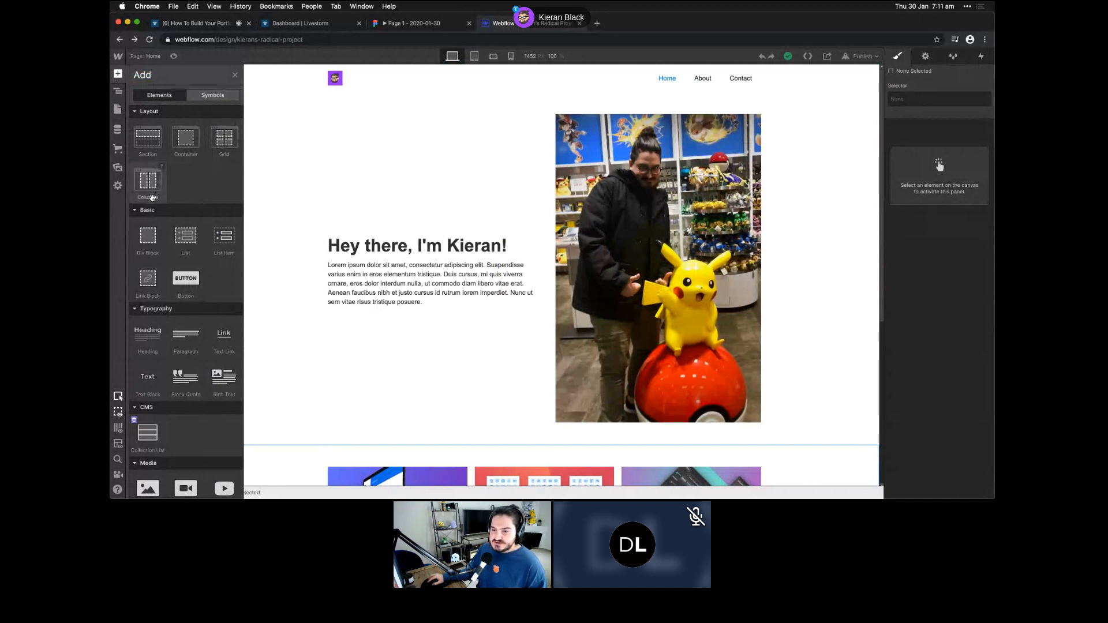
pyautogui.scroll(-2, 152, 200)
pyautogui.scroll(-10, 156, 243)
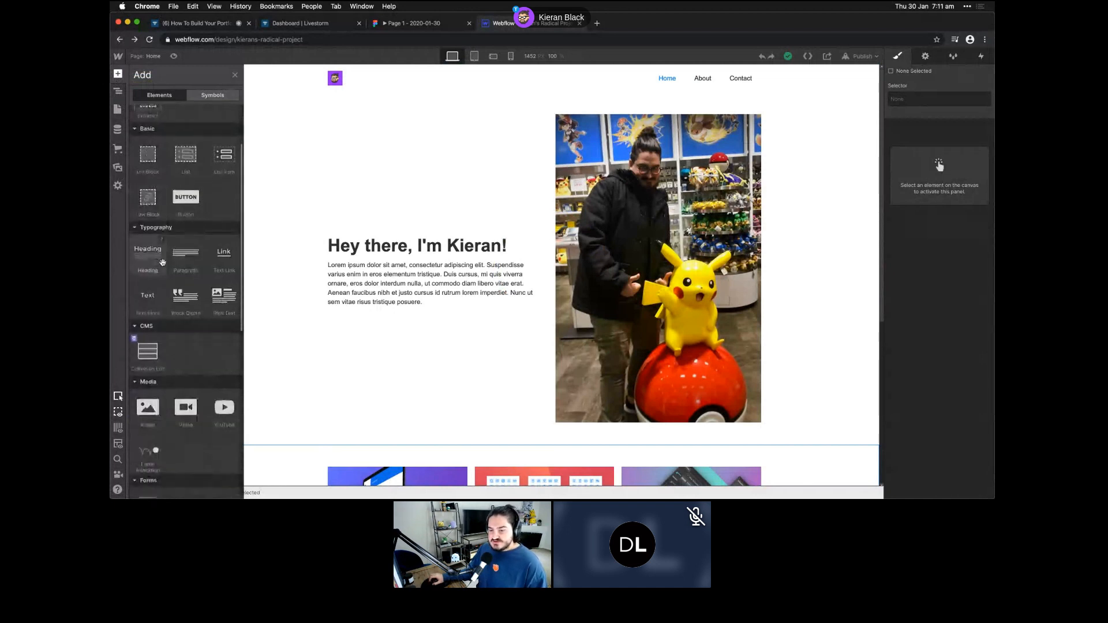
pyautogui.scroll(-3, 159, 283)
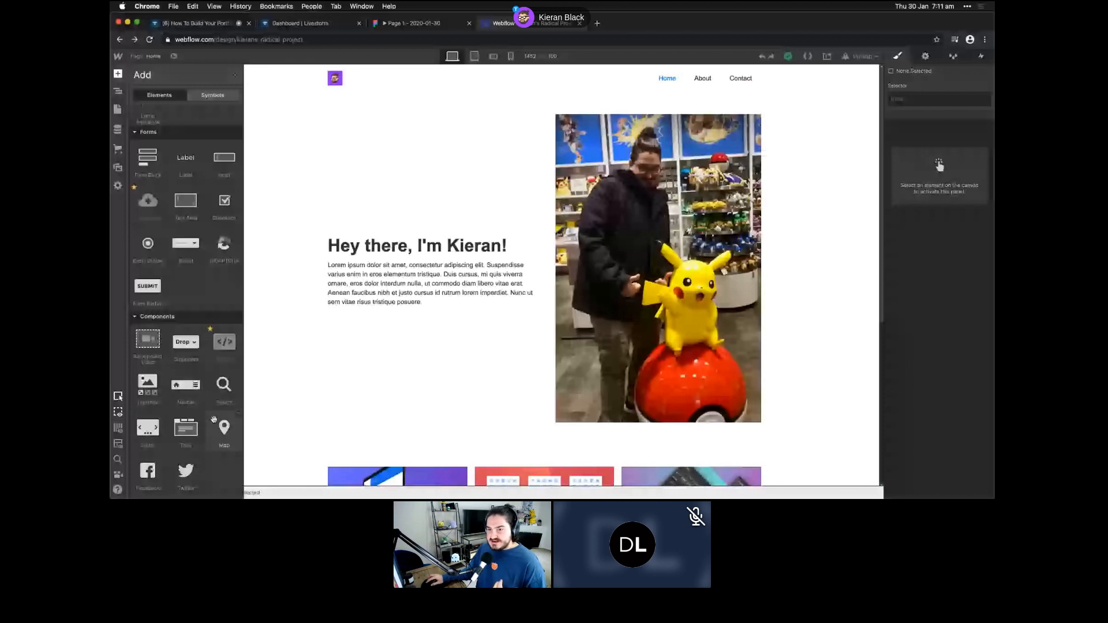
pyautogui.click(213, 96)
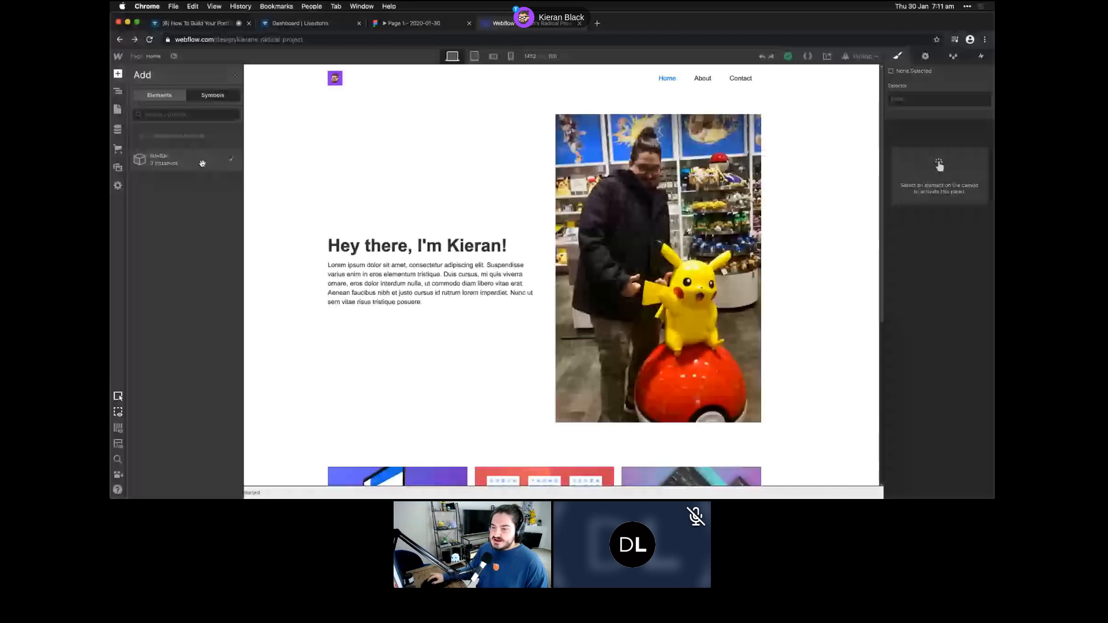
pyautogui.click(381, 276)
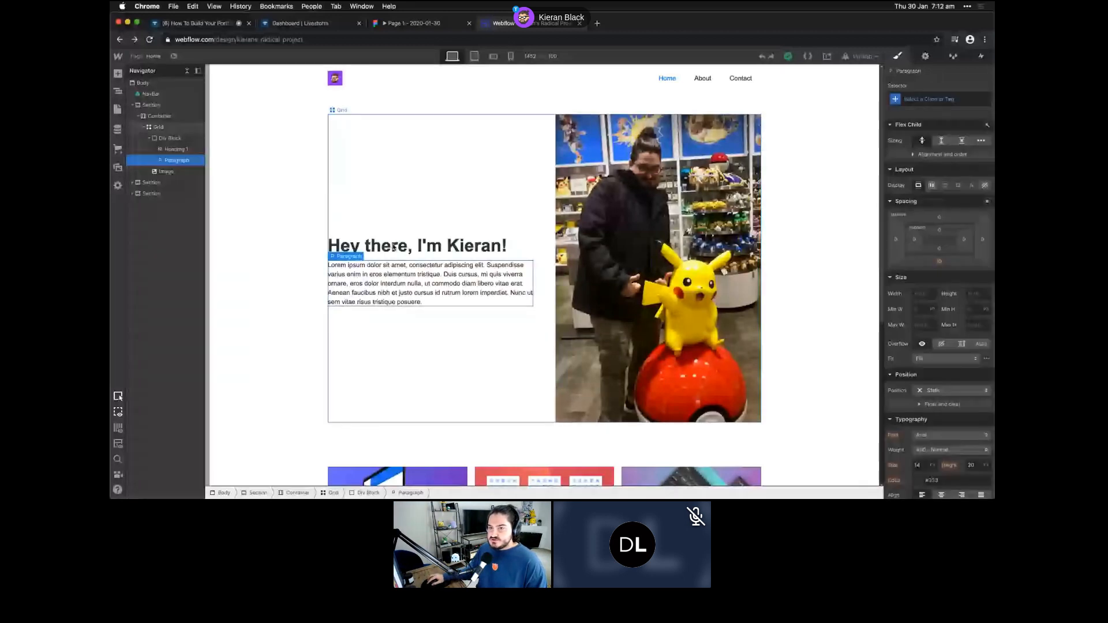
# - Select the Div Block wrapping heading and paragraph, and check the saved symbols list
pyautogui.click(170, 139)
pyautogui.click(118, 74)
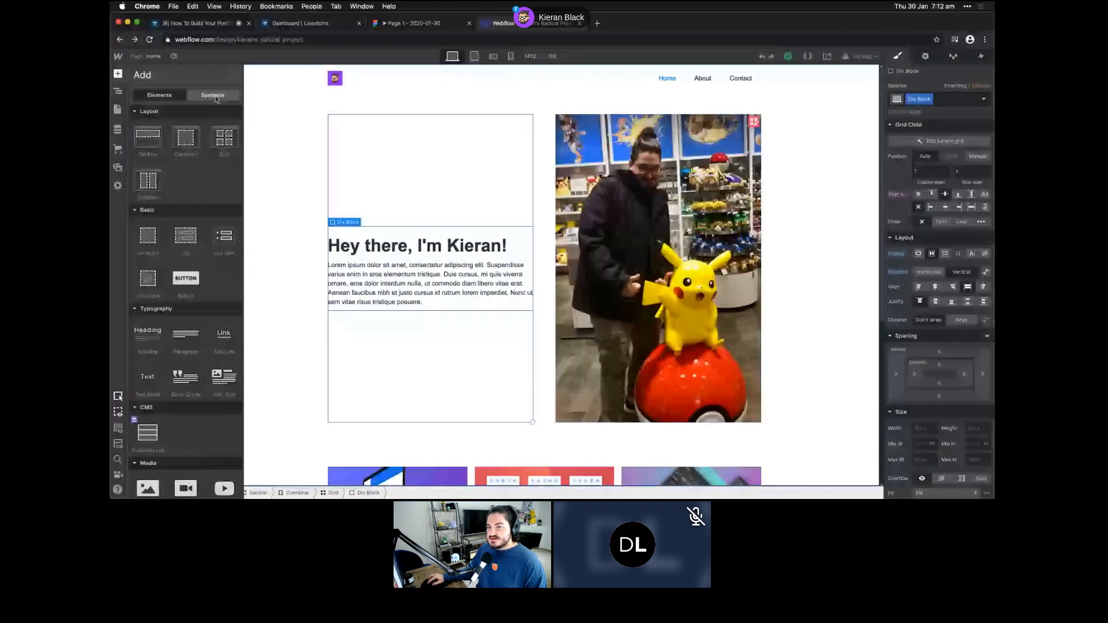
pyautogui.click(215, 96)
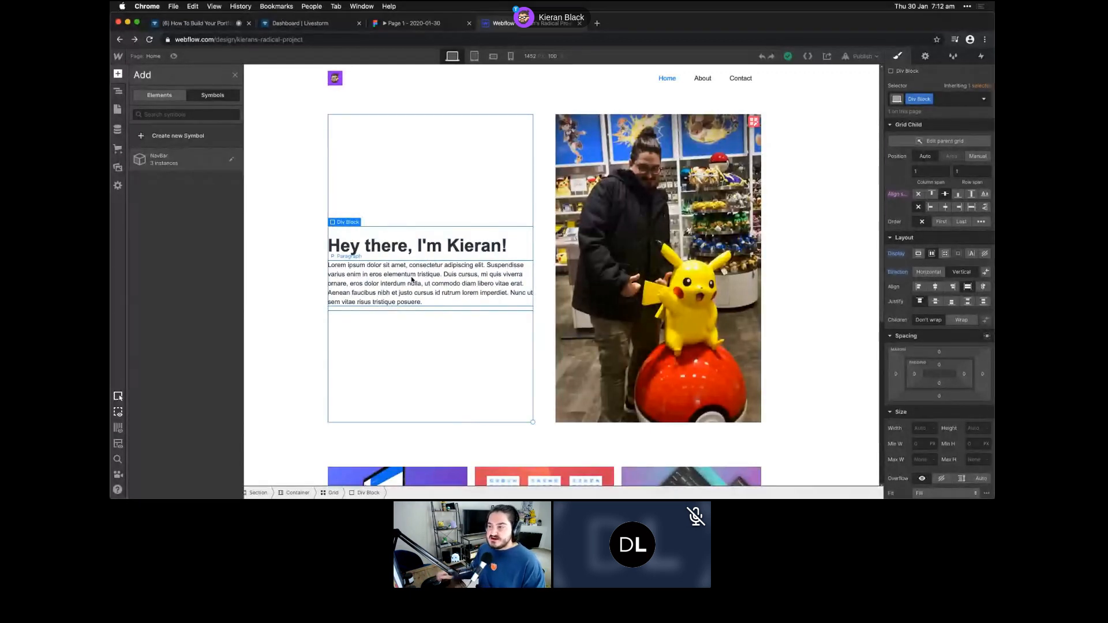
pyautogui.press('z')
# - Select the NavBar in the Navigator, confirm its 3 symbol copies, and open the master for editing
pyautogui.click(478, 80)
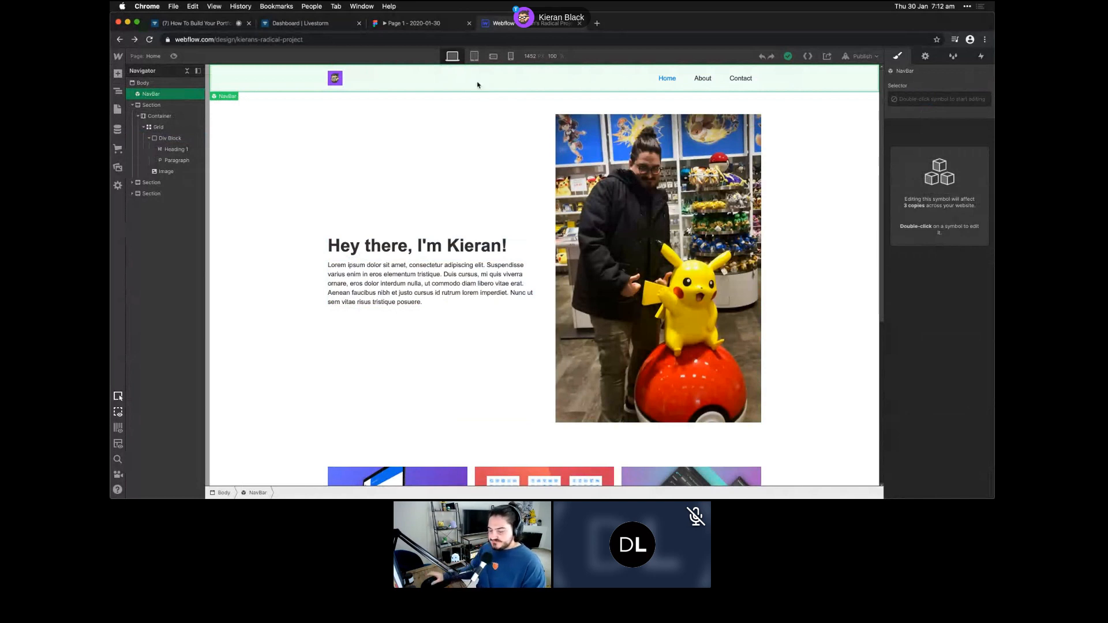
pyautogui.click(117, 73)
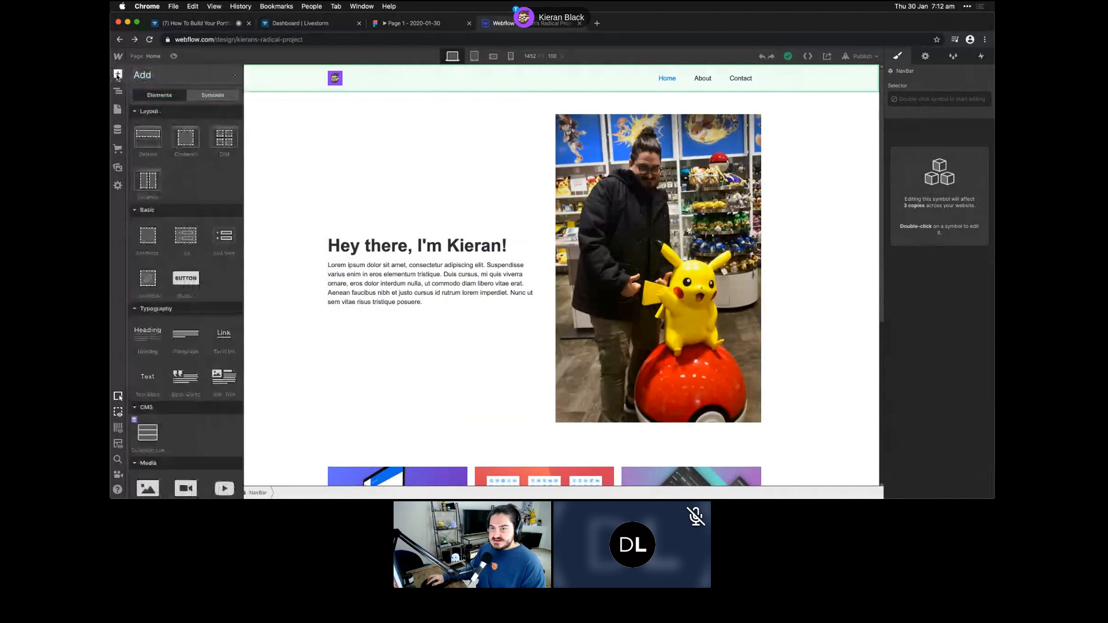
pyautogui.click(117, 93)
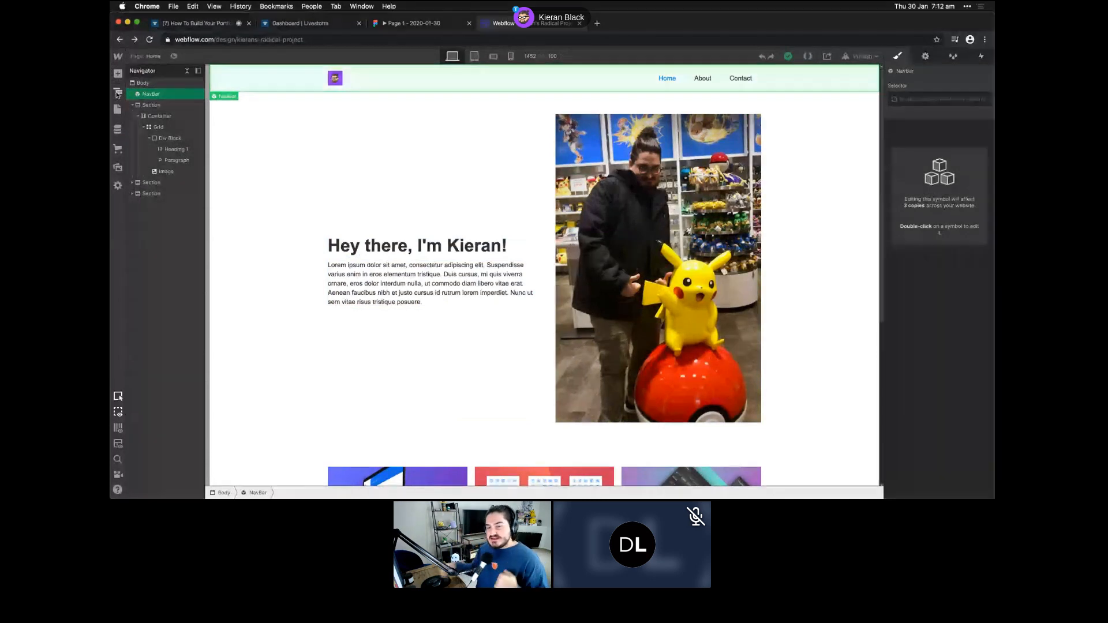
pyautogui.doubleClick(168, 97)
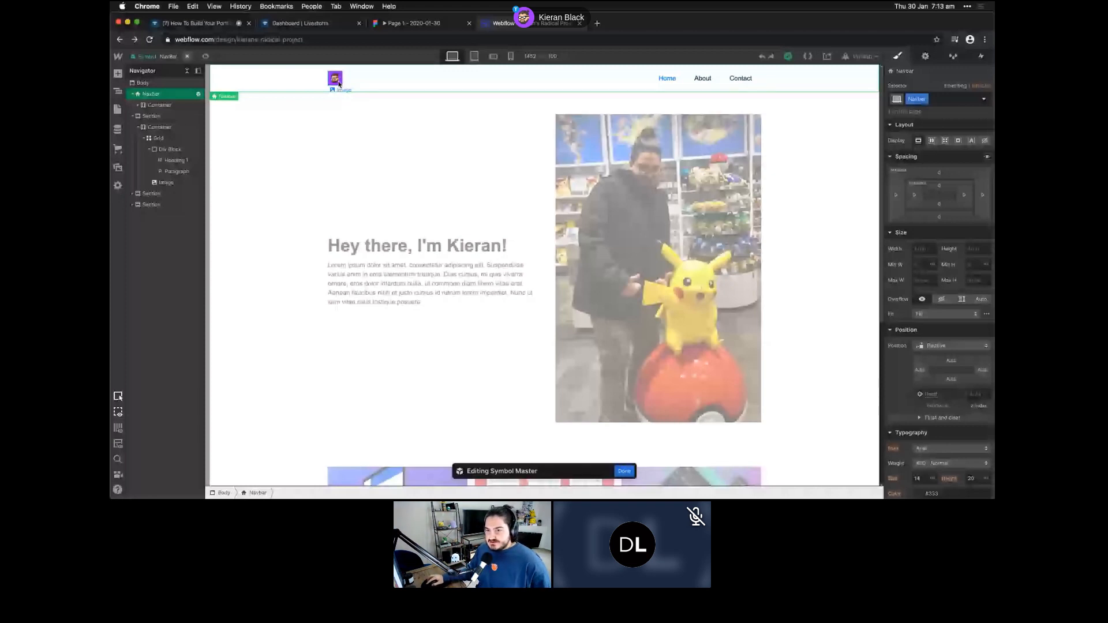
# - Exit the NavBar symbol and select the Capstone projects section, then the hero paragraph
pyautogui.click(172, 171)
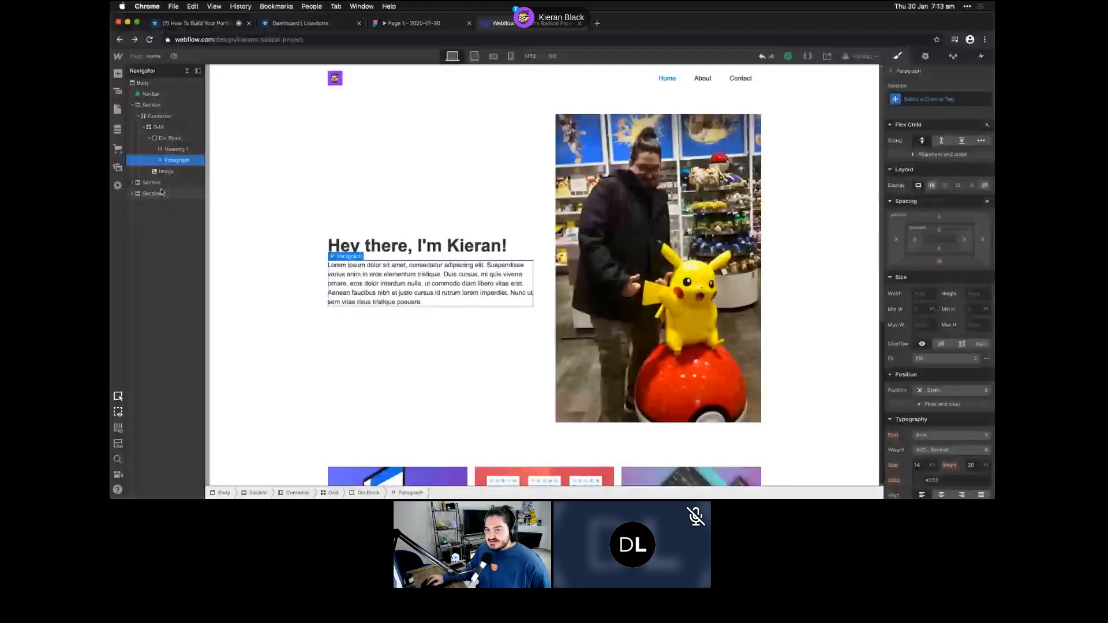
pyautogui.click(167, 182)
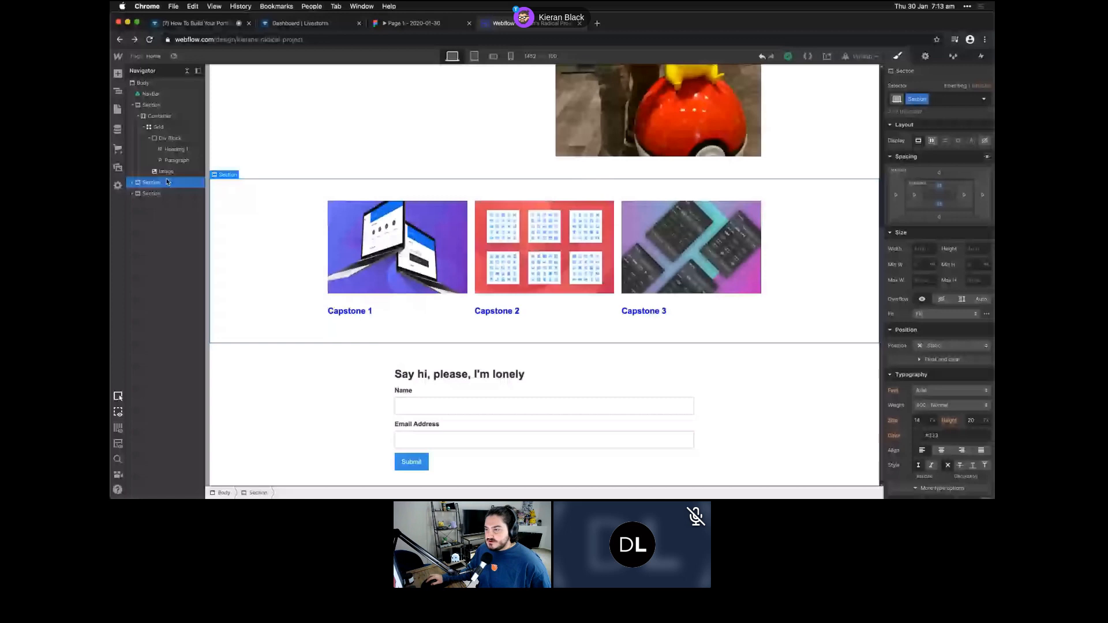
pyautogui.click(176, 160)
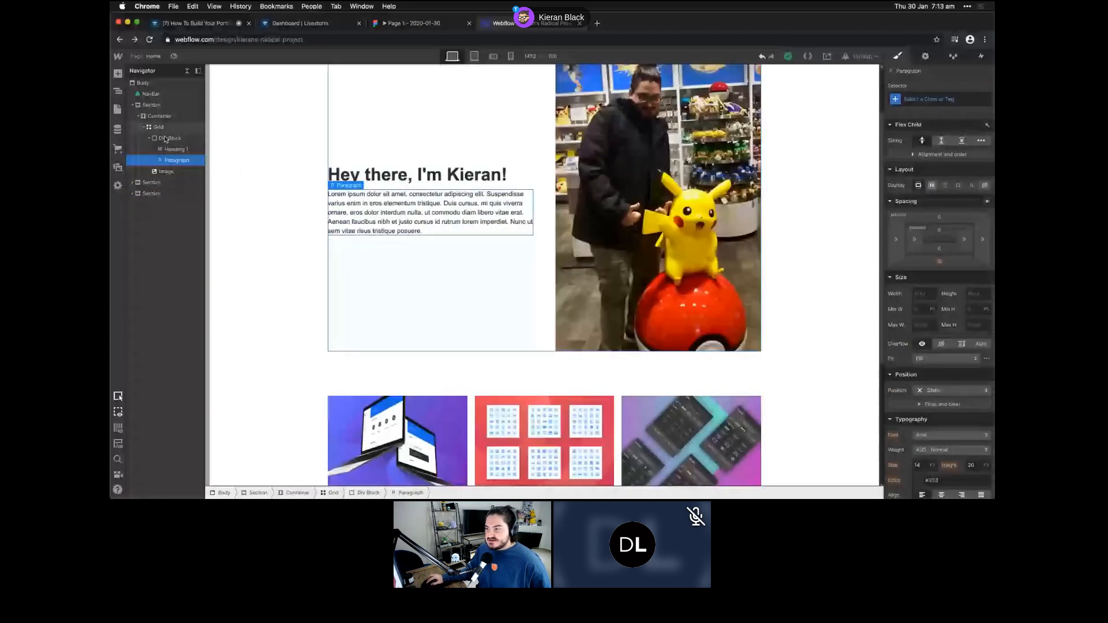
# - Select the hero photo and its grid container, then bring up the site's pages list
pyautogui.click(166, 172)
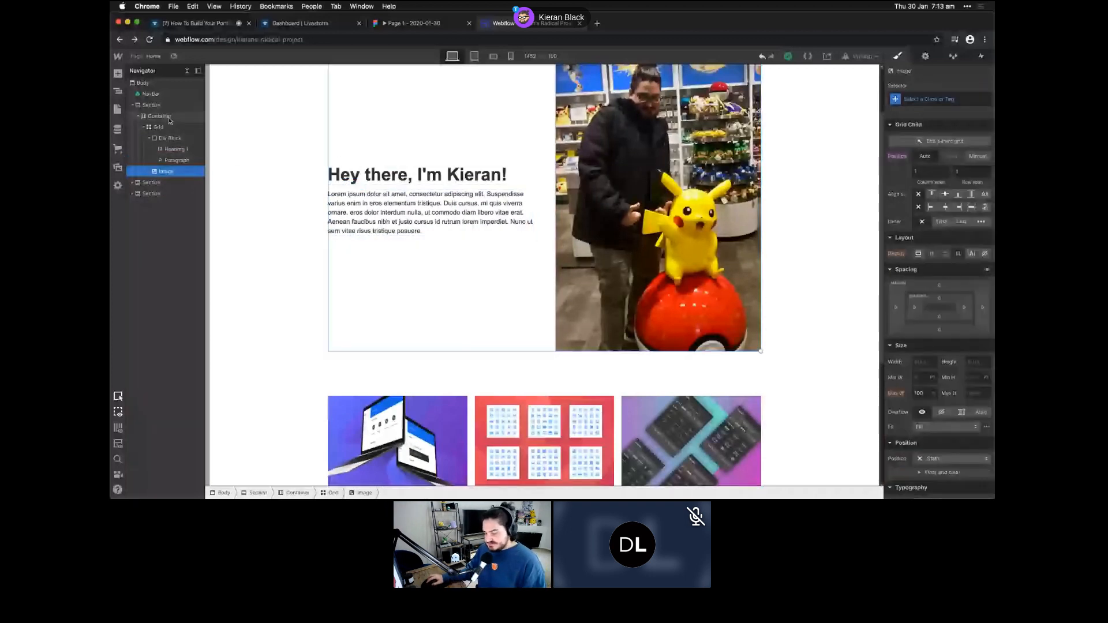
pyautogui.click(168, 117)
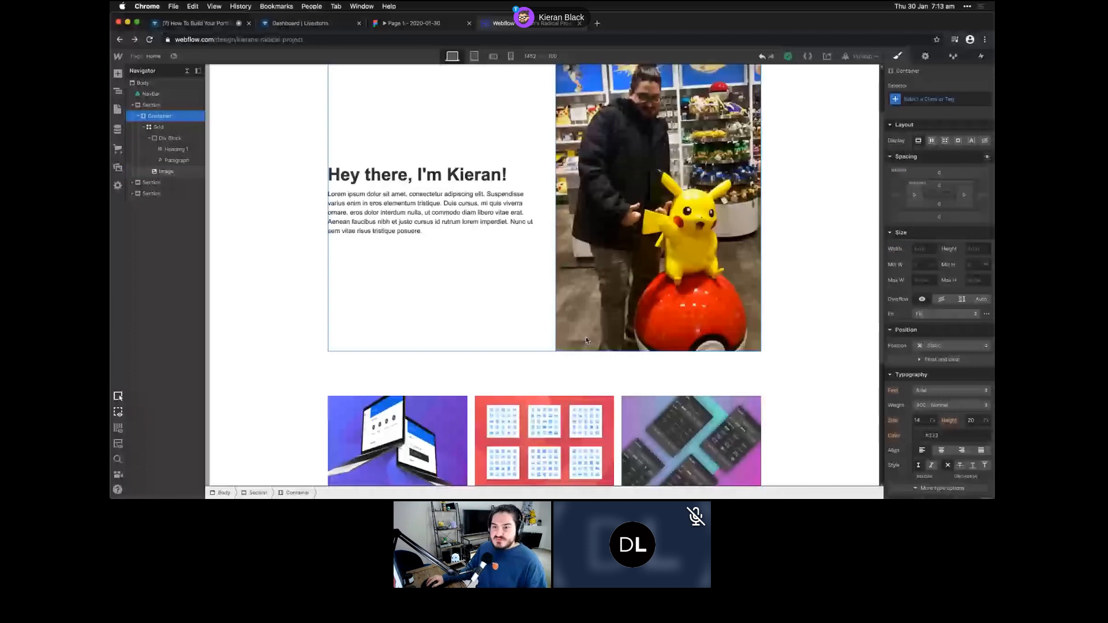
pyautogui.click(118, 110)
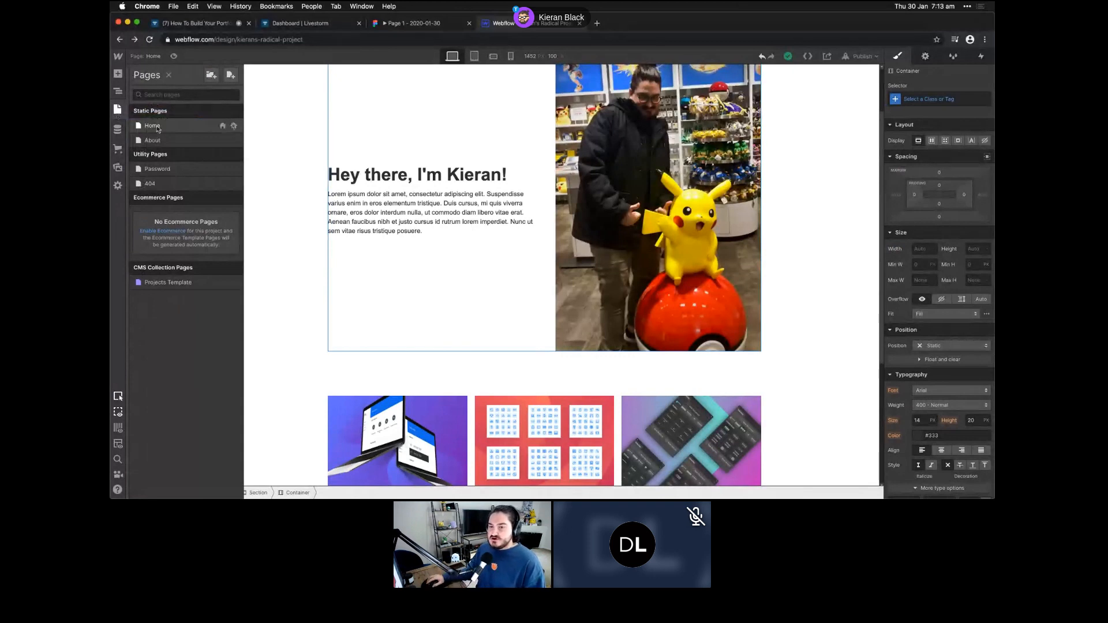
# - Open the 404 page from the Pages list
pyautogui.scroll(1, 298, 247)
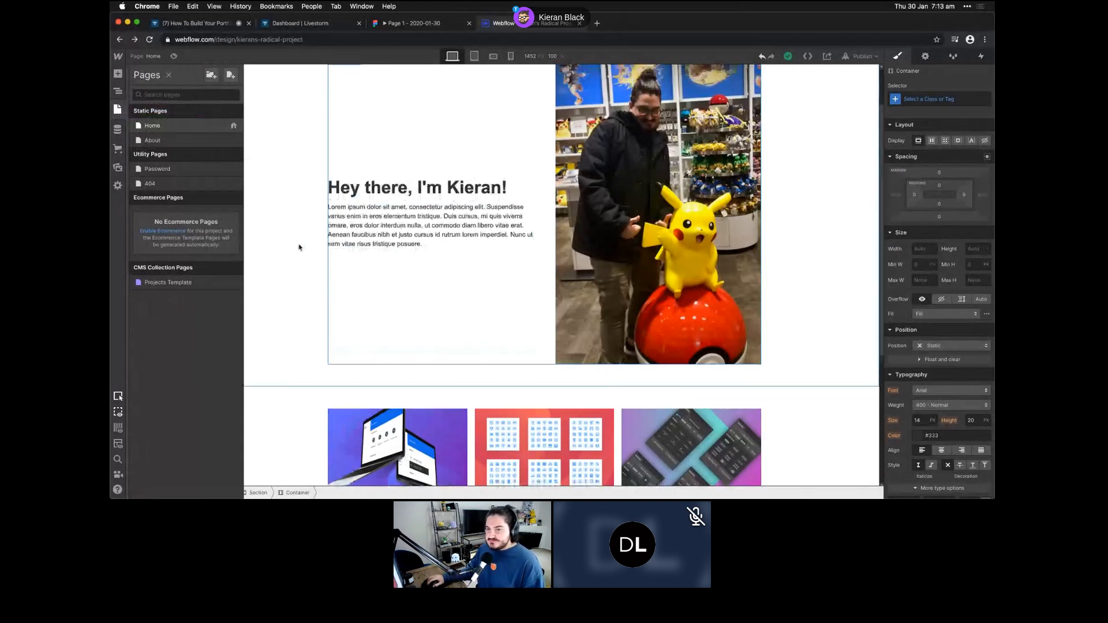
pyautogui.scroll(2, 299, 247)
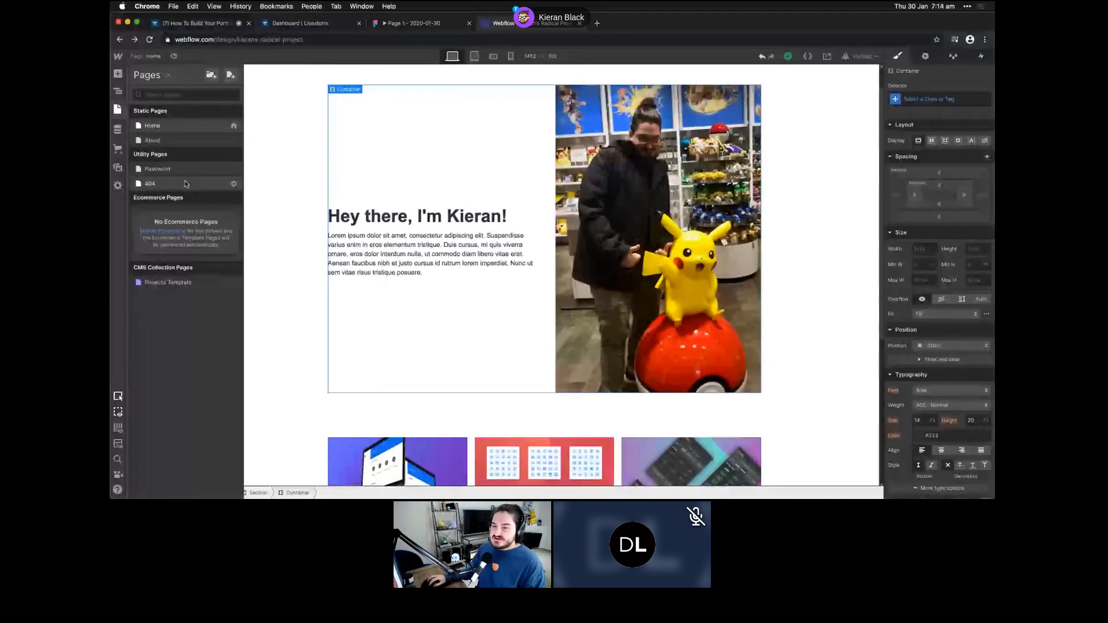
pyautogui.click(188, 184)
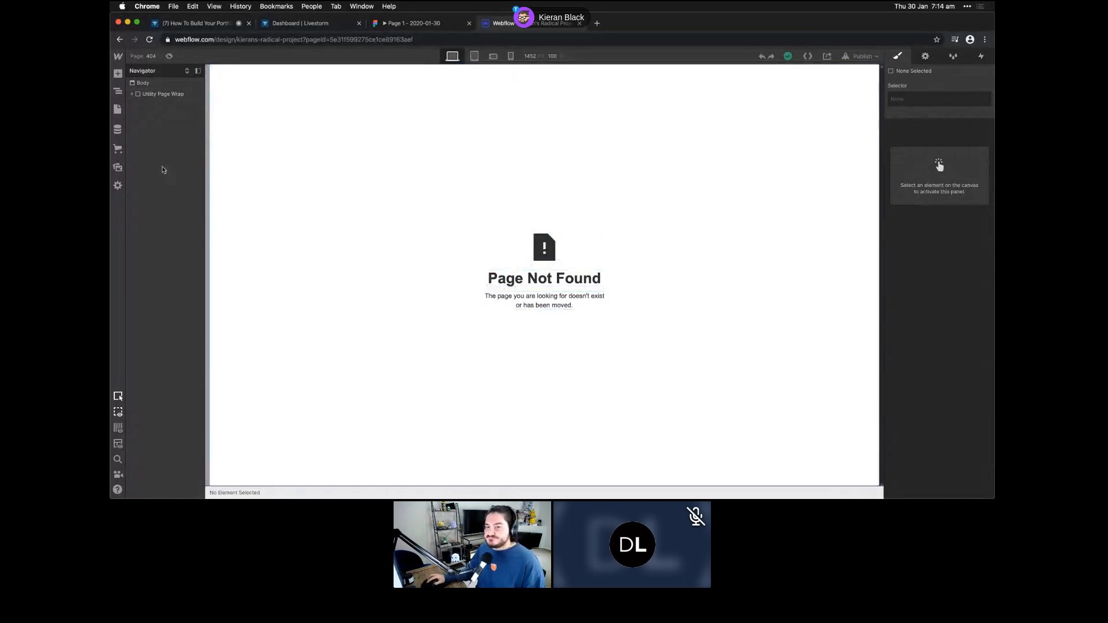
# - Switch back to the Home page, then on to the About page
pyautogui.click(118, 109)
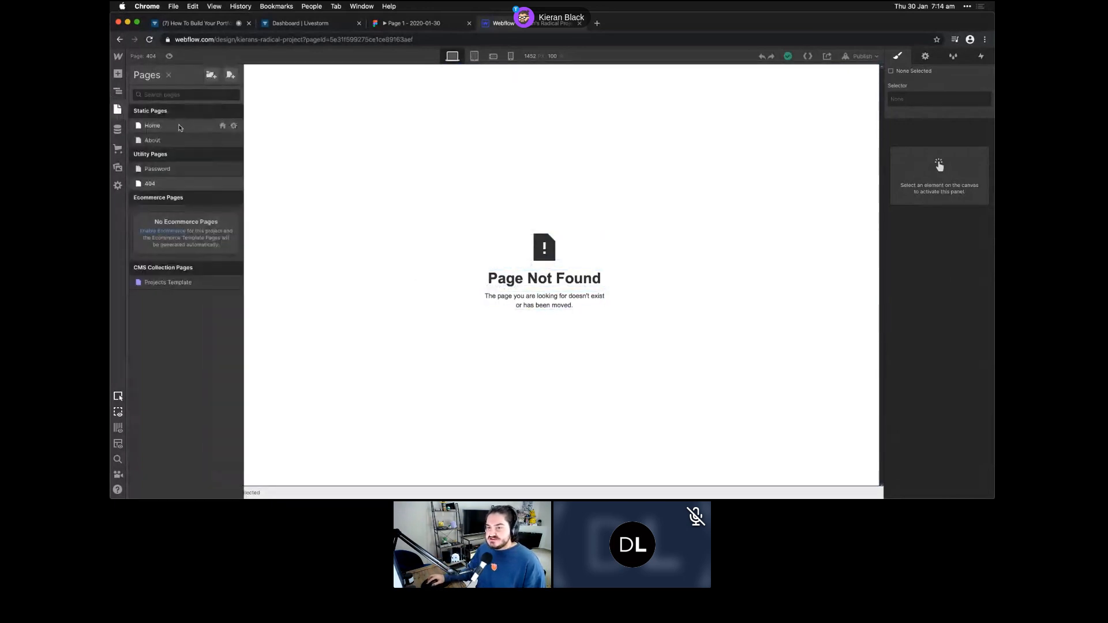
pyautogui.click(229, 128)
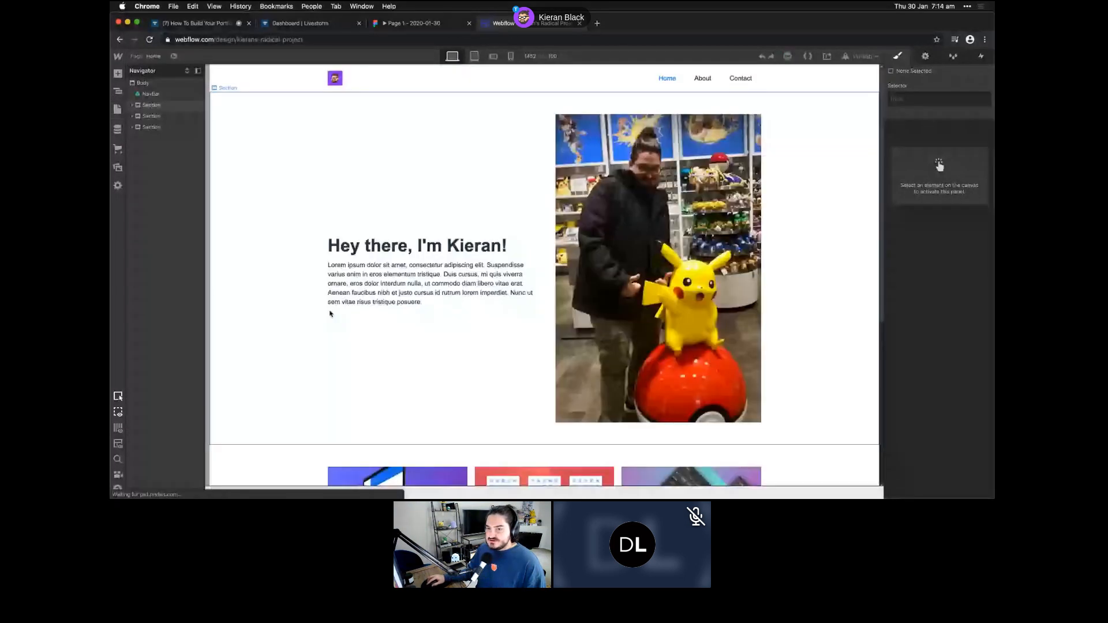
pyautogui.click(117, 110)
pyautogui.click(203, 136)
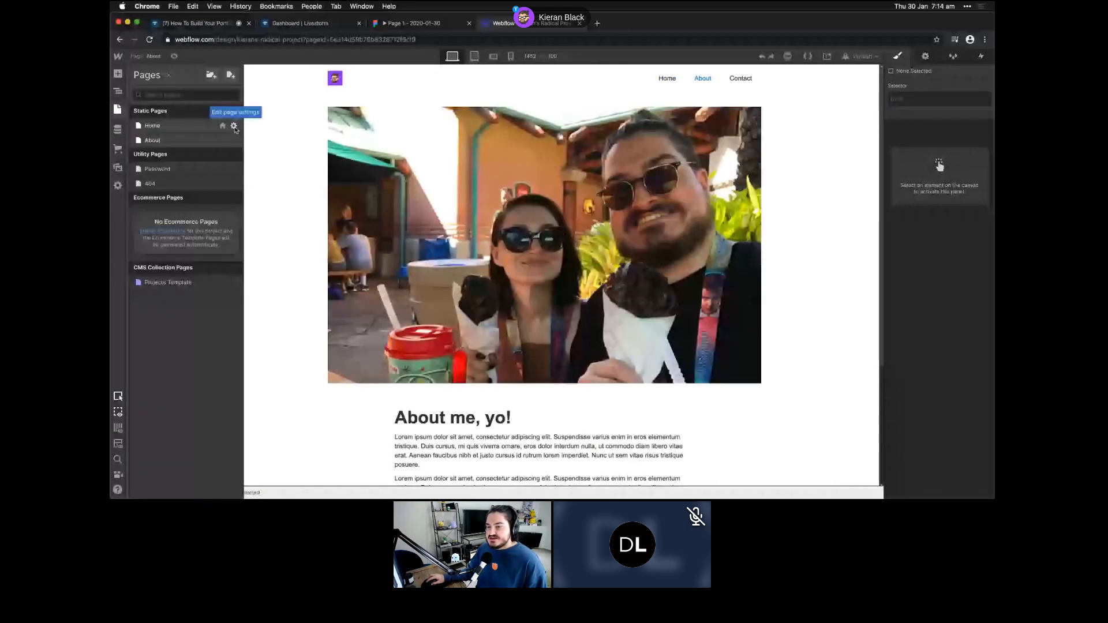
# - Review the Home page's name and SEO settings, then show the CMS Collections
pyautogui.click(234, 127)
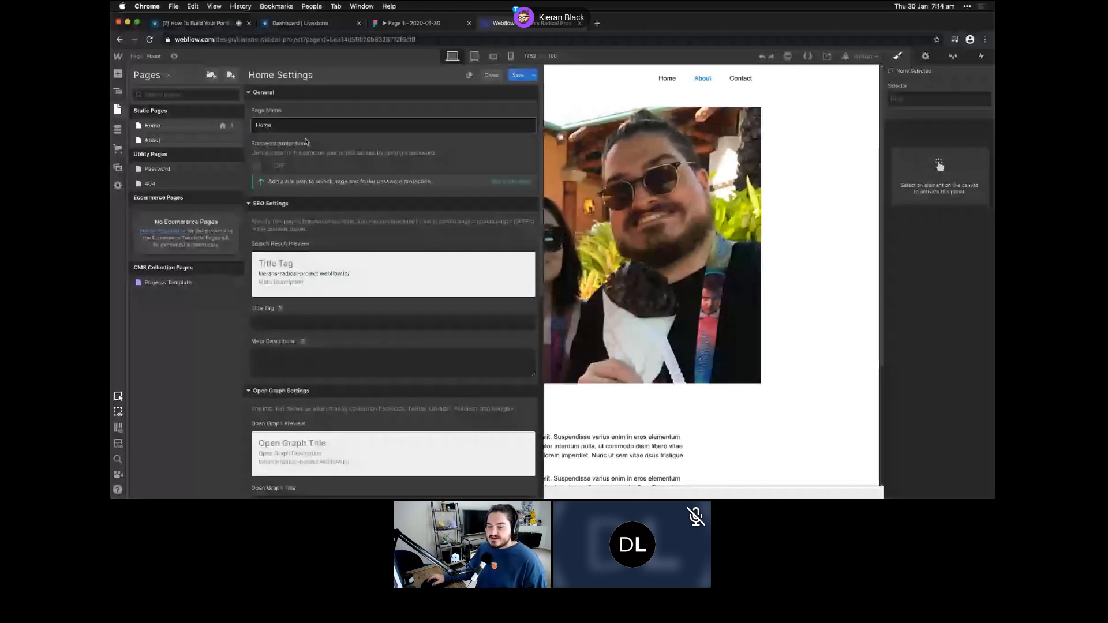
pyautogui.scroll(-1, 259, 330)
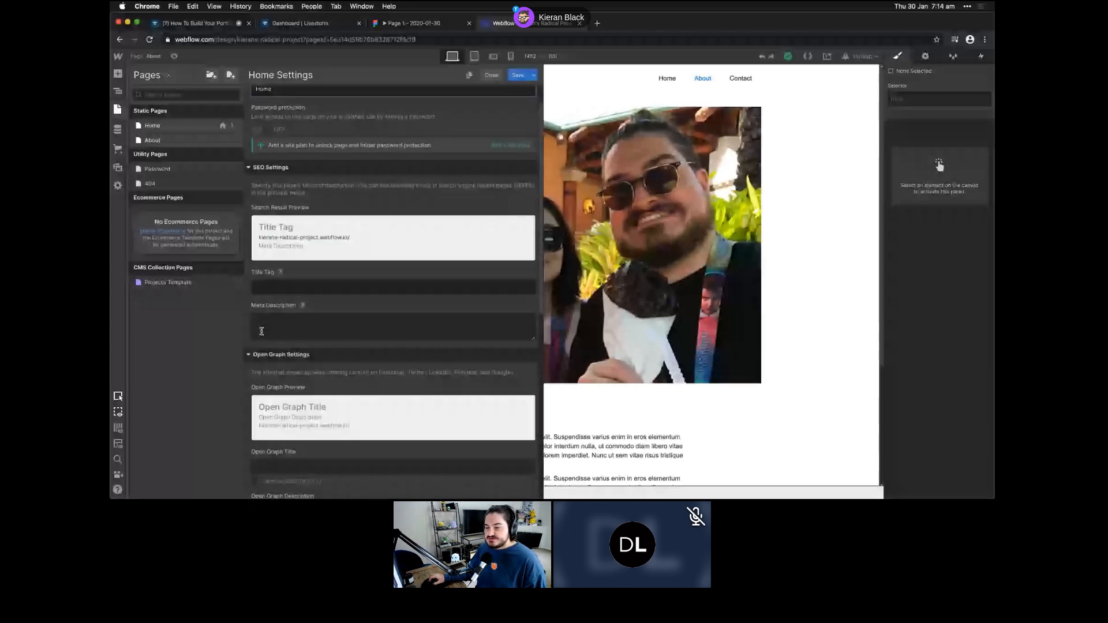
pyautogui.scroll(-10, 283, 369)
pyautogui.scroll(3, 299, 399)
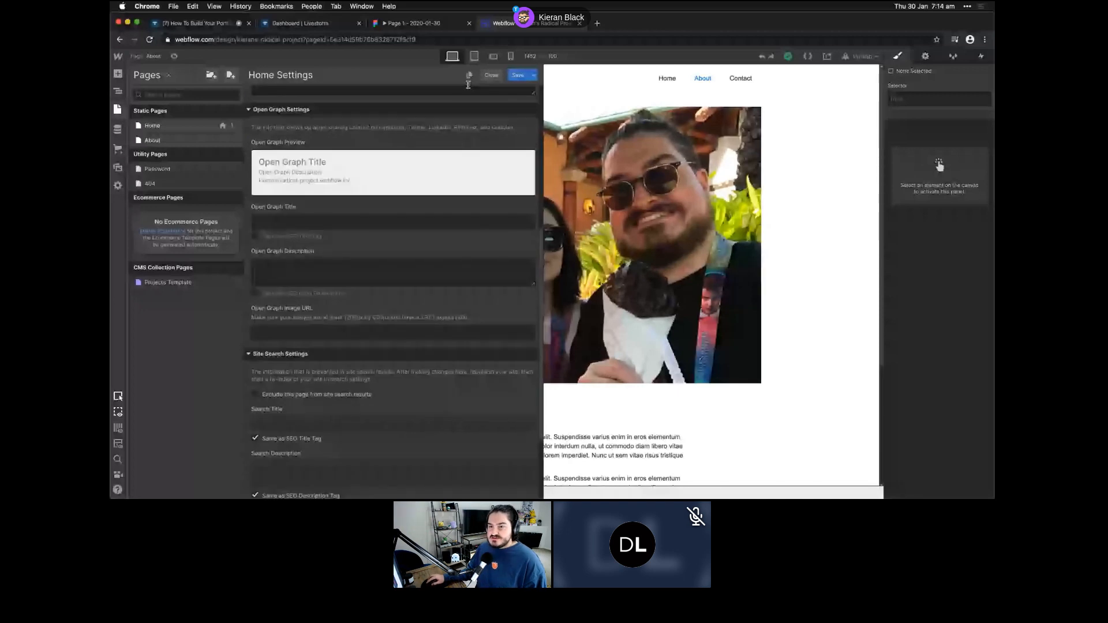
pyautogui.click(118, 129)
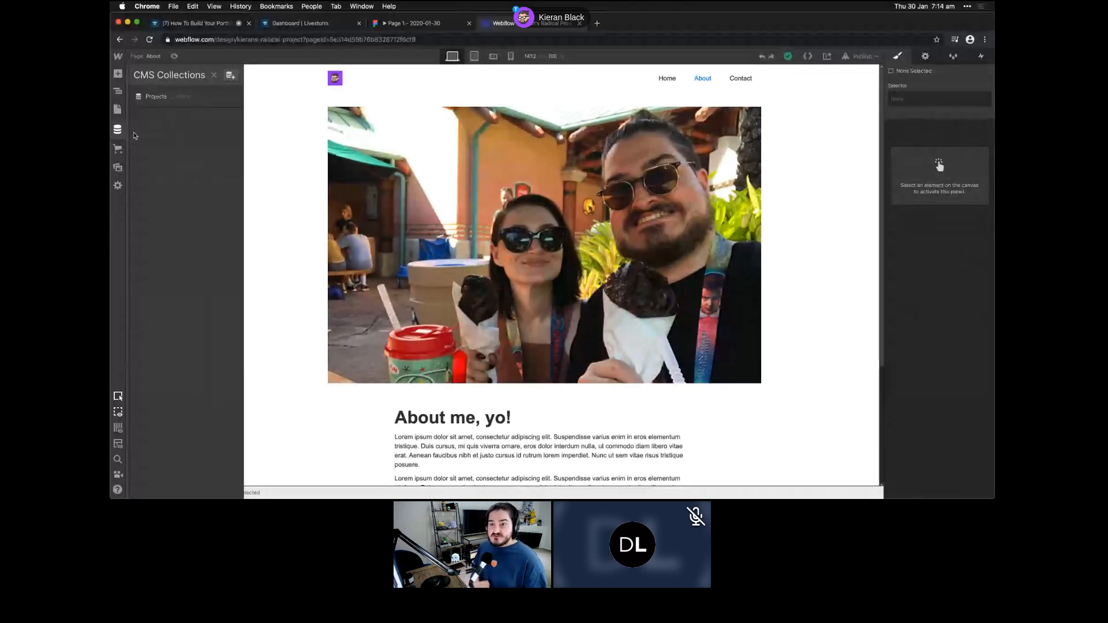
# - Open the Projects collection to list its Capstone 1, 2 and 3 items
pyautogui.click(185, 97)
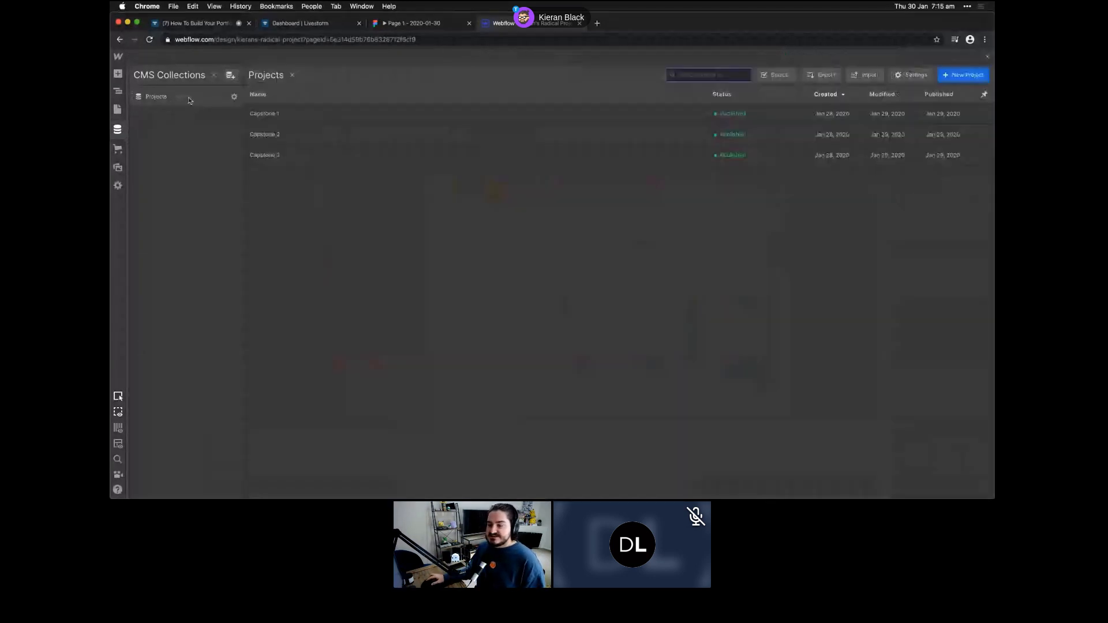
# - Look through the Capstone 1 item's fields, then leave it for the Pages list
pyautogui.click(283, 121)
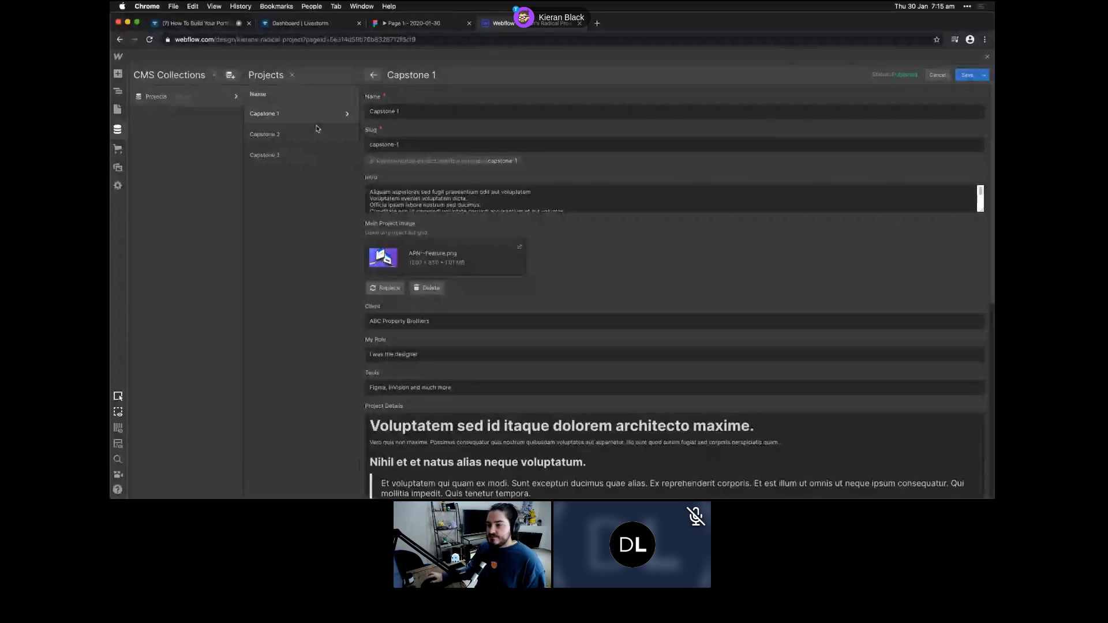
pyautogui.scroll(-1, 480, 149)
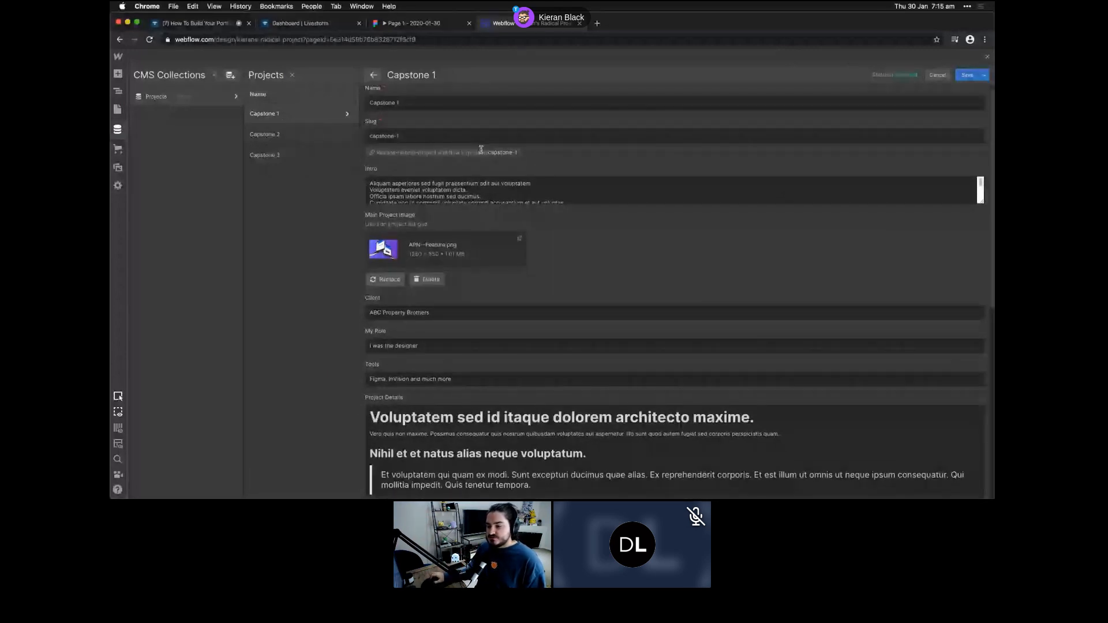
pyautogui.scroll(-6, 419, 418)
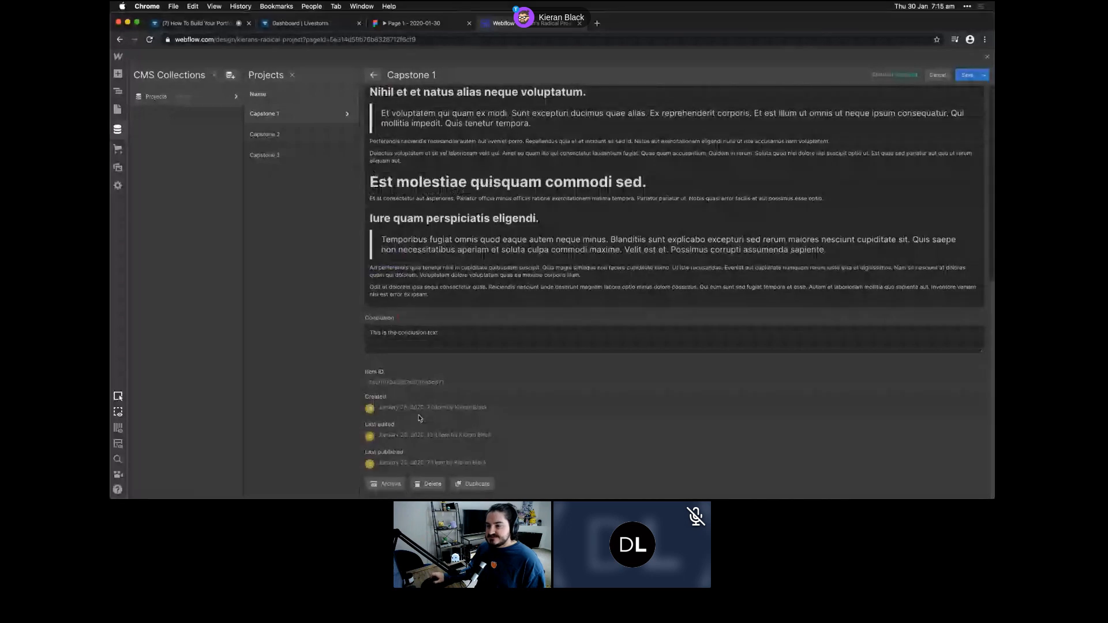
pyautogui.scroll(3, 420, 418)
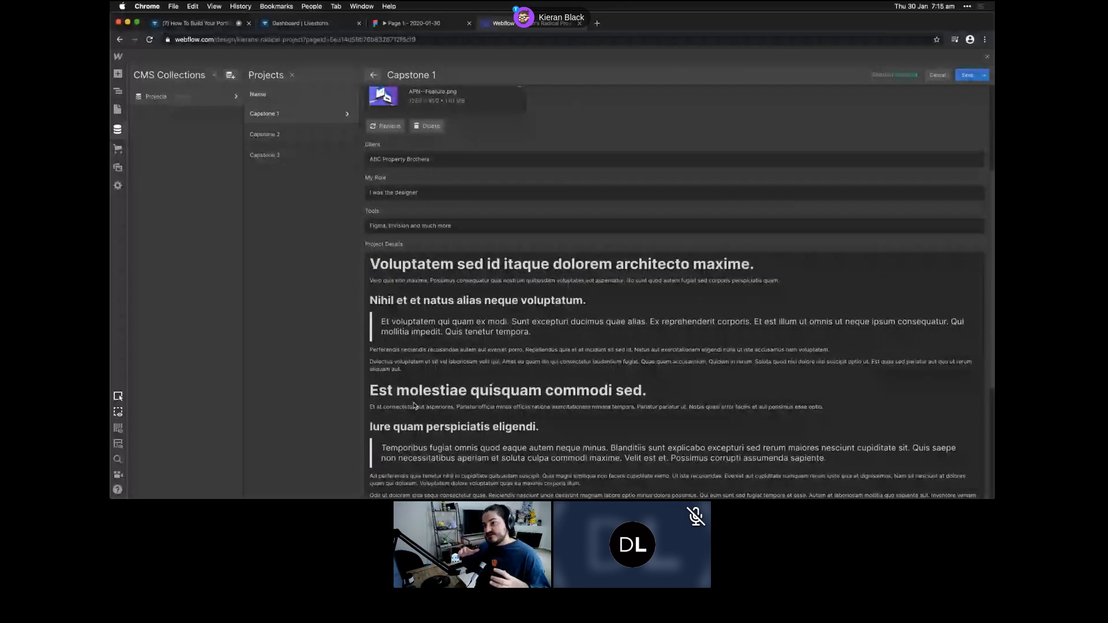
pyautogui.scroll(3, 413, 406)
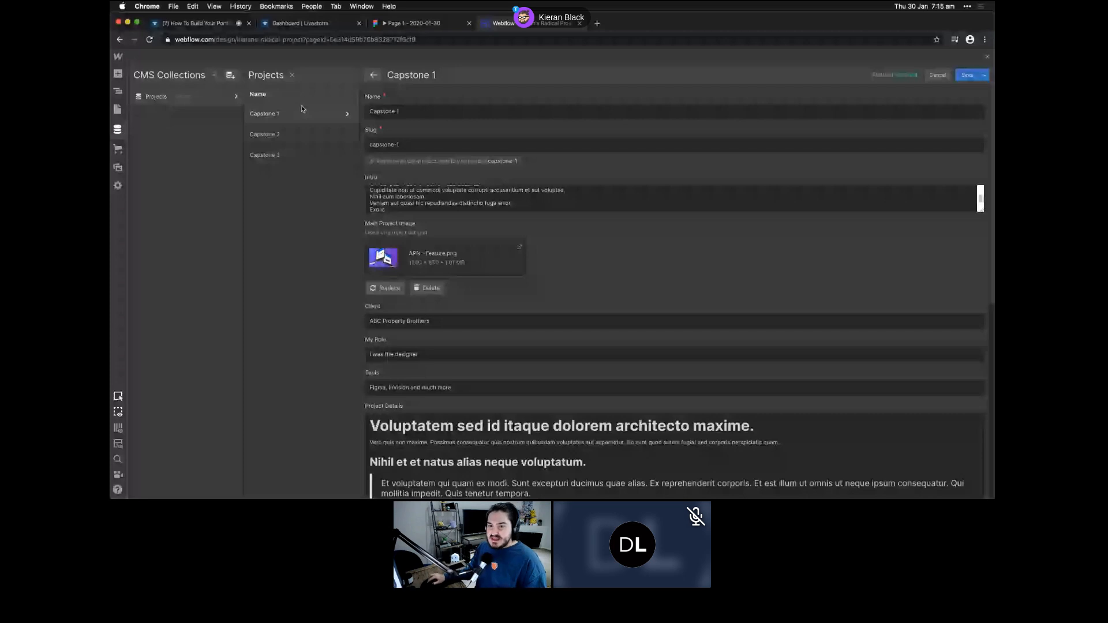
pyautogui.click(118, 110)
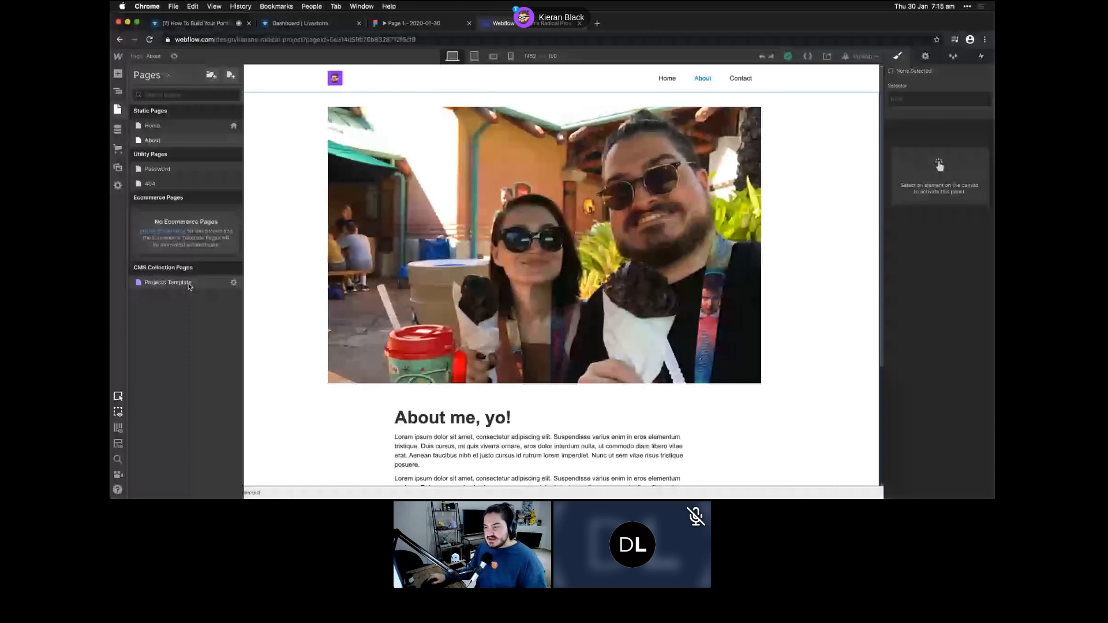
# - Open the Projects Template page and scroll through its layout
pyautogui.click(168, 283)
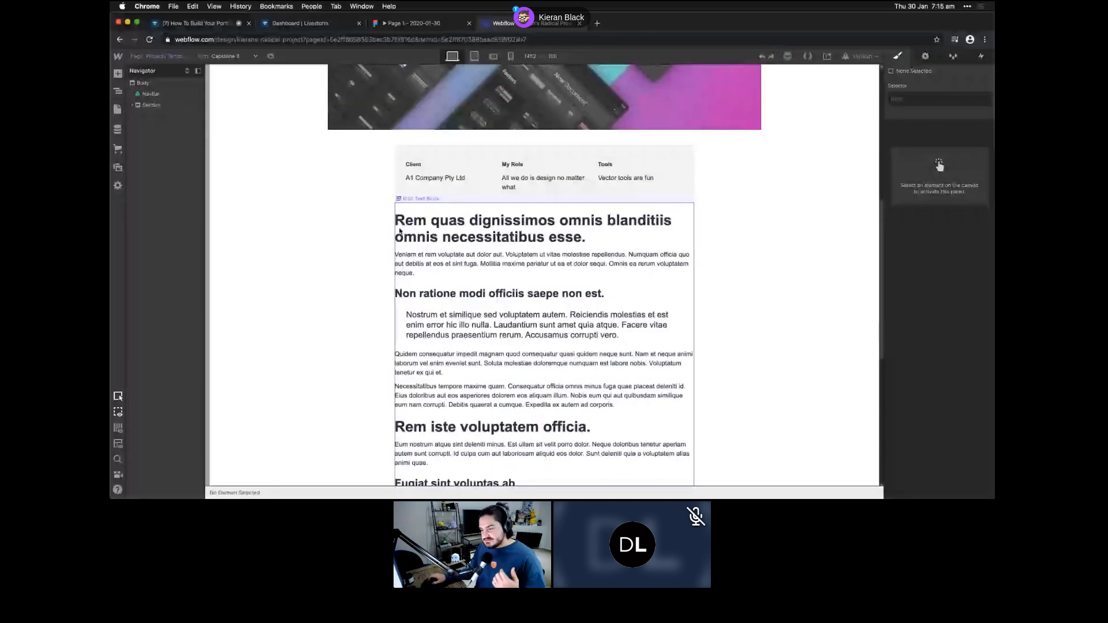
pyautogui.scroll(-3, 400, 232)
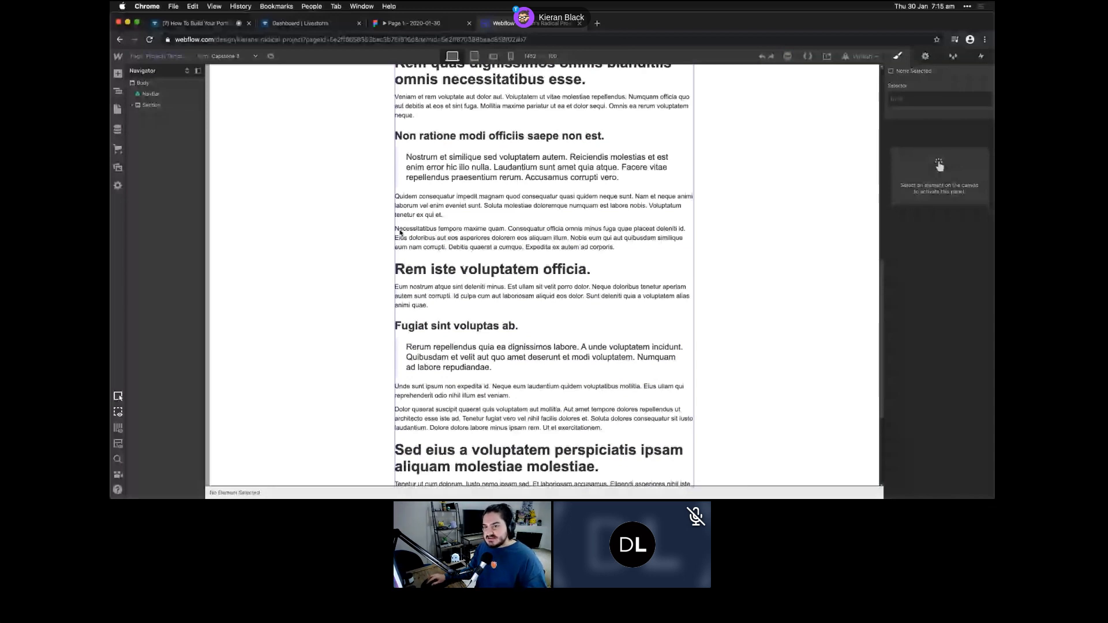
pyautogui.scroll(10, 400, 232)
# - Preview the template with Capstone 1 content, then with Capstone 2 content
pyautogui.click(225, 57)
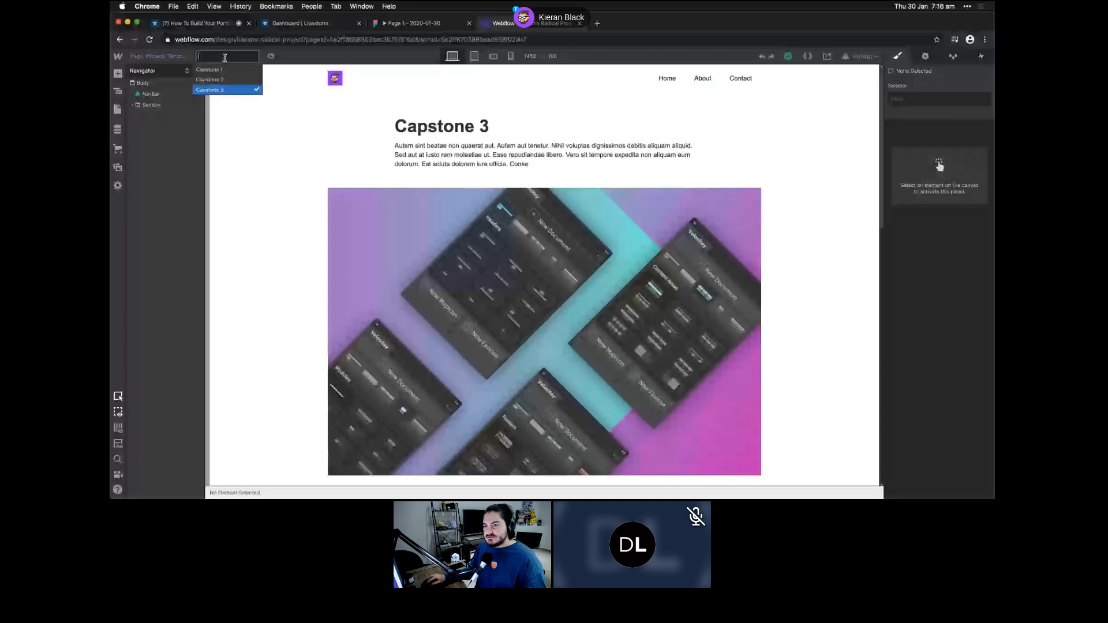
pyautogui.click(224, 69)
pyautogui.click(224, 80)
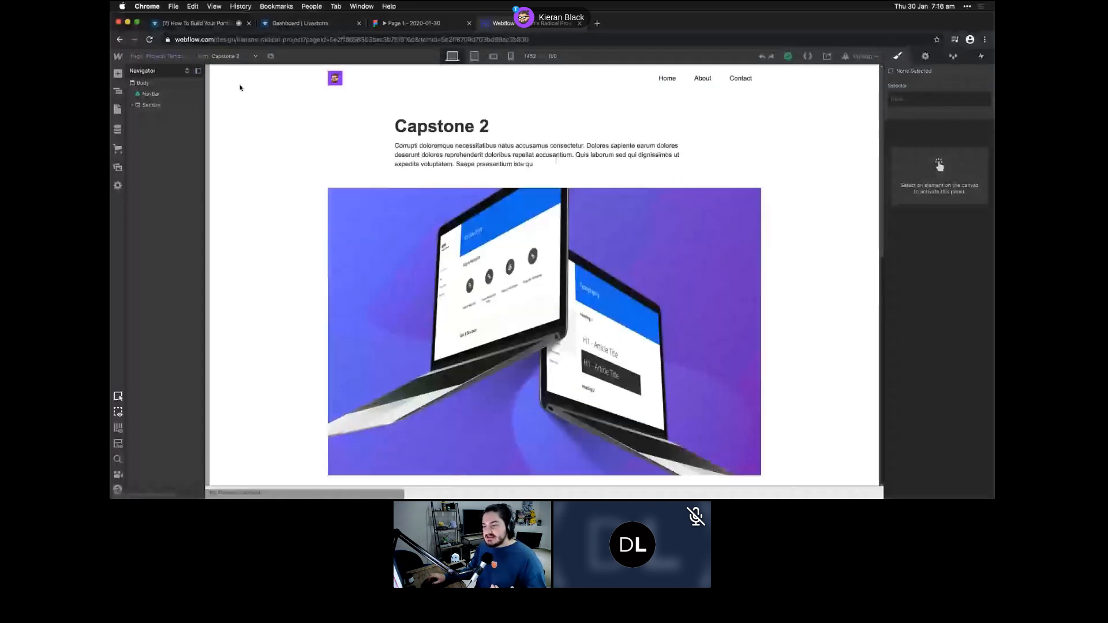
pyautogui.scroll(-15, 363, 176)
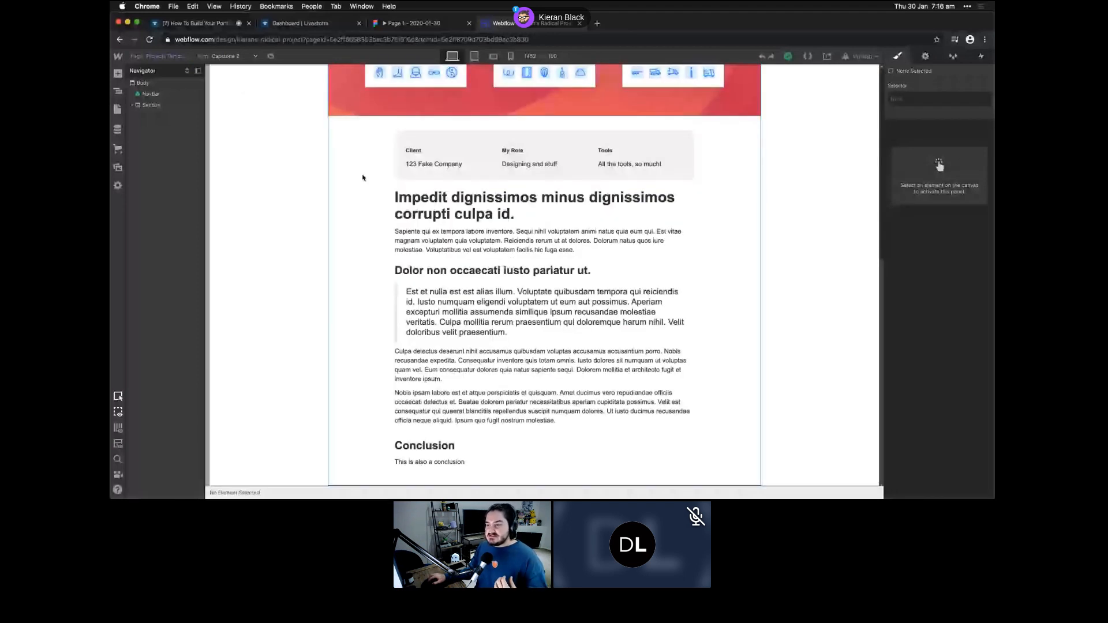
pyautogui.scroll(15, 363, 177)
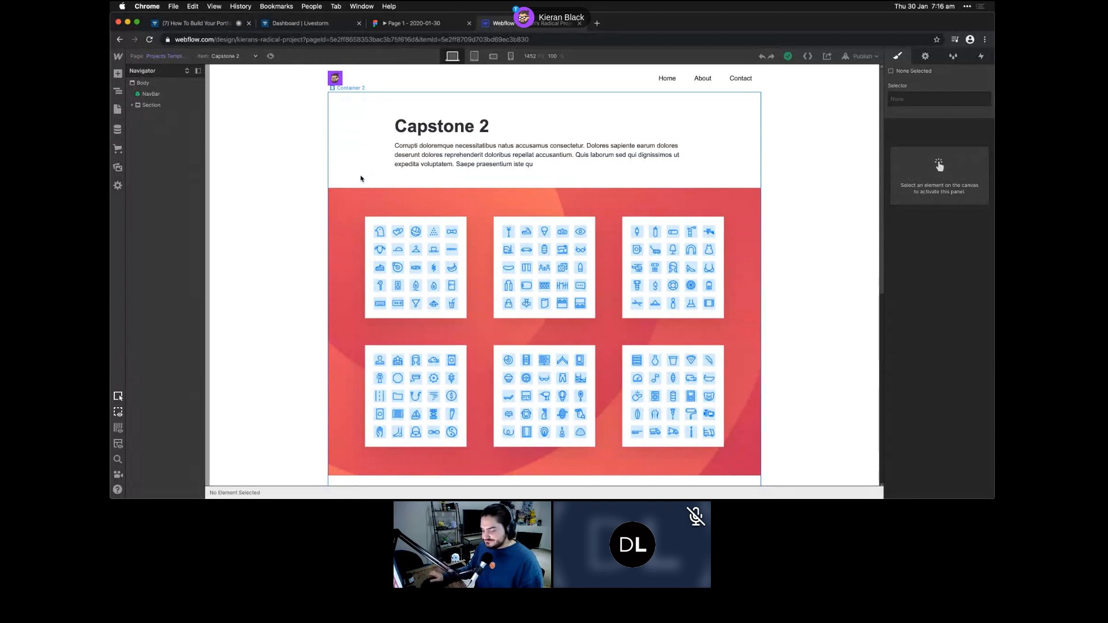
# - Decline the Ecommerce store setup, then open the Assets library and cancel the upload
pyautogui.click(119, 149)
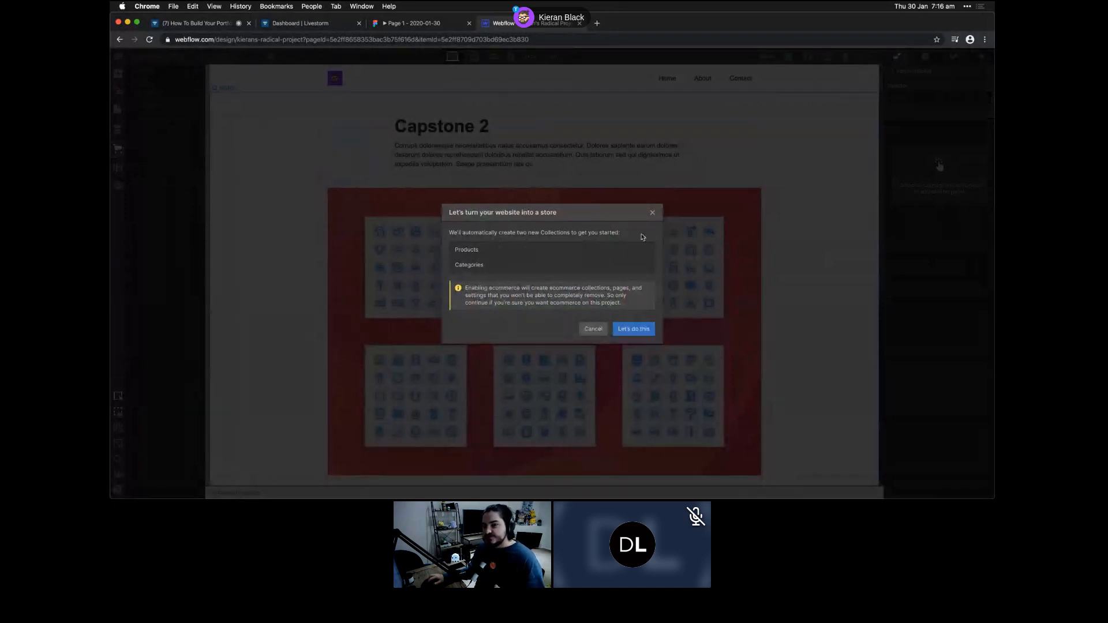
pyautogui.click(652, 214)
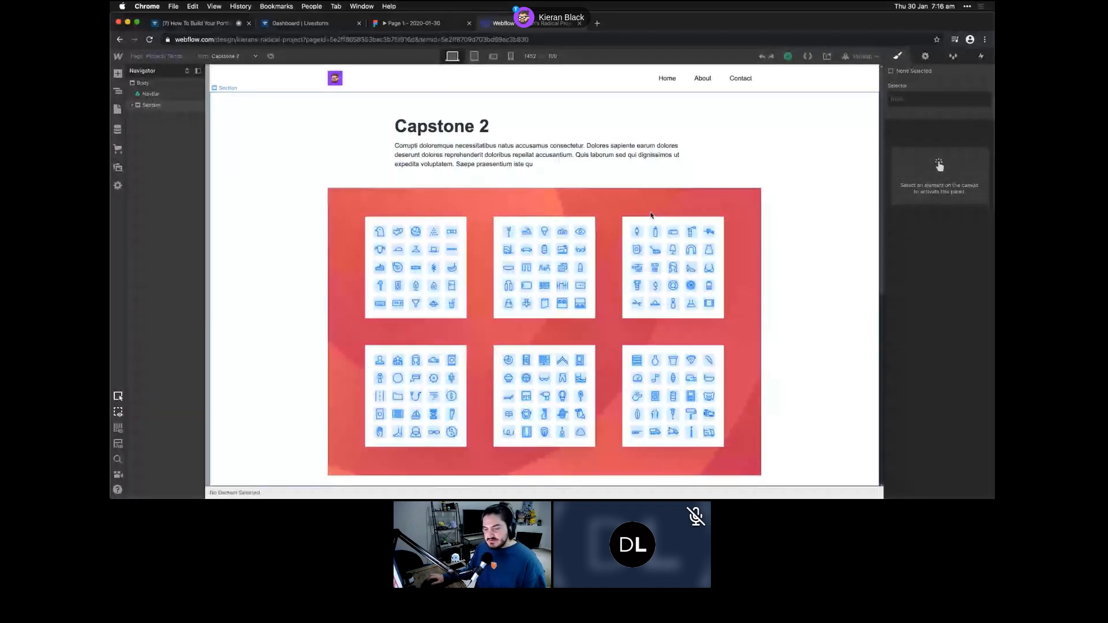
pyautogui.click(118, 168)
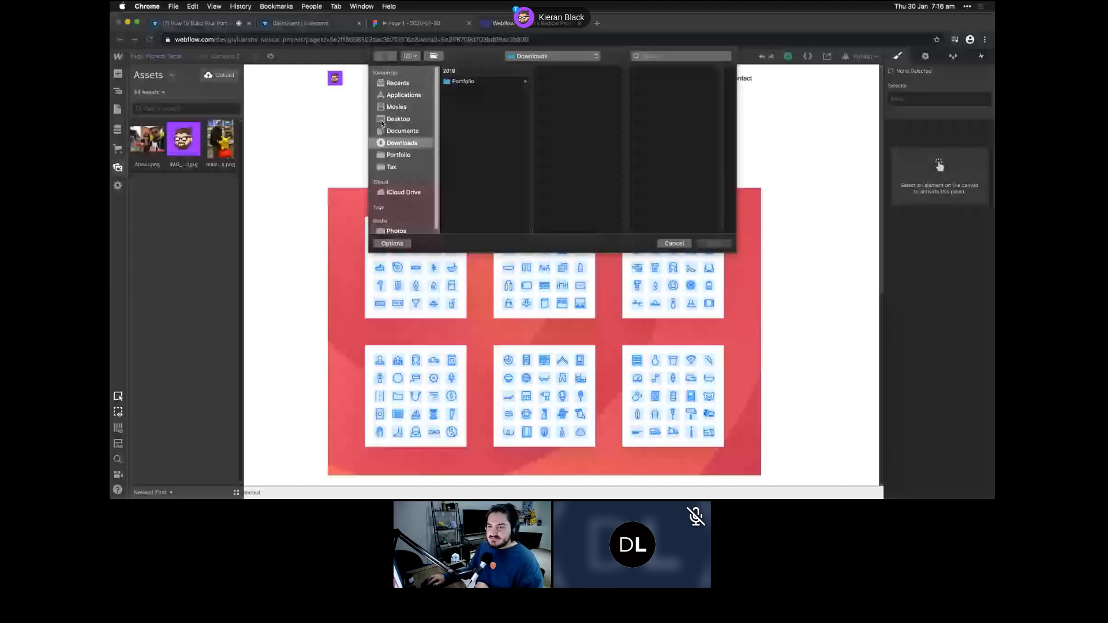
pyautogui.press('Escape')
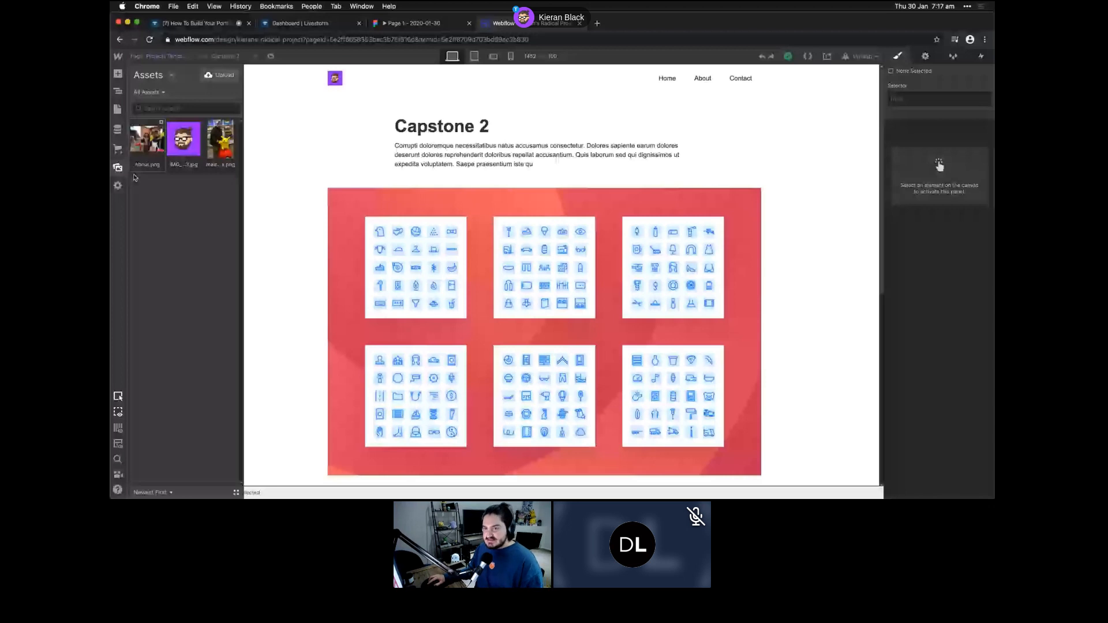
# - Open project Settings, pass through Search, and browse the automatic Backups list
pyautogui.click(118, 186)
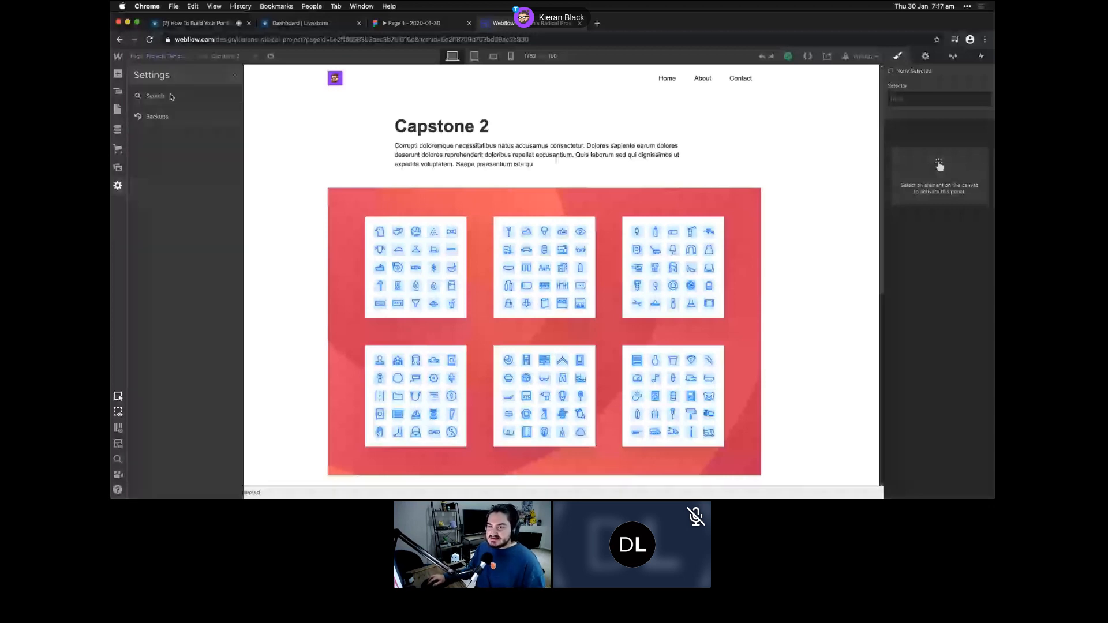
pyautogui.click(173, 97)
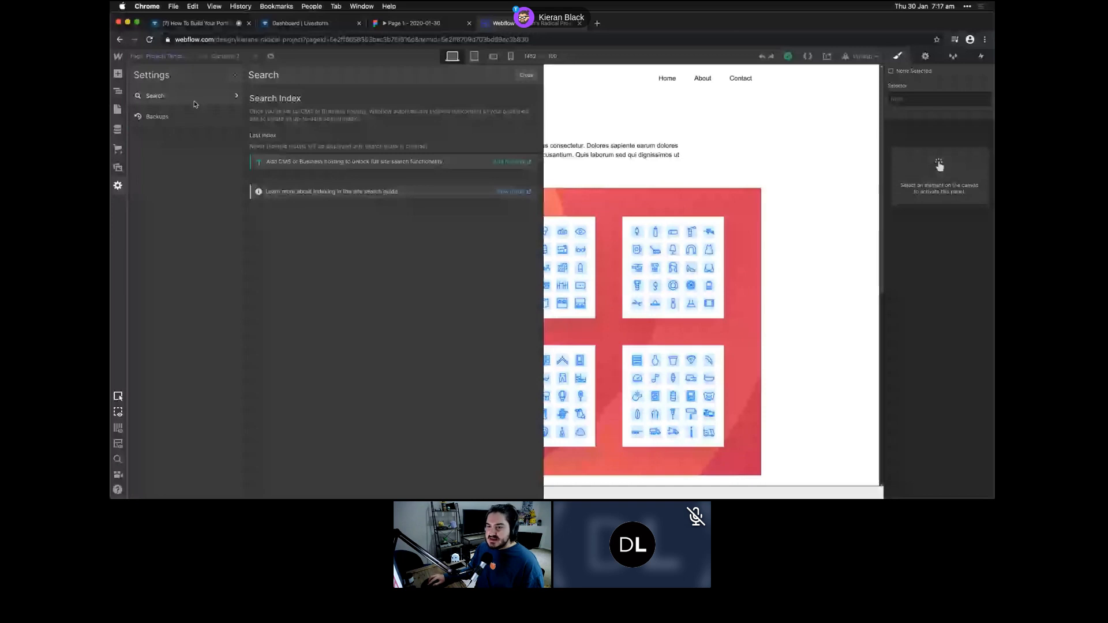
pyautogui.click(199, 117)
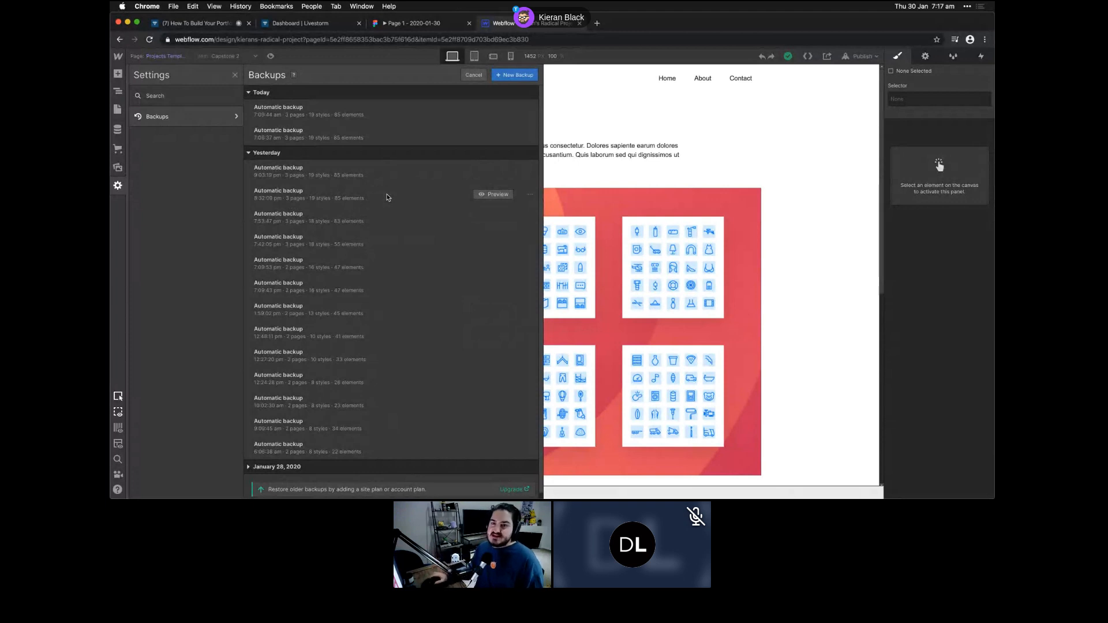
pyautogui.scroll(-1, 332, 237)
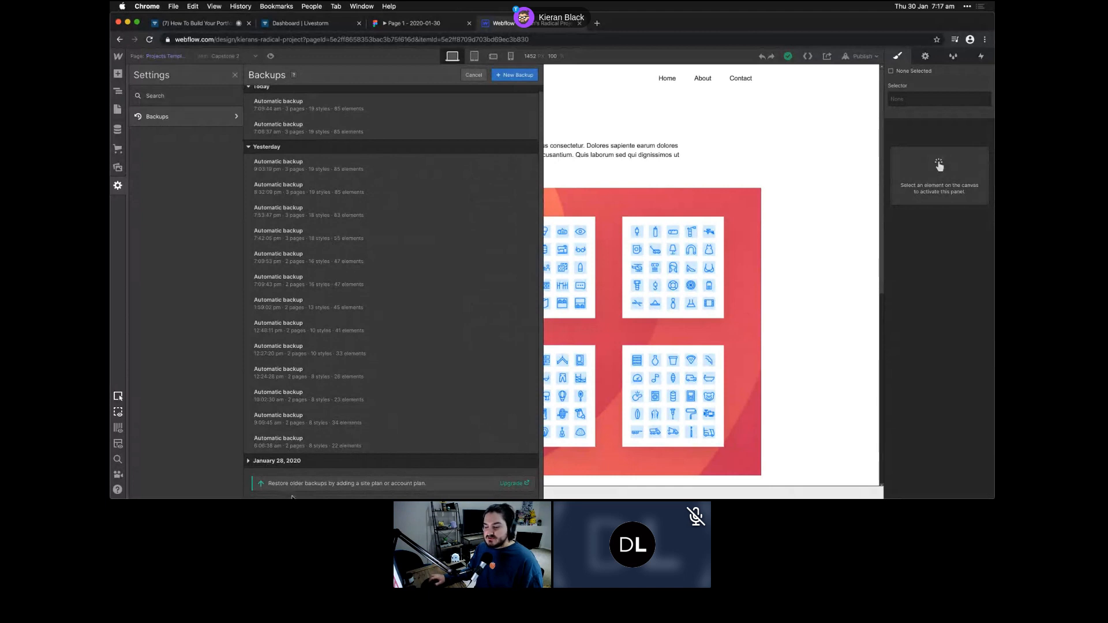
pyautogui.moveTo(377, 362)
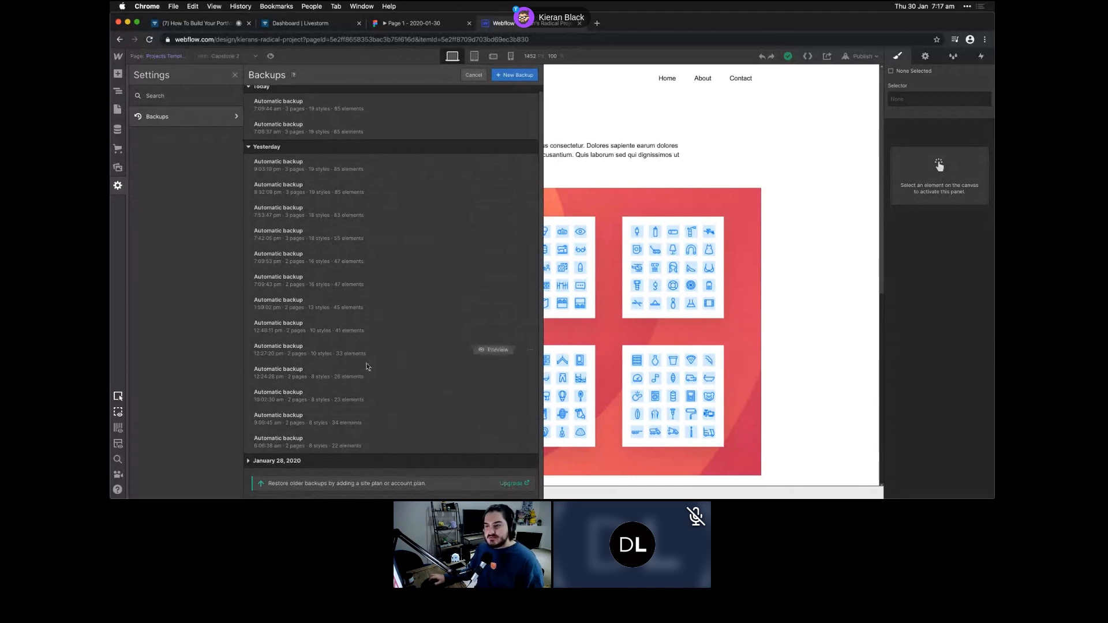
pyautogui.scroll(1, 346, 375)
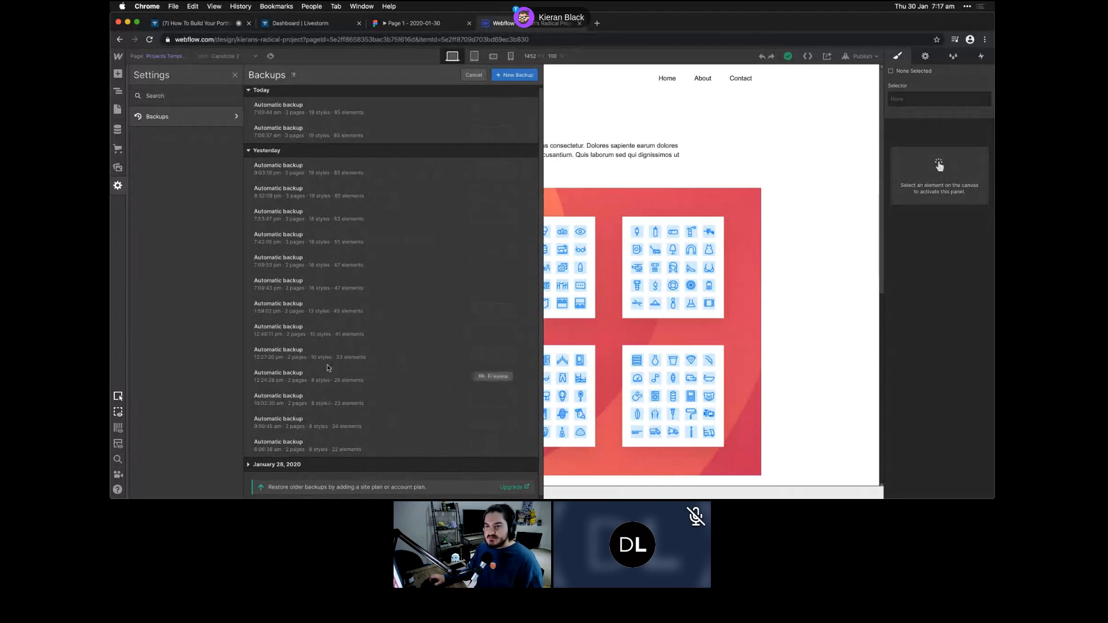
pyautogui.scroll(1, 326, 370)
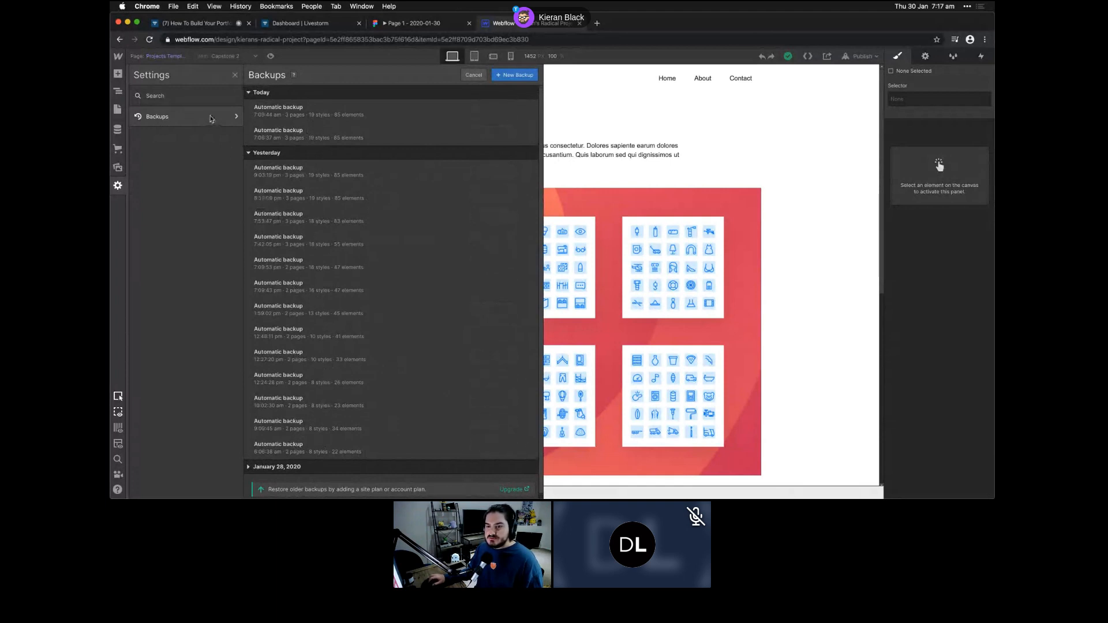
# - Close Settings, select the Capstone 2 heading's Text Container, and show the layout guide columns
pyautogui.click(117, 185)
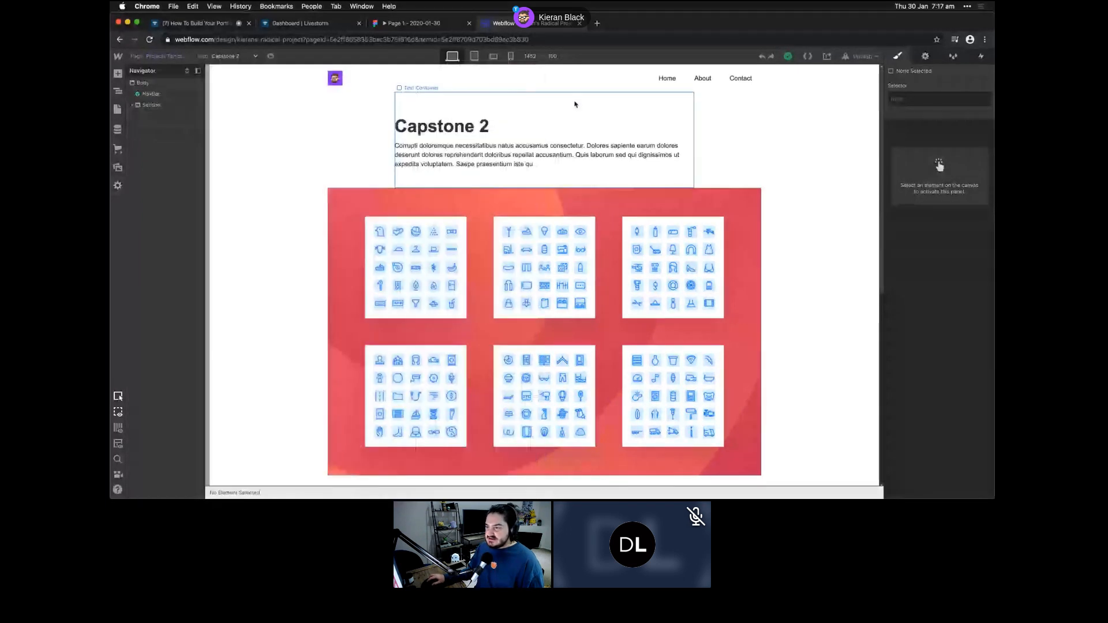
pyautogui.click(575, 104)
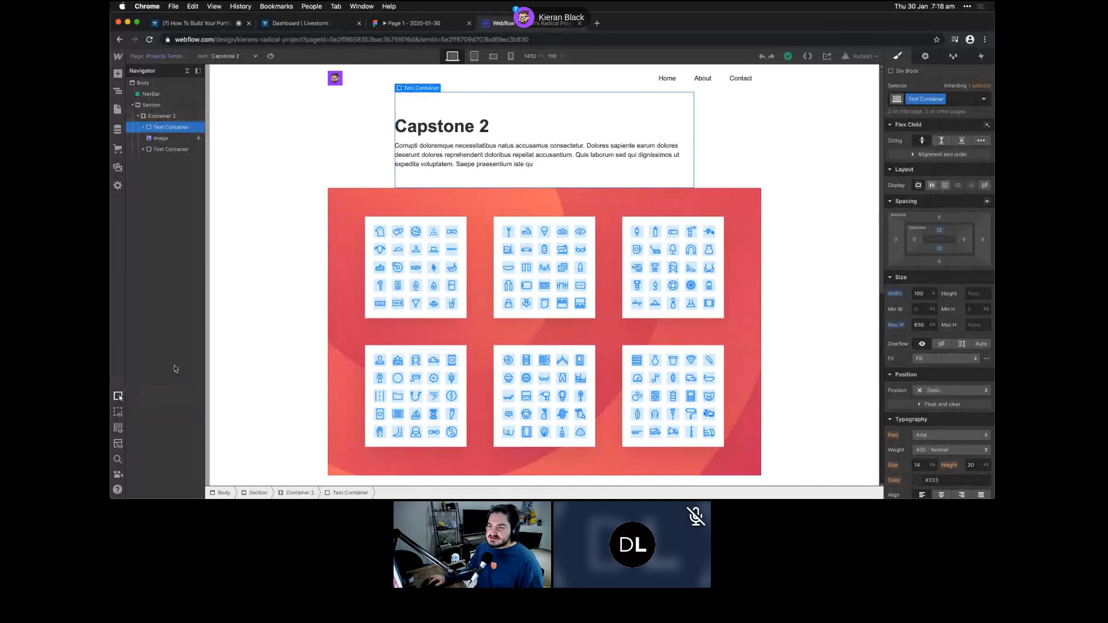
pyautogui.click(118, 429)
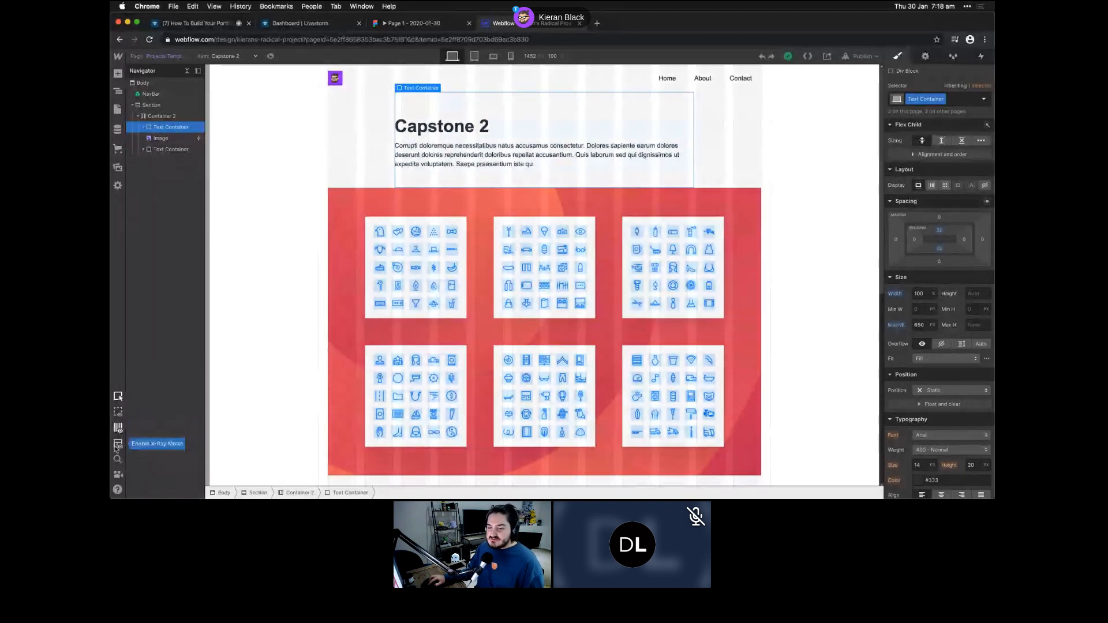
# - Turn X-Ray view on and back off, then open and dismiss Find Anything search
pyautogui.click(117, 445)
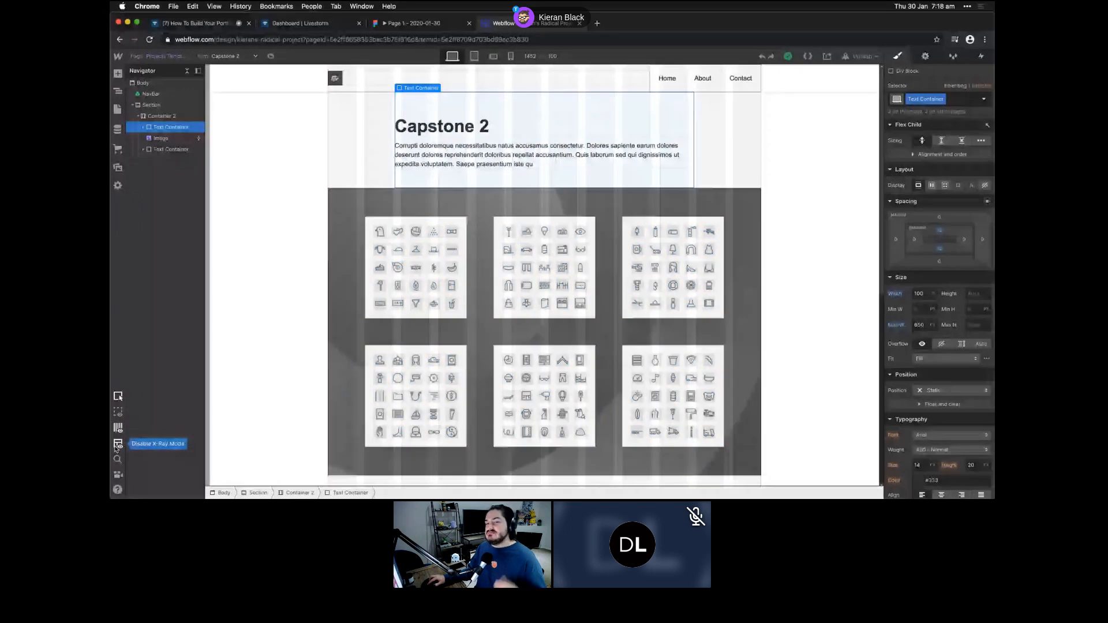
pyautogui.click(117, 445)
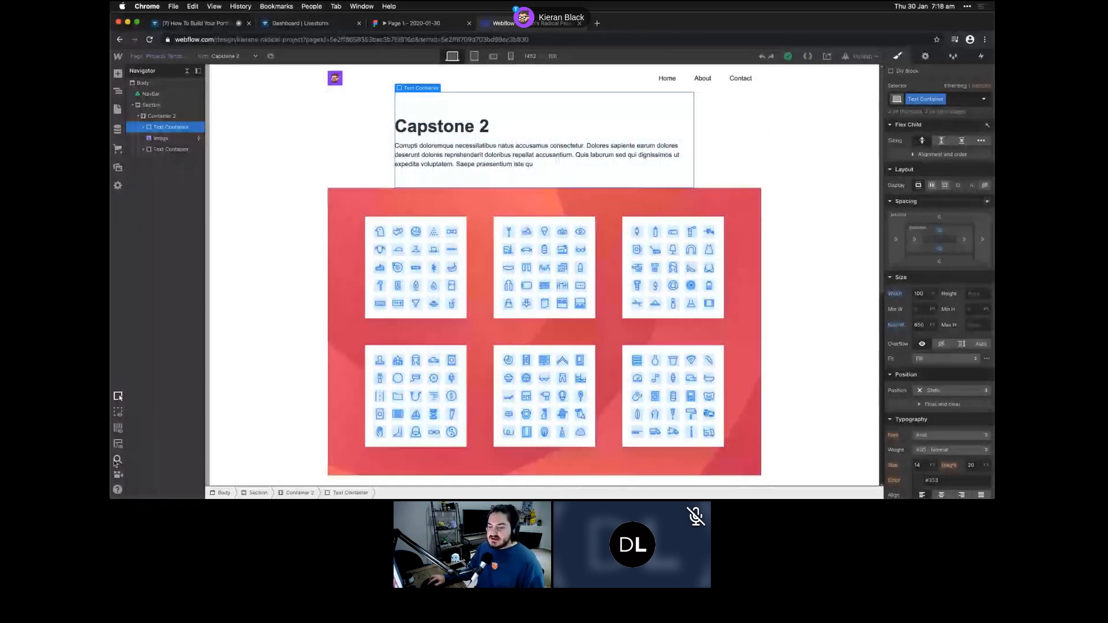
pyautogui.click(117, 458)
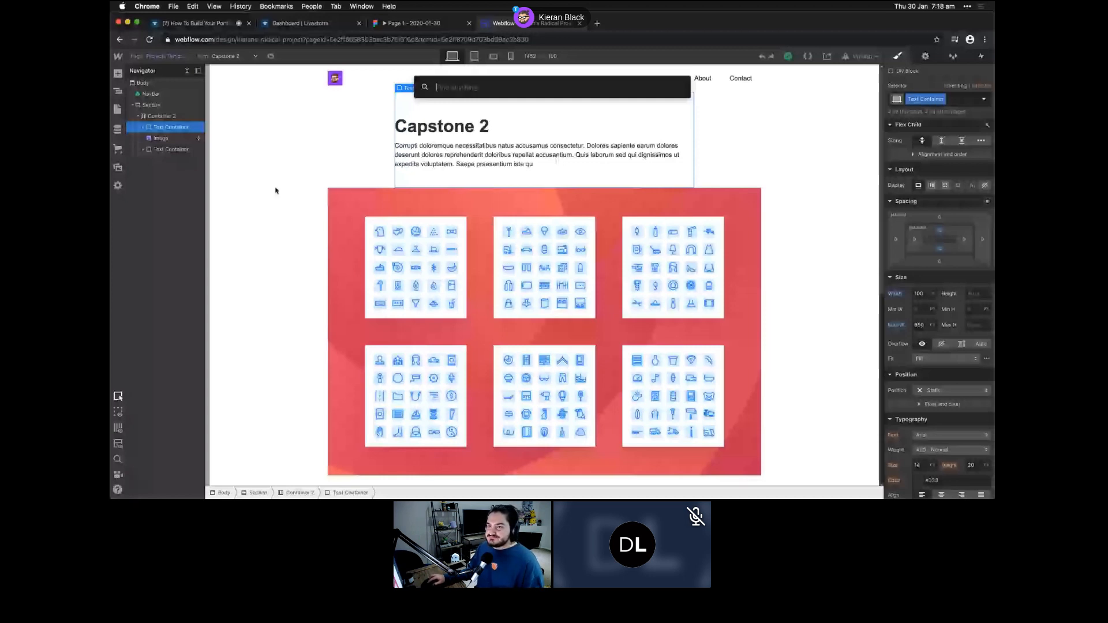
pyautogui.press('Escape')
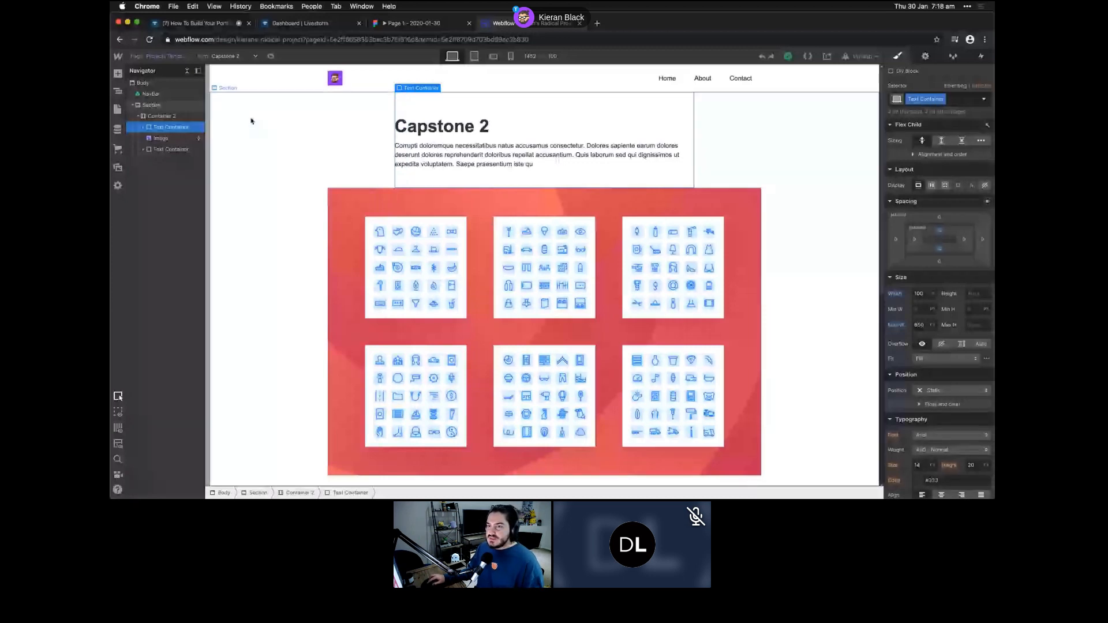
# - Preview the Capstone 2 page as a visitor sees it, then return to the designer
pyautogui.click(270, 57)
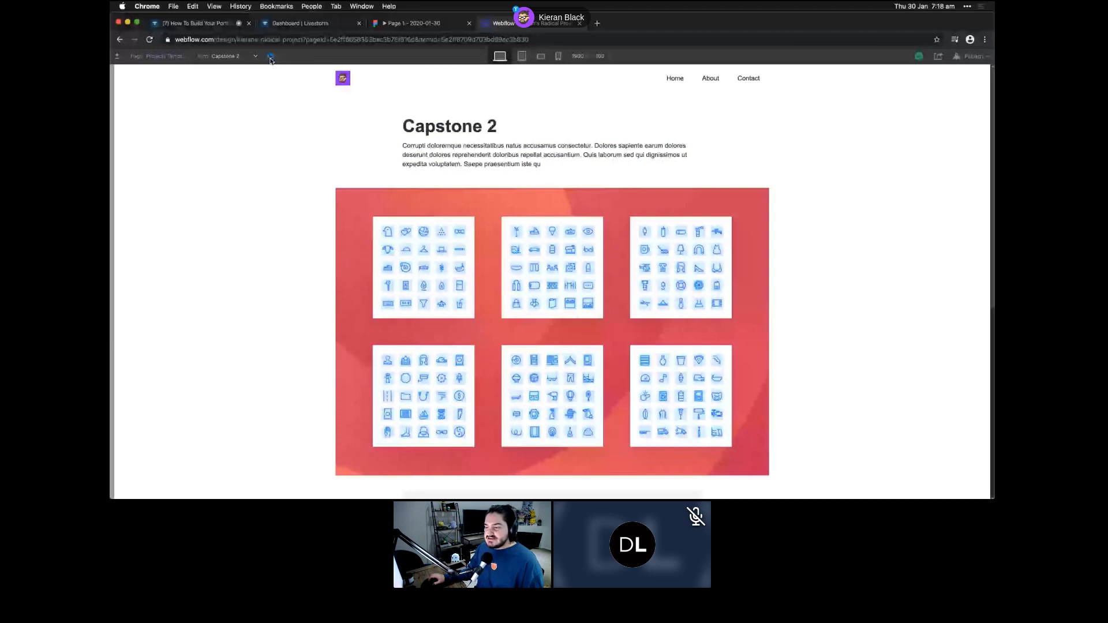
pyautogui.scroll(-4, 269, 60)
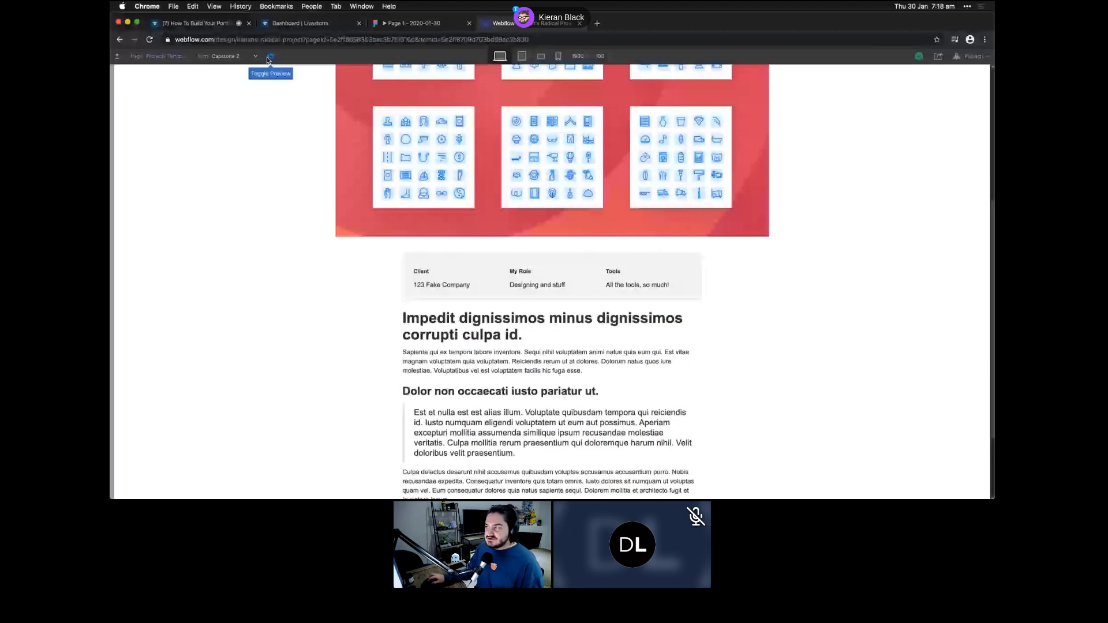
pyautogui.click(269, 57)
# - Check the Publish options without publishing and scroll the canvas back to the top
pyautogui.click(868, 57)
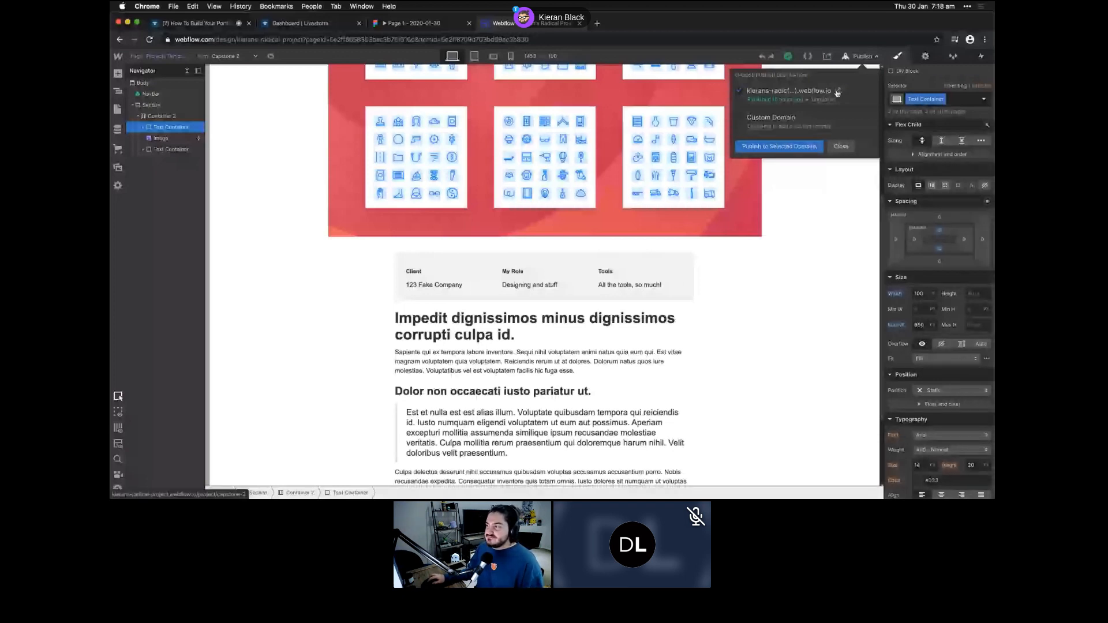
pyautogui.click(837, 93)
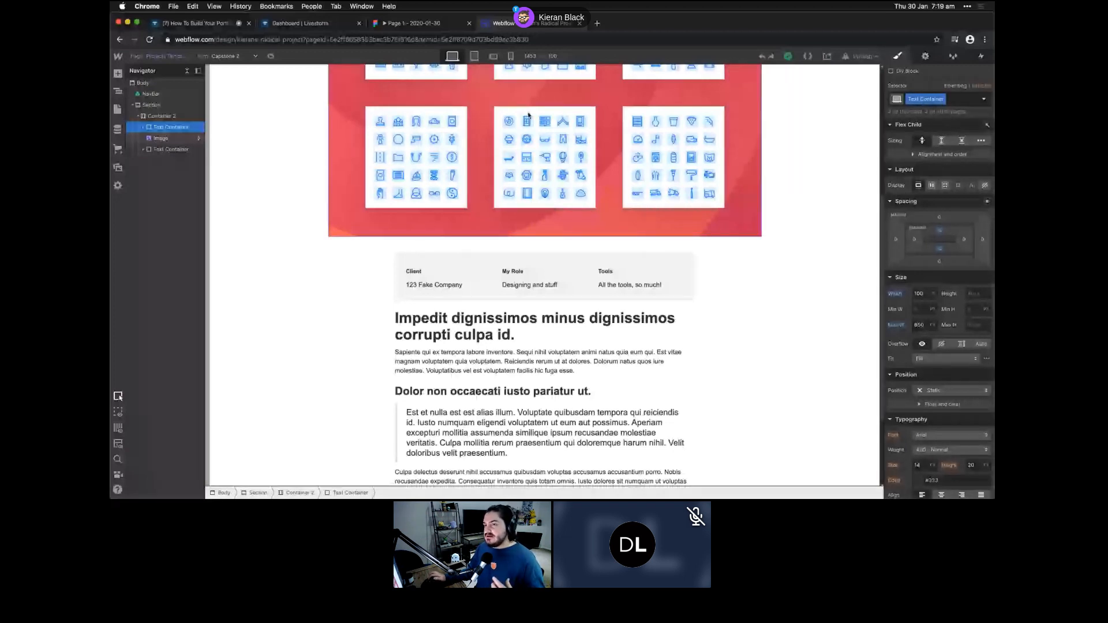
pyautogui.scroll(5, 450, 124)
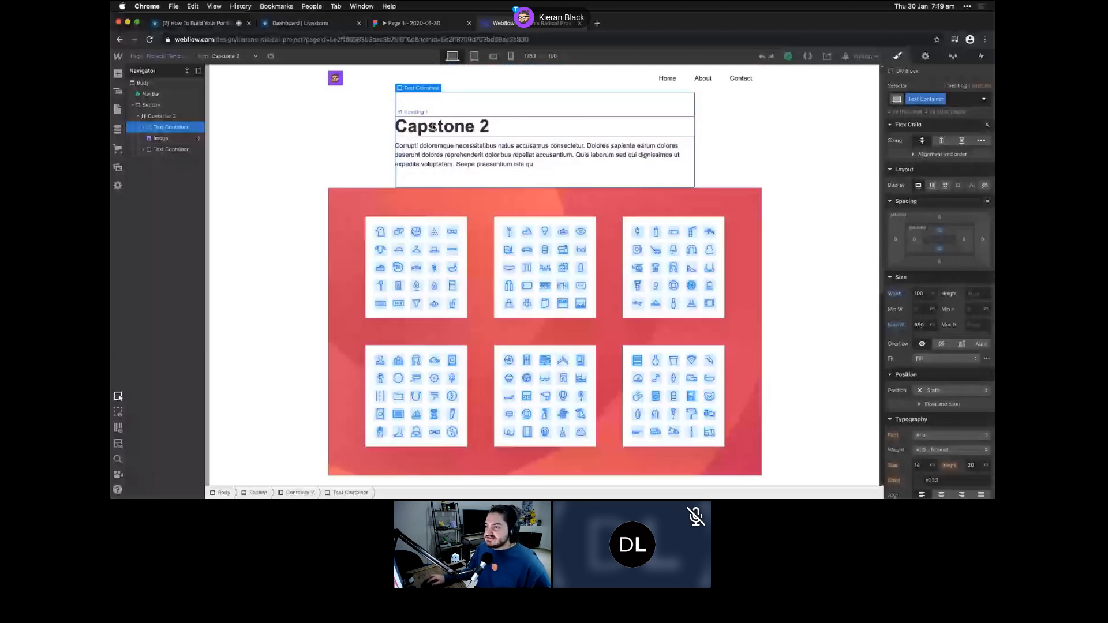
pyautogui.click(473, 57)
pyautogui.click(492, 58)
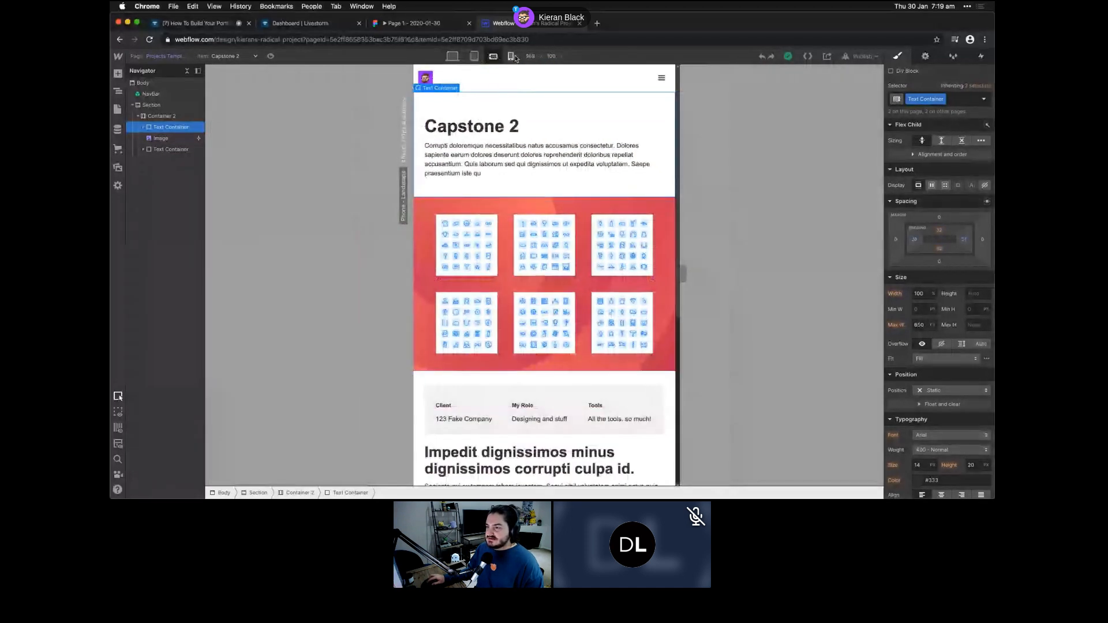
pyautogui.click(511, 57)
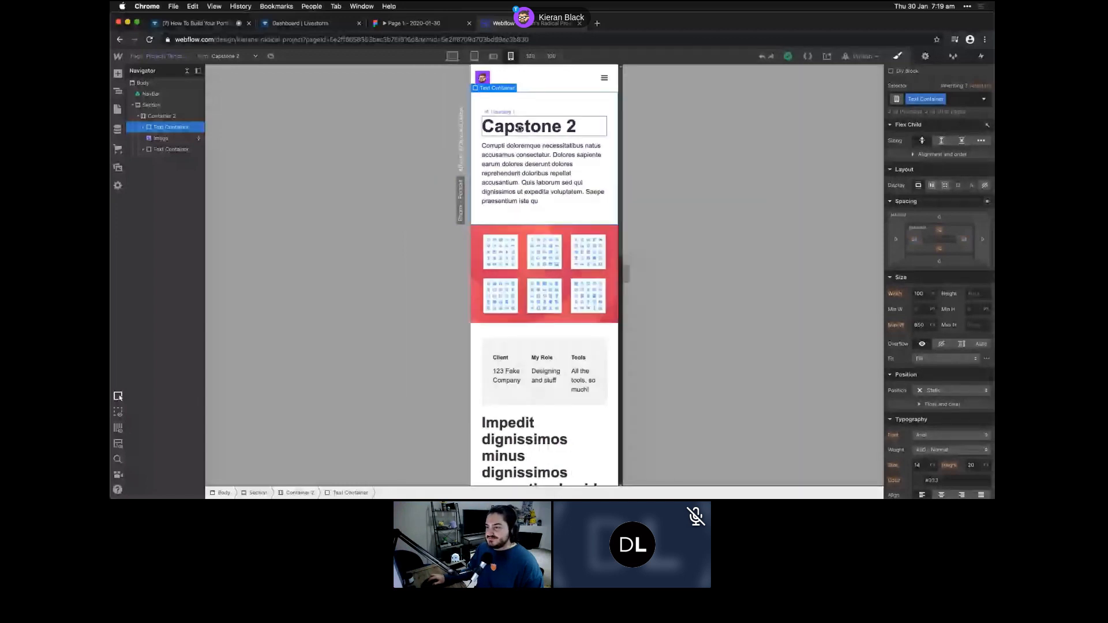
pyautogui.hotkey('shift', '1')
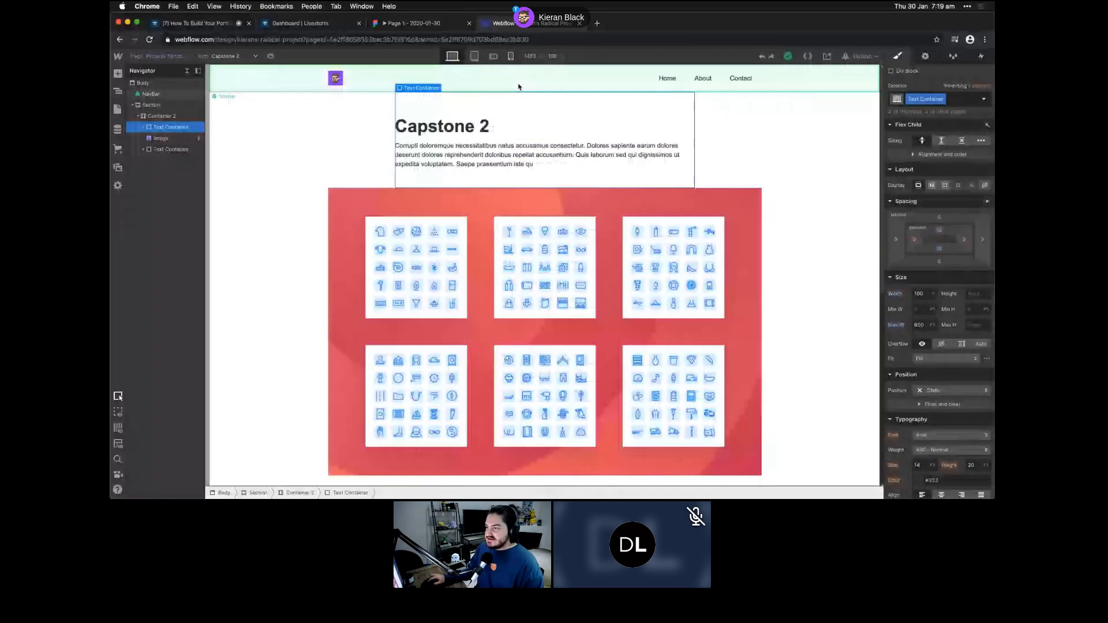
pyautogui.hotkey('shift', '2')
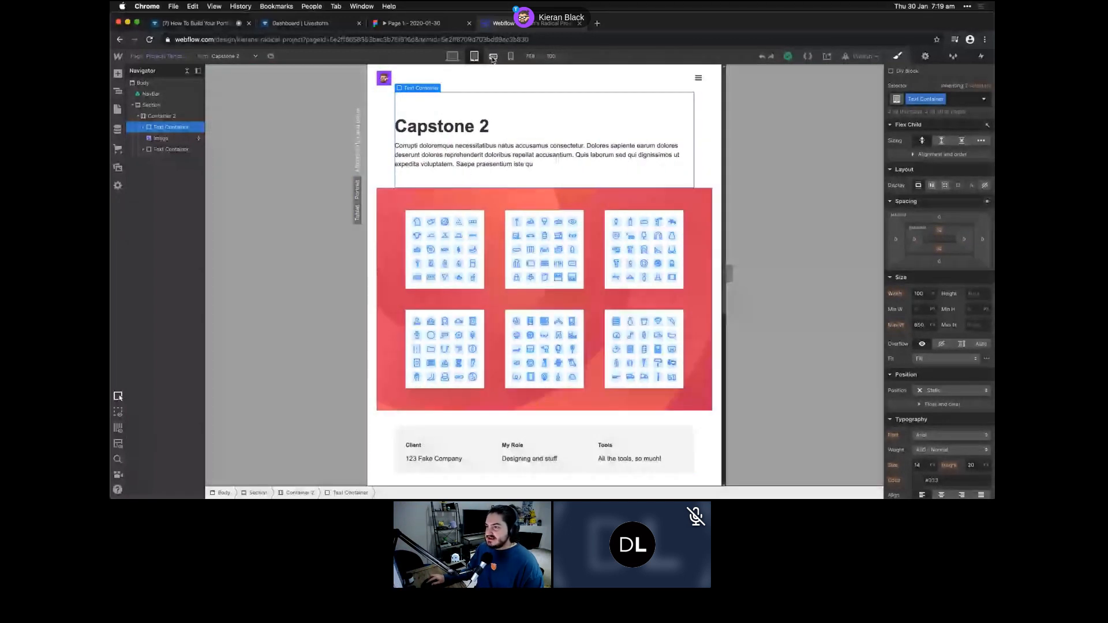
pyautogui.hotkey('shift', '4')
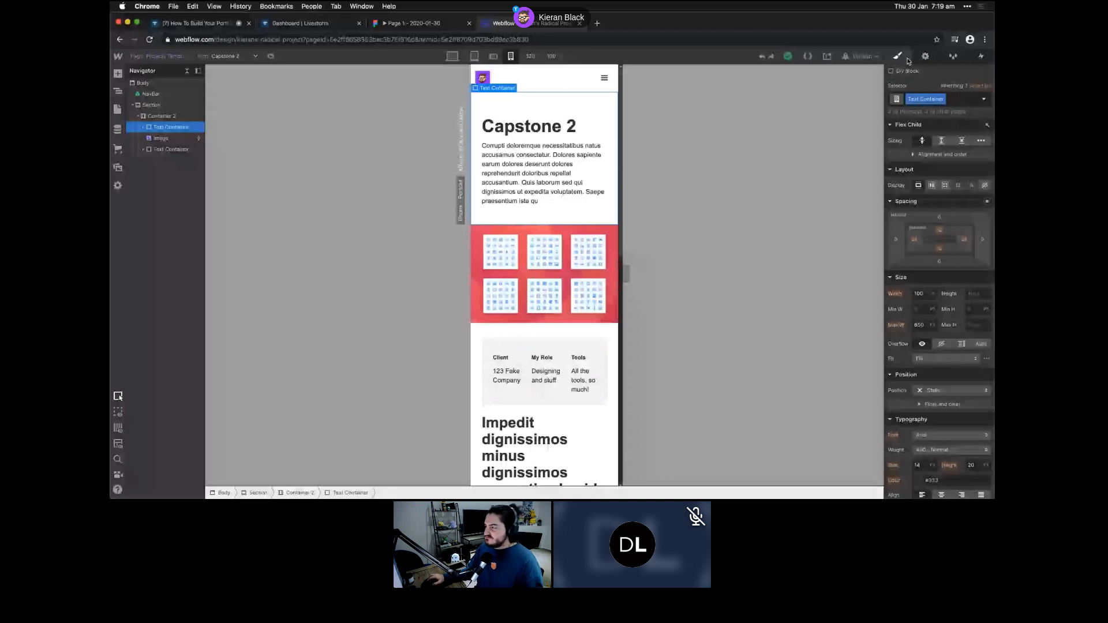
pyautogui.click(579, 174)
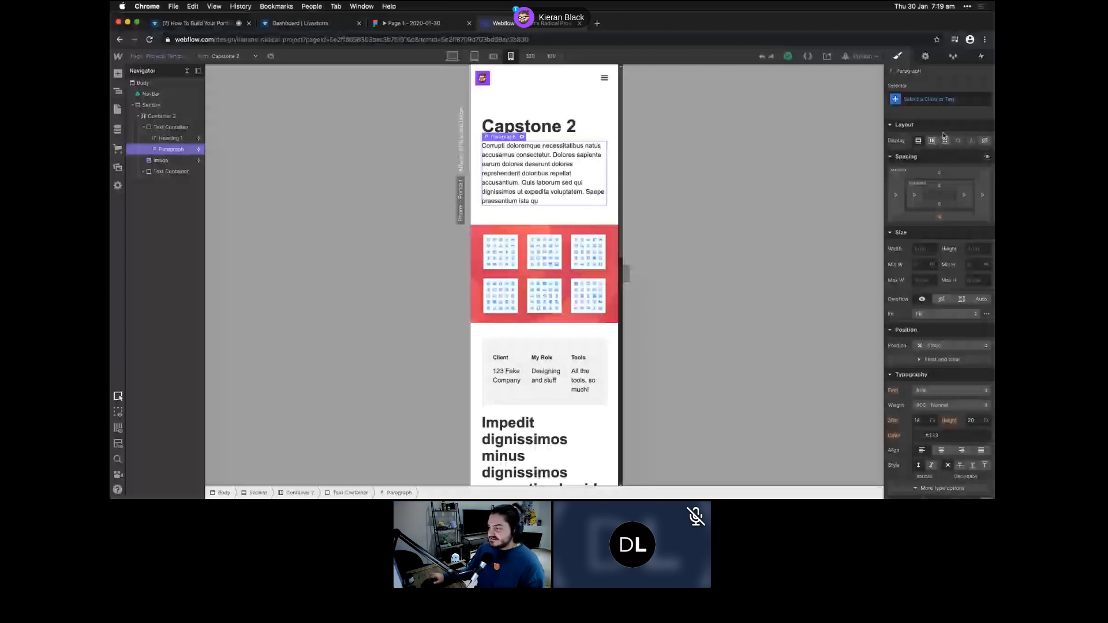
pyautogui.scroll(-5, 933, 245)
pyautogui.scroll(-7, 933, 245)
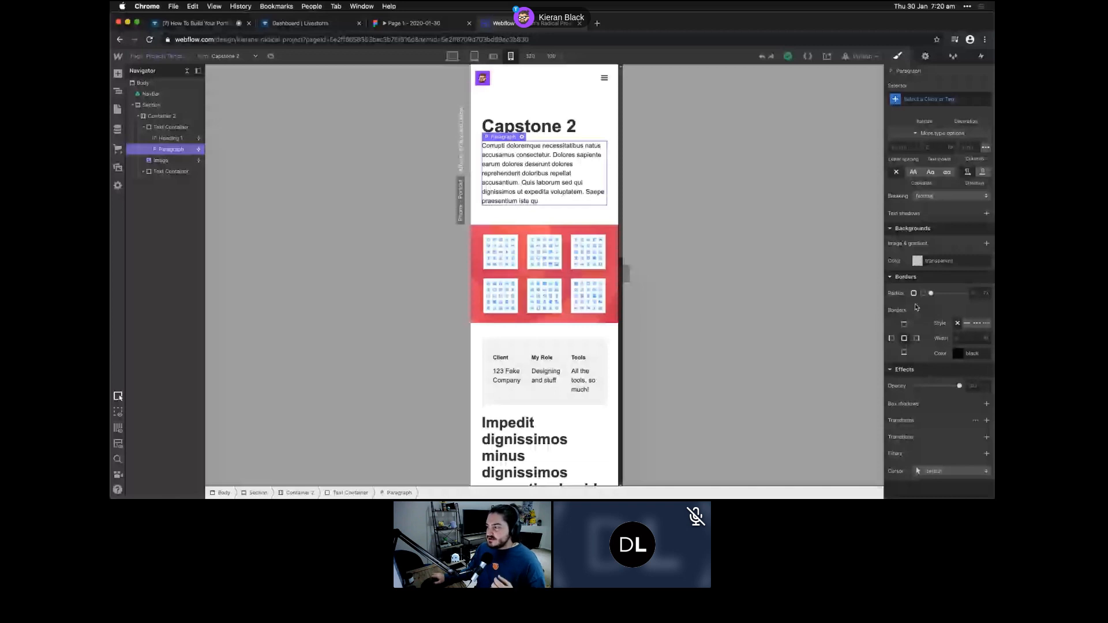
pyautogui.scroll(12, 917, 307)
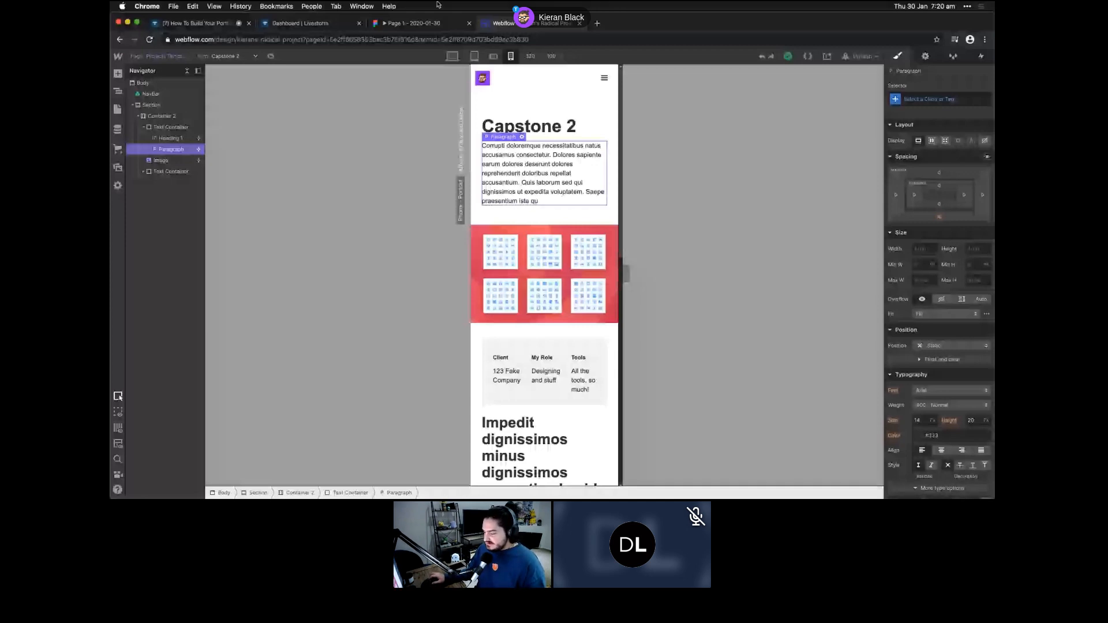
pyautogui.click(452, 56)
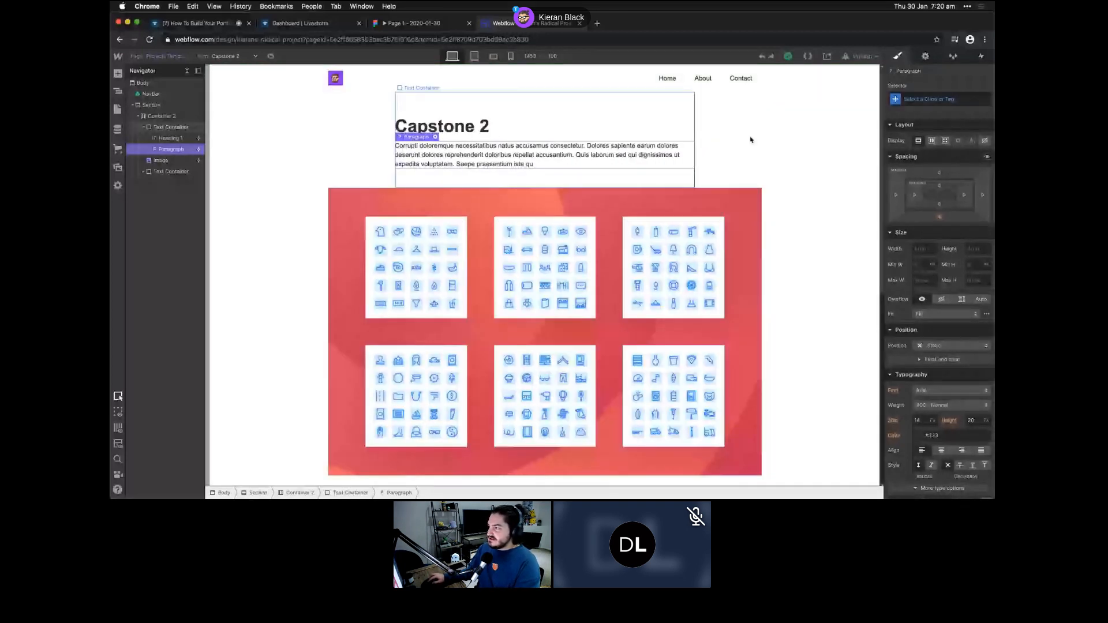
# - Look through the Settings, Style Manager and Interactions panels for the selected paragraph
pyautogui.click(924, 56)
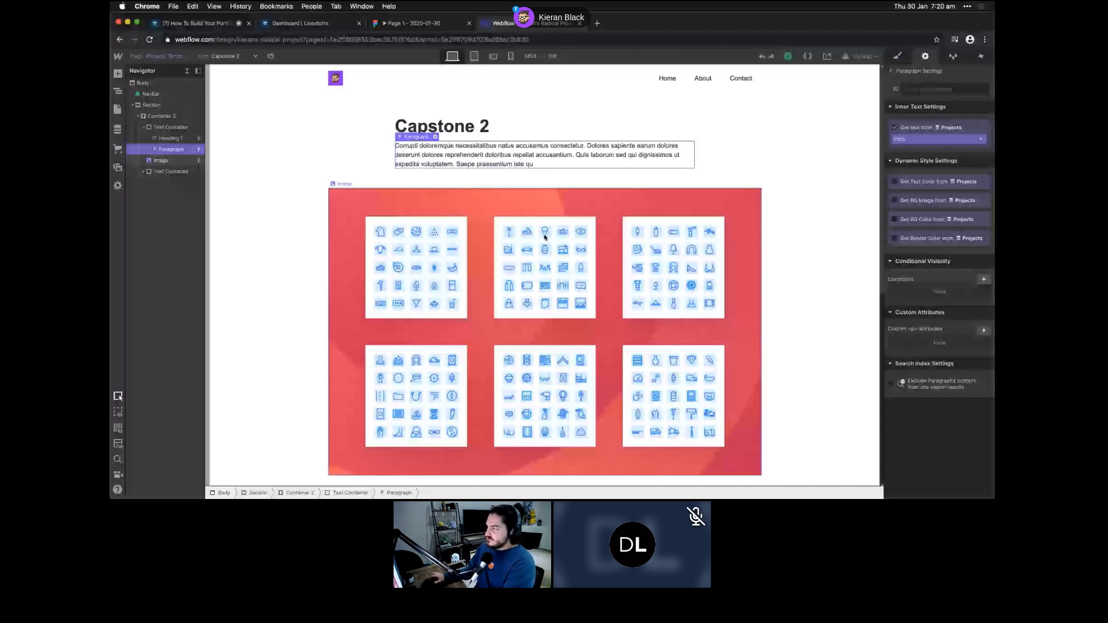
pyautogui.click(952, 57)
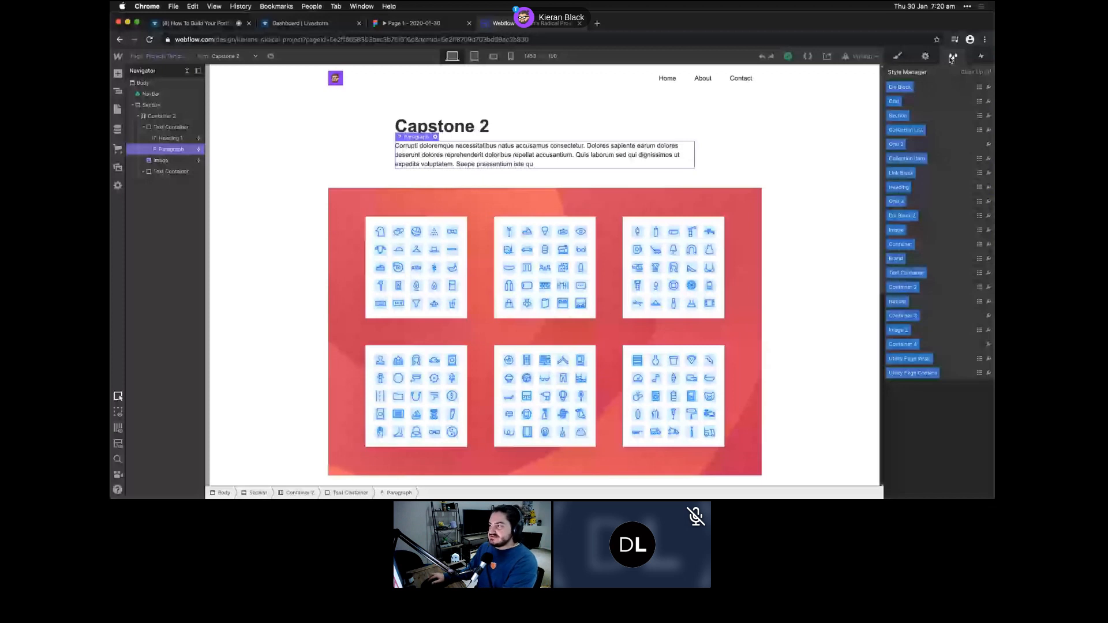
pyautogui.click(981, 57)
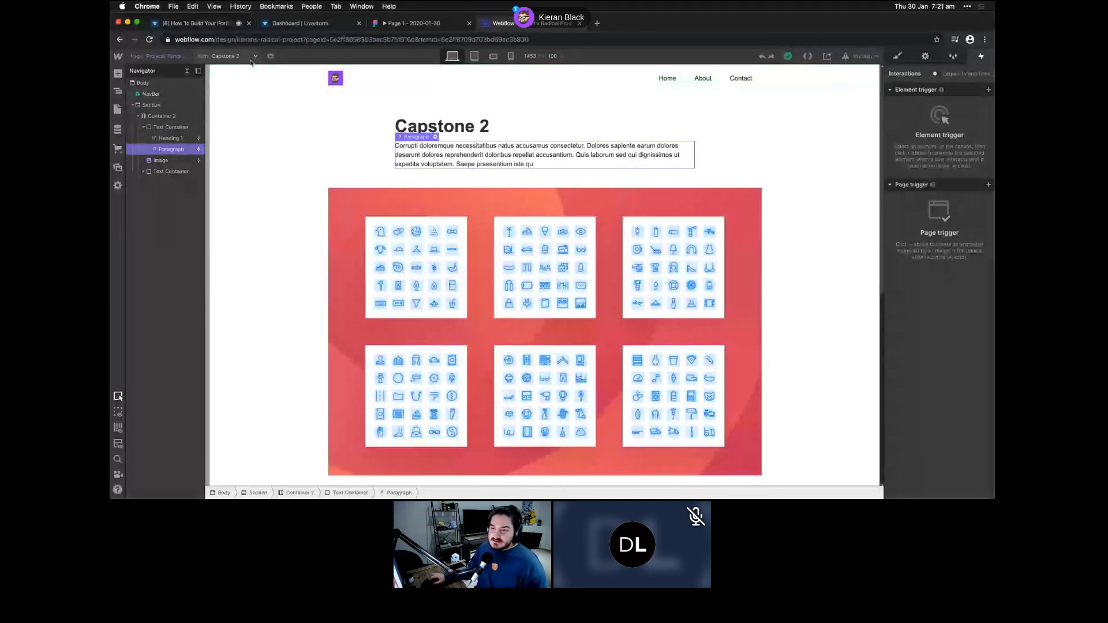
# - Delete the NavBar from the Capstone 2 page and switch to the Home page
pyautogui.click(173, 97)
pyautogui.press('Delete')
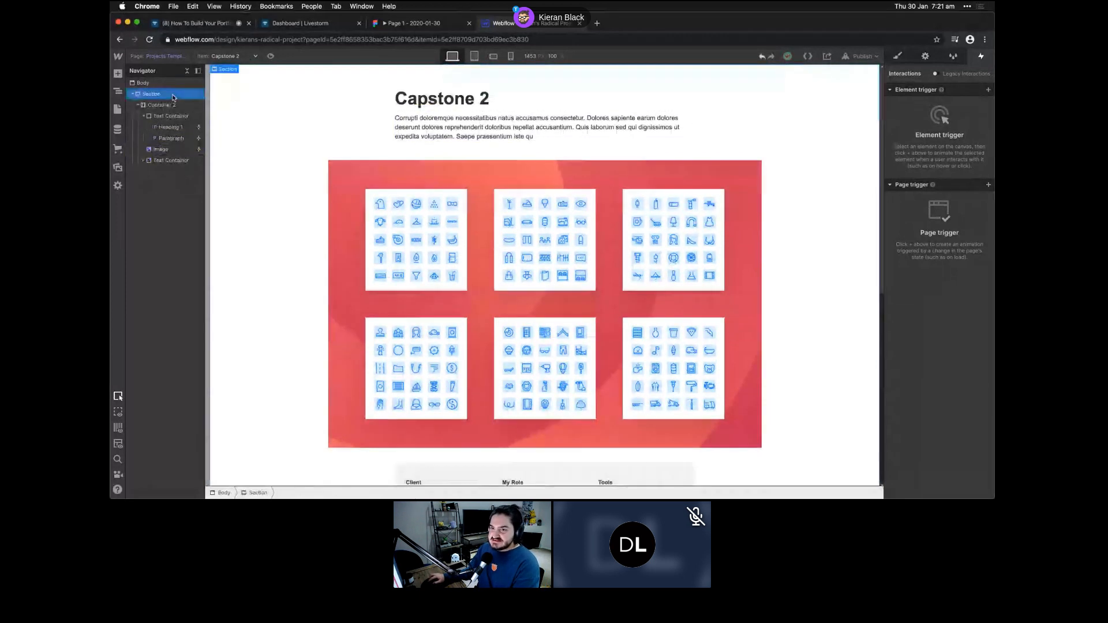
pyautogui.click(118, 110)
pyautogui.click(154, 126)
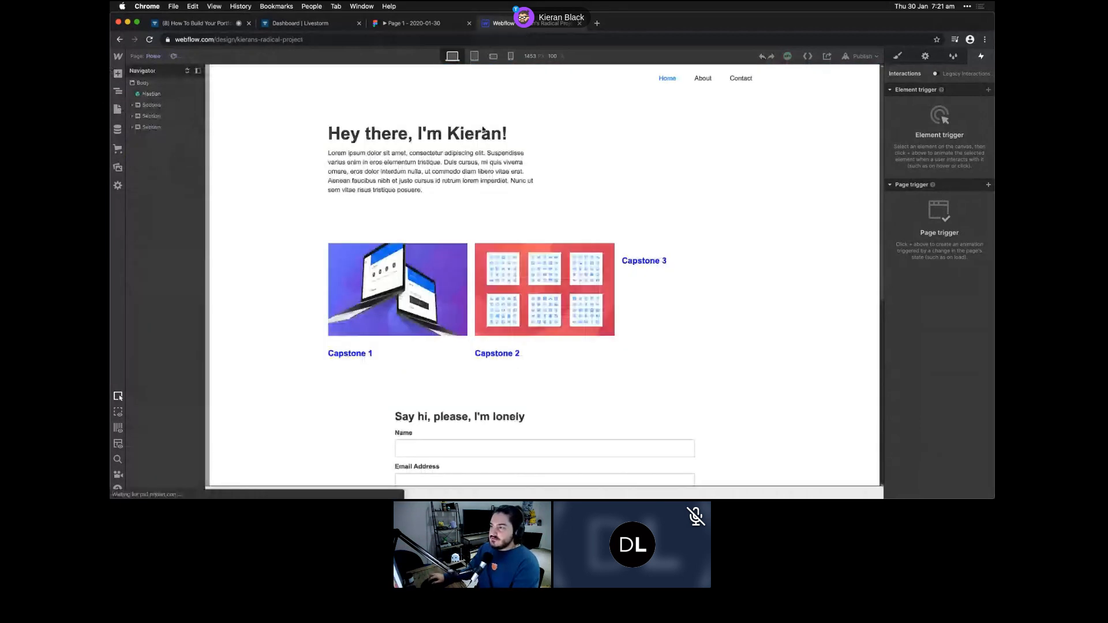
# - Delete the Capstone cards section and the other remaining sections from the Home page
pyautogui.scroll(-6, 461, 132)
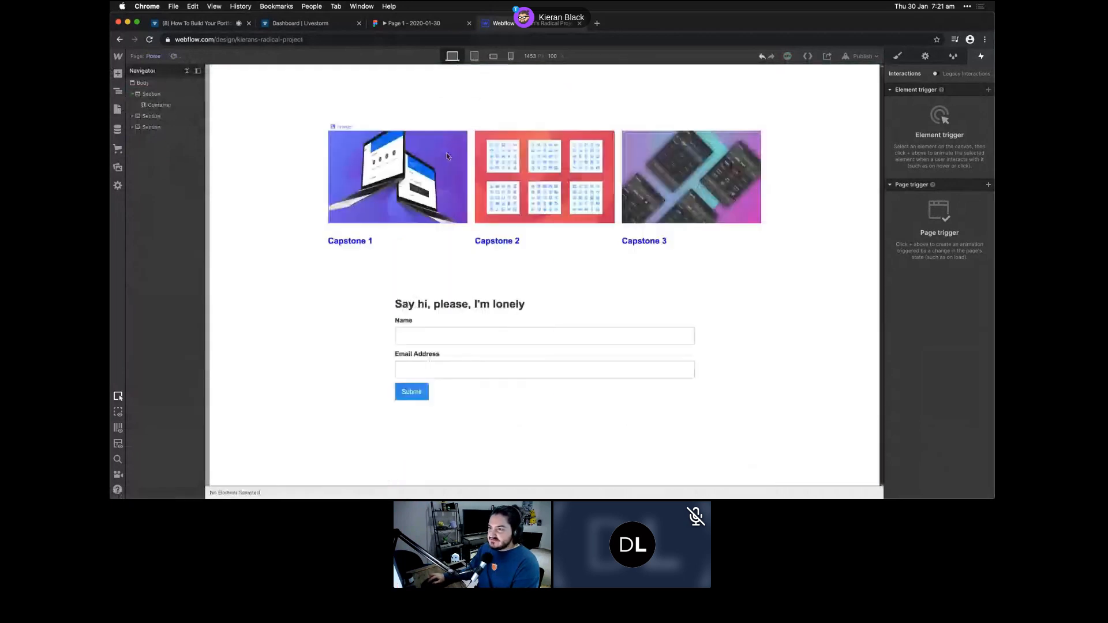
pyautogui.click(464, 116)
pyautogui.scroll(-1, 438, 109)
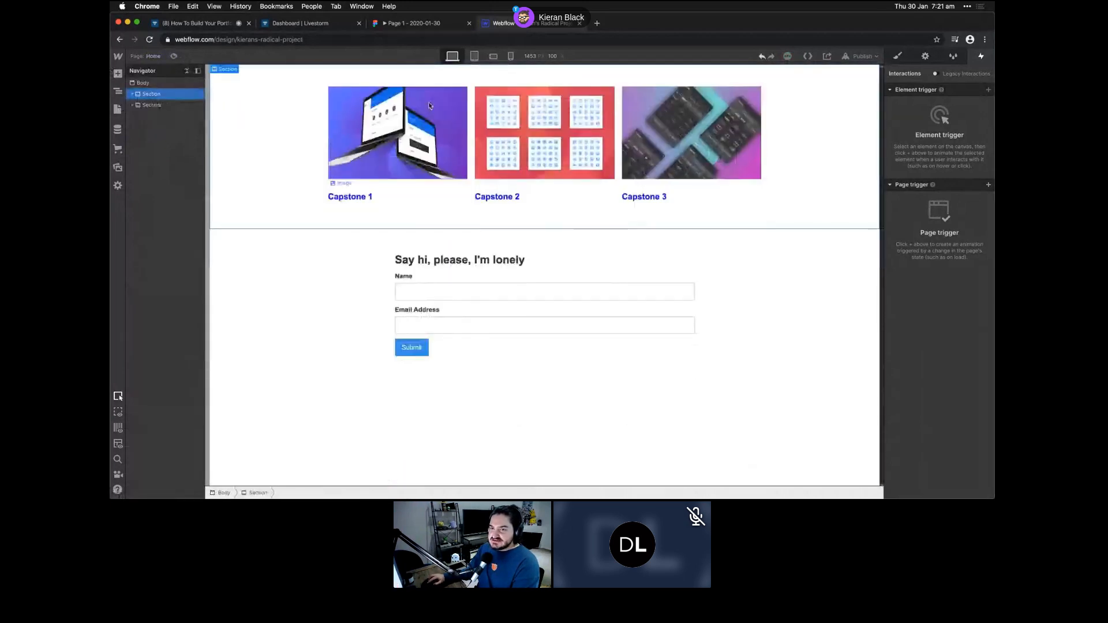
pyautogui.press('Delete')
pyautogui.press('Delete')
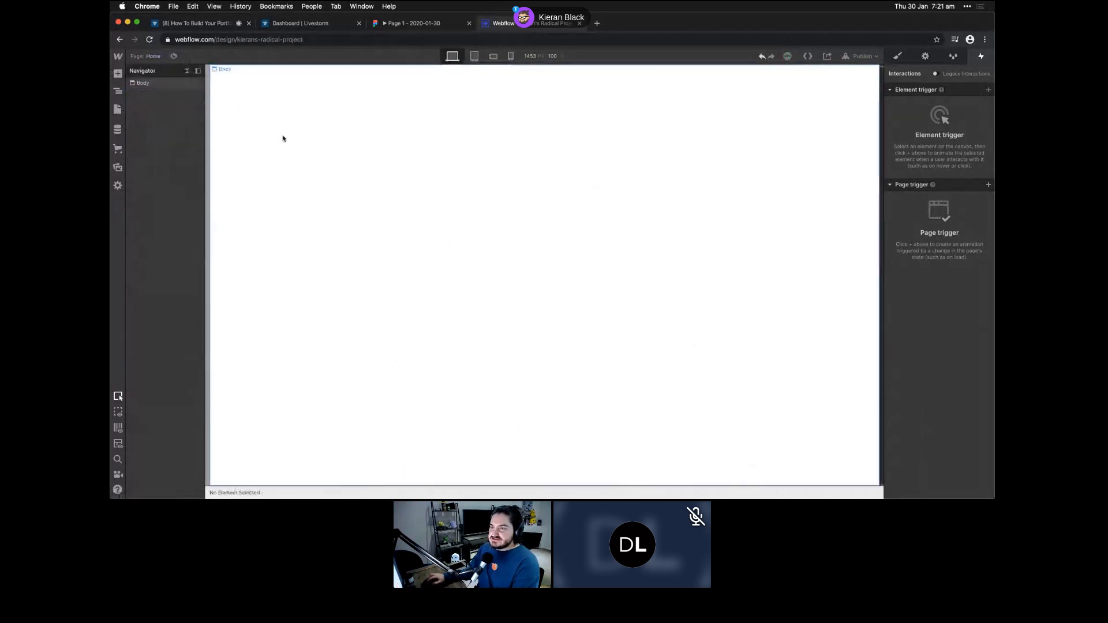
# - Add a Navbar component with Home, About and Contact links to the empty page
pyautogui.click(117, 76)
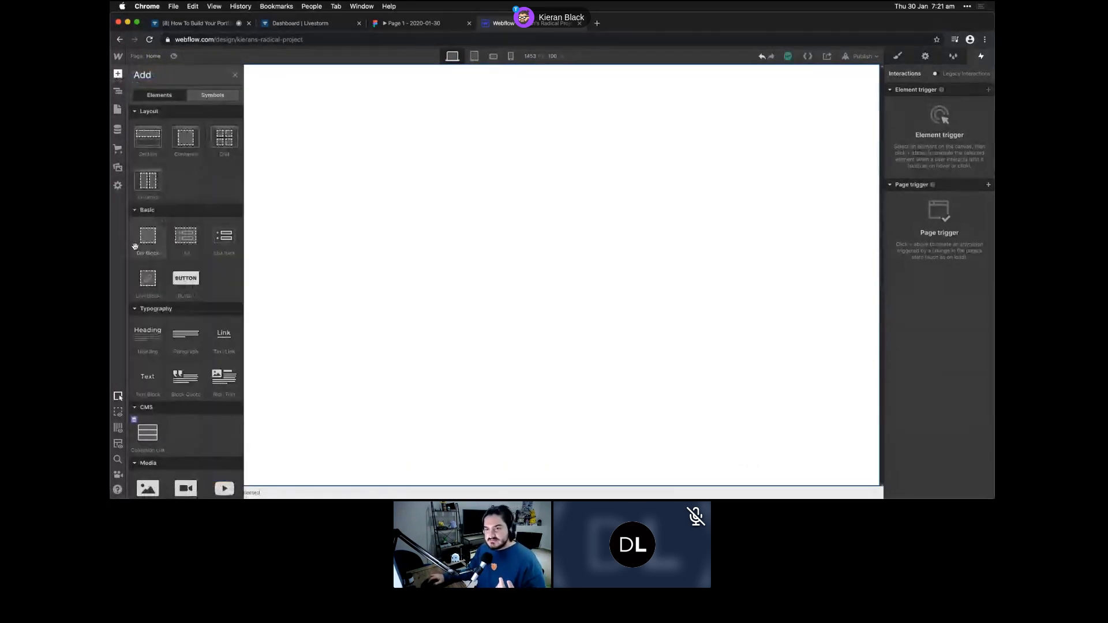
pyautogui.scroll(-2, 172, 320)
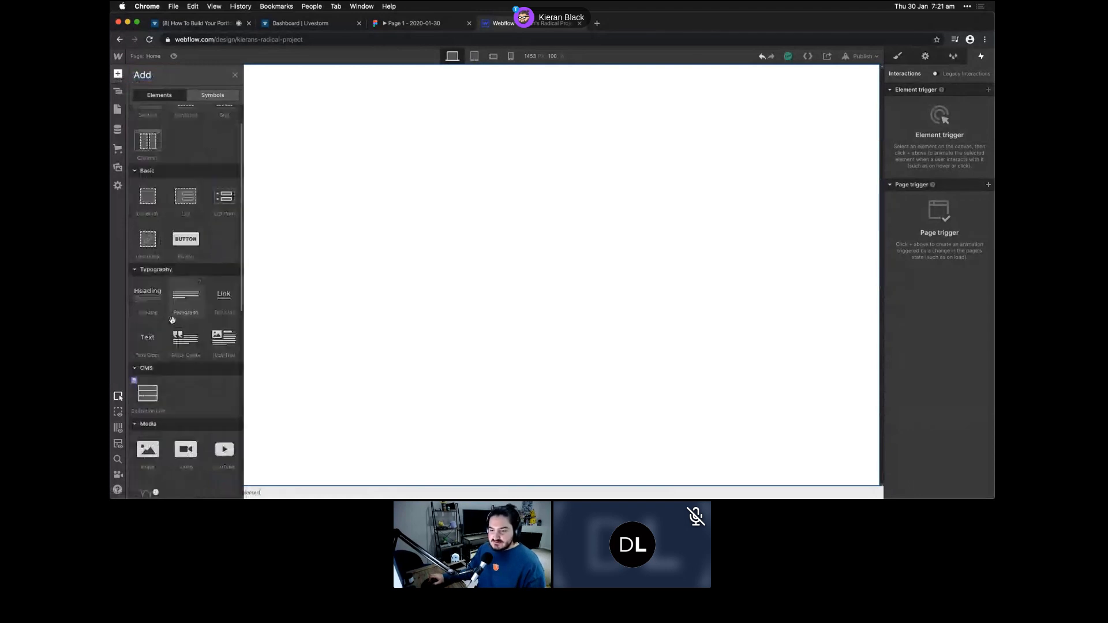
pyautogui.scroll(-10, 172, 320)
pyautogui.scroll(12, 172, 323)
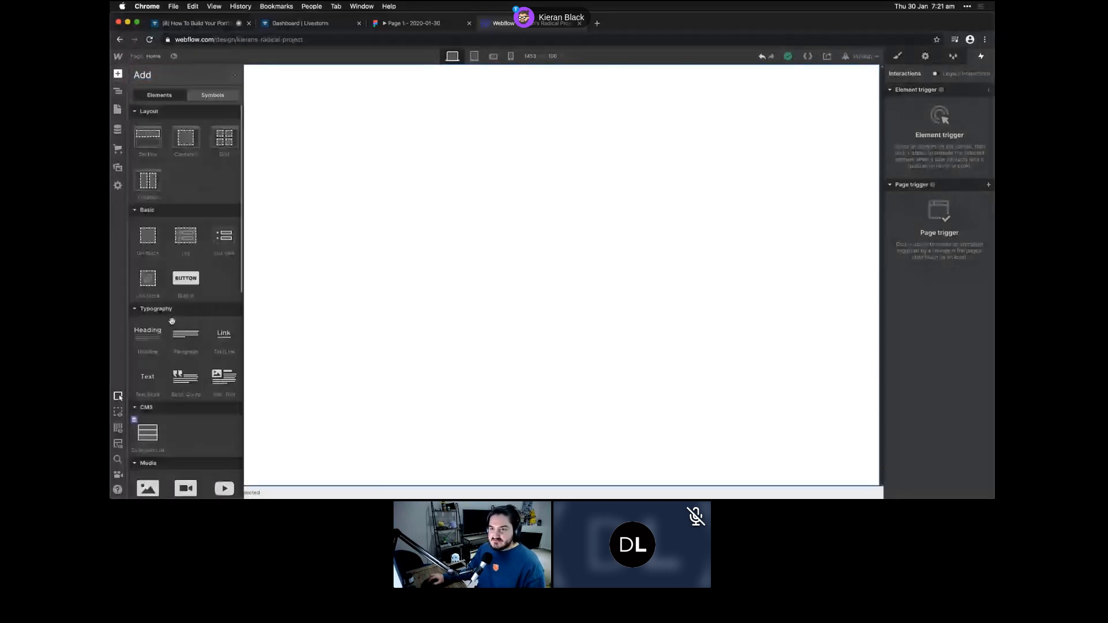
pyautogui.scroll(-10, 172, 321)
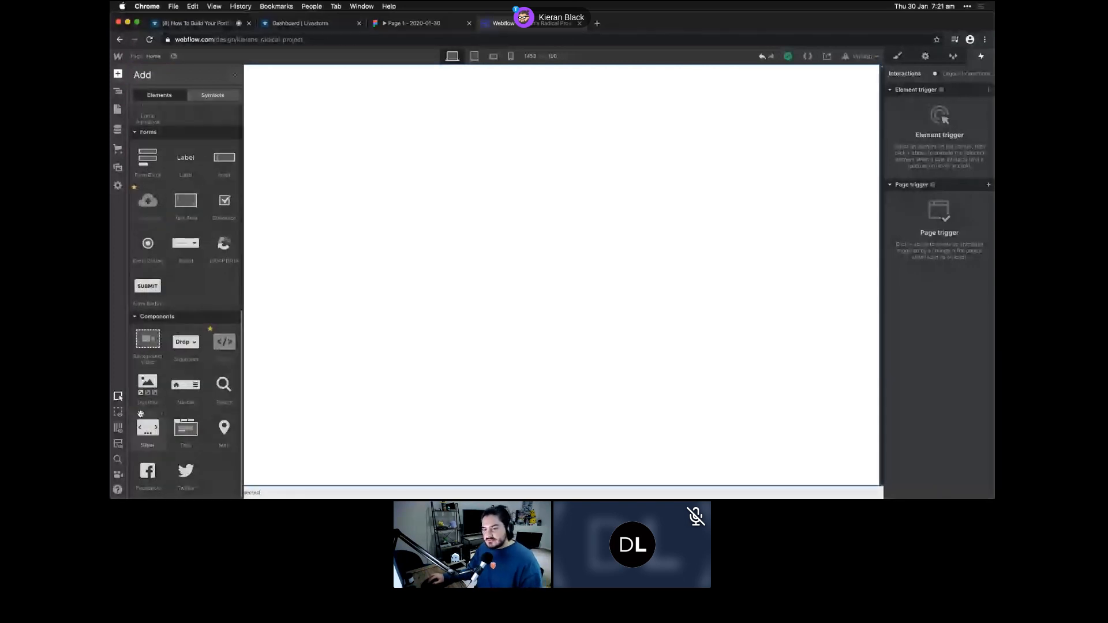
pyautogui.click(186, 393)
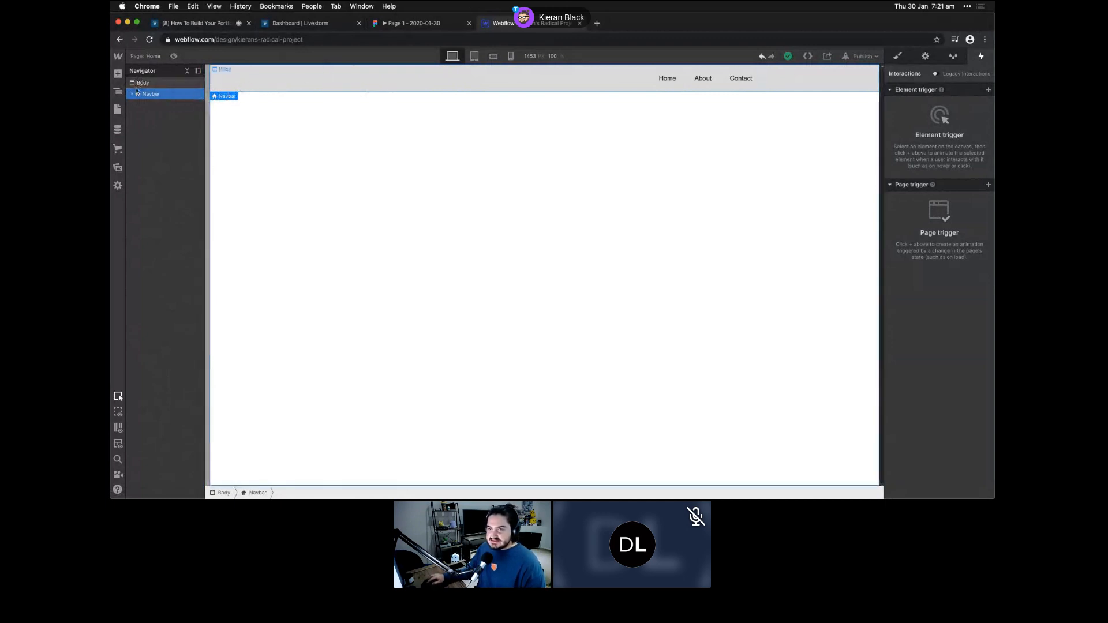
# - Check the existing NavBar symbol in the Symbols list without editing it, then return to Home
pyautogui.click(117, 73)
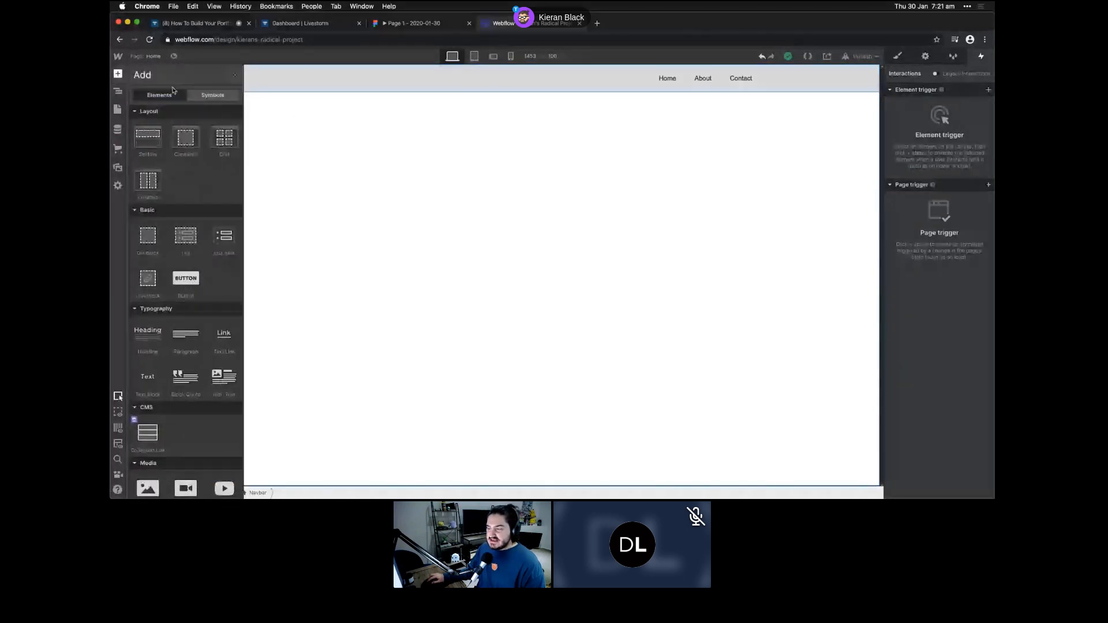
pyautogui.click(199, 94)
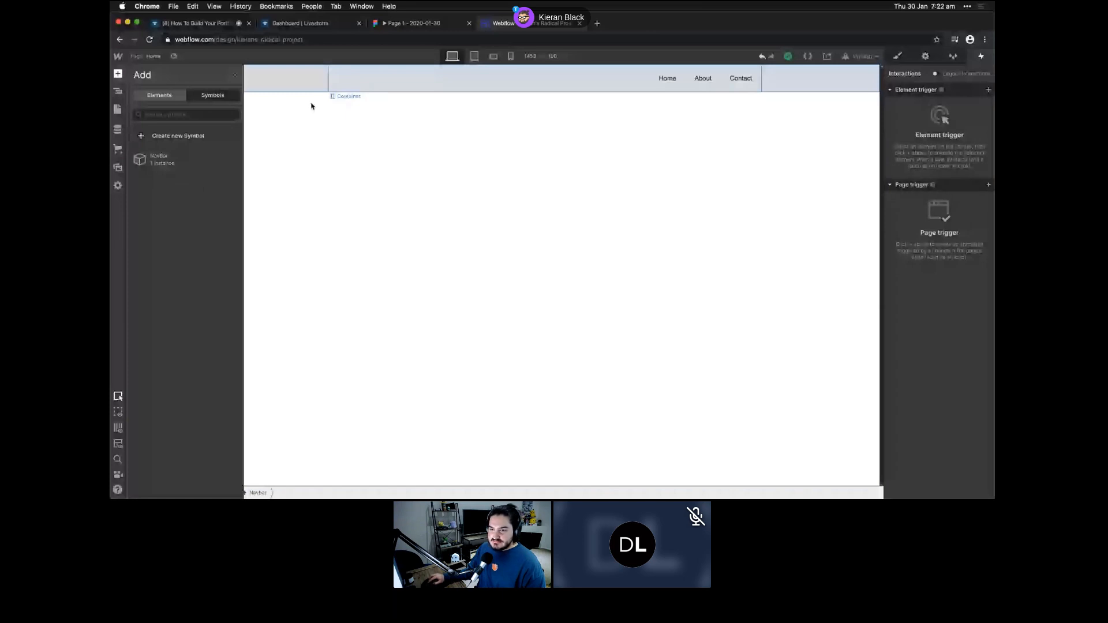
pyautogui.click(230, 158)
pyautogui.click(200, 216)
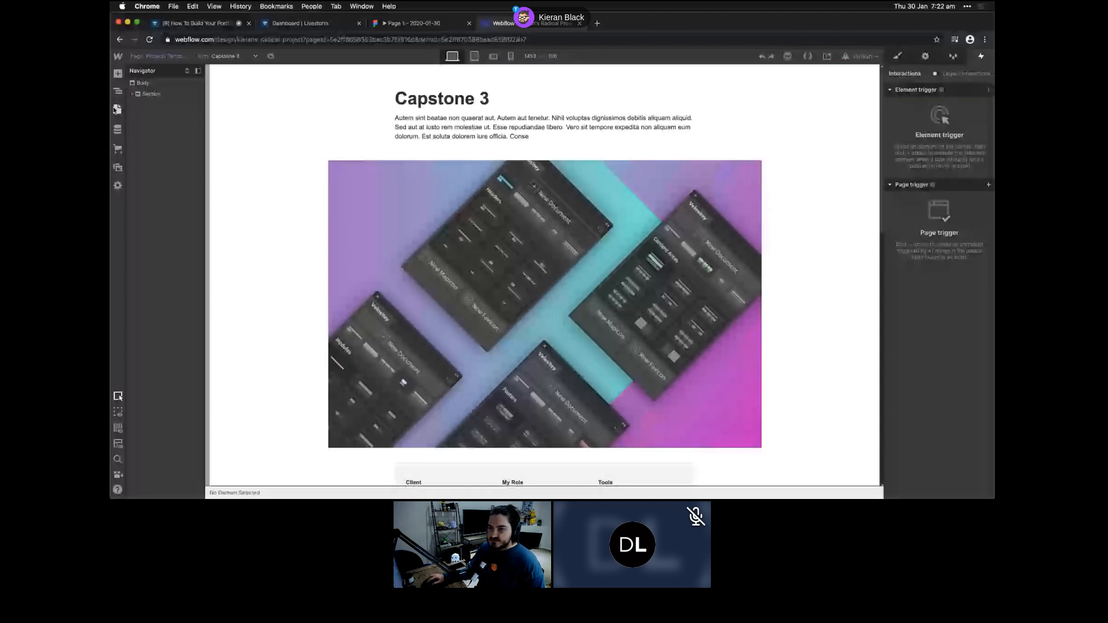
pyautogui.click(118, 110)
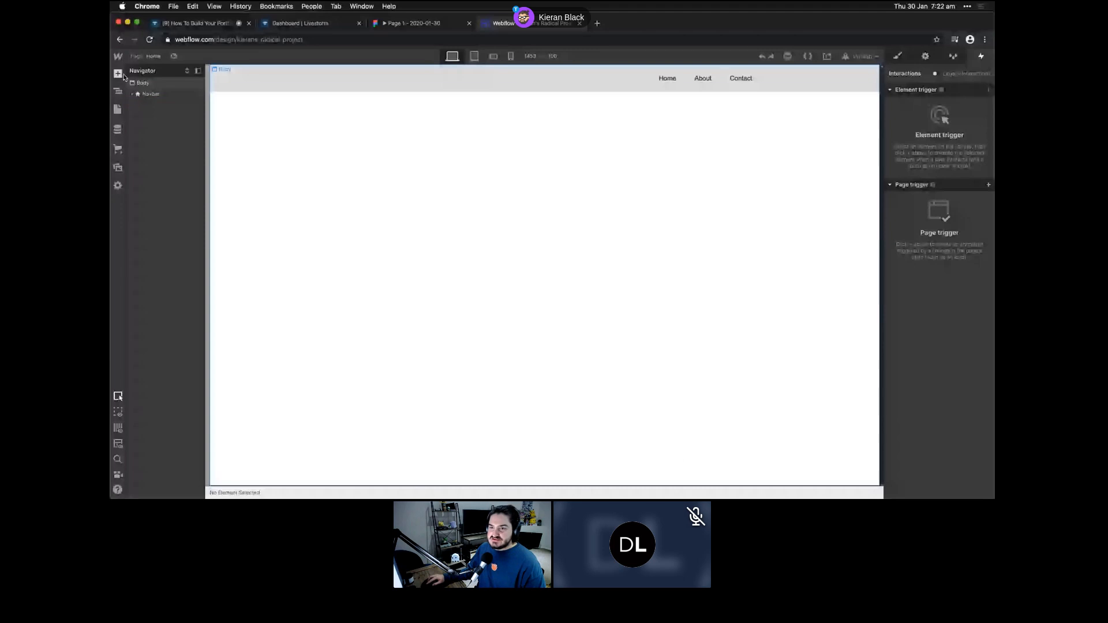
# - Delete the old NavBar symbol, select the new Navbar, and reopen the empty Symbols list
pyautogui.click(120, 74)
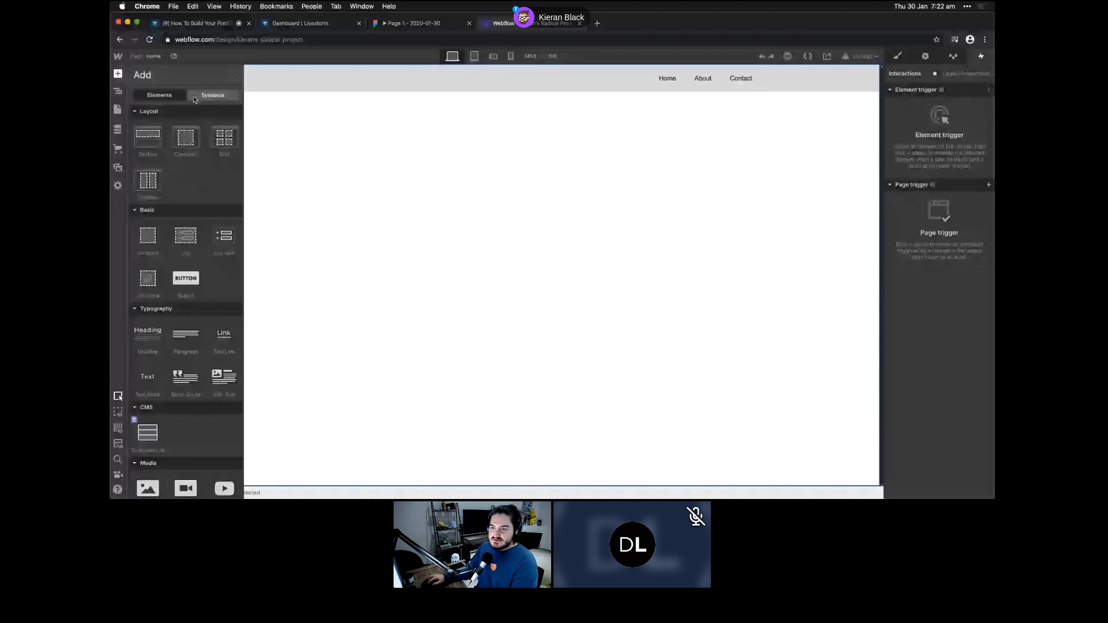
pyautogui.click(195, 99)
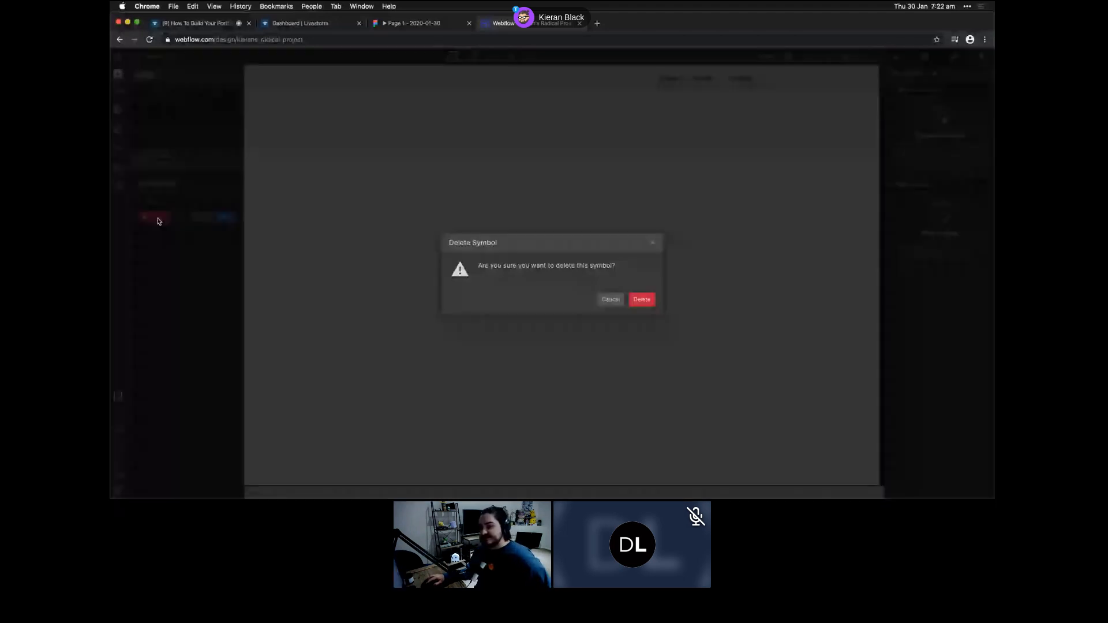
pyautogui.click(640, 299)
pyautogui.click(118, 90)
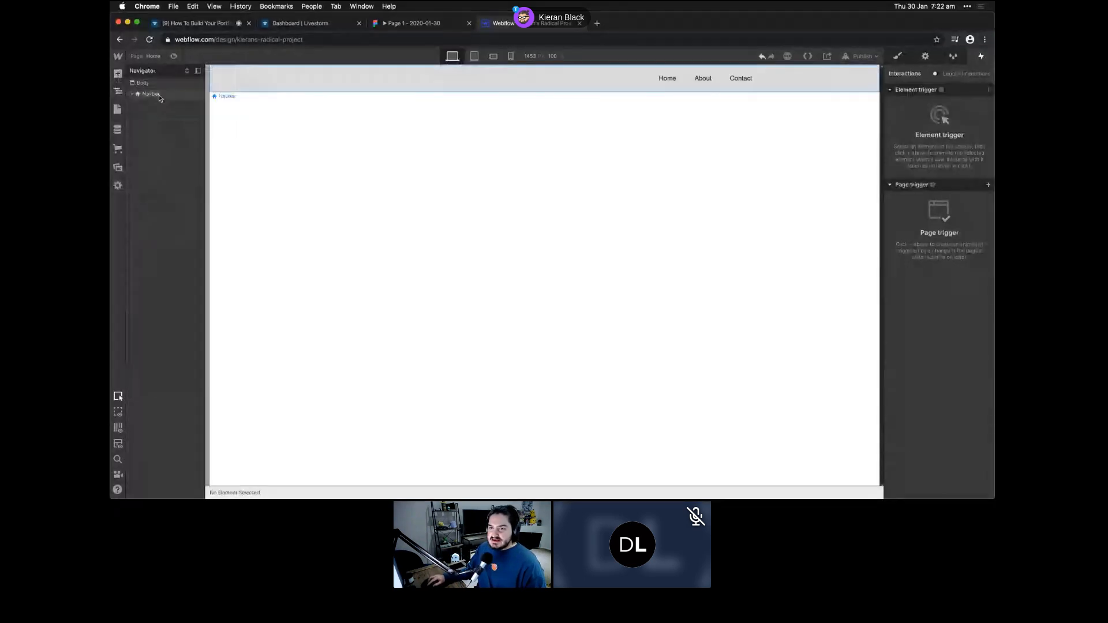
pyautogui.click(155, 93)
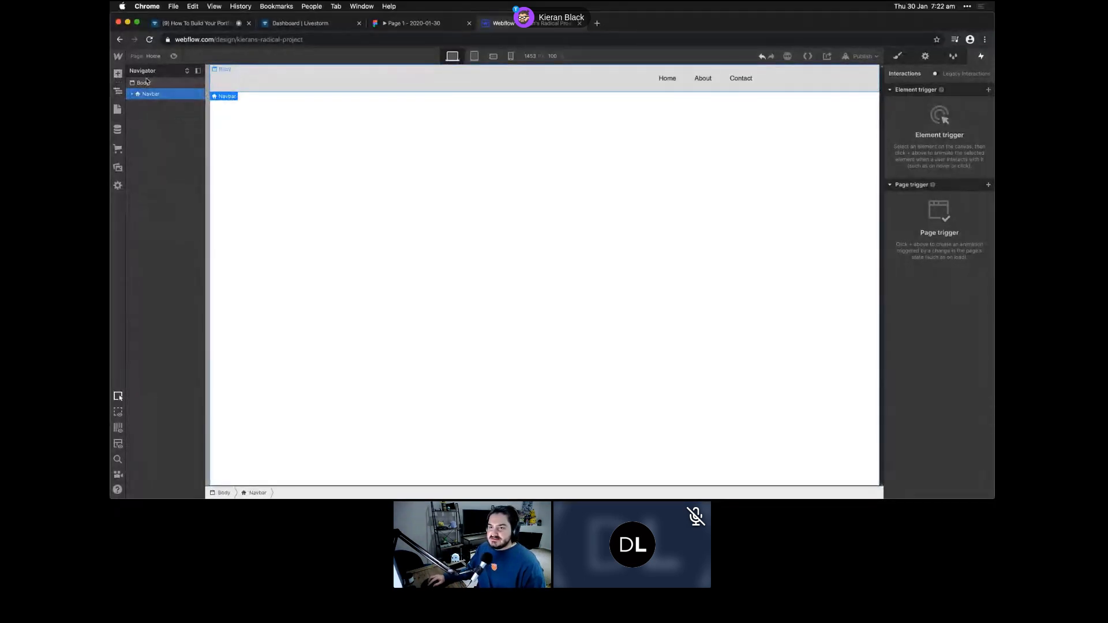
pyautogui.click(118, 74)
pyautogui.click(212, 94)
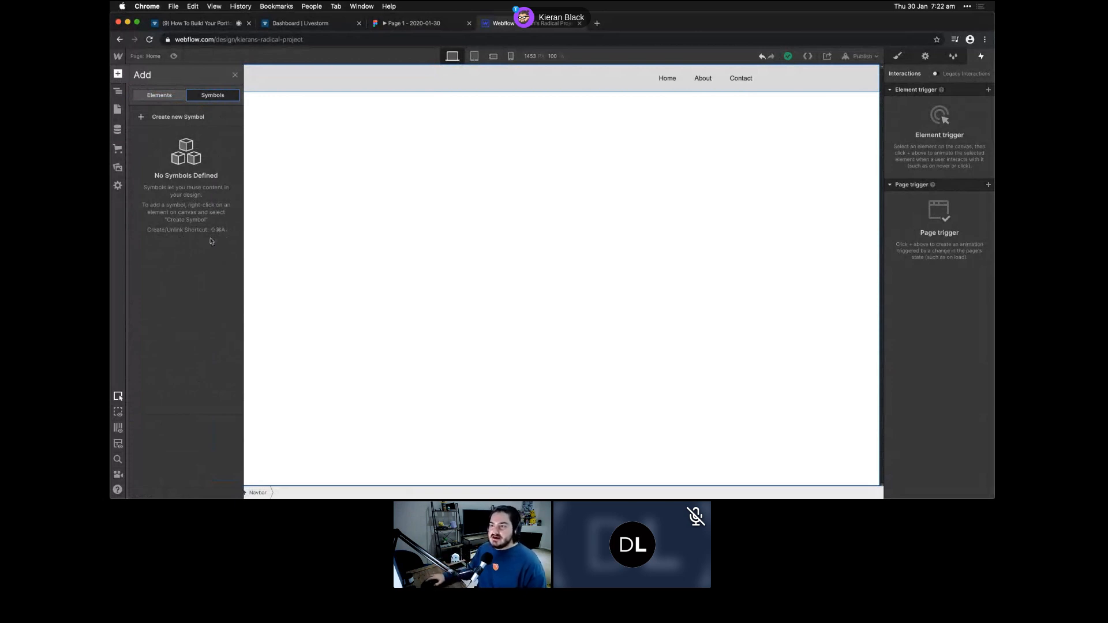
# - Save the selected navbar as a new symbol named Navbar
pyautogui.click(190, 117)
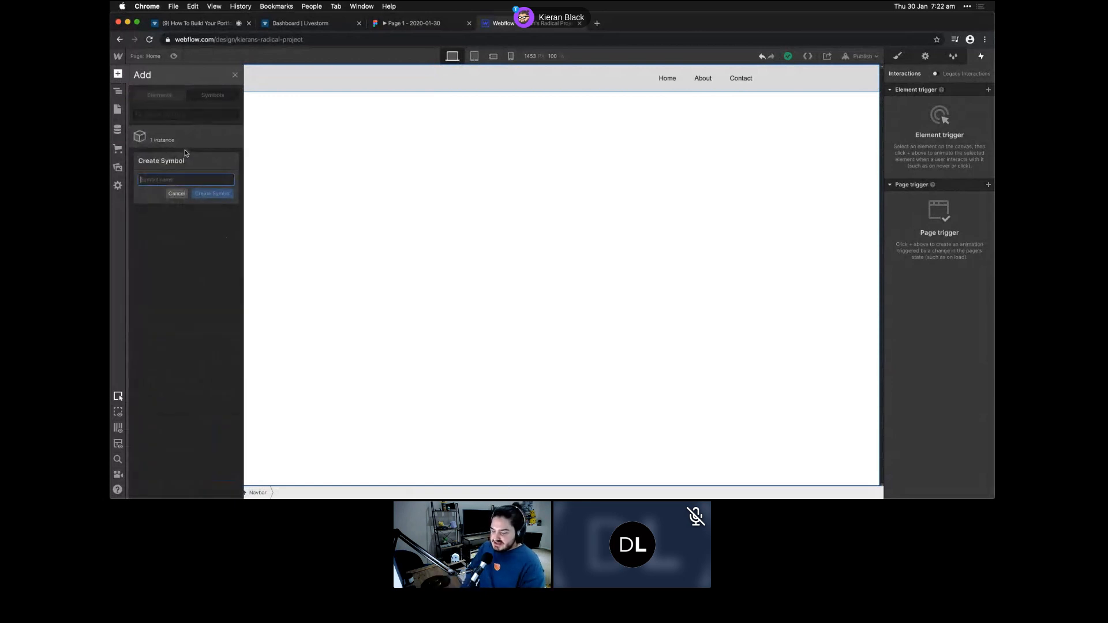
pyautogui.write('Navbar')
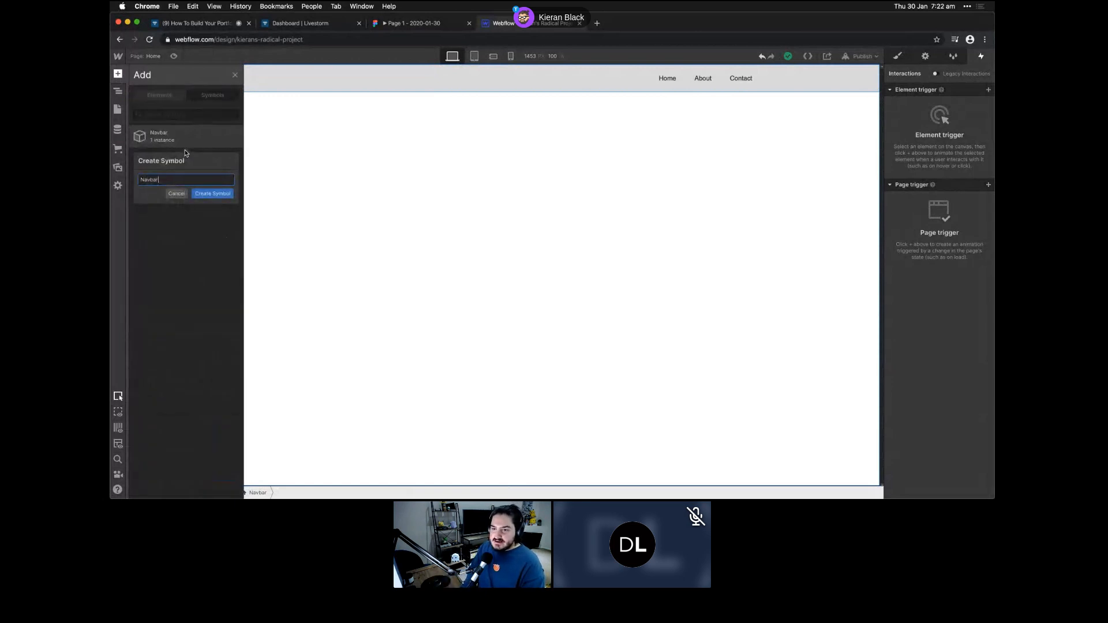
pyautogui.click(212, 194)
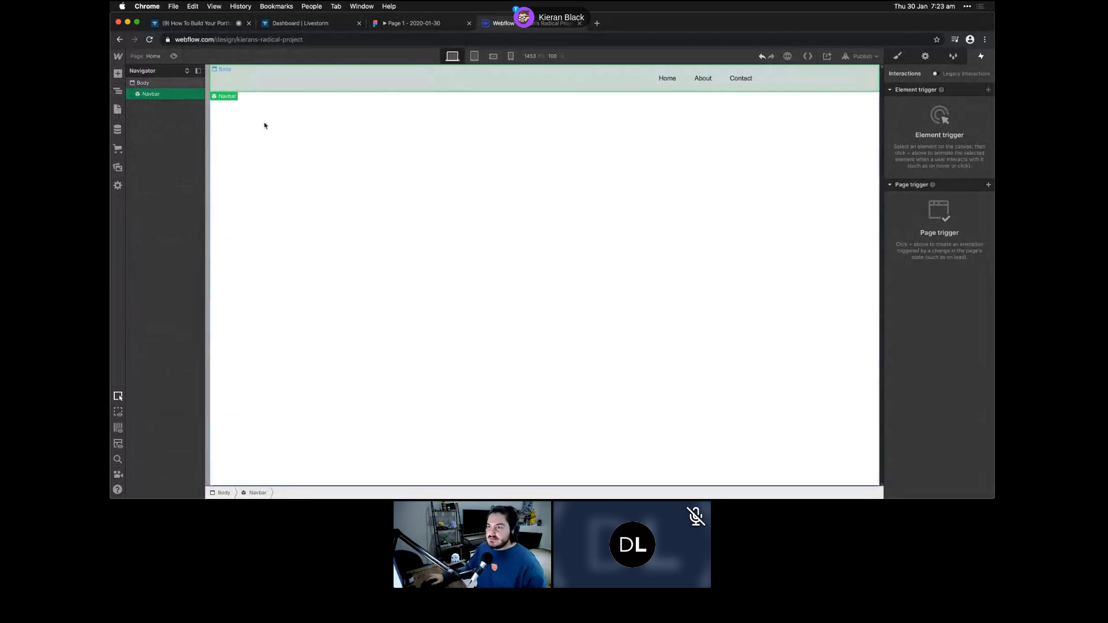
# - Change the Navbar symbol's background colour from light grey to white
pyautogui.doubleClick(363, 84)
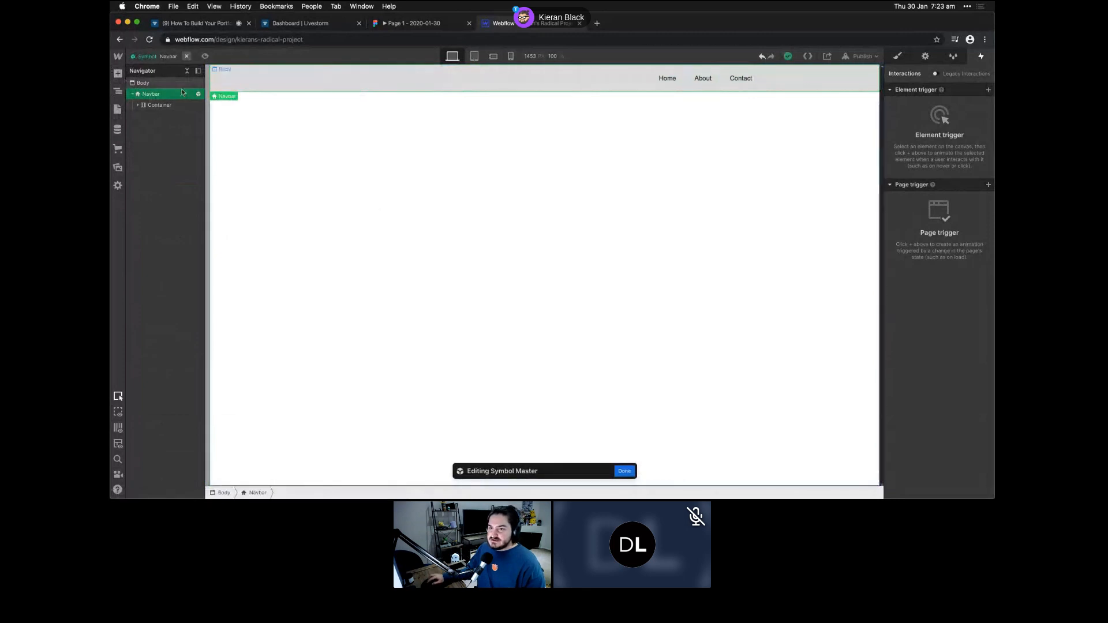
pyautogui.click(899, 56)
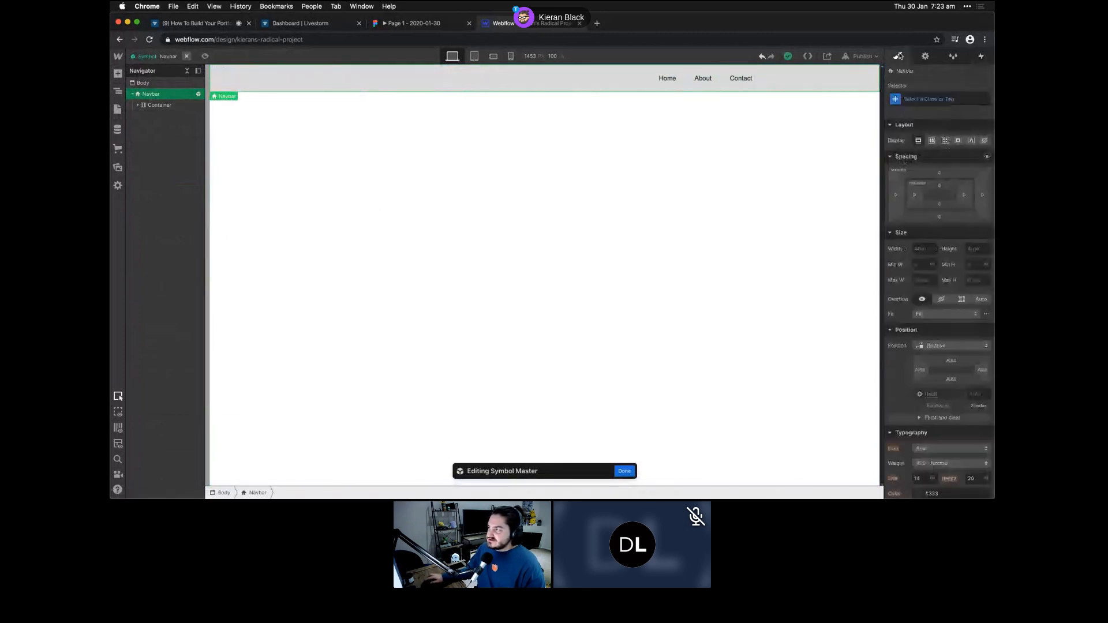
pyautogui.scroll(-5, 939, 315)
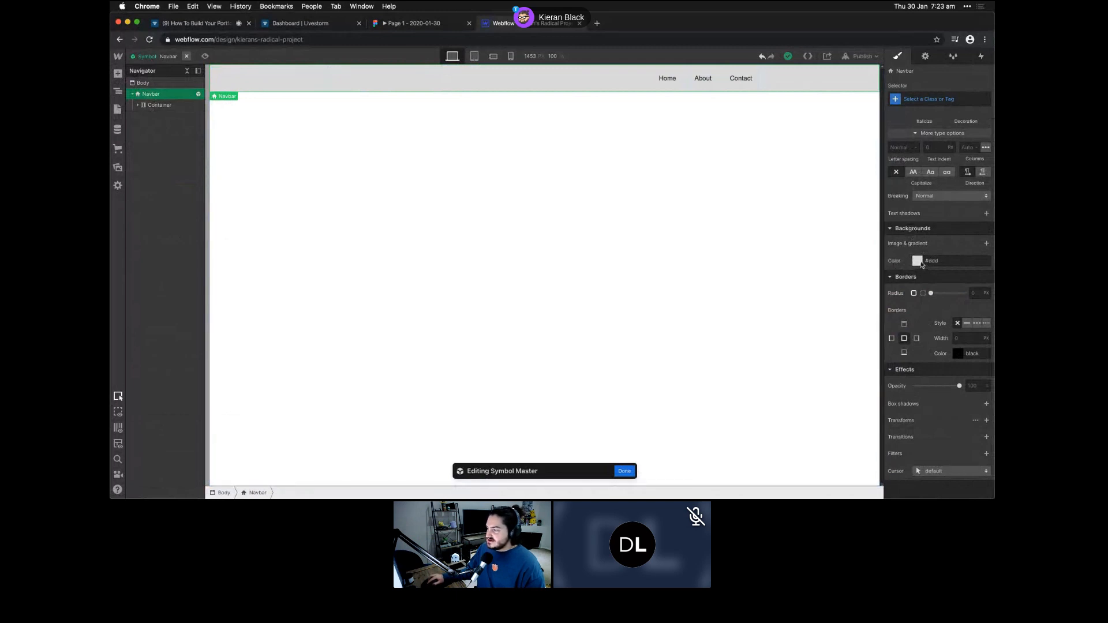
pyautogui.click(917, 260)
pyautogui.click(838, 241)
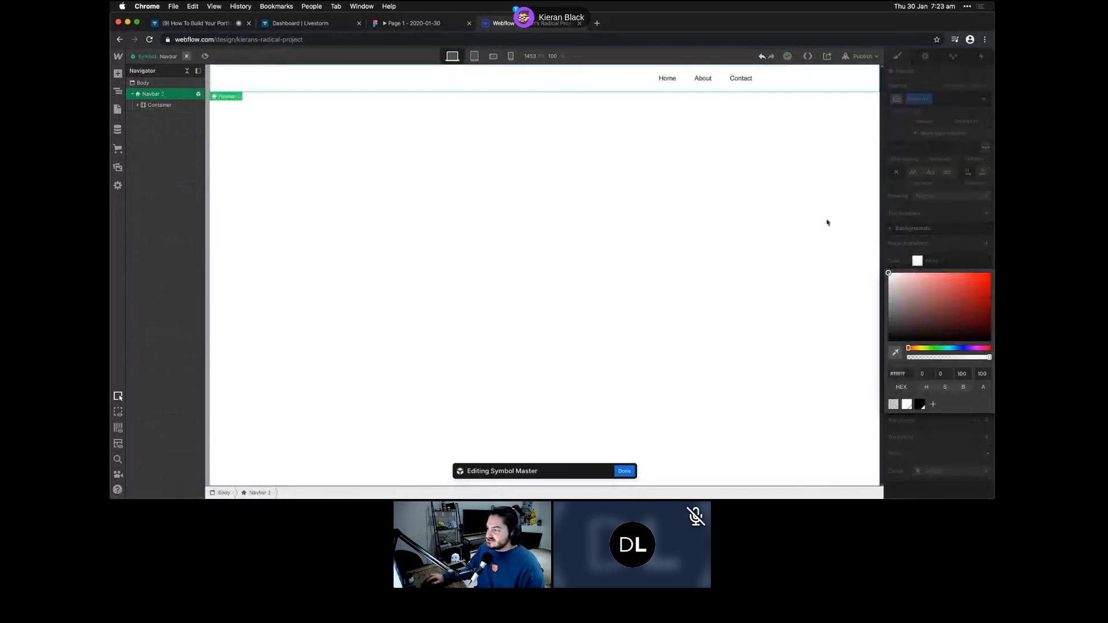
pyautogui.click(721, 120)
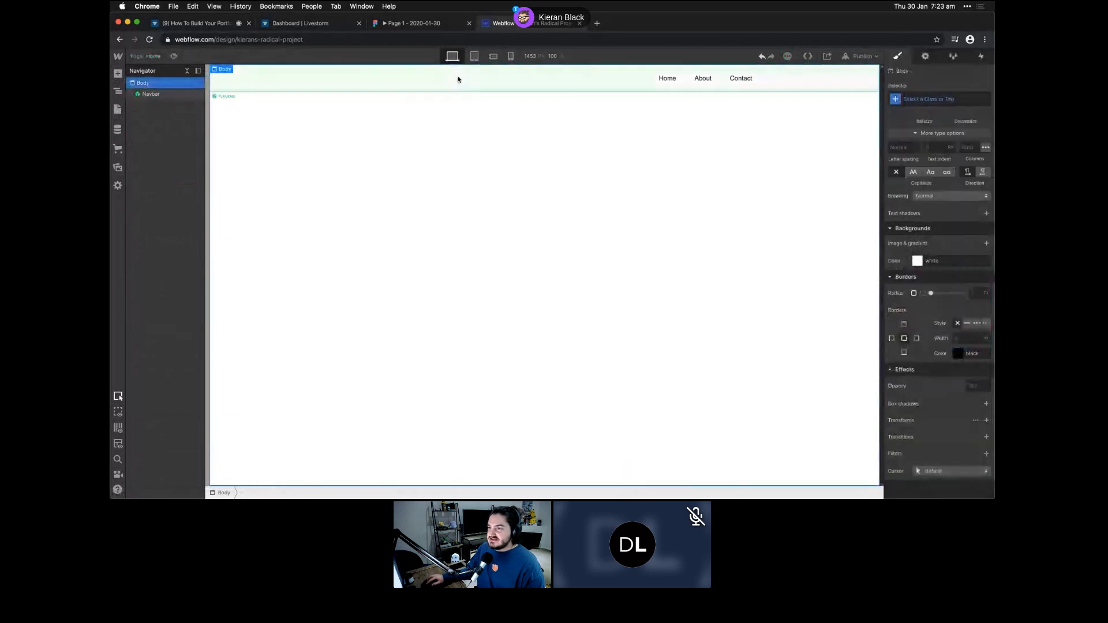
# - Reopen the Navbar symbol for editing and select its Brand link
pyautogui.click(275, 78)
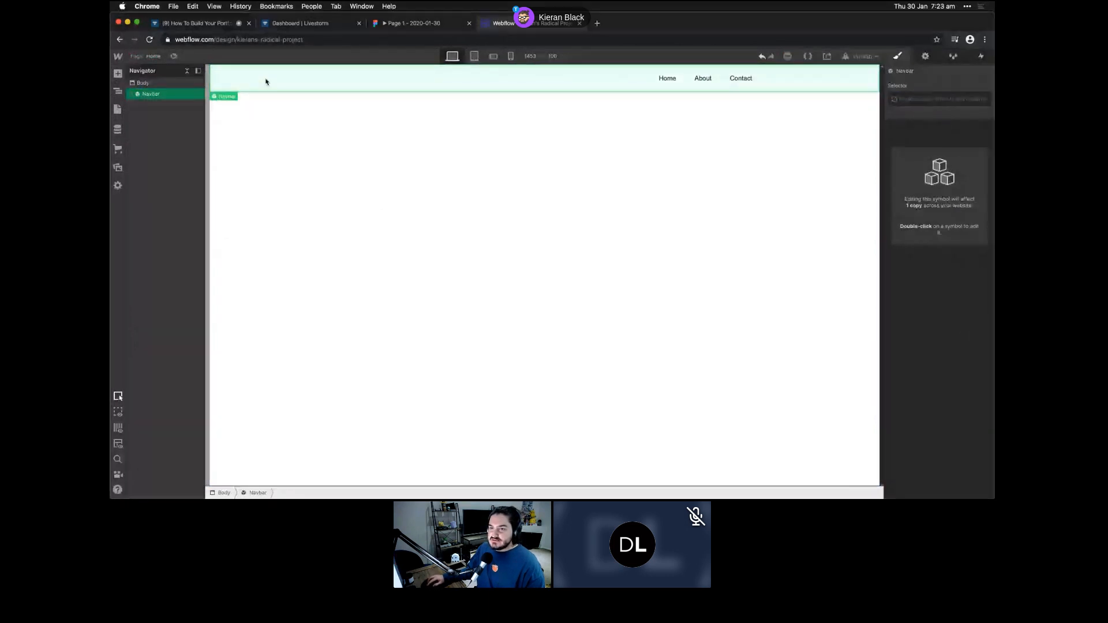
pyautogui.click(200, 94)
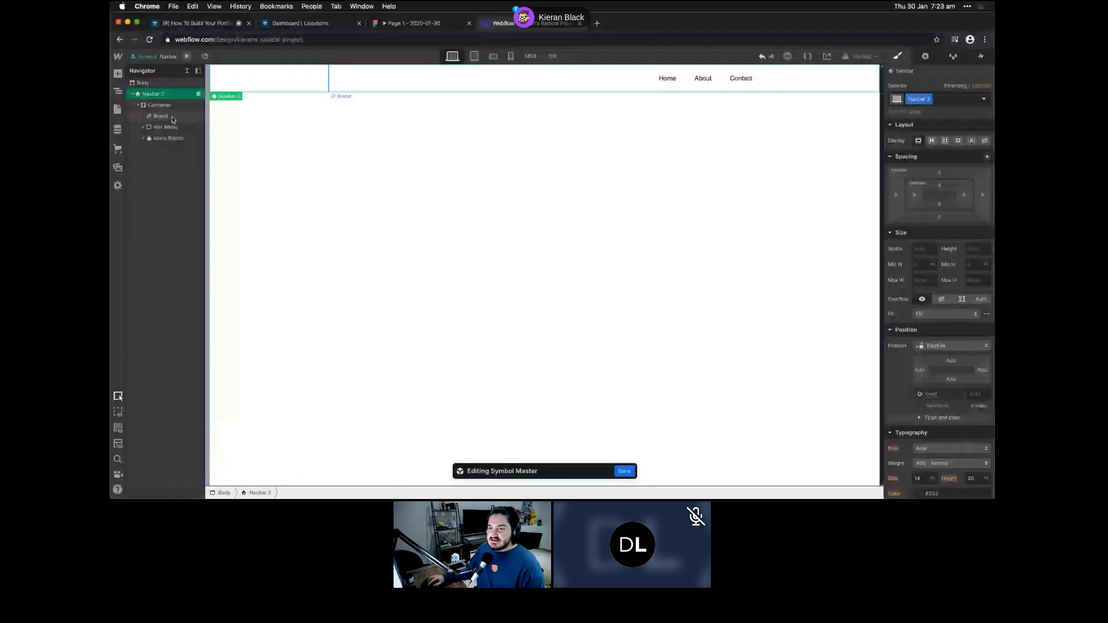
pyautogui.click(341, 81)
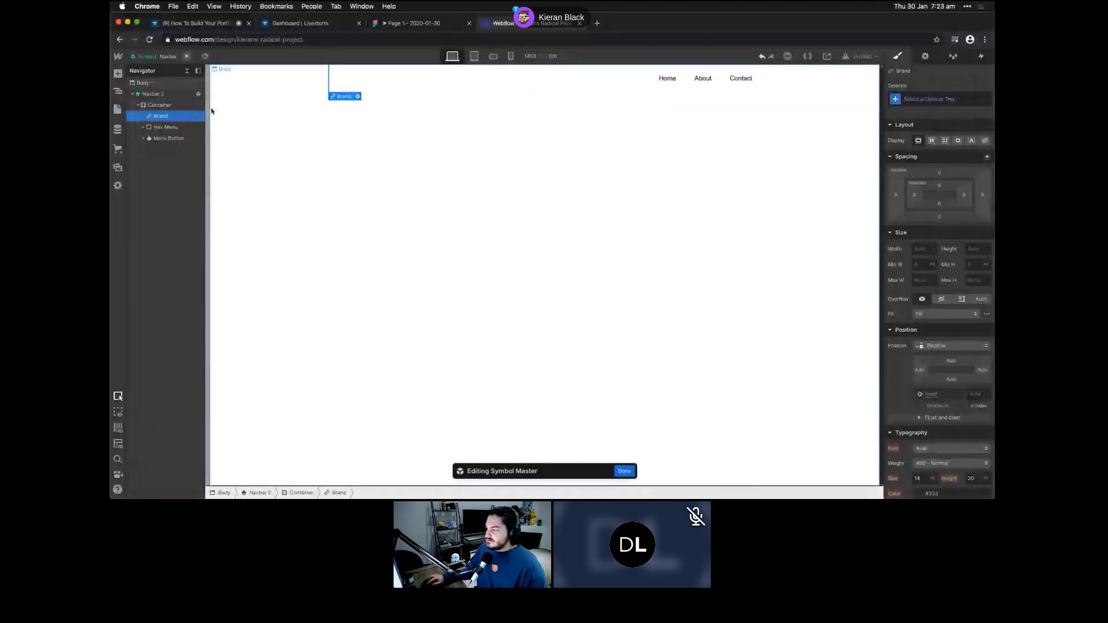
pyautogui.click(117, 74)
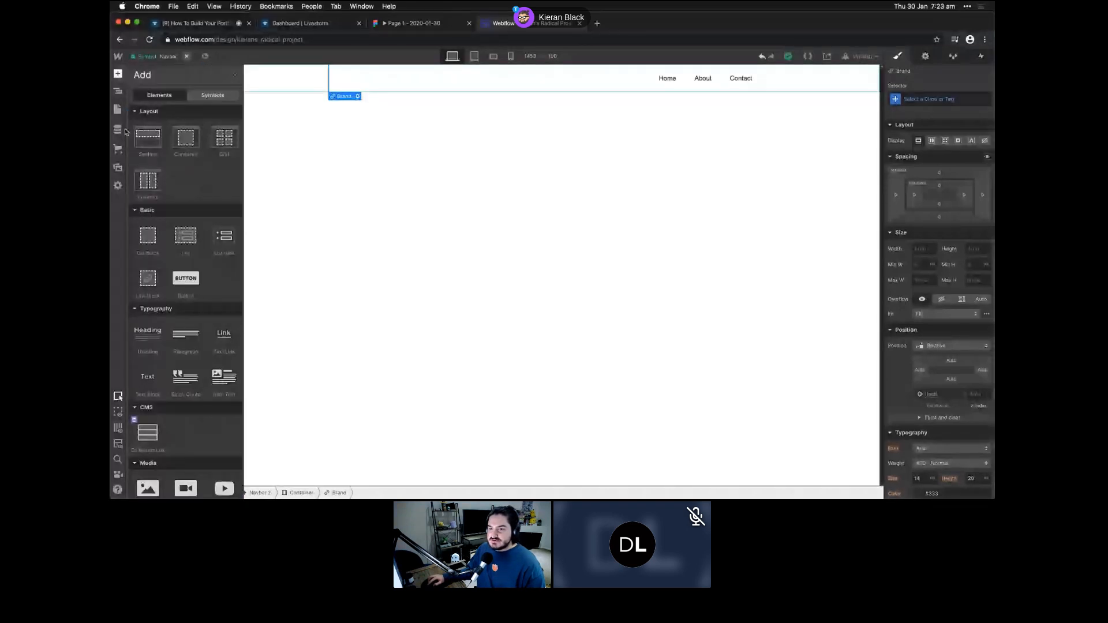
# - Place the pixel-art avatar image from Assets inside the Navbar's Brand link
pyautogui.click(117, 168)
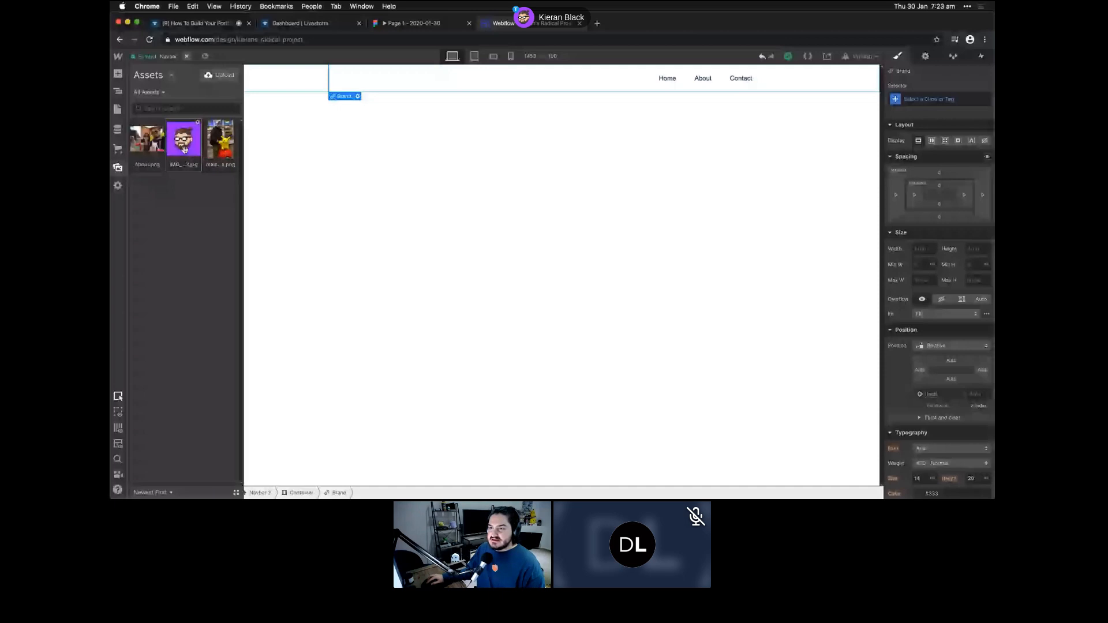
pyautogui.moveTo(184, 150); pyautogui.dragTo(159, 126)
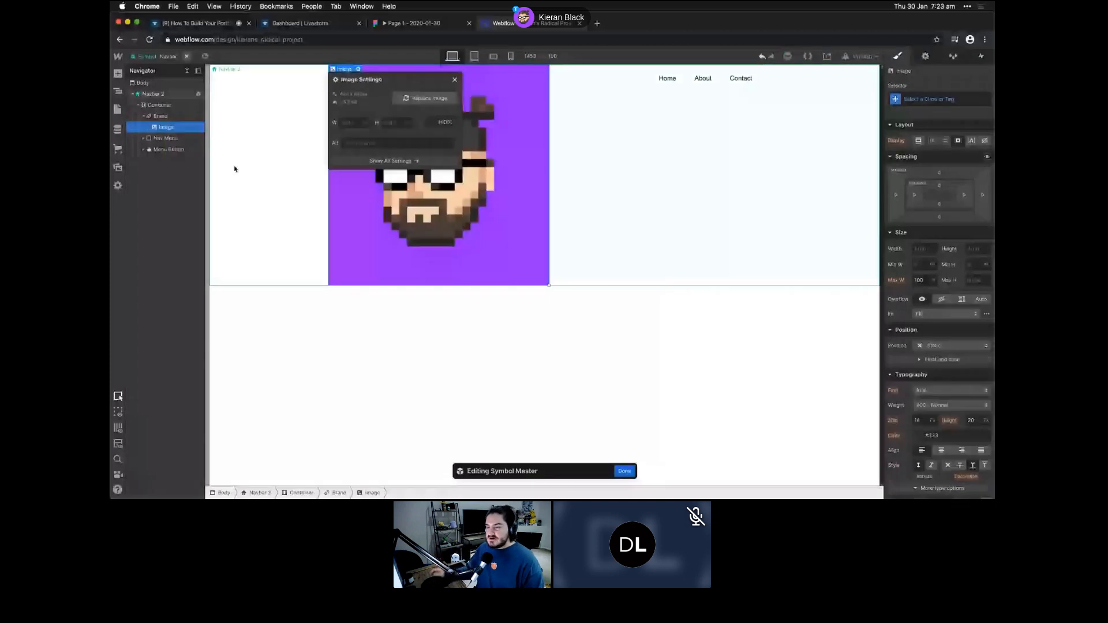
pyautogui.click(454, 82)
pyautogui.press('Escape')
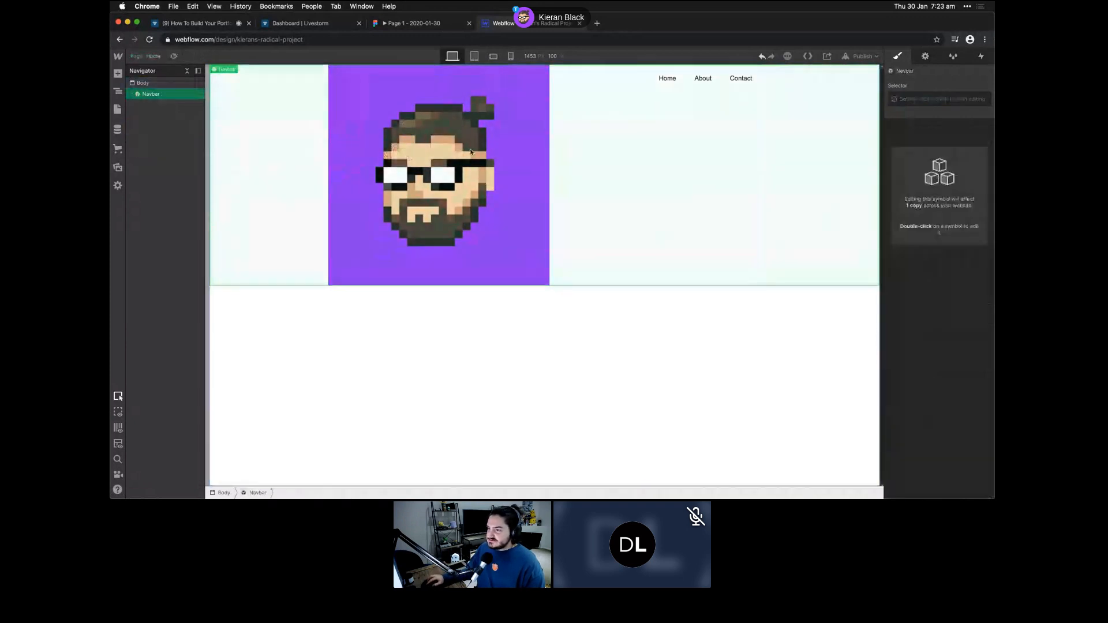
# - Set the avatar image's width to 32 px inside the Navbar symbol
pyautogui.doubleClick(523, 160)
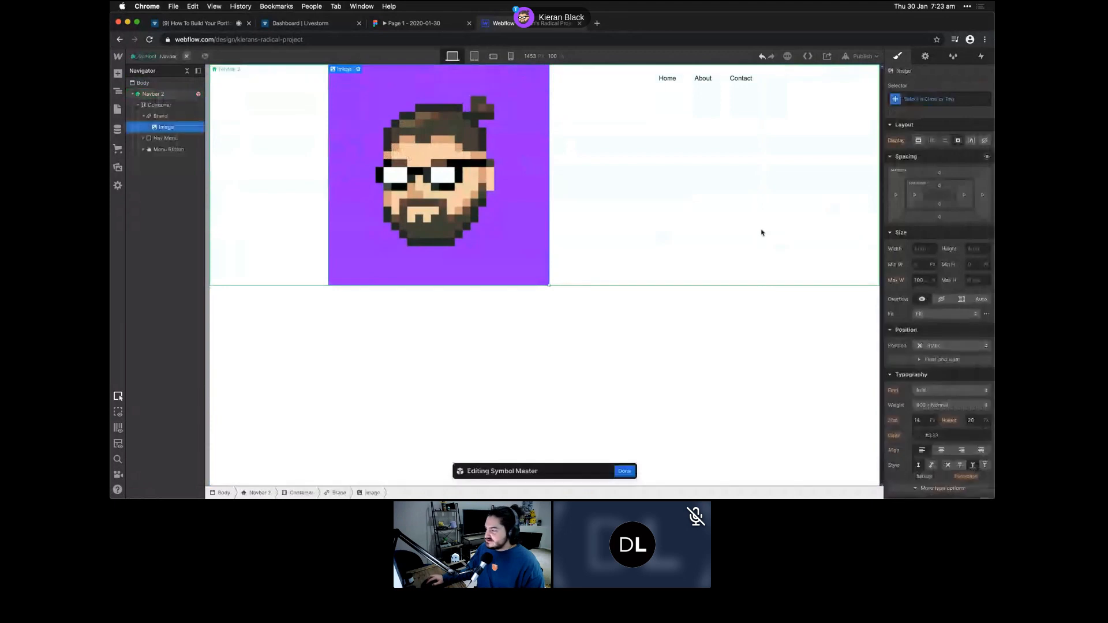
pyautogui.scroll(-3, 933, 268)
pyautogui.scroll(3, 933, 268)
pyautogui.click(920, 250)
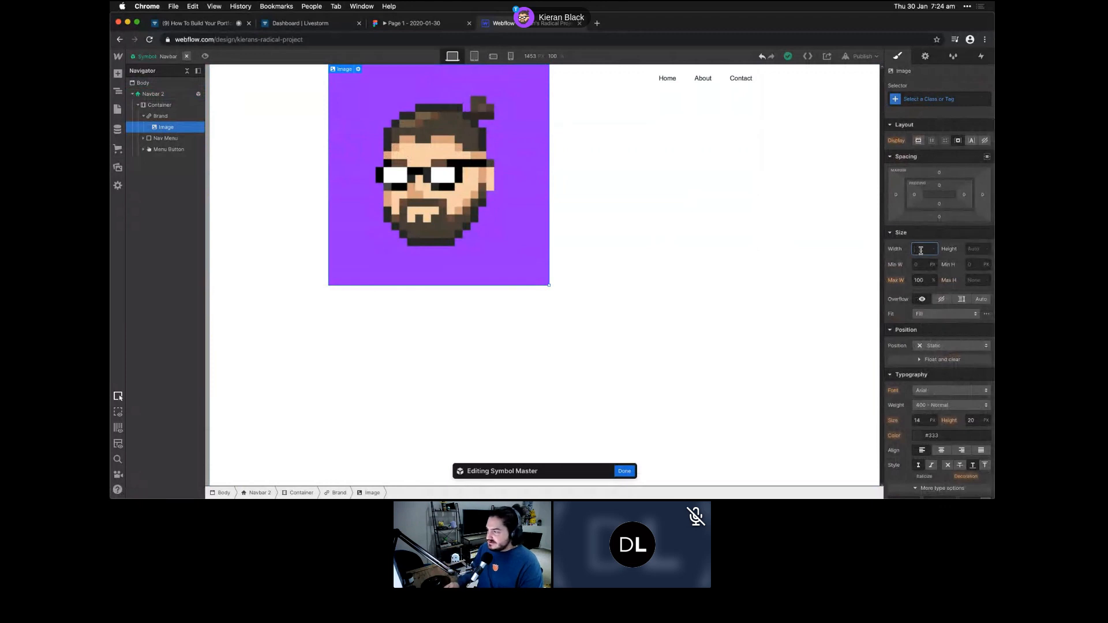
pyautogui.write('32')
pyautogui.press('Return')
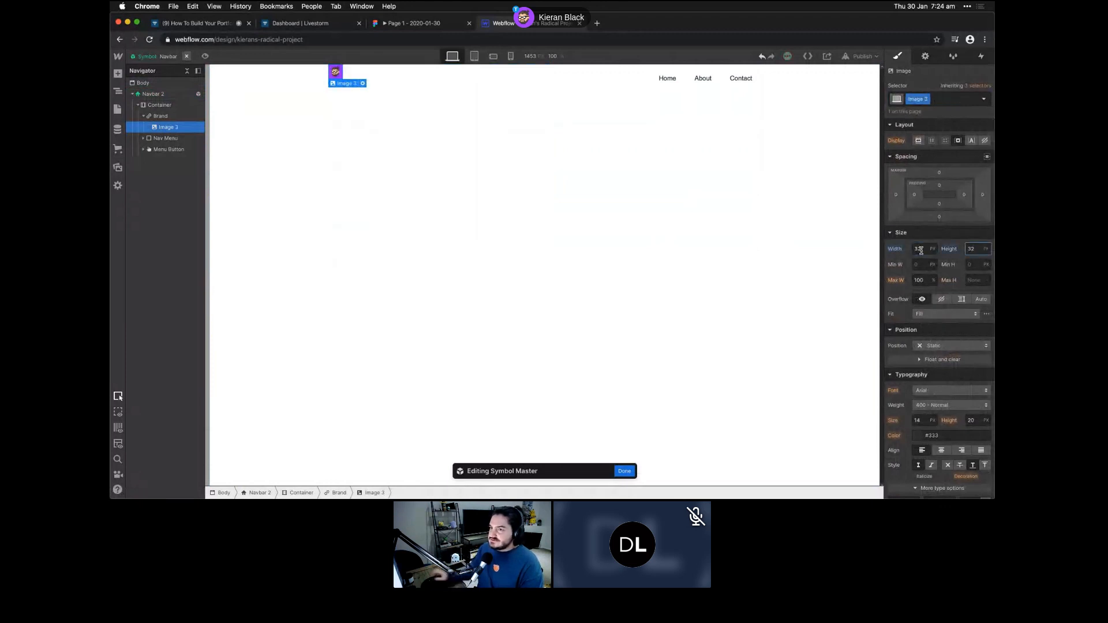
pyautogui.click(606, 72)
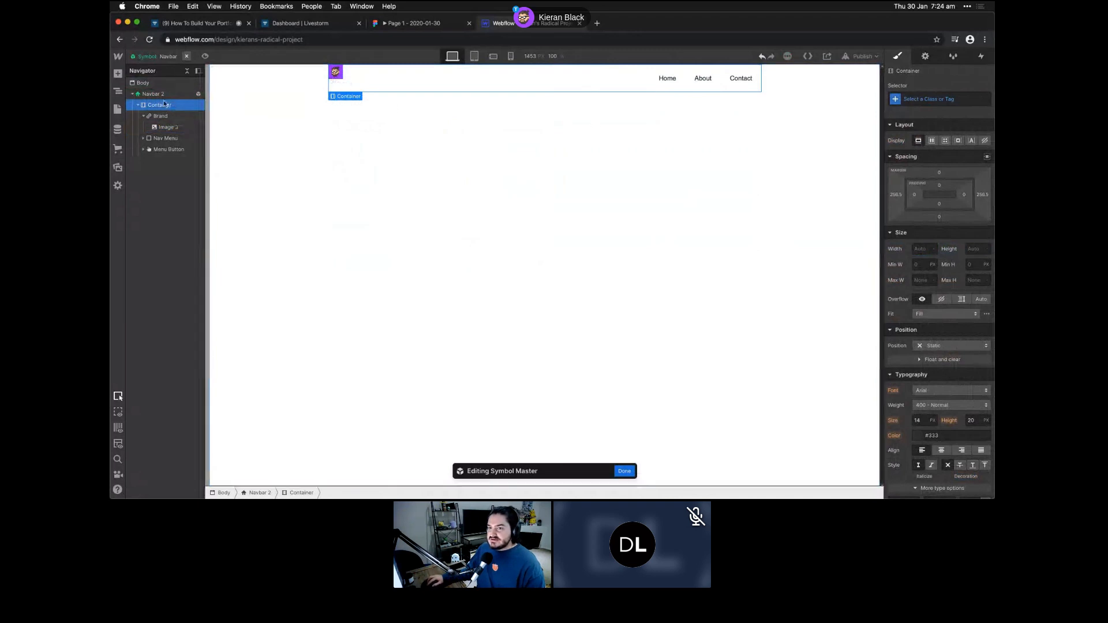
# - Lay out the navbar container as a flex row, vertically centred with items spread apart
pyautogui.click(932, 141)
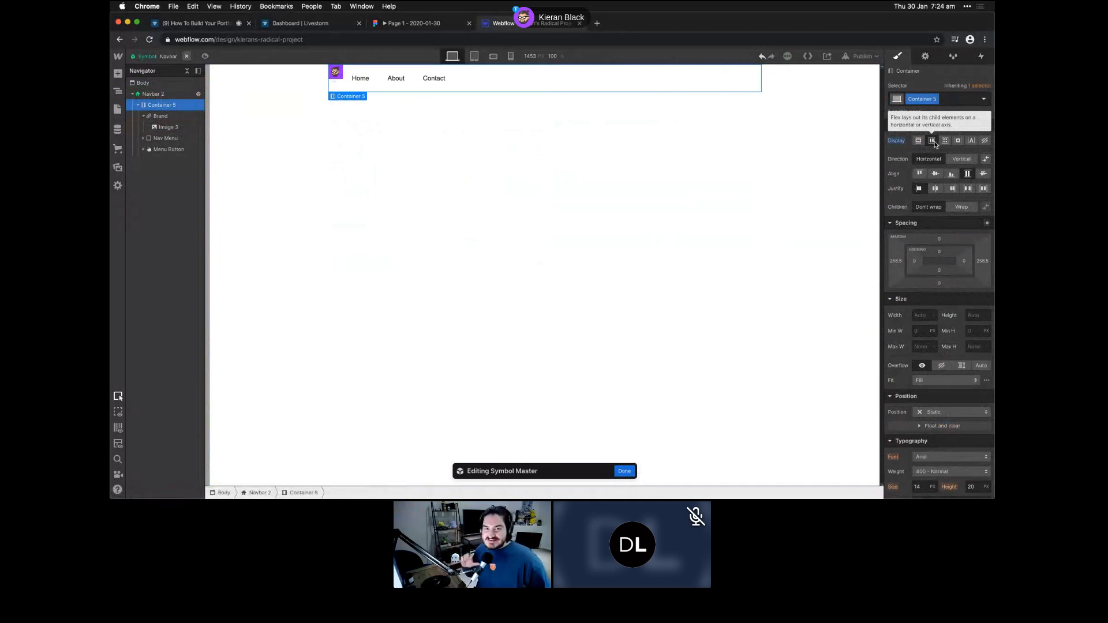
pyautogui.click(935, 174)
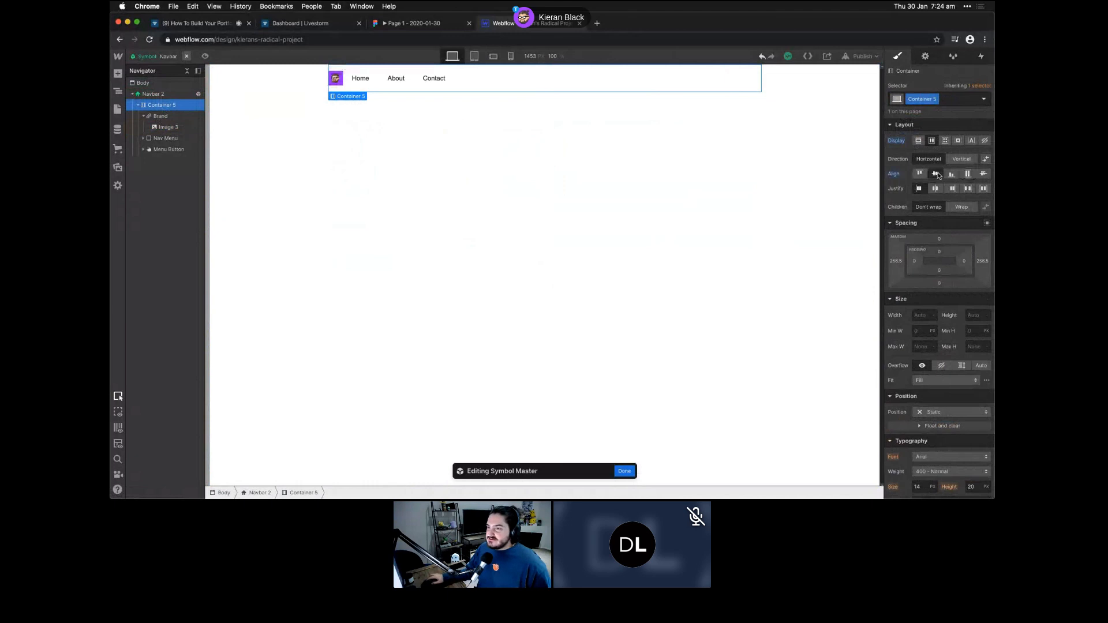
pyautogui.click(983, 189)
# - Set the Brand block's flex child sizing to Grow if possible
pyautogui.click(451, 80)
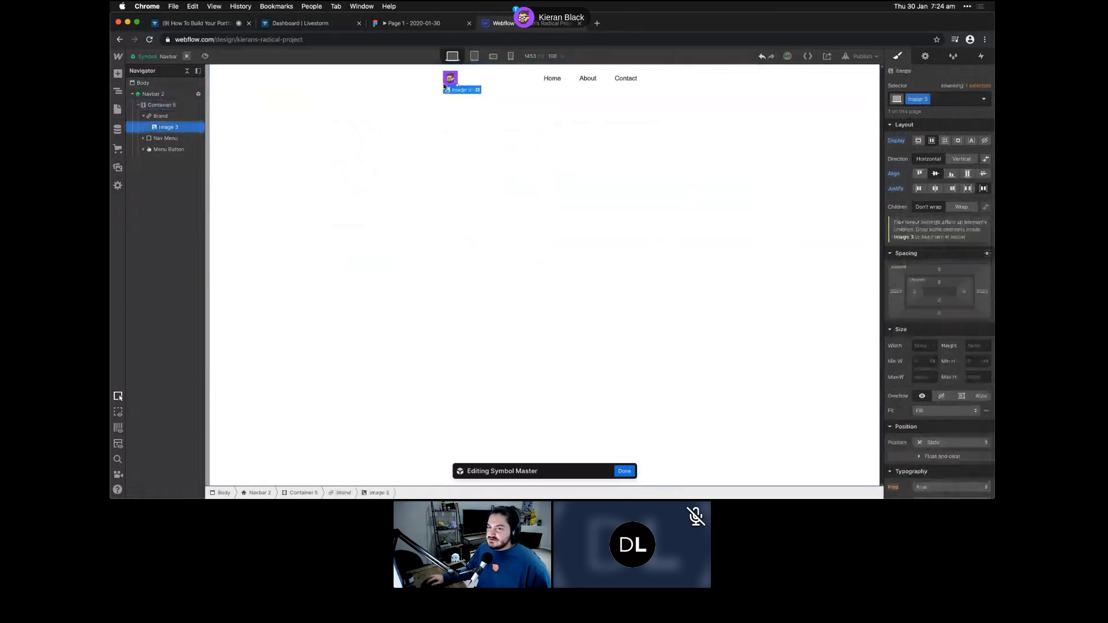
pyautogui.click(167, 115)
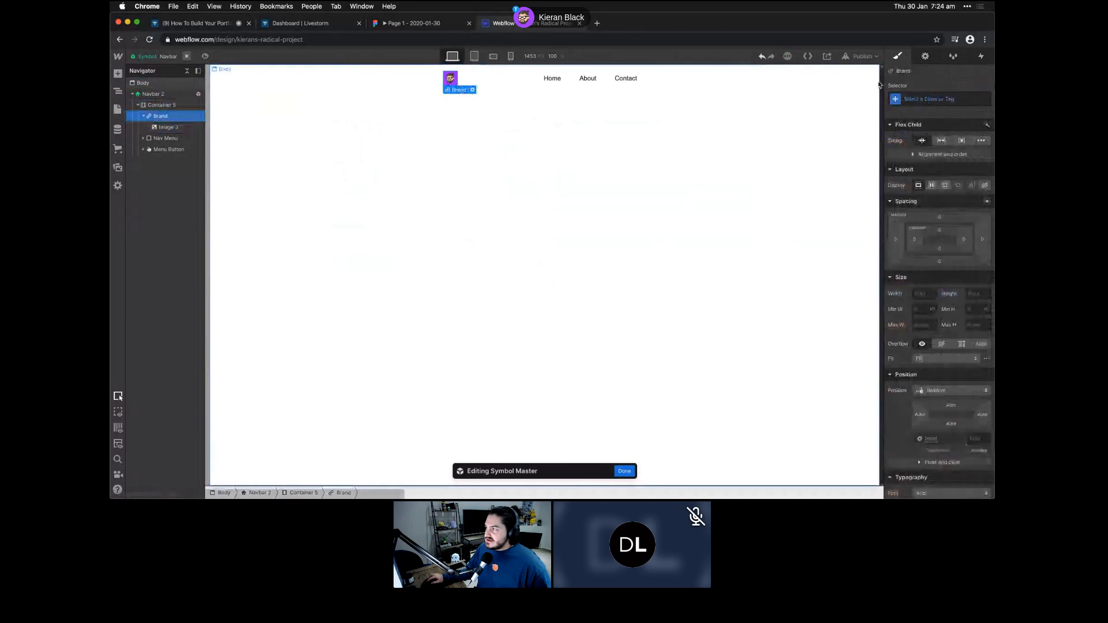
pyautogui.click(923, 143)
pyautogui.click(940, 140)
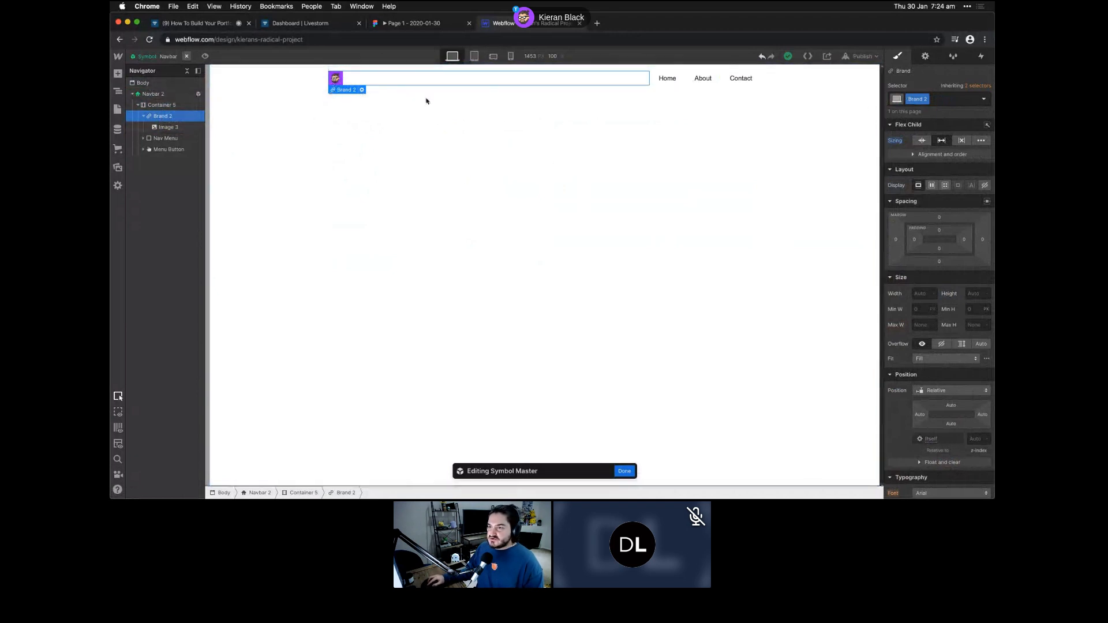
# - Link the Brand logo and Home to the Home page, and About to the About page
pyautogui.click(925, 56)
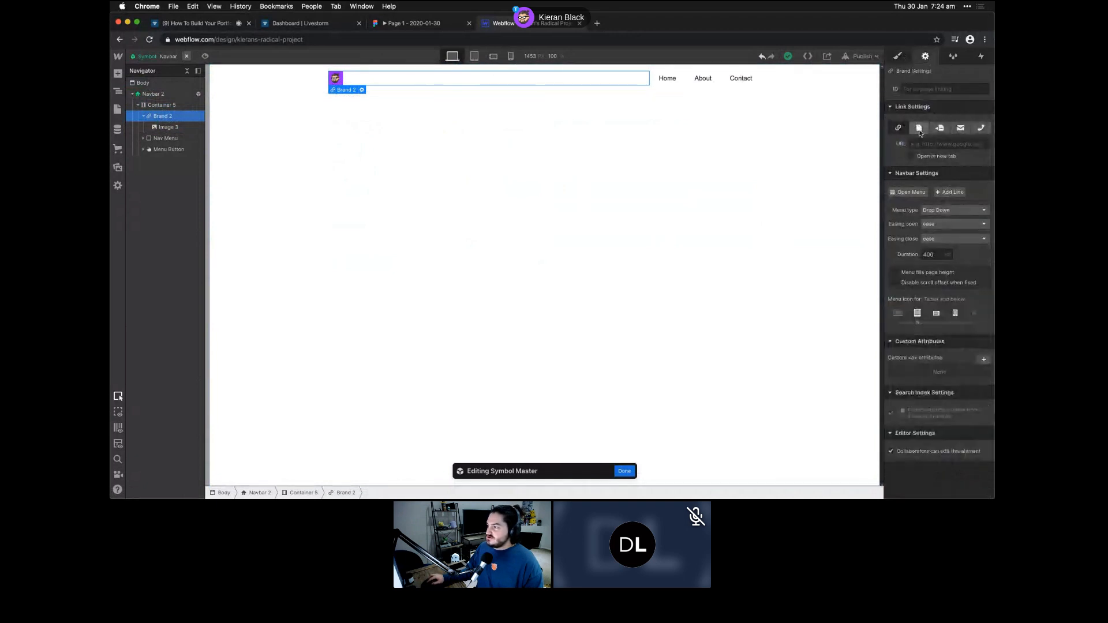
pyautogui.click(919, 128)
pyautogui.click(925, 144)
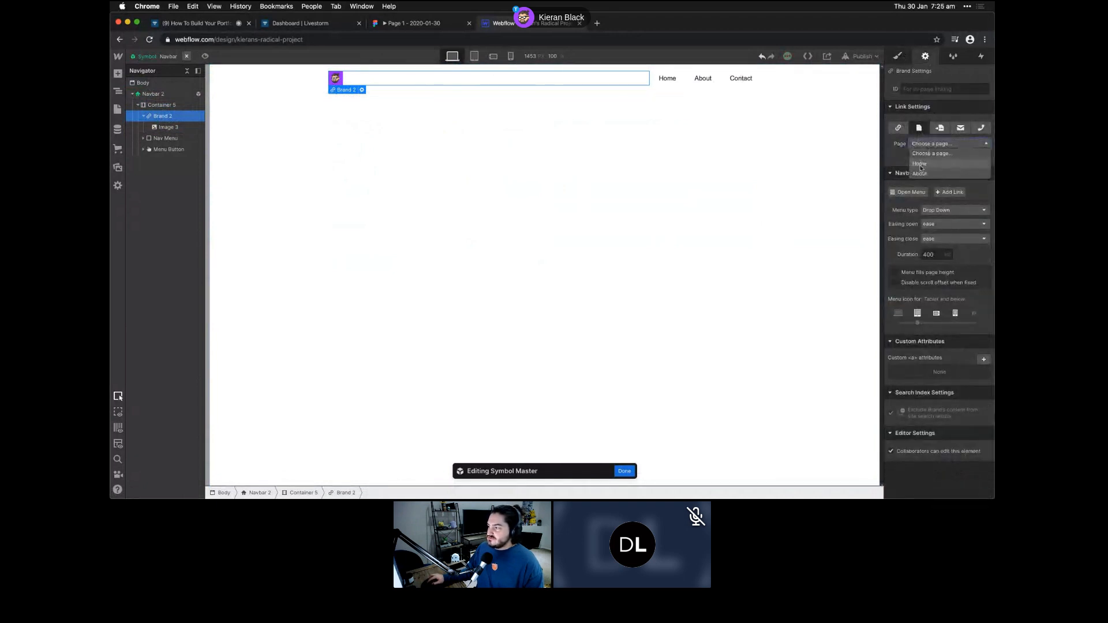
pyautogui.click(922, 165)
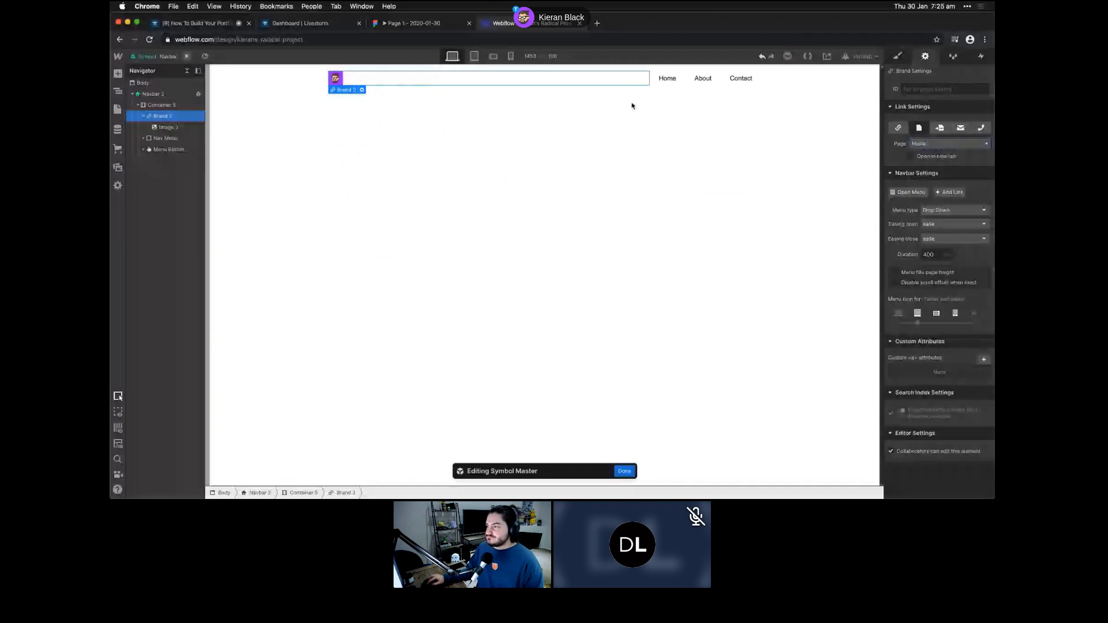
pyautogui.click(666, 78)
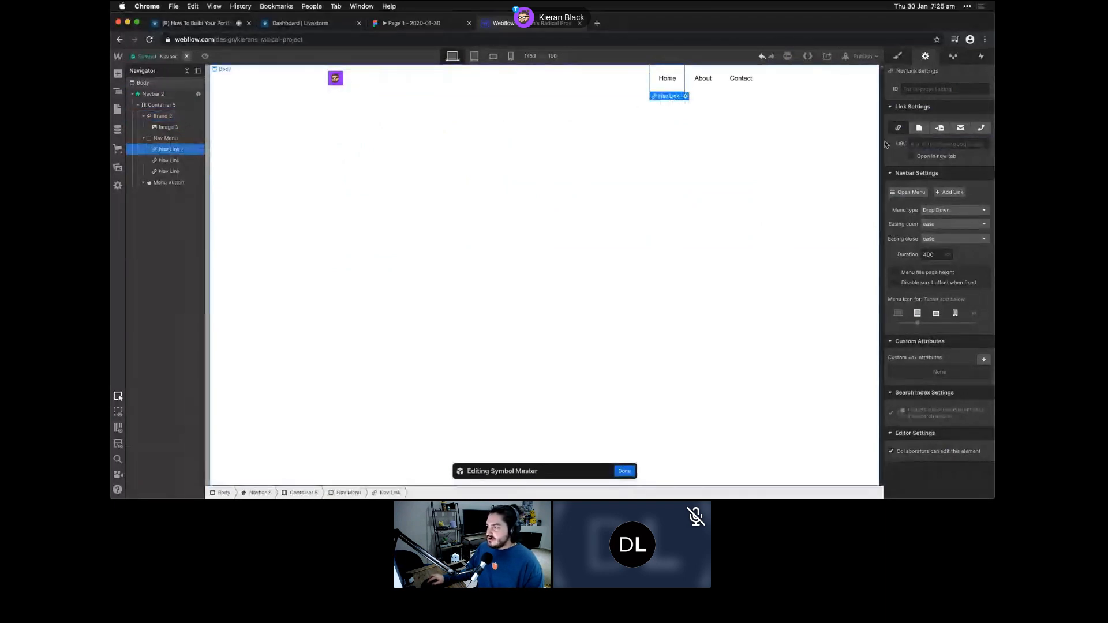
pyautogui.click(919, 128)
pyautogui.click(949, 144)
pyautogui.click(923, 161)
pyautogui.click(702, 78)
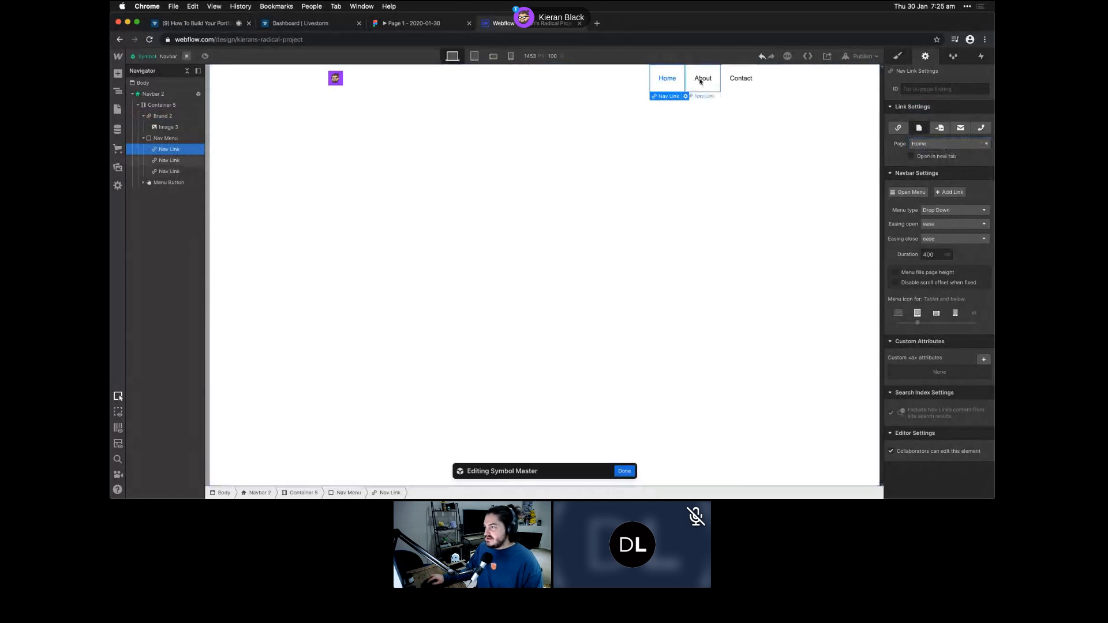
pyautogui.click(919, 127)
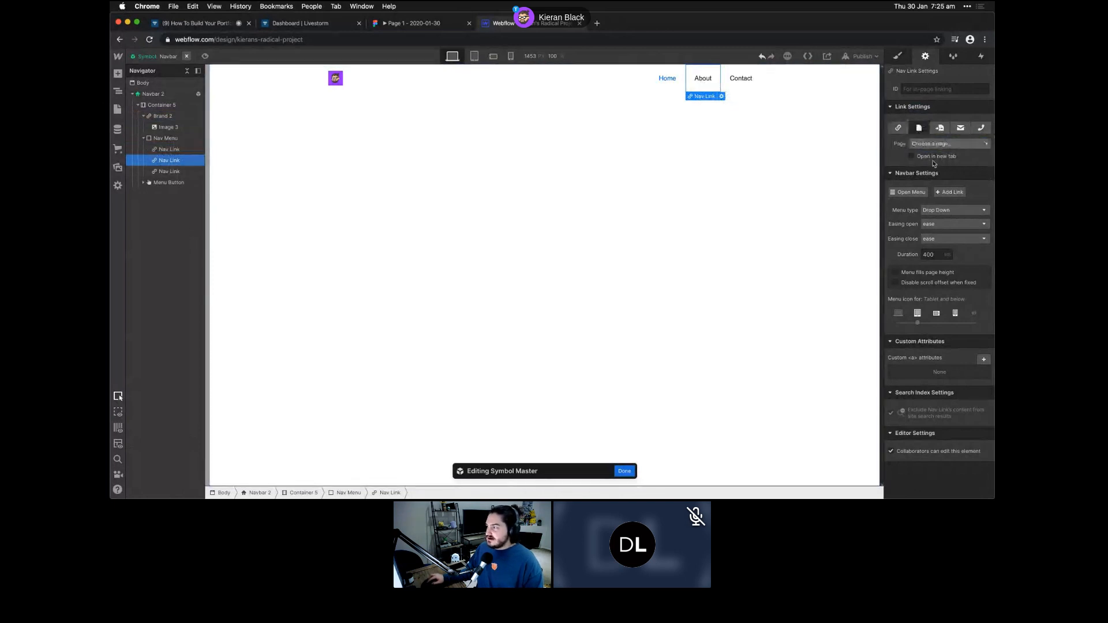
pyautogui.click(949, 144)
pyautogui.click(932, 175)
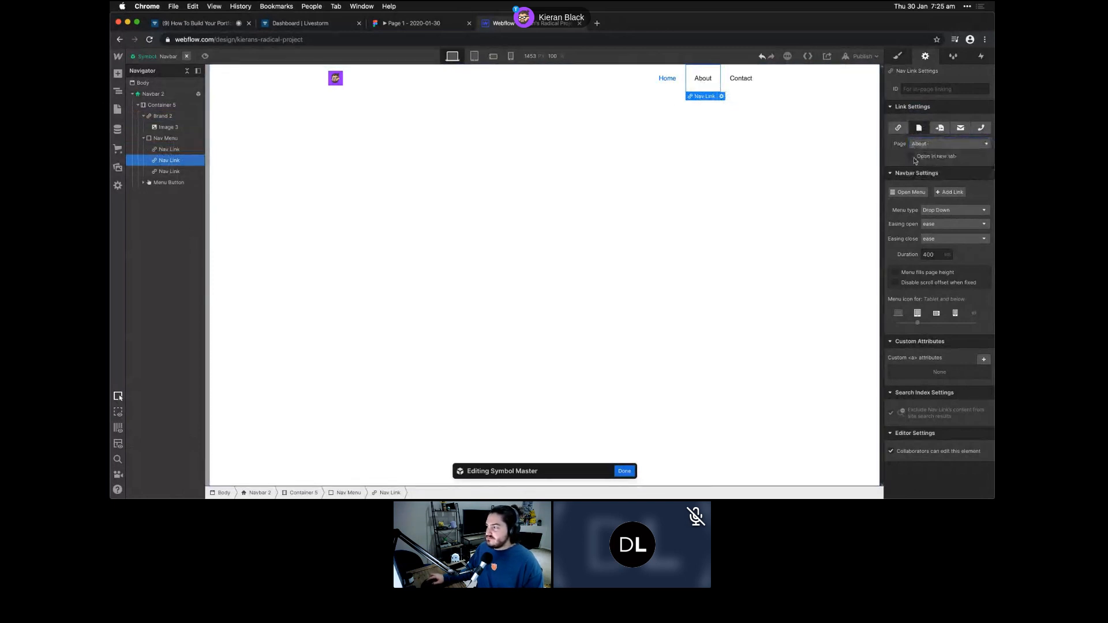
# - Set the Contact link's URL to /#contact and finish editing the symbol
pyautogui.click(737, 79)
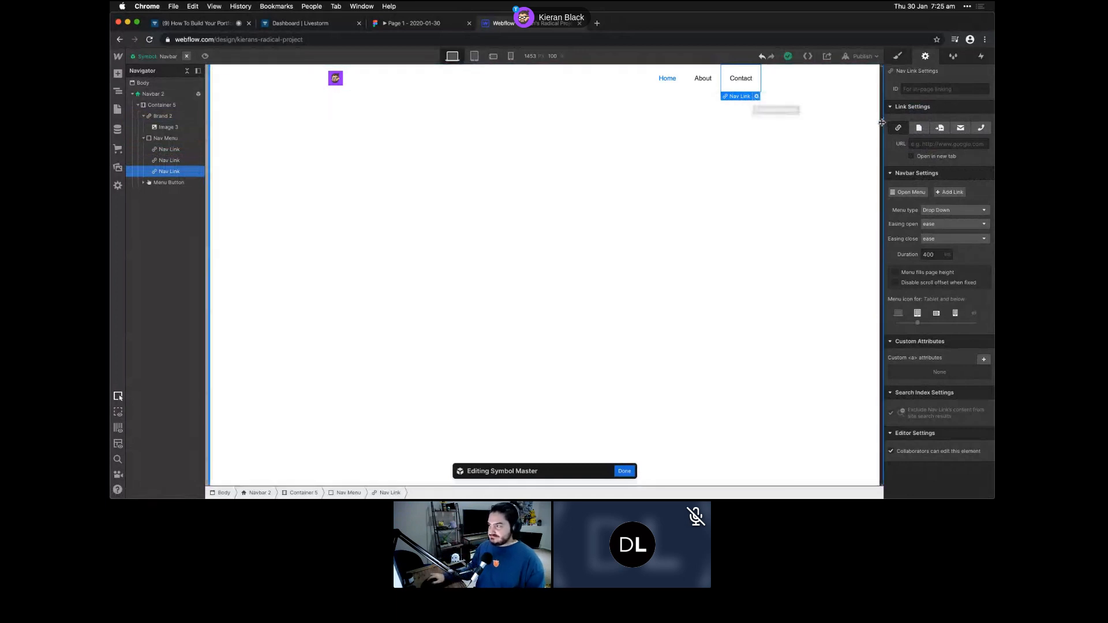
pyautogui.click(925, 144)
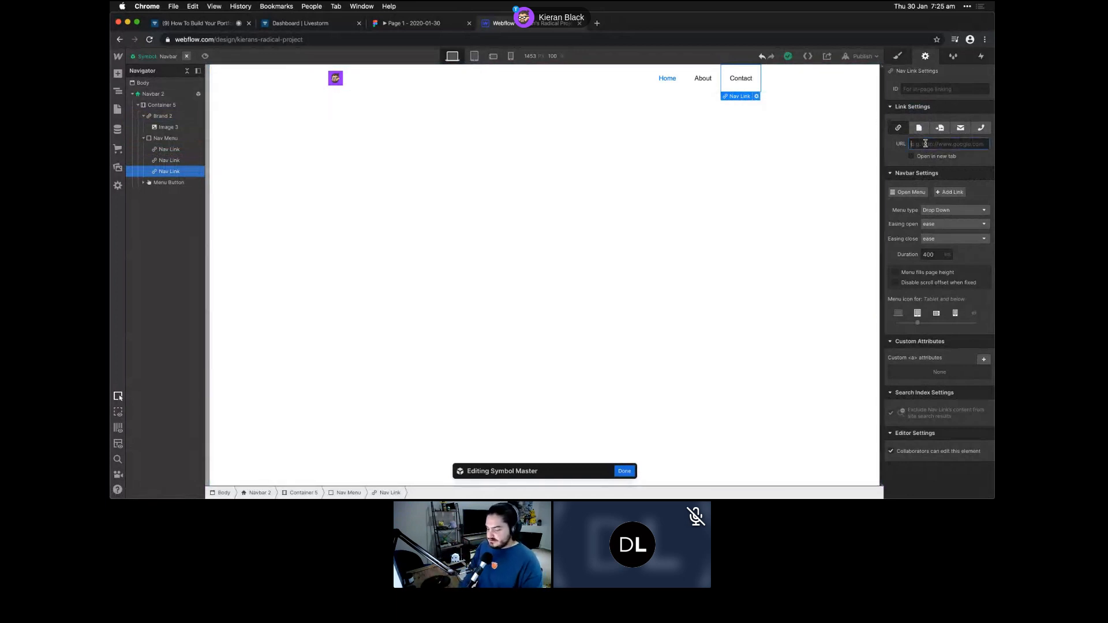
pyautogui.write('/#contact')
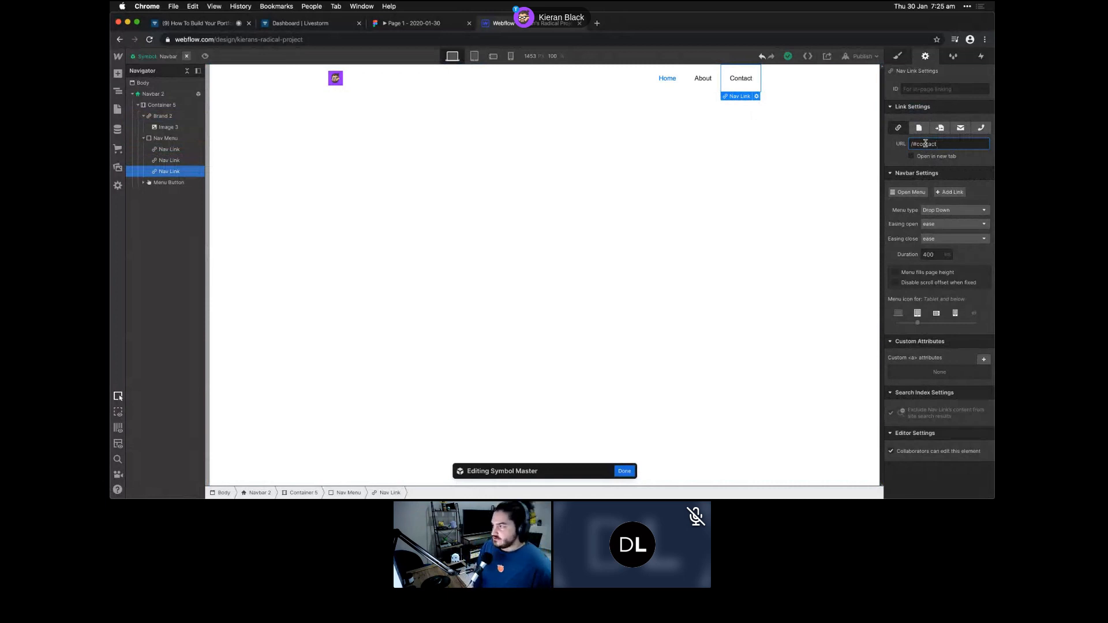
pyautogui.click(913, 144)
pyautogui.press('BackSpace')
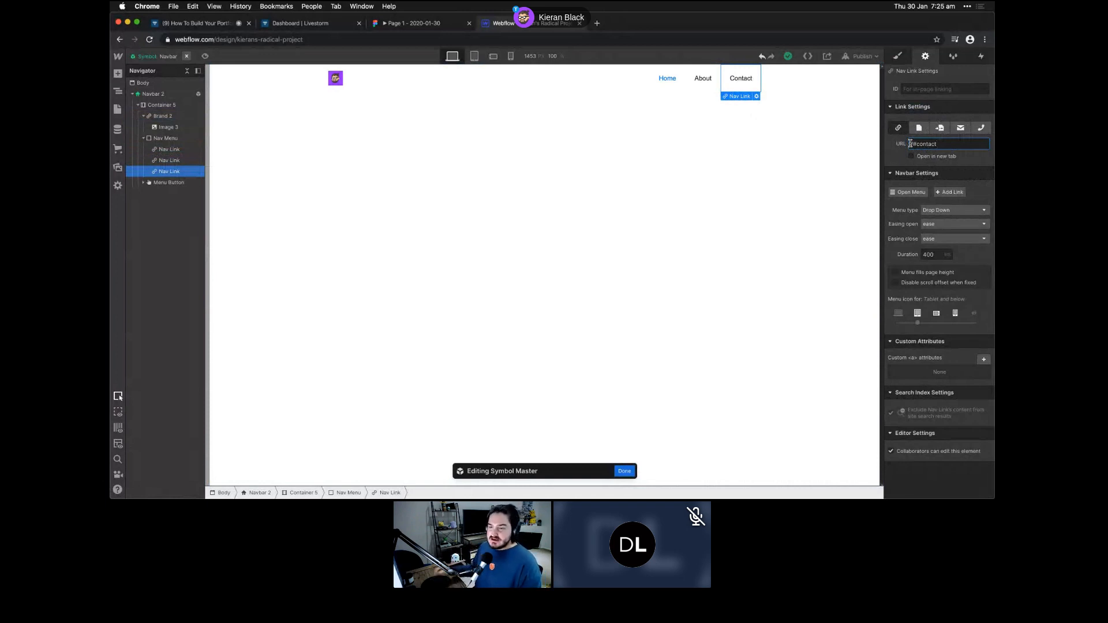
pyautogui.click(775, 195)
pyautogui.press('Escape')
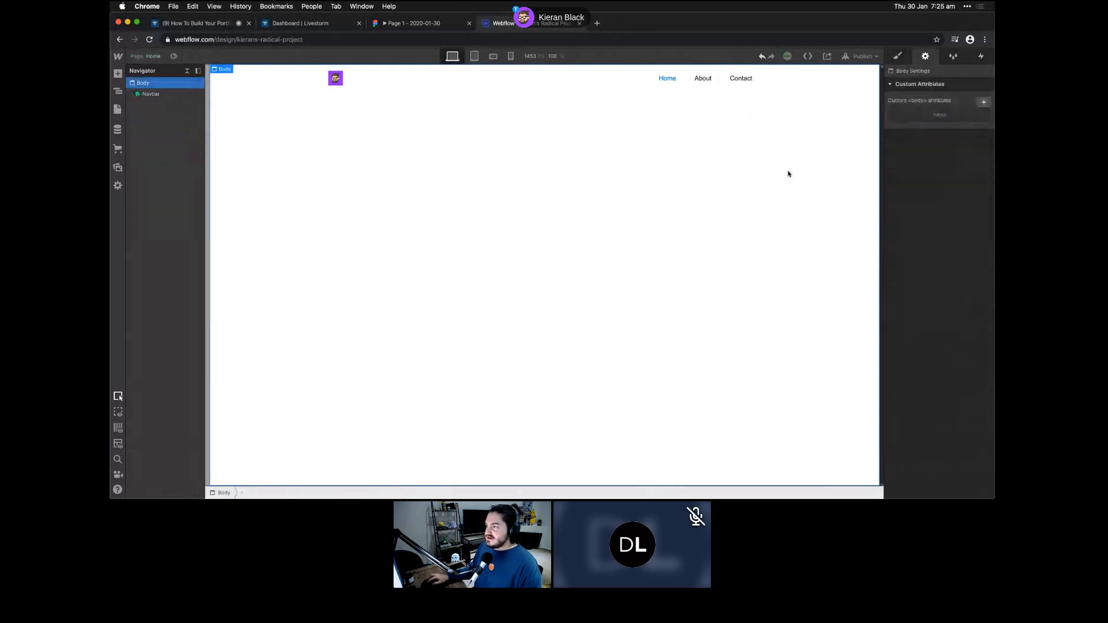
# - Preview the page at tablet, mobile landscape and phone portrait widths, then return to desktop
pyautogui.click(474, 56)
pyautogui.click(493, 56)
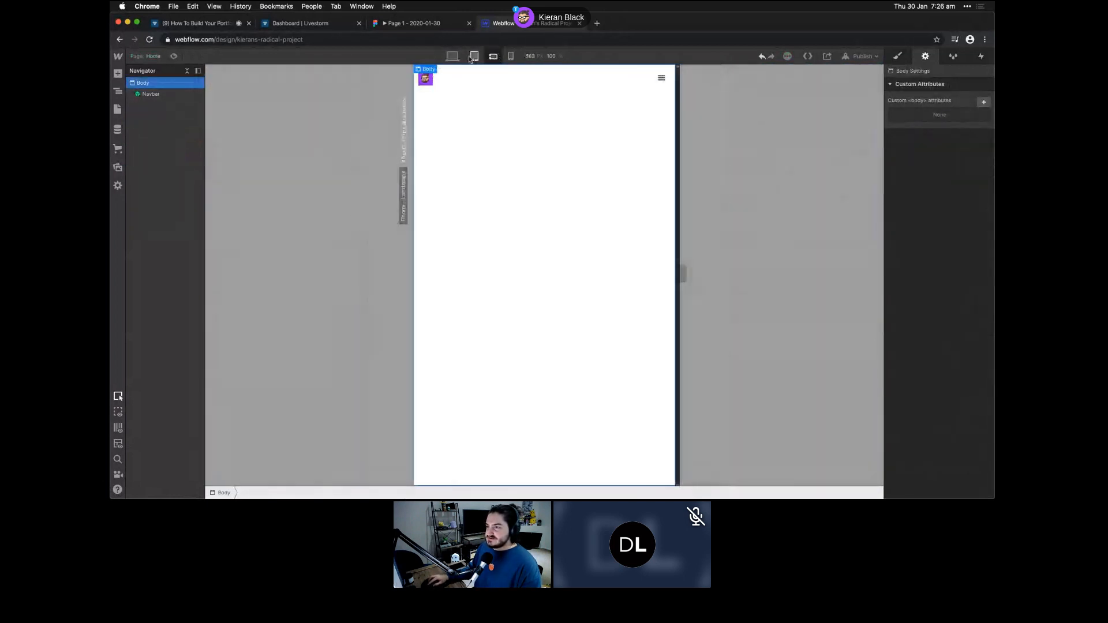
pyautogui.click(451, 56)
pyautogui.click(471, 56)
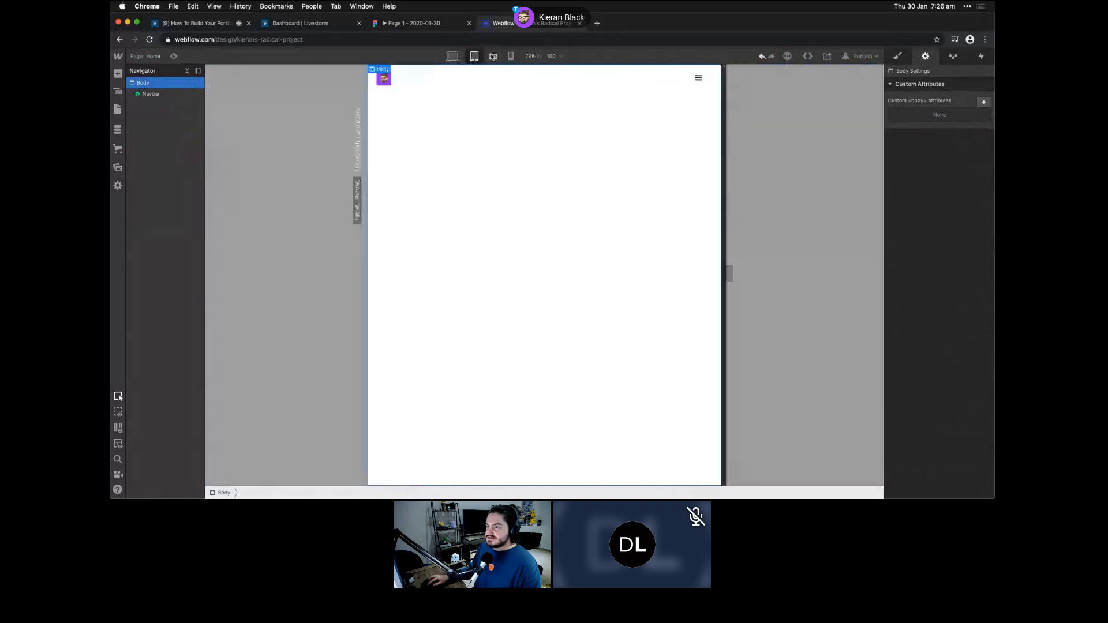
pyautogui.click(451, 56)
pyautogui.click(493, 56)
pyautogui.click(510, 56)
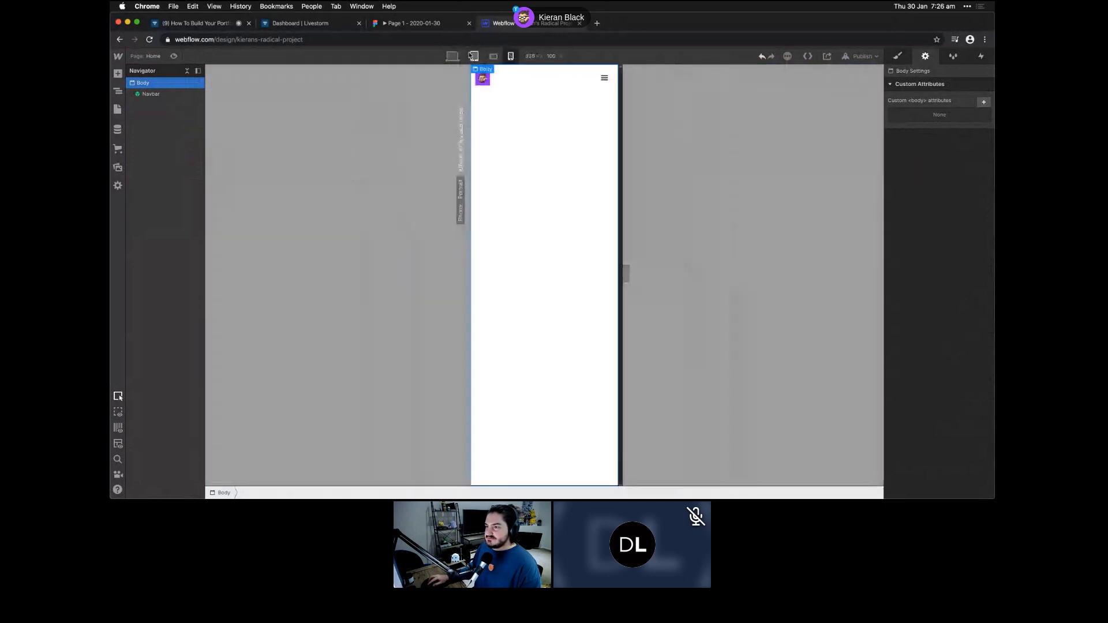
pyautogui.click(449, 56)
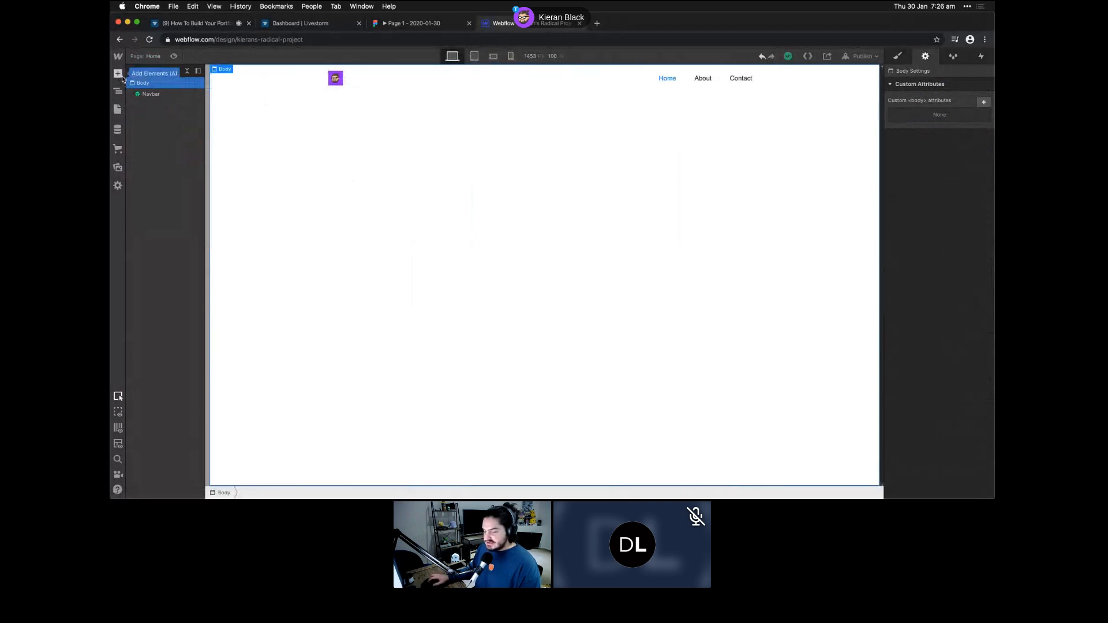
# - Add a Section below the navbar and put a Container inside it
pyautogui.click(118, 74)
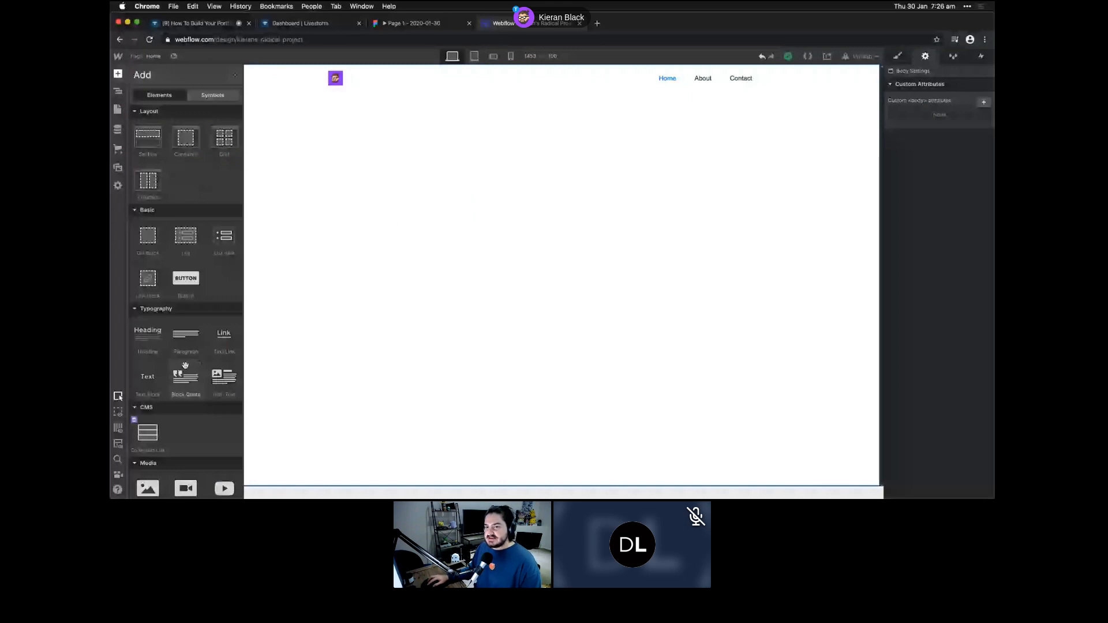
pyautogui.click(153, 141)
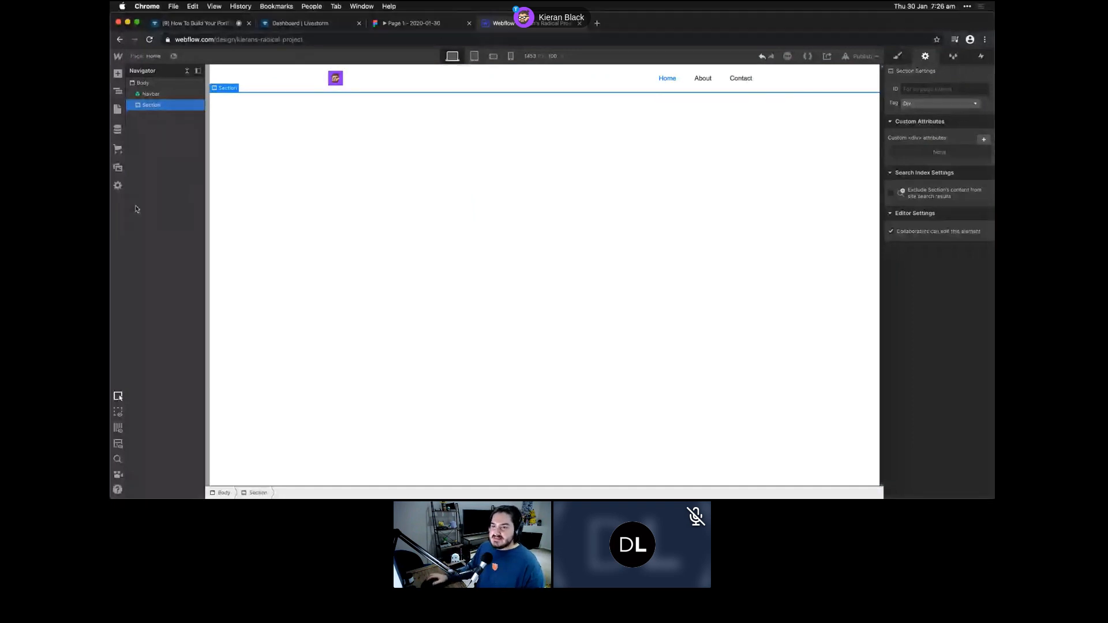
pyautogui.click(118, 74)
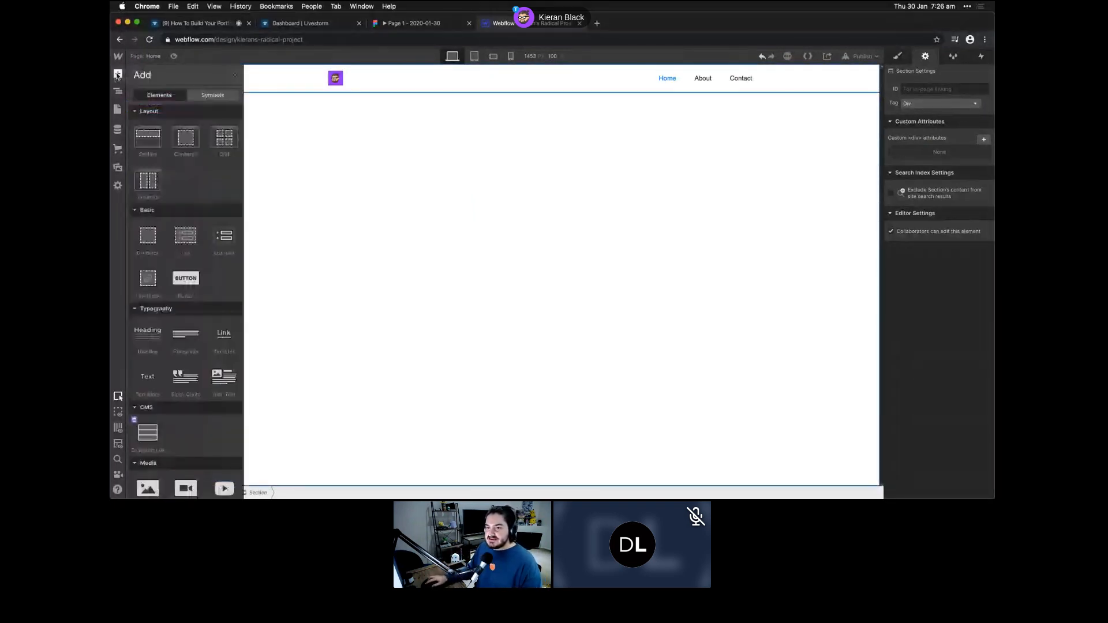
pyautogui.click(182, 147)
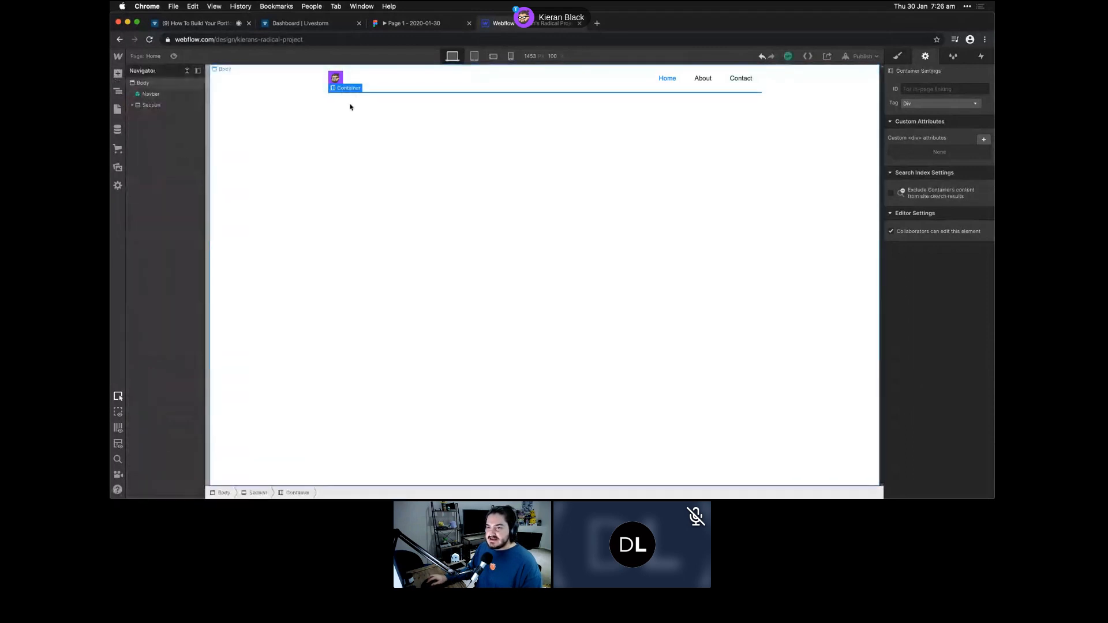
pyautogui.click(132, 105)
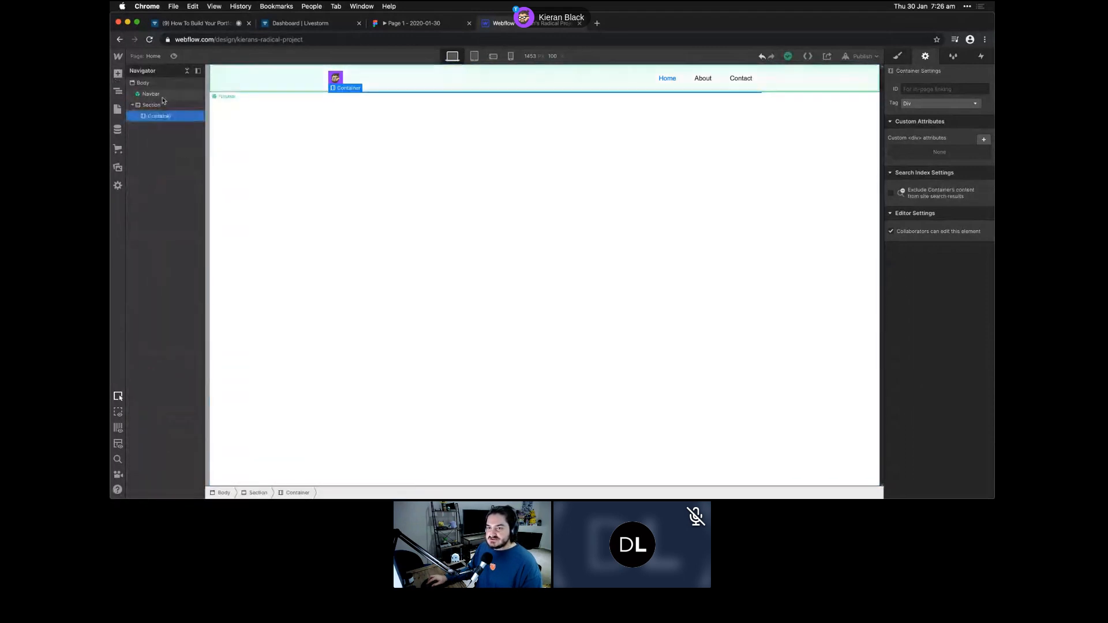
pyautogui.click(155, 106)
pyautogui.click(167, 119)
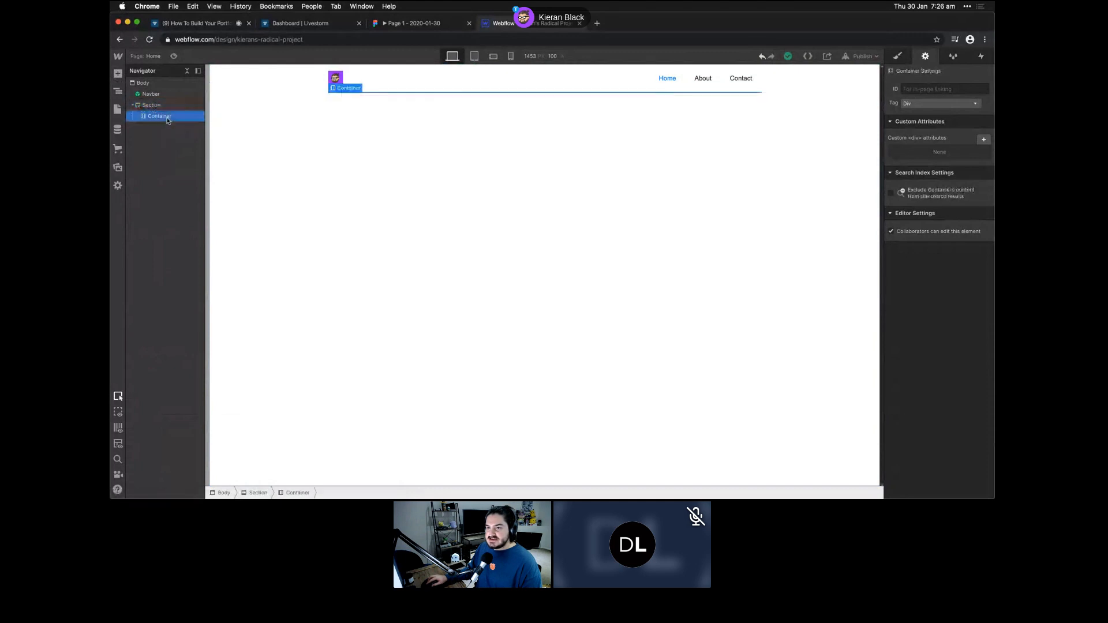
pyautogui.click(117, 75)
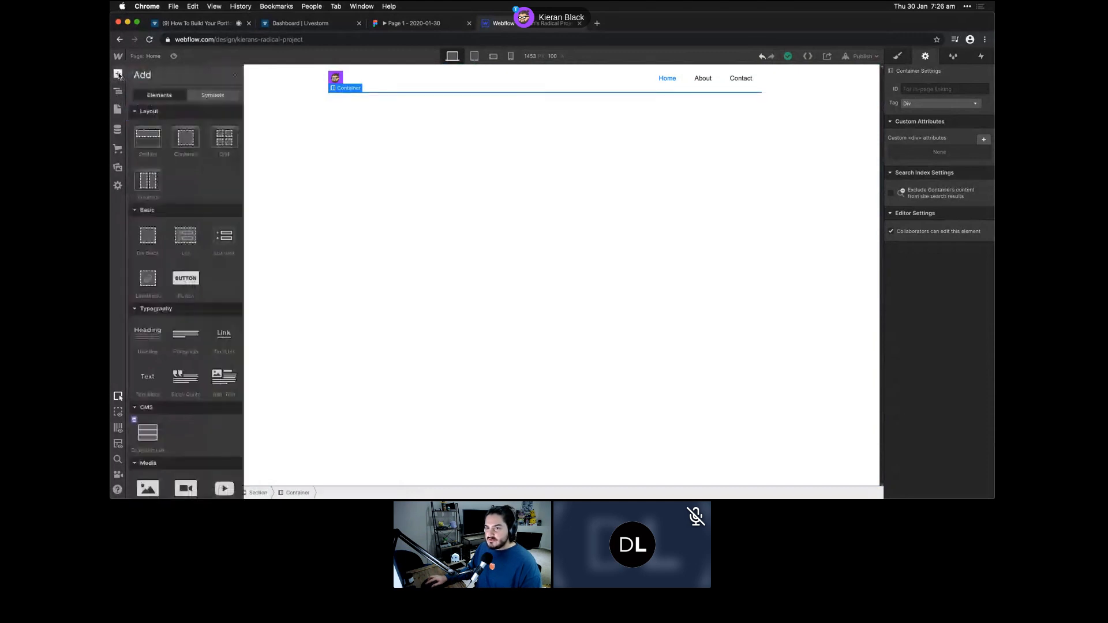
# - Add a two-column Grid inside the Container and show the uploaded image assets
pyautogui.click(221, 140)
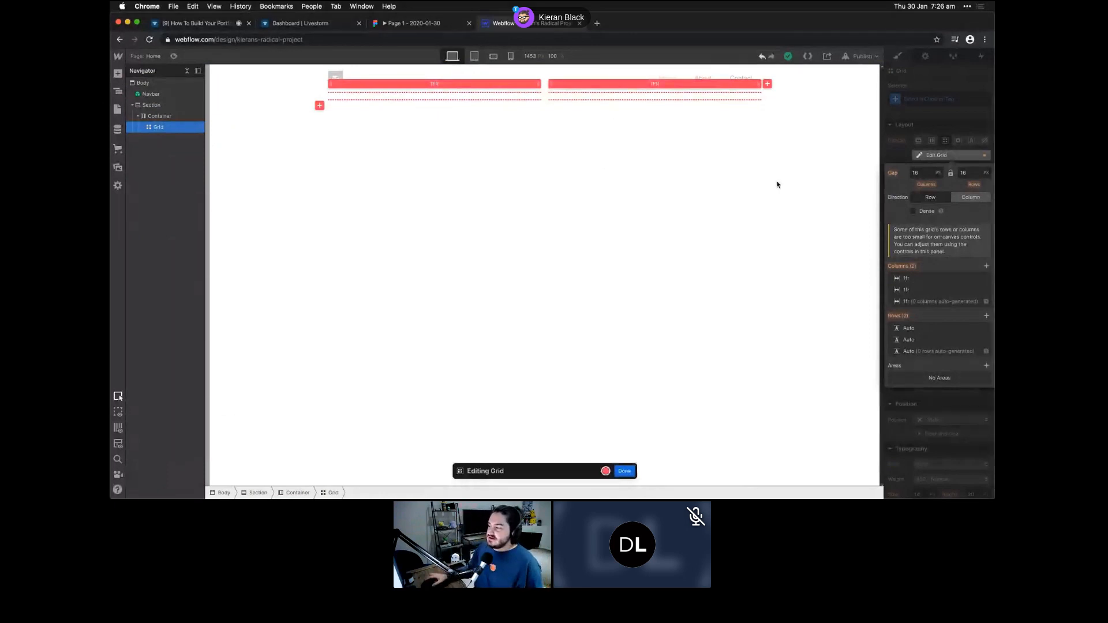
pyautogui.click(985, 329)
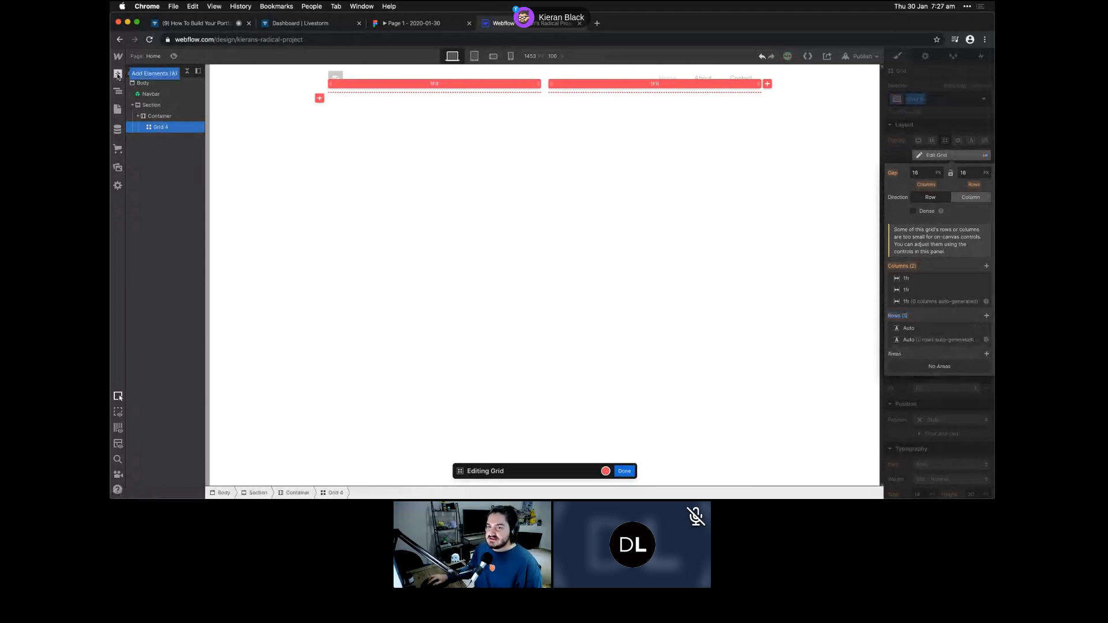
pyautogui.click(117, 74)
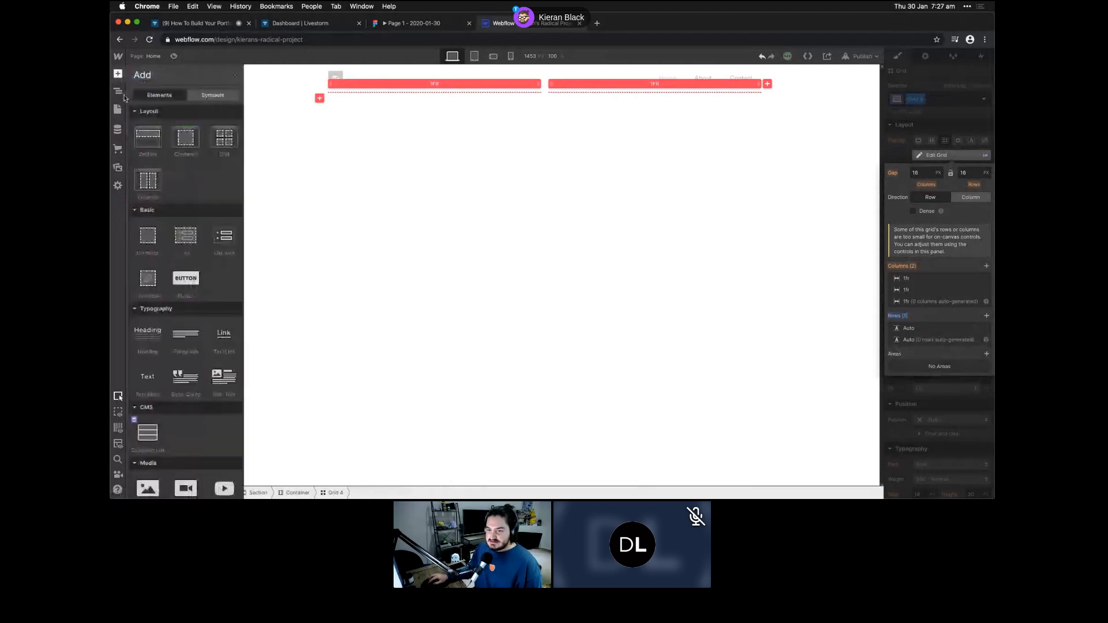
pyautogui.scroll(-1, 159, 380)
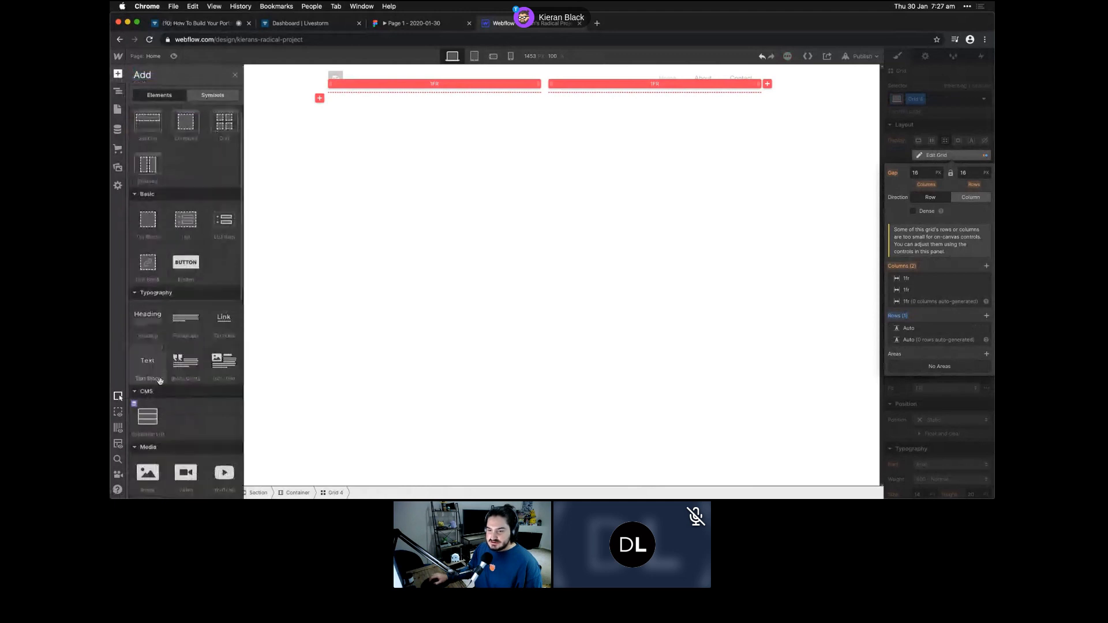
pyautogui.scroll(-5, 160, 381)
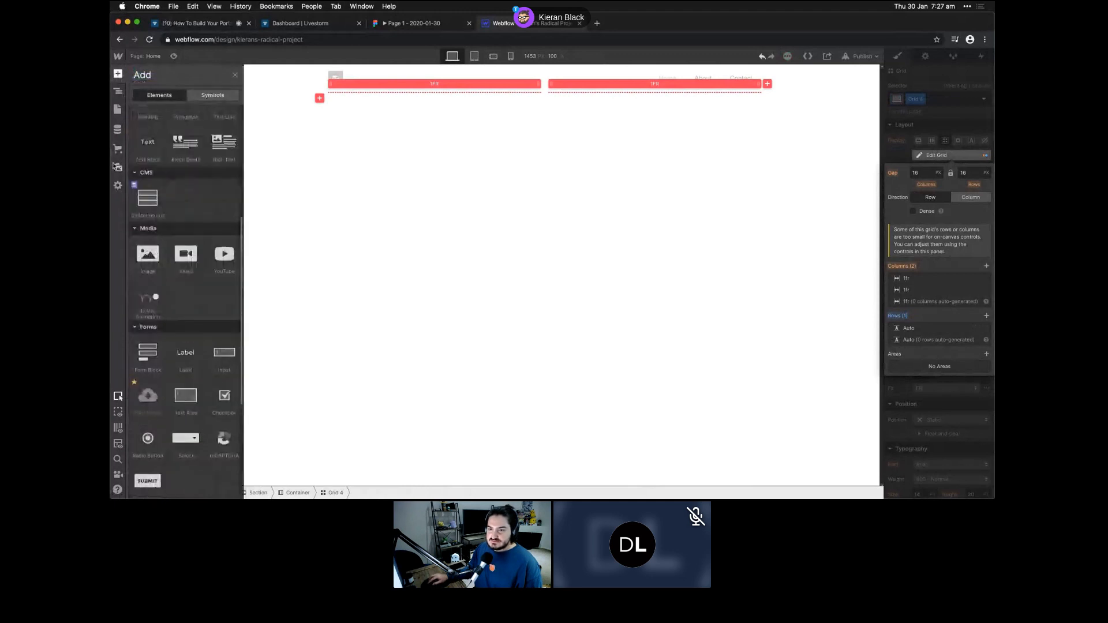
pyautogui.click(118, 167)
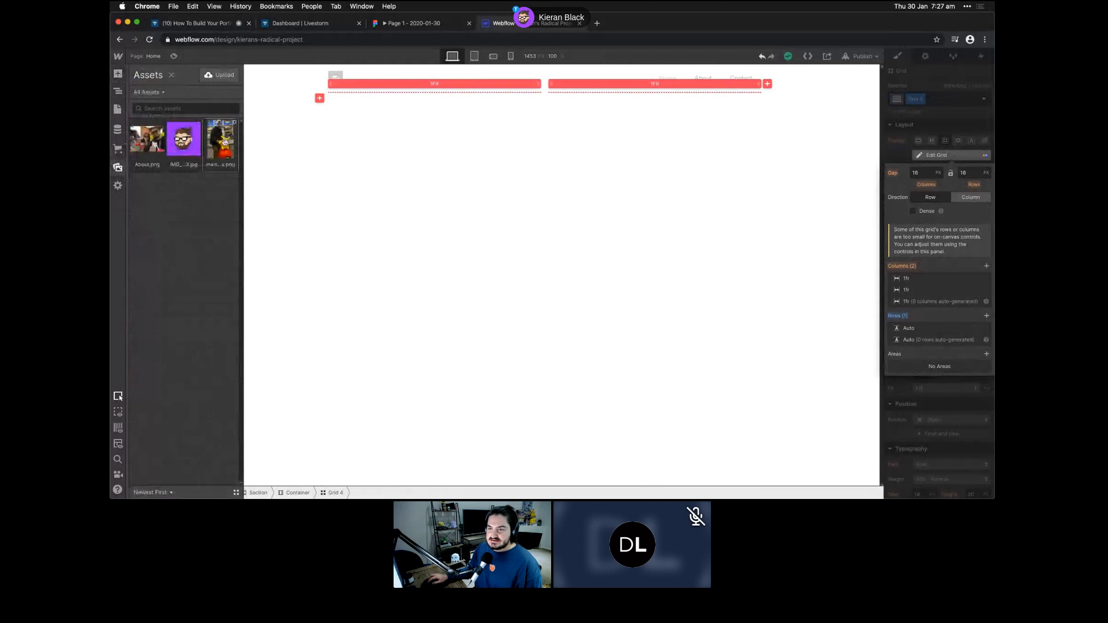
# - Place the Pikachu photo in the first grid cell and a Heading in the right cell
pyautogui.moveTo(226, 147); pyautogui.dragTo(166, 134)
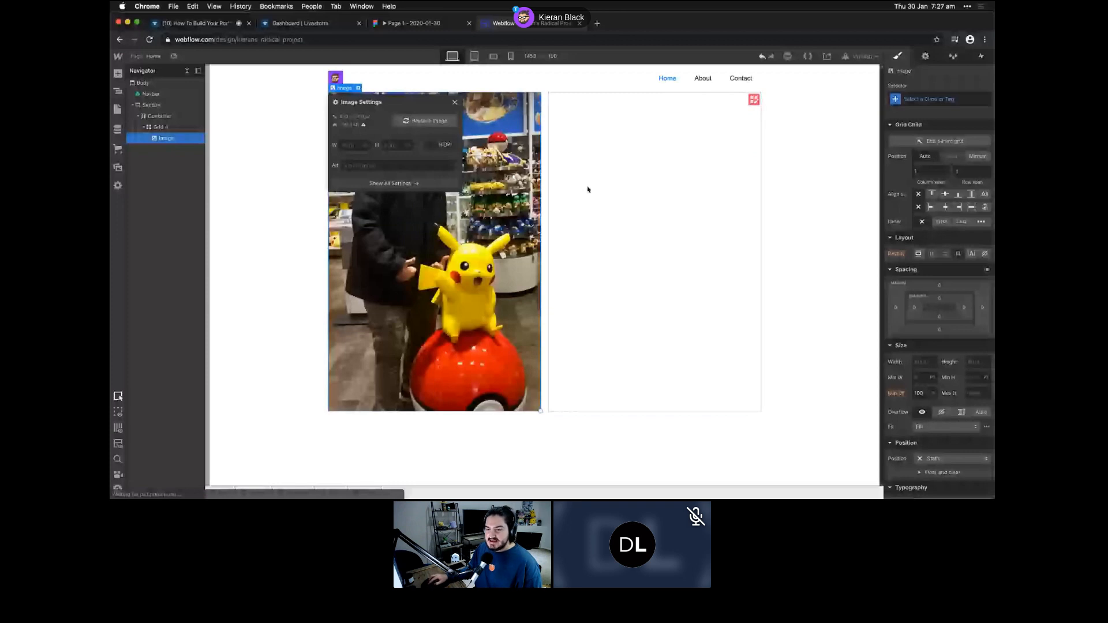
pyautogui.press('a')
pyautogui.click(148, 345)
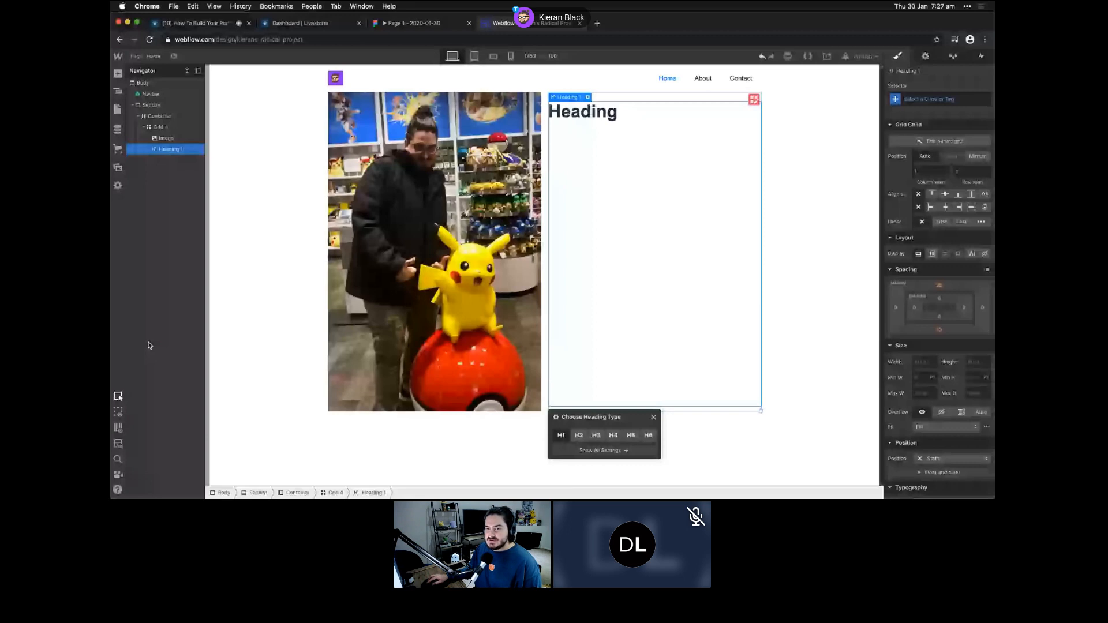
# - Add a lorem ipsum Paragraph to the grid, then select the photo and heading
pyautogui.press('a')
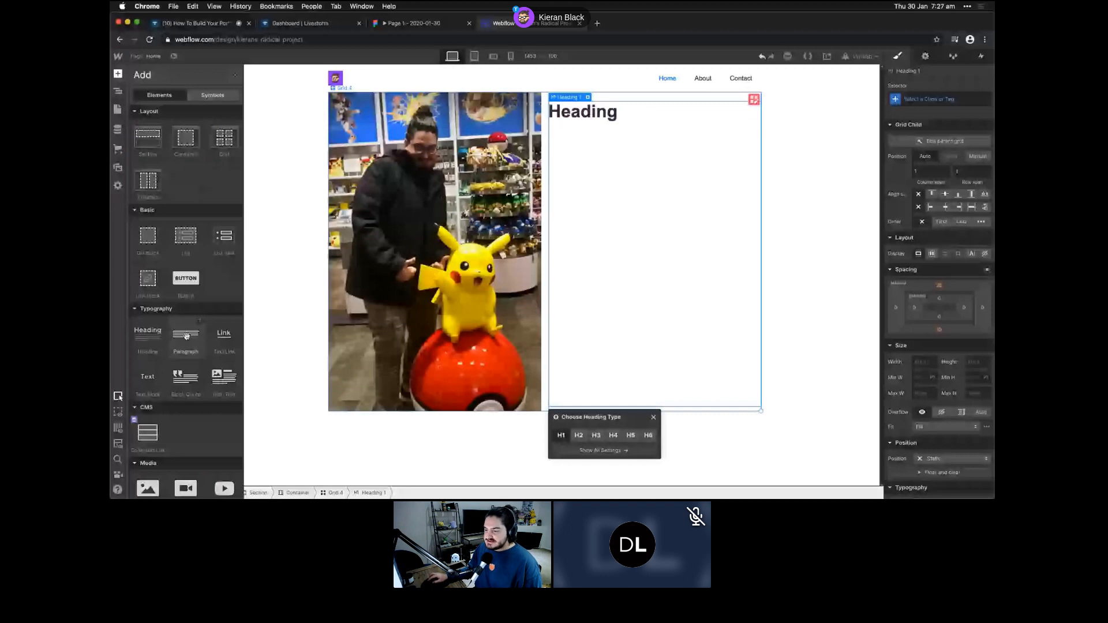
pyautogui.click(186, 336)
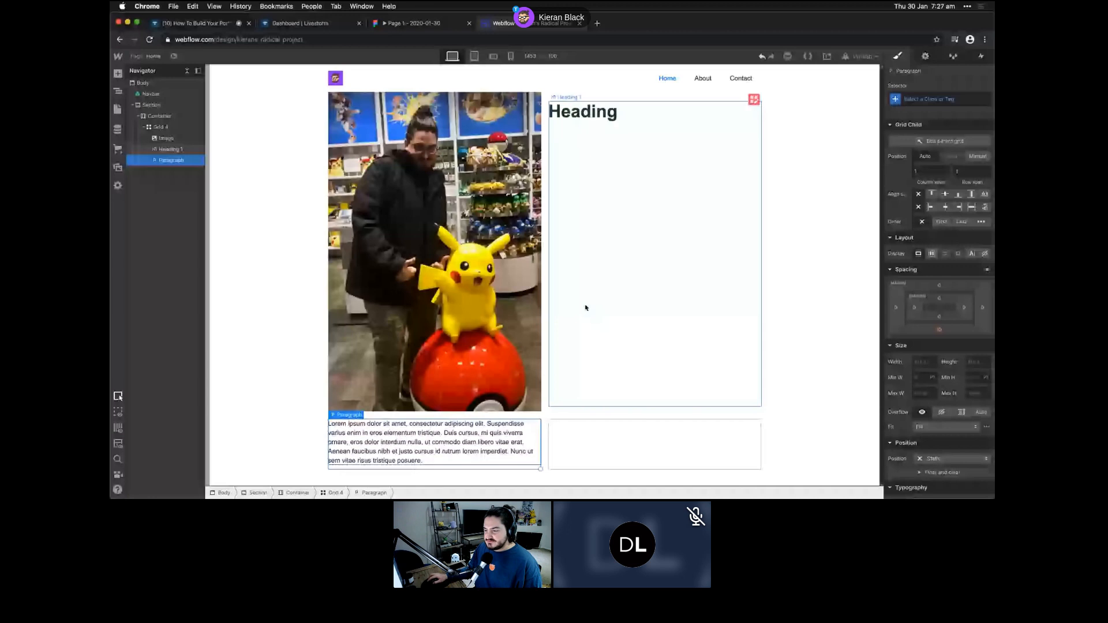
pyautogui.click(500, 358)
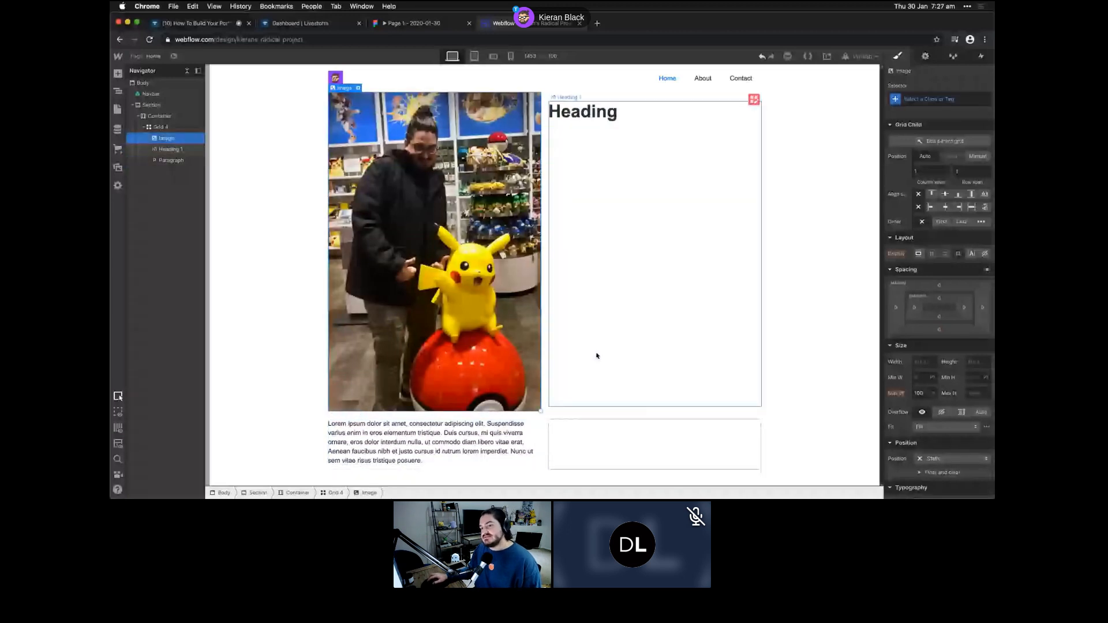
pyautogui.click(596, 355)
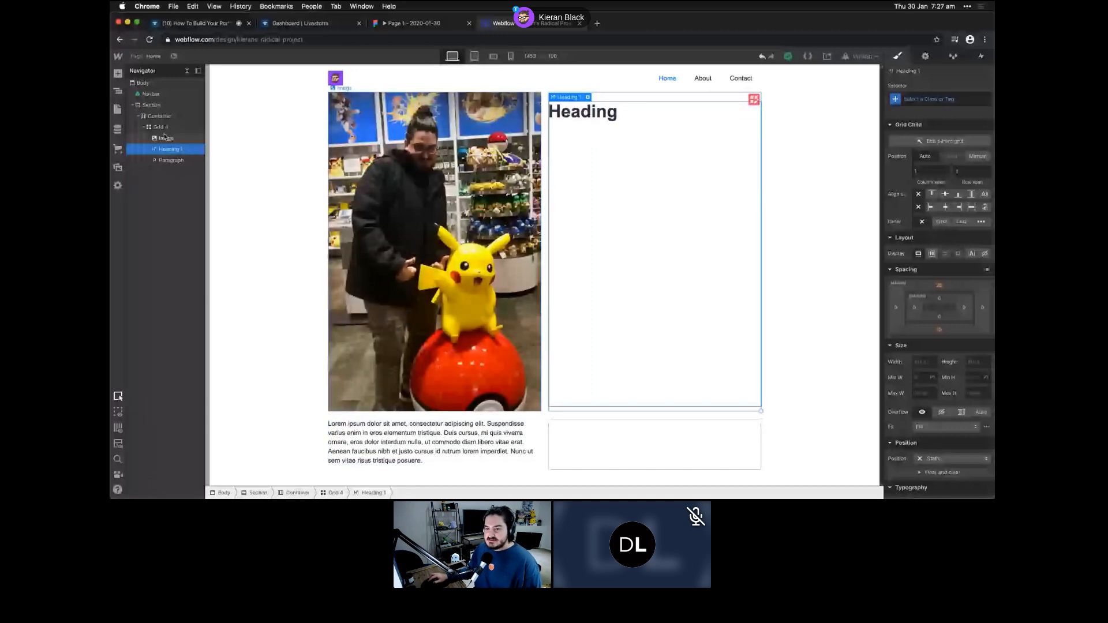
# - Add a Div Block to the grid and place the heading above the paragraph inside it
pyautogui.click(170, 166)
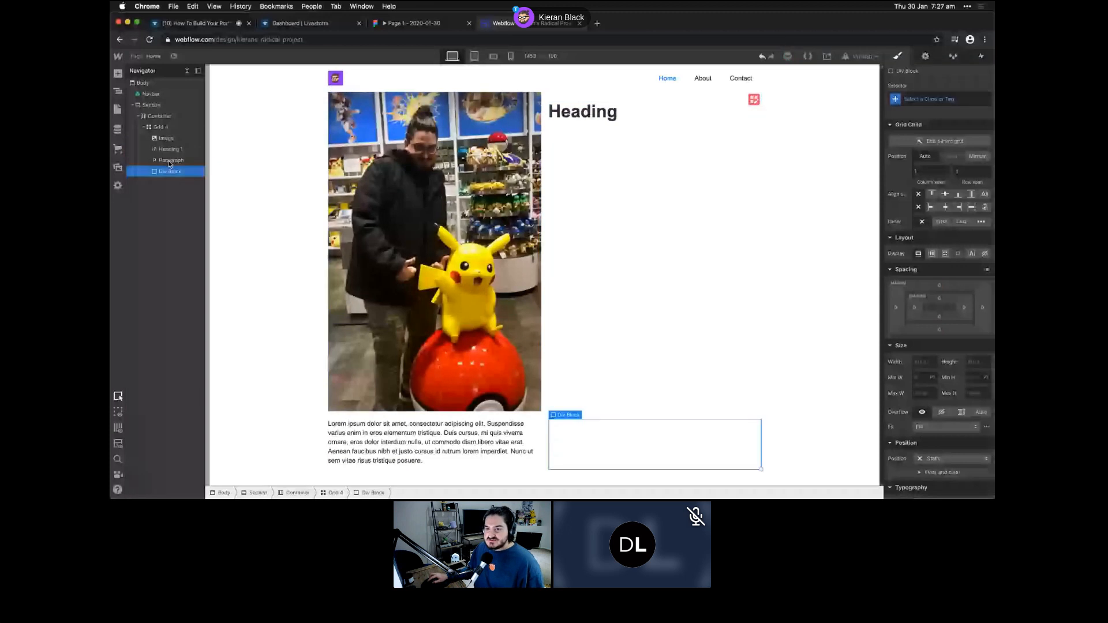
pyautogui.click(181, 151)
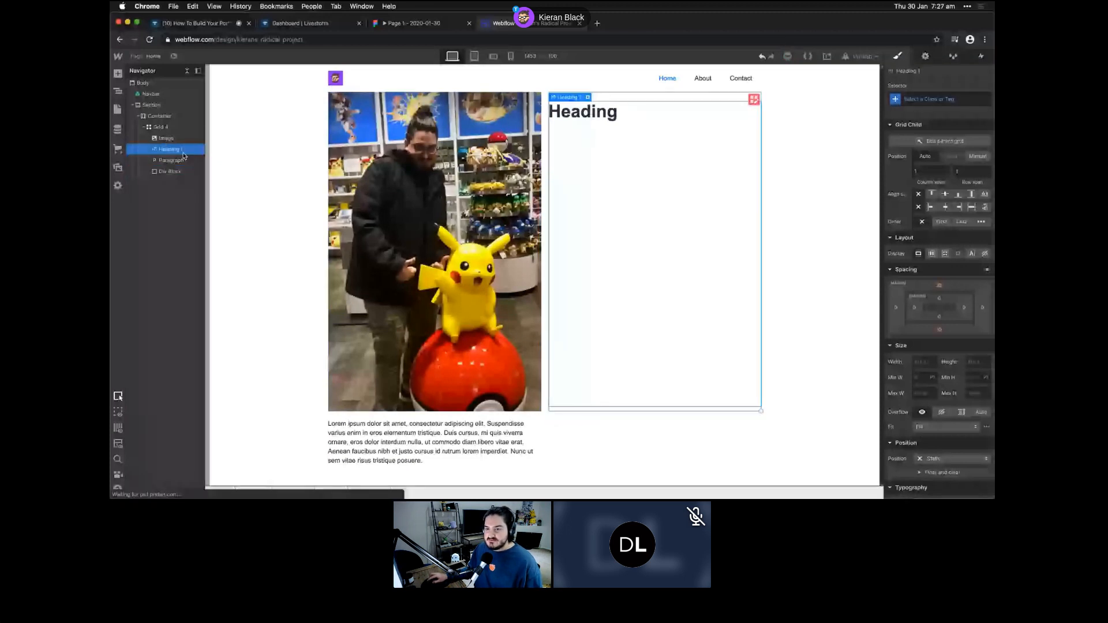
pyautogui.moveTo(183, 155); pyautogui.dragTo(173, 171)
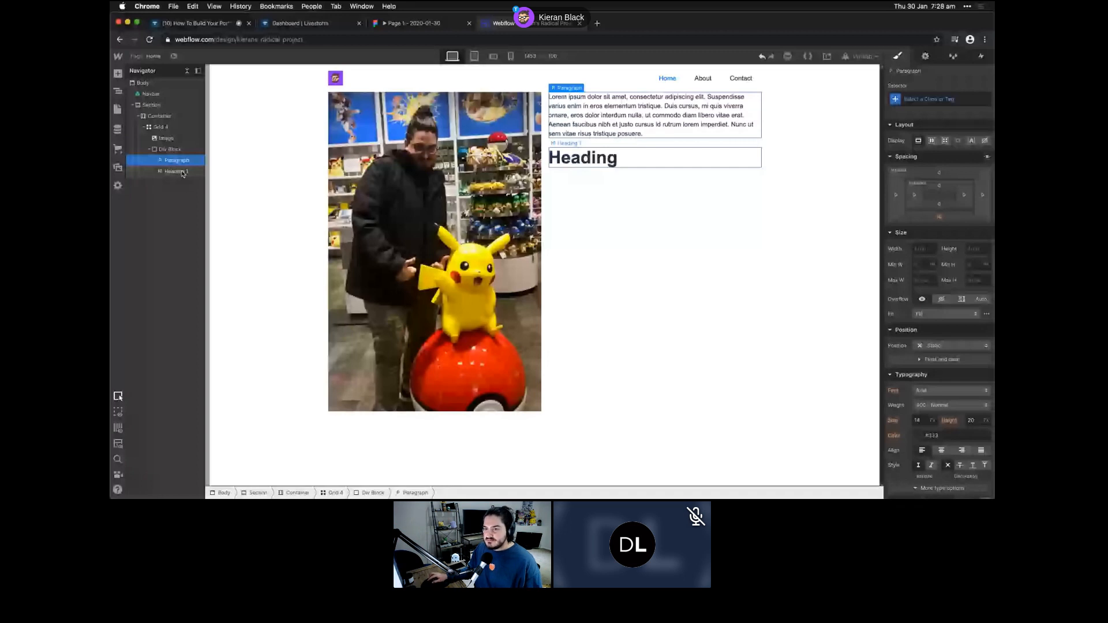
pyautogui.moveTo(183, 171); pyautogui.dragTo(173, 157)
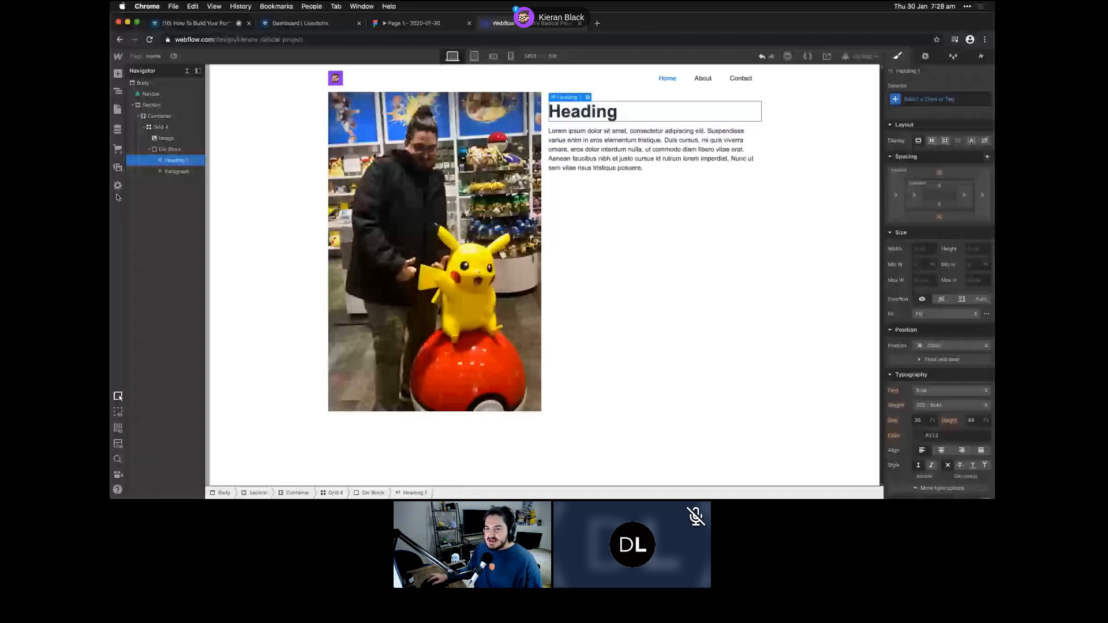
# - Move the photo into the right grid column and vertically centre the text Div Block
pyautogui.click(169, 139)
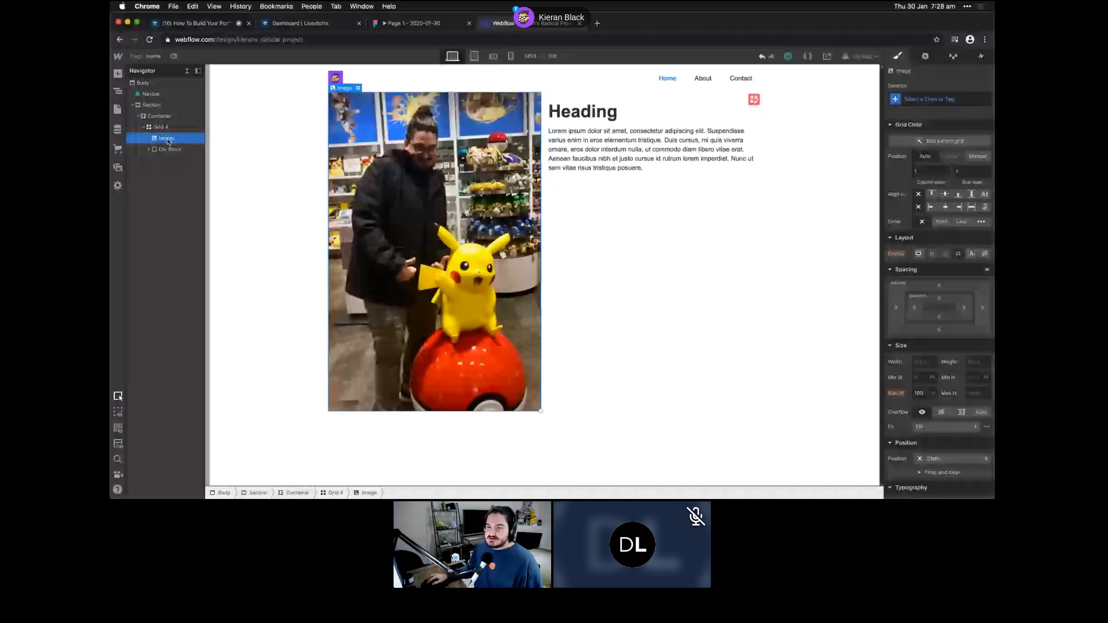
pyautogui.moveTo(167, 141); pyautogui.dragTo(166, 152)
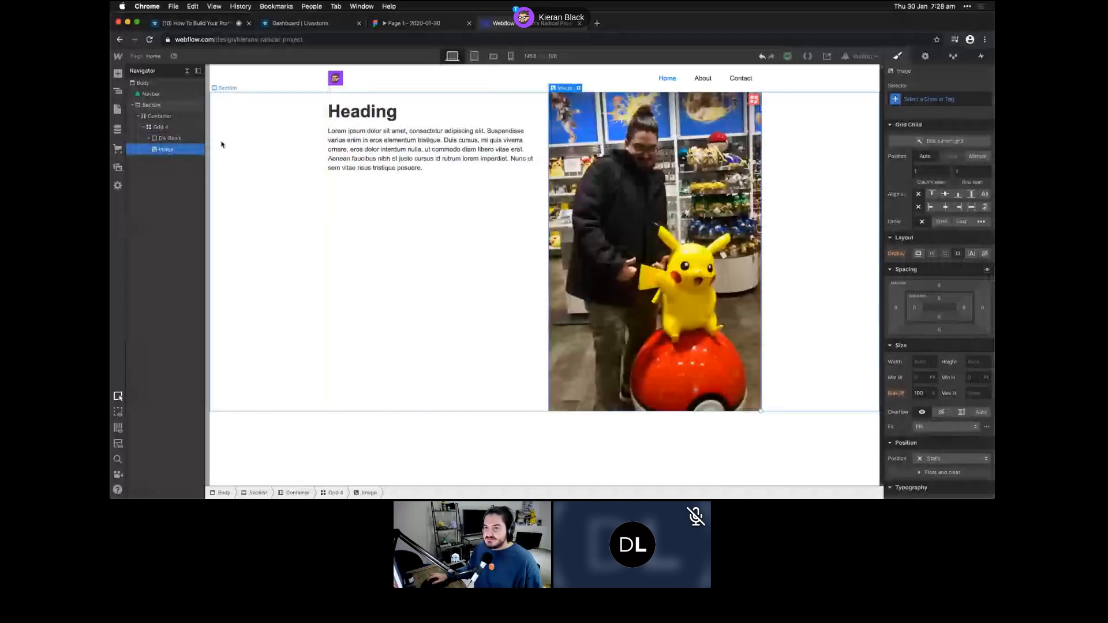
pyautogui.click(180, 140)
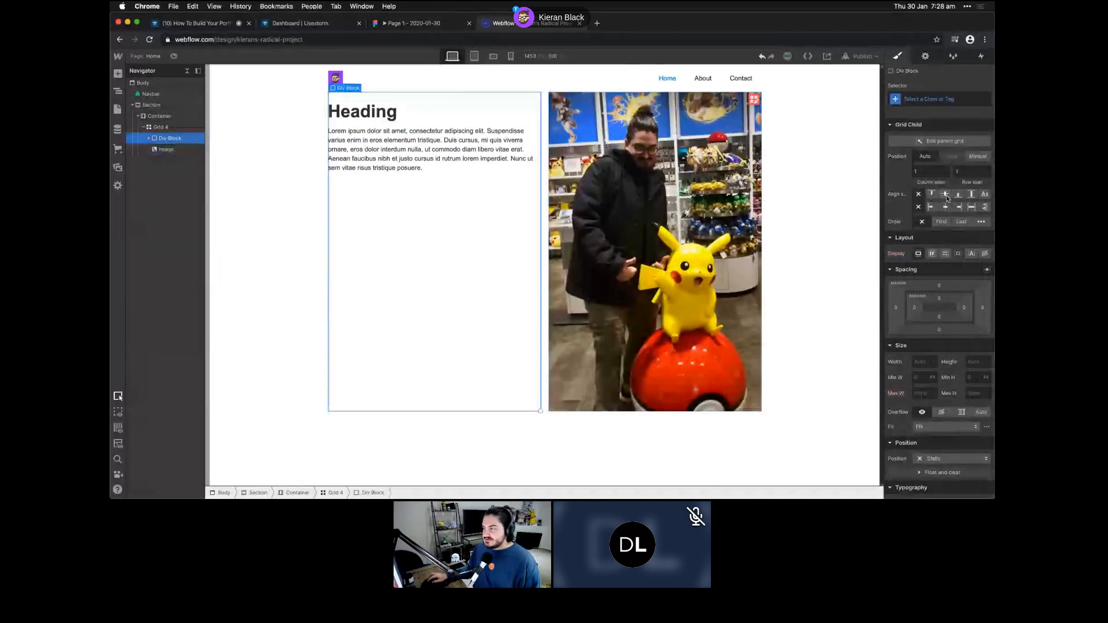
pyautogui.click(945, 194)
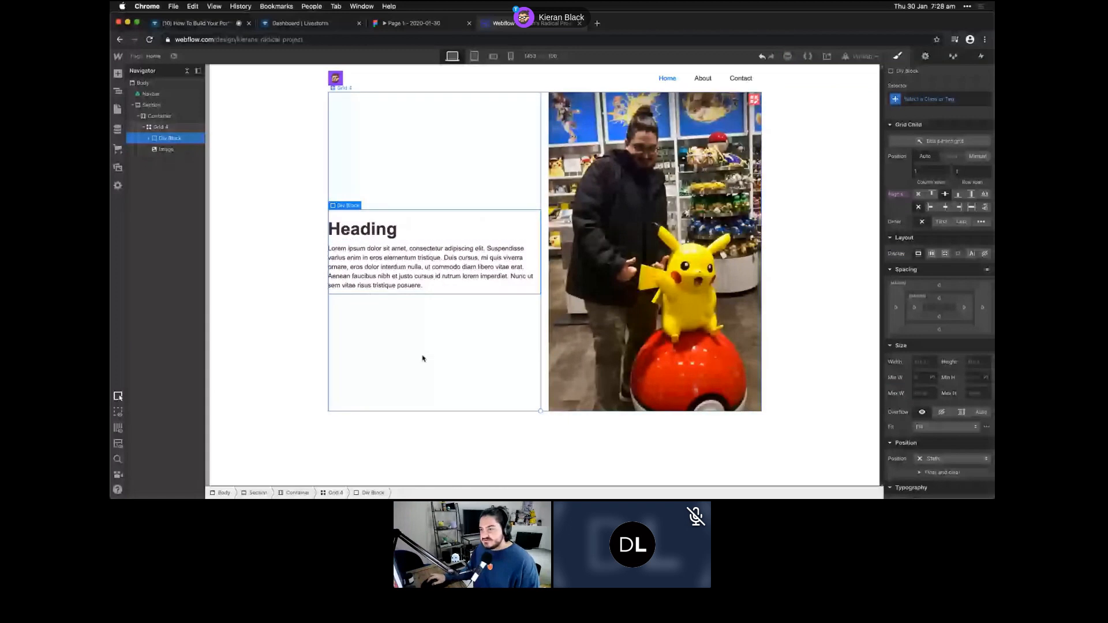
pyautogui.click(516, 332)
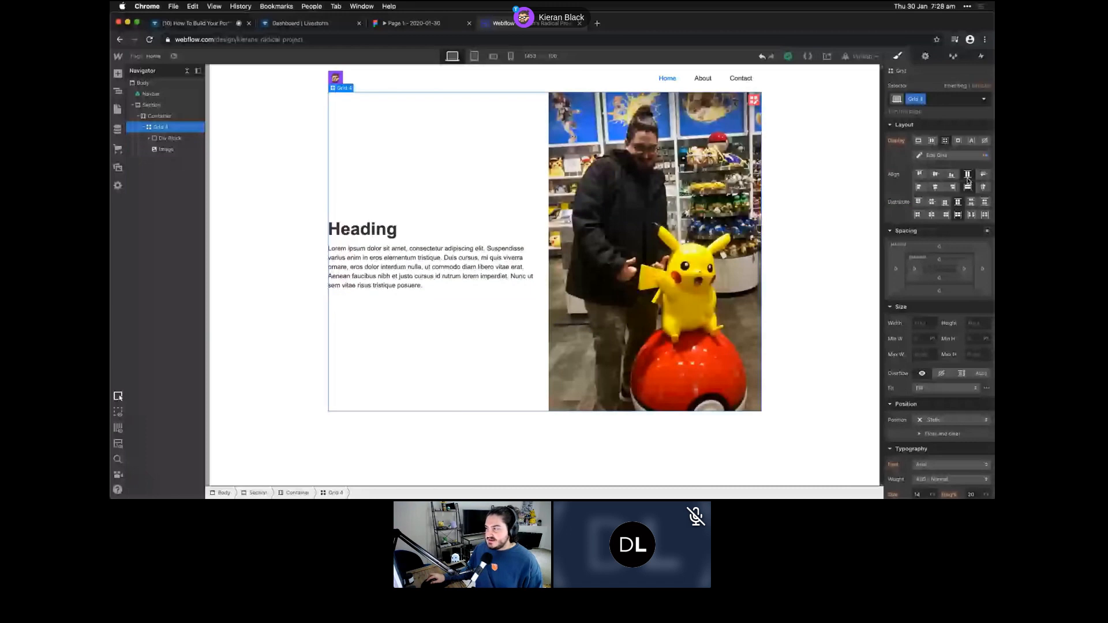
# - Set Grid 4's column gap to 48 px, then begin adding a new CMS collection
pyautogui.click(937, 155)
pyautogui.click(923, 173)
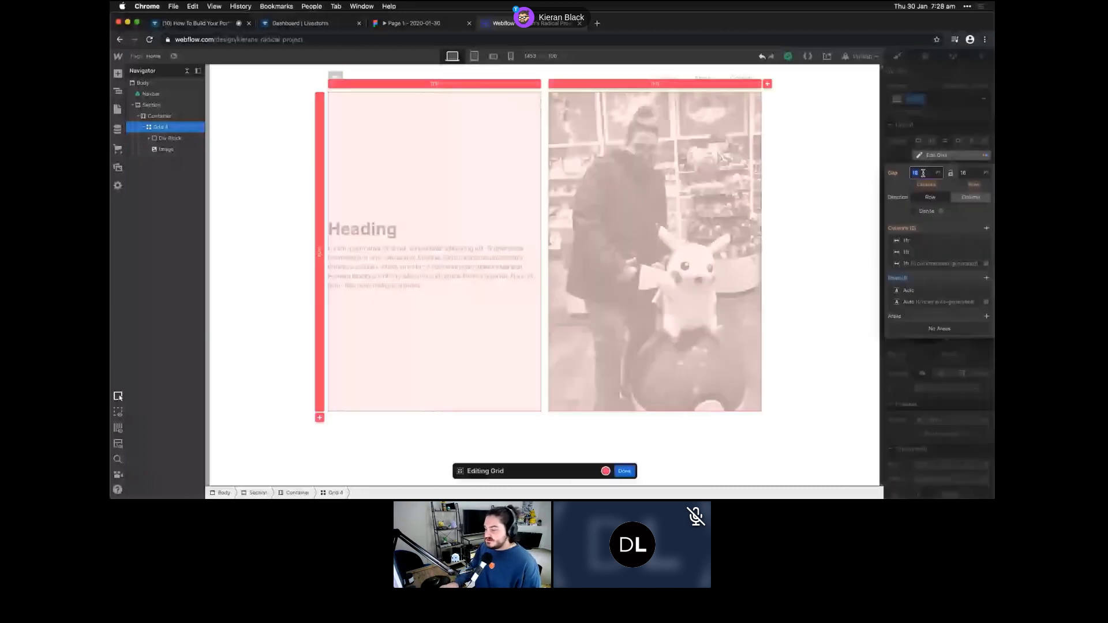
pyautogui.write('48')
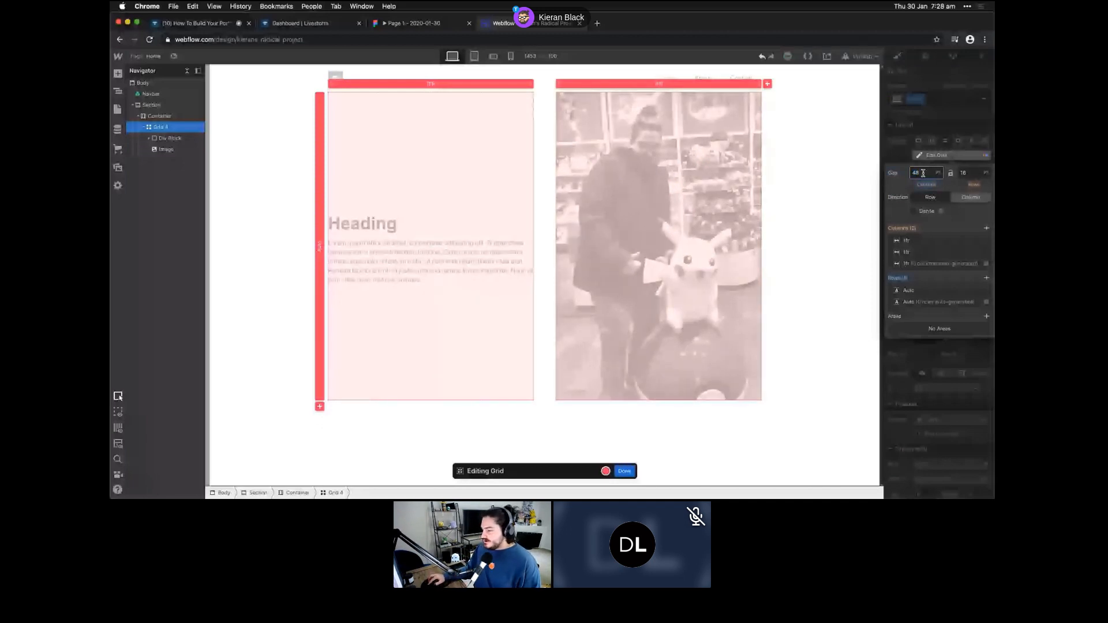
pyautogui.click(396, 188)
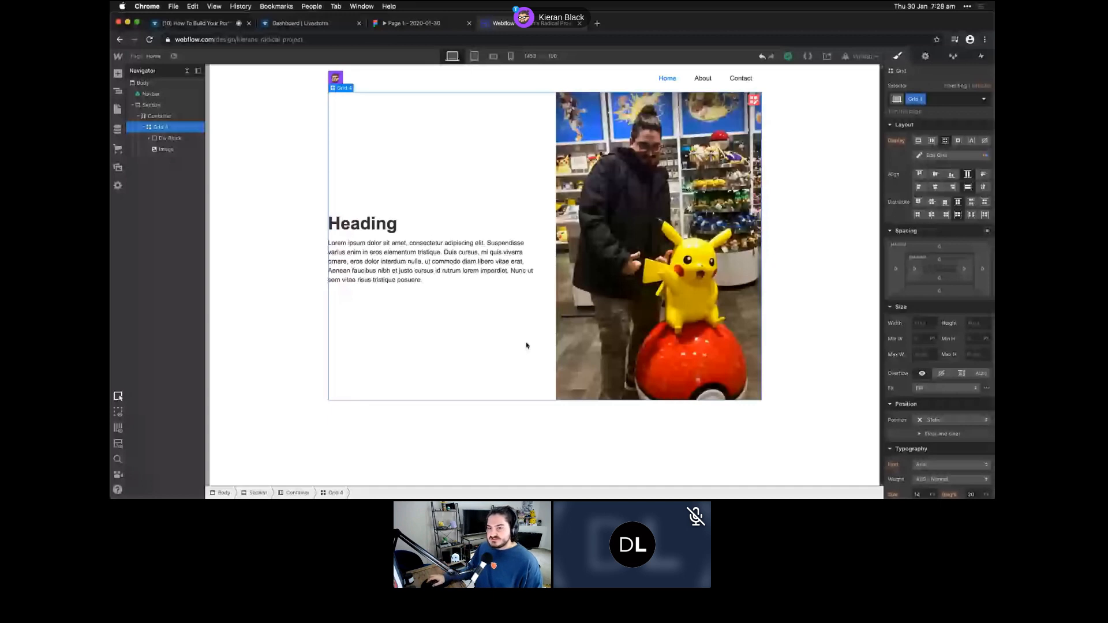
pyautogui.click(118, 131)
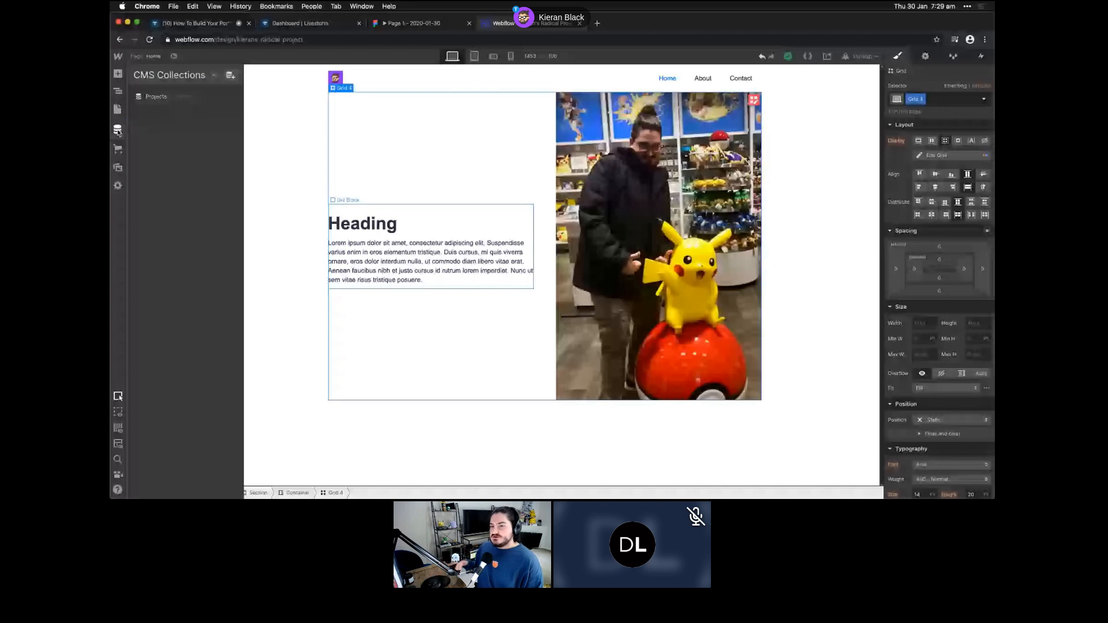
pyautogui.click(230, 75)
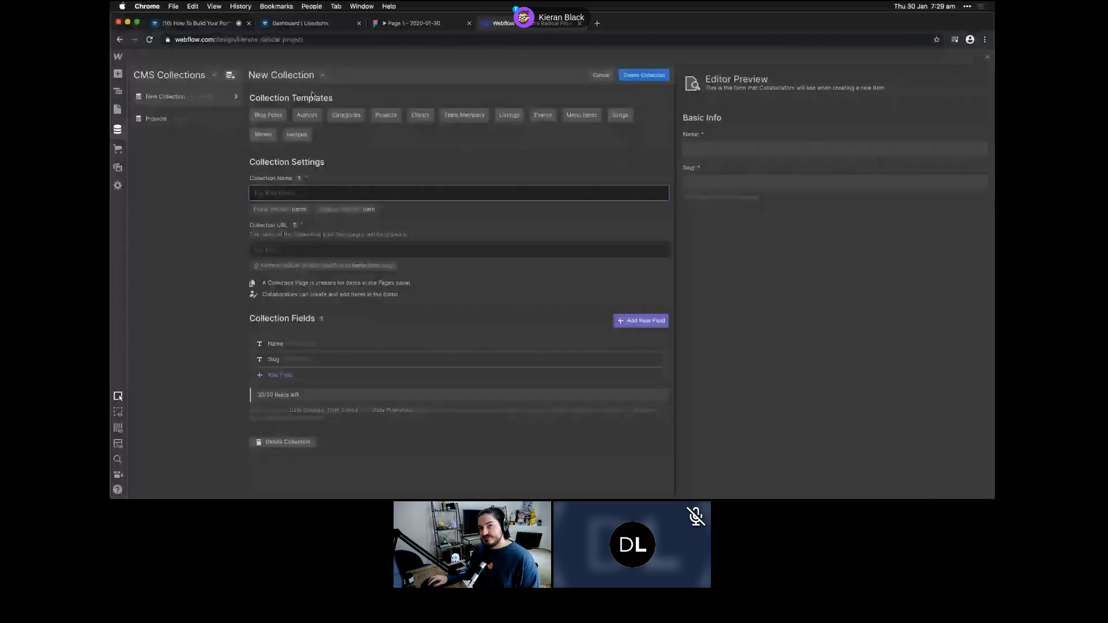
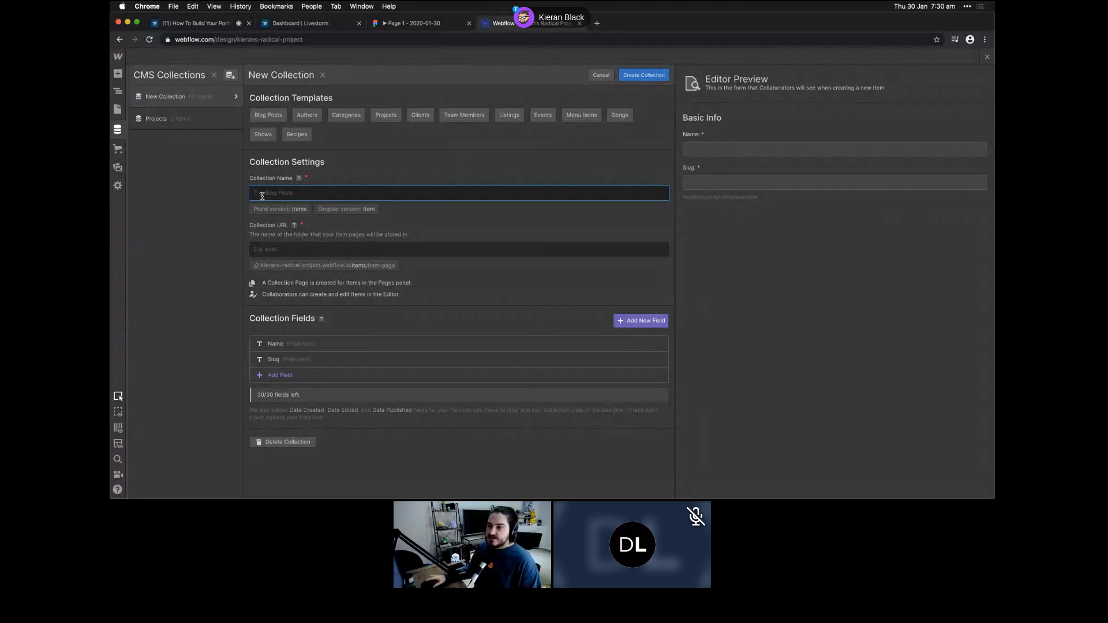
# - Discard the unfinished new collection and open the Capstone 1 item in Projects
pyautogui.click(600, 75)
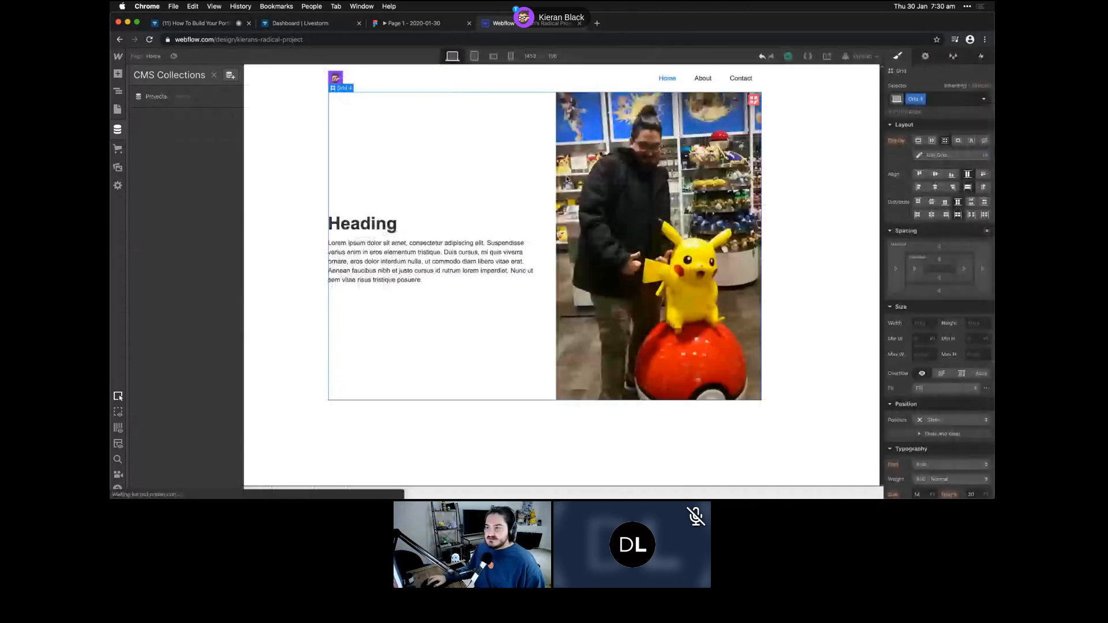
pyautogui.click(196, 98)
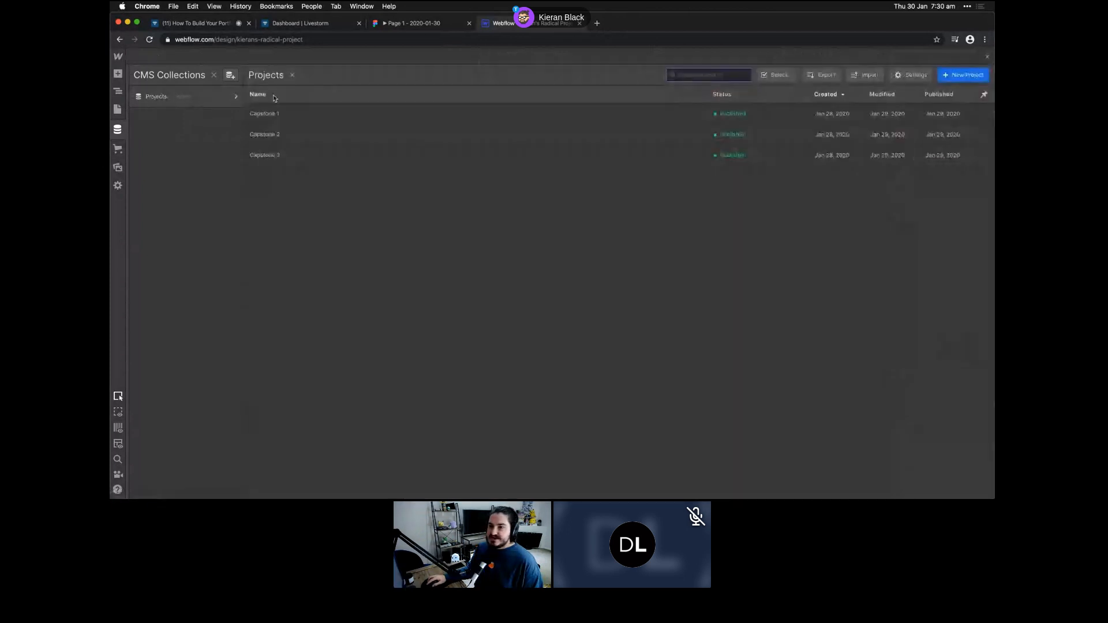
pyautogui.click(310, 111)
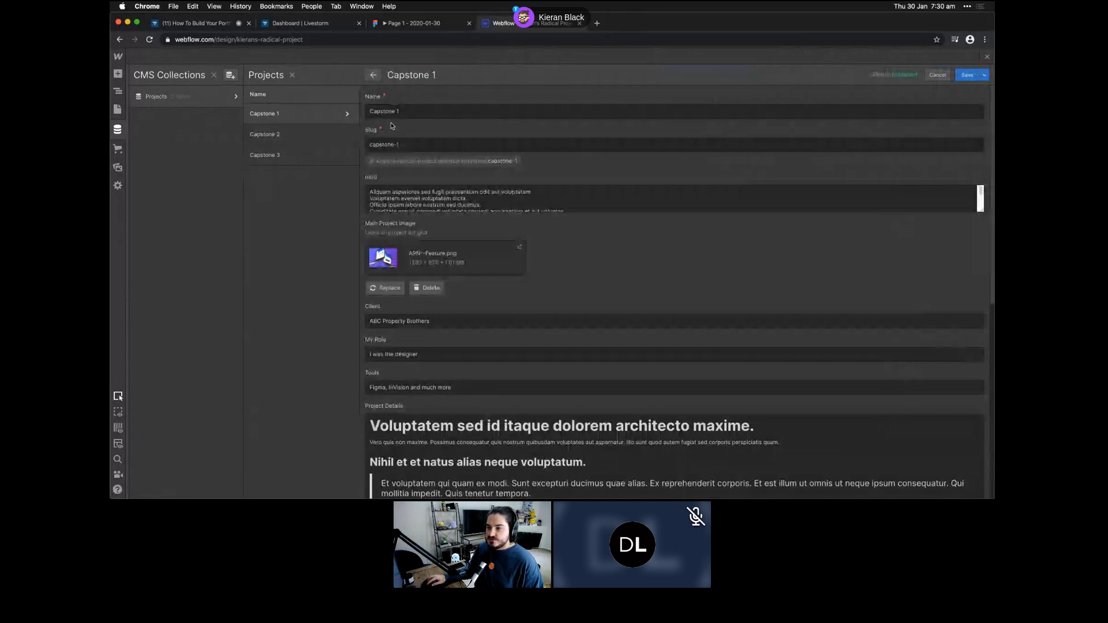
pyautogui.moveTo(409, 110); pyautogui.dragTo(337, 110)
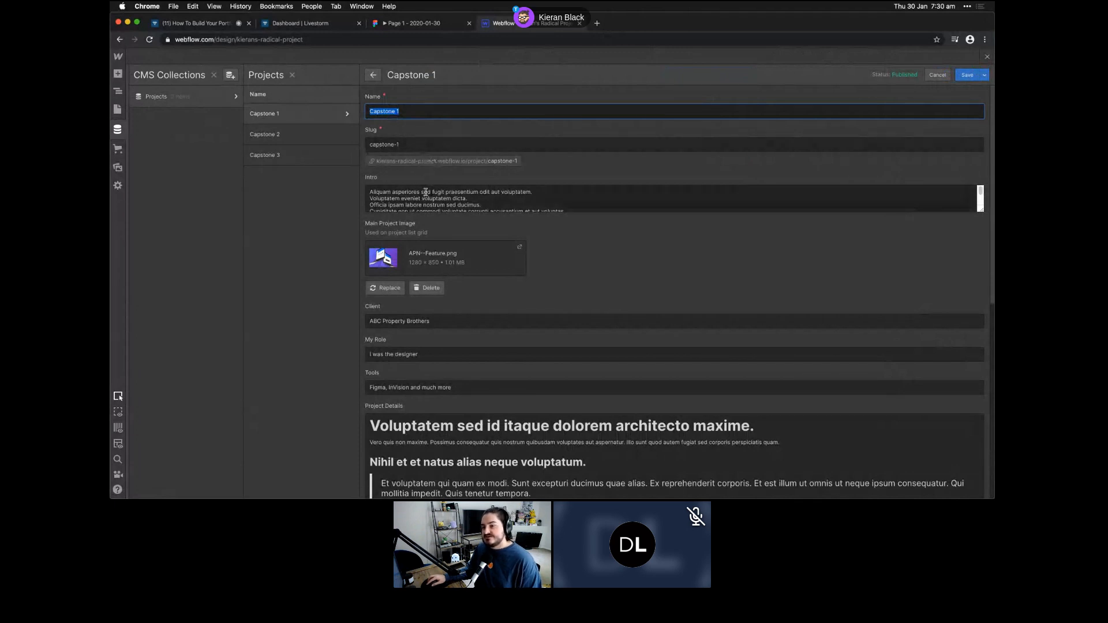
# - Scroll through Capstone 1's fields down to its conclusion text, then close CMS Collections
pyautogui.scroll(-3, 384, 200)
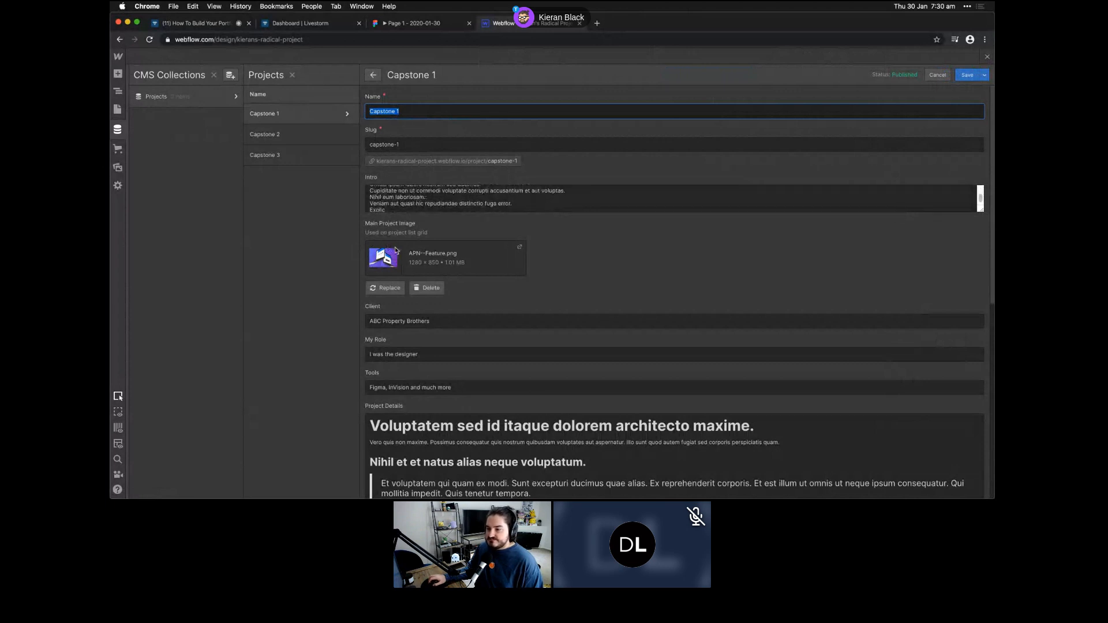
pyautogui.scroll(-3, 395, 249)
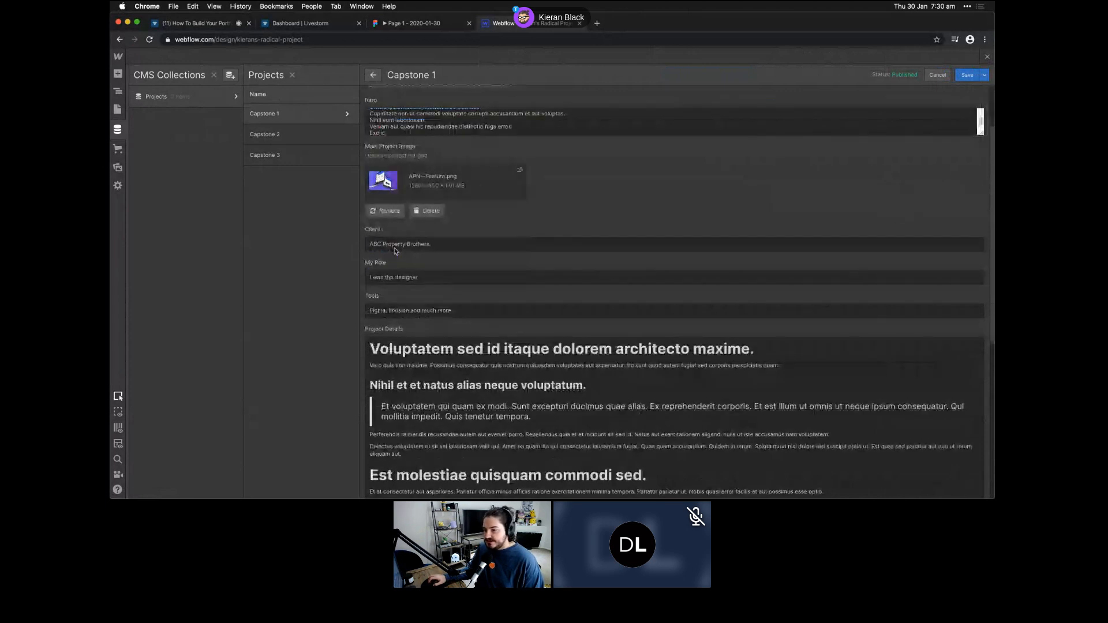
pyautogui.scroll(-4, 395, 251)
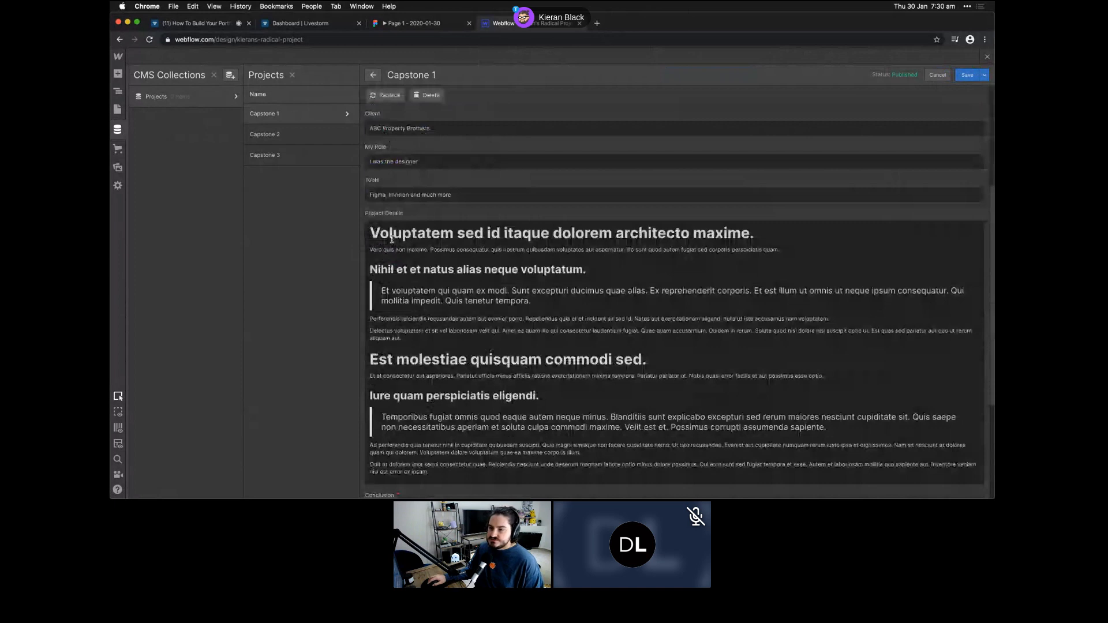
pyautogui.scroll(-2, 392, 239)
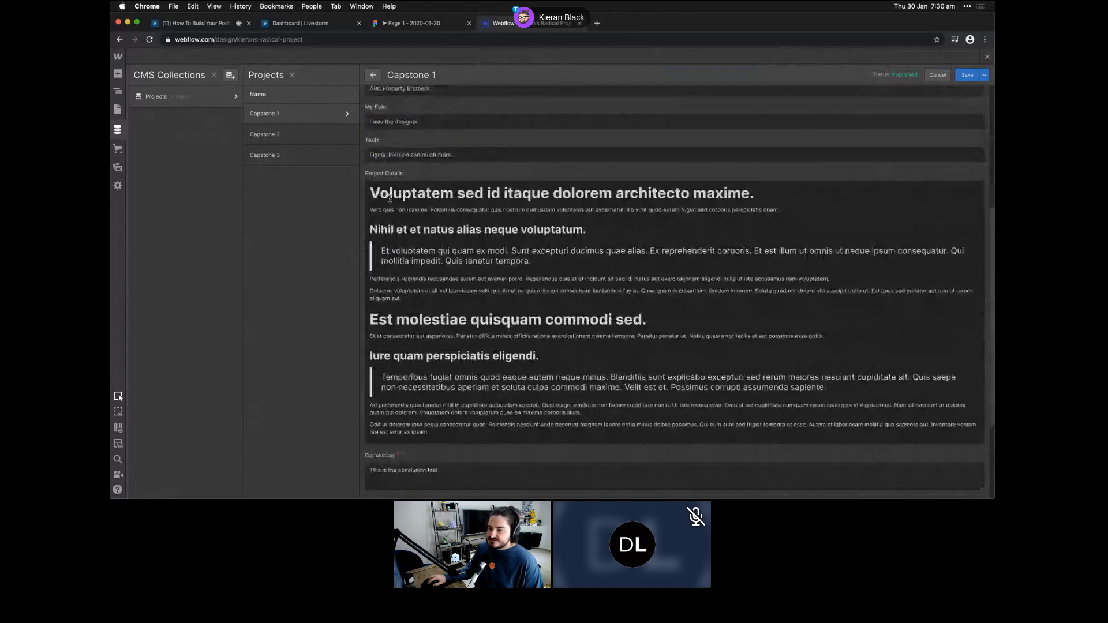
pyautogui.scroll(-5, 389, 217)
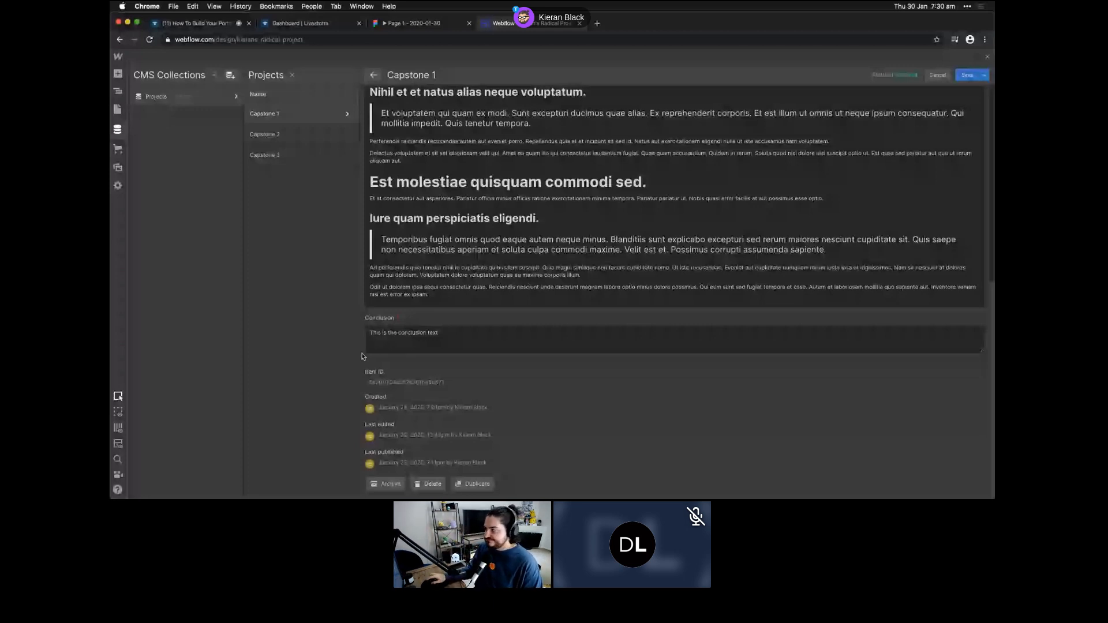
pyautogui.click(987, 58)
# - Add a new Section to the page body with a Container inside it
pyautogui.click(159, 84)
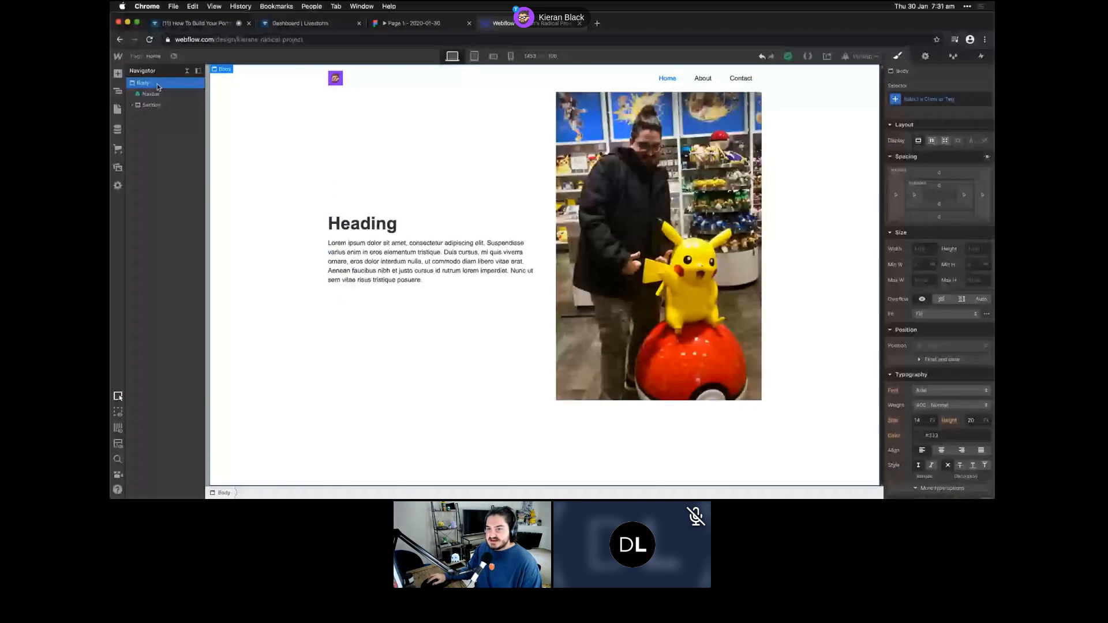
pyautogui.click(117, 75)
pyautogui.click(143, 108)
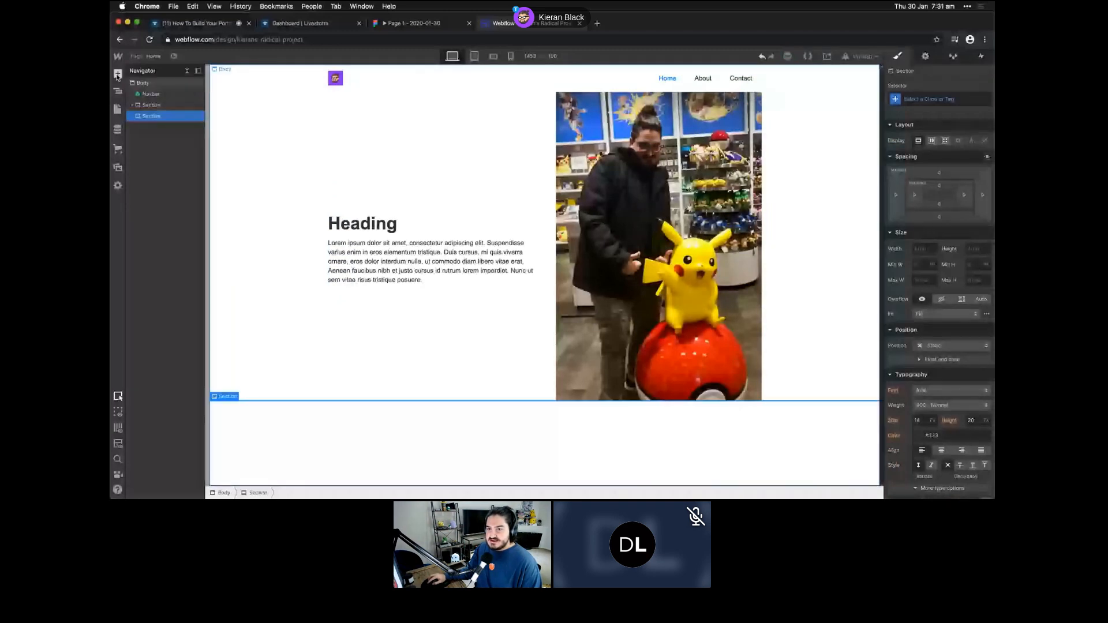
pyautogui.click(118, 75)
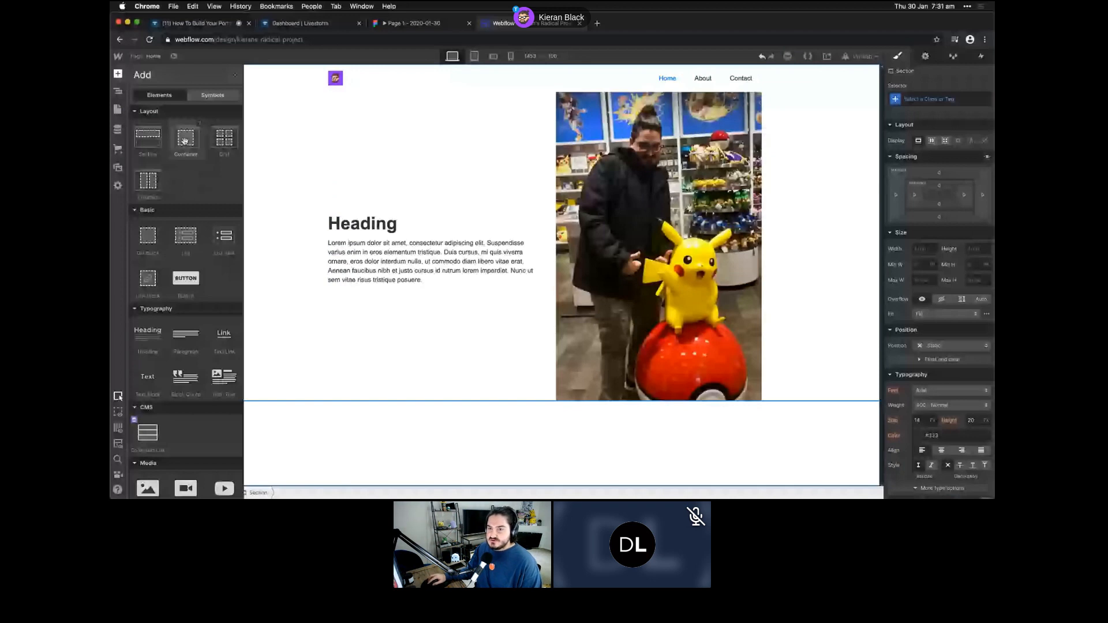
pyautogui.click(184, 141)
pyautogui.click(118, 72)
# - Try a three-column Grid in the container, delete it, and add a Collection List instead
pyautogui.click(117, 72)
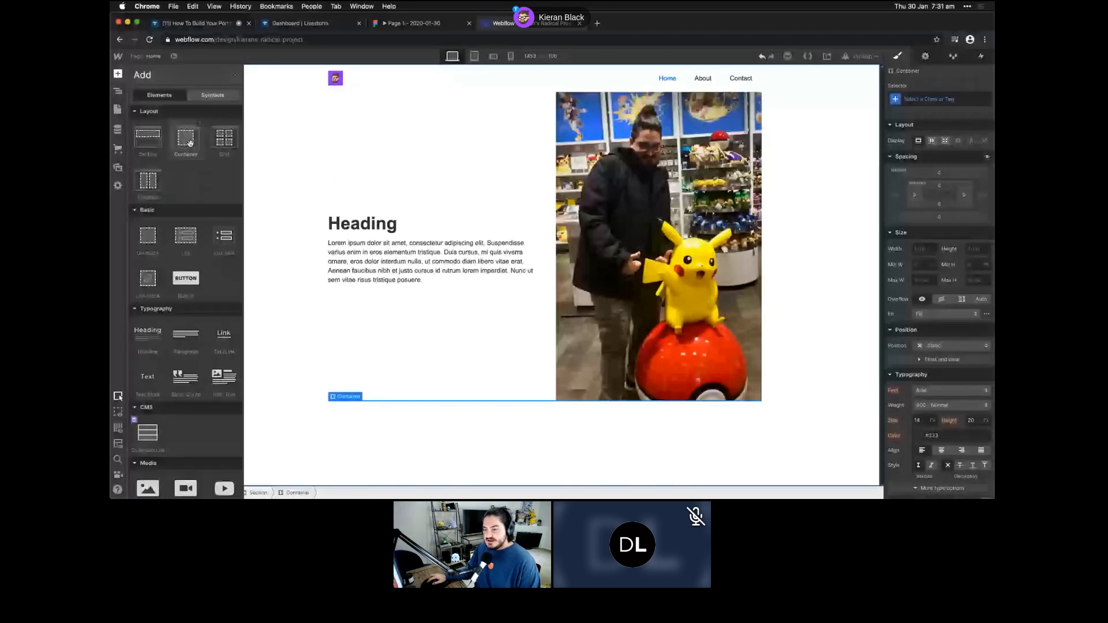
pyautogui.click(224, 138)
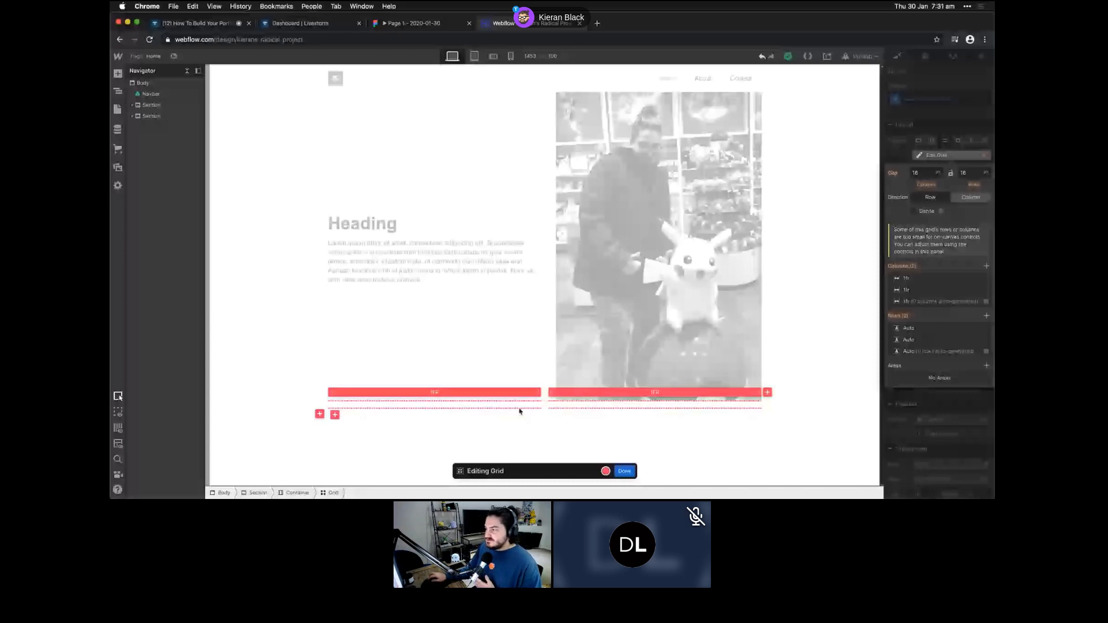
pyautogui.click(986, 266)
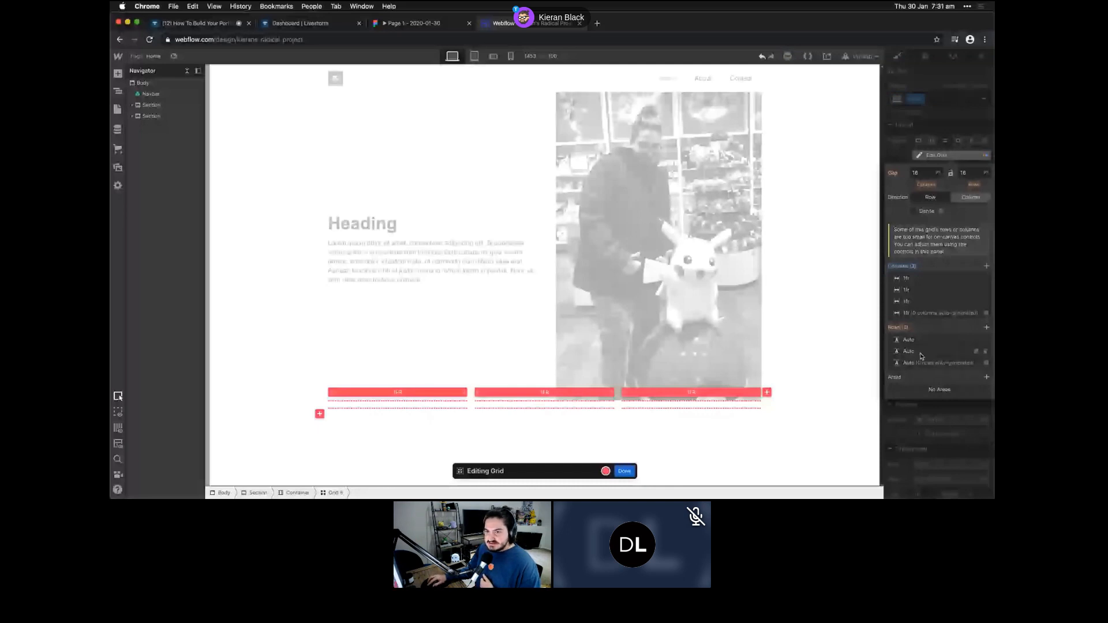
pyautogui.press('Escape')
pyautogui.click(132, 117)
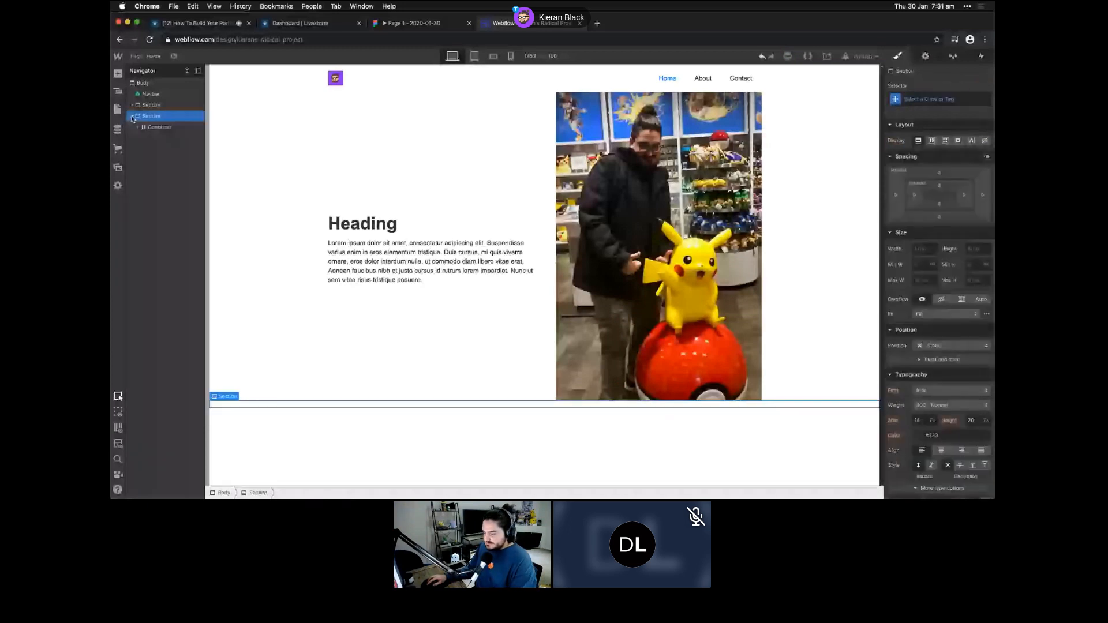
pyautogui.press('Delete')
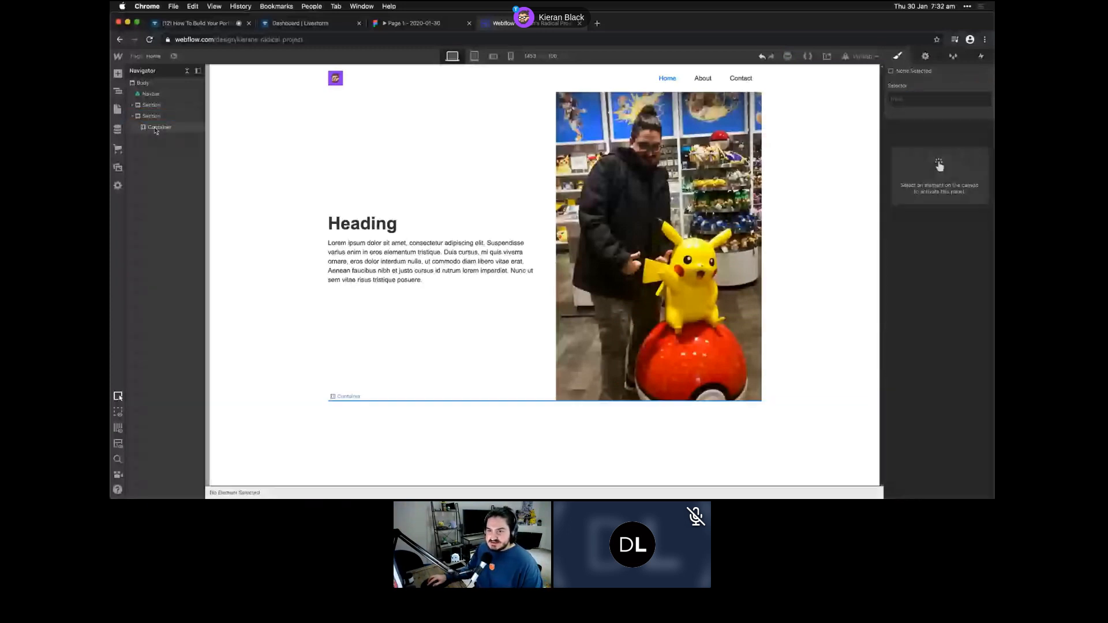
pyautogui.click(156, 128)
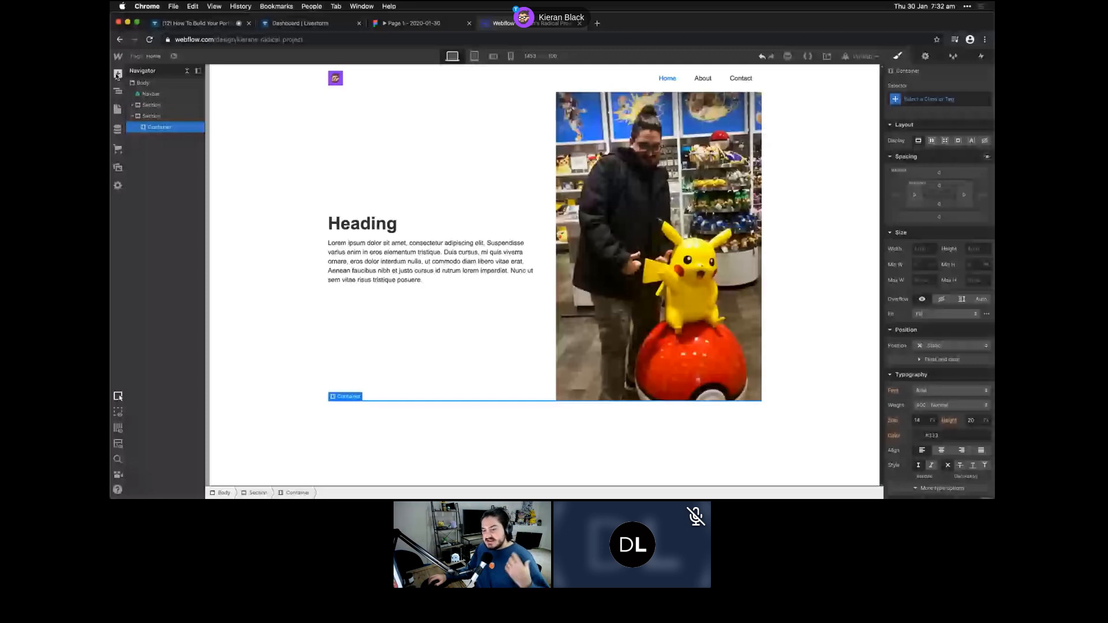
pyautogui.click(117, 74)
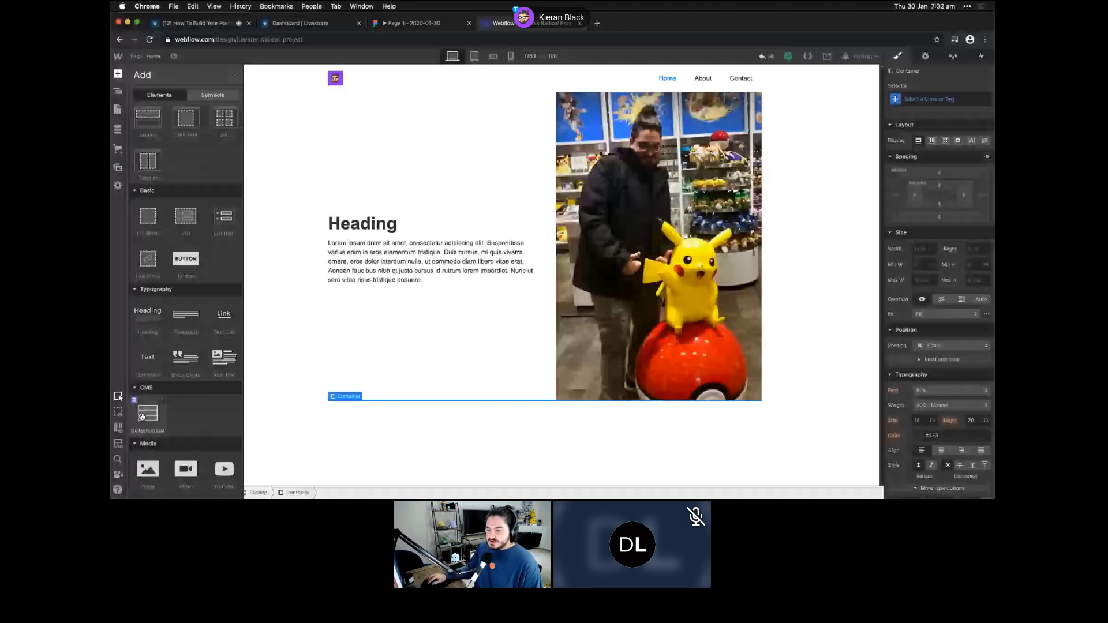
pyautogui.click(142, 417)
# - Set the Collection List's source to Projects and inspect its Collection Item in the Navigator
pyautogui.click(371, 432)
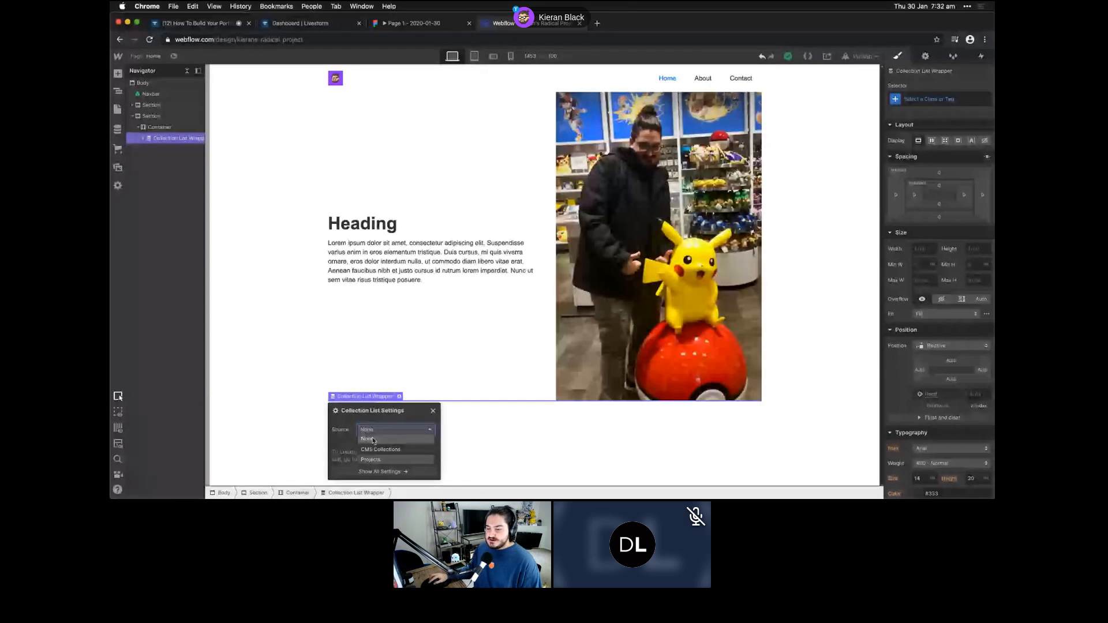
pyautogui.click(372, 459)
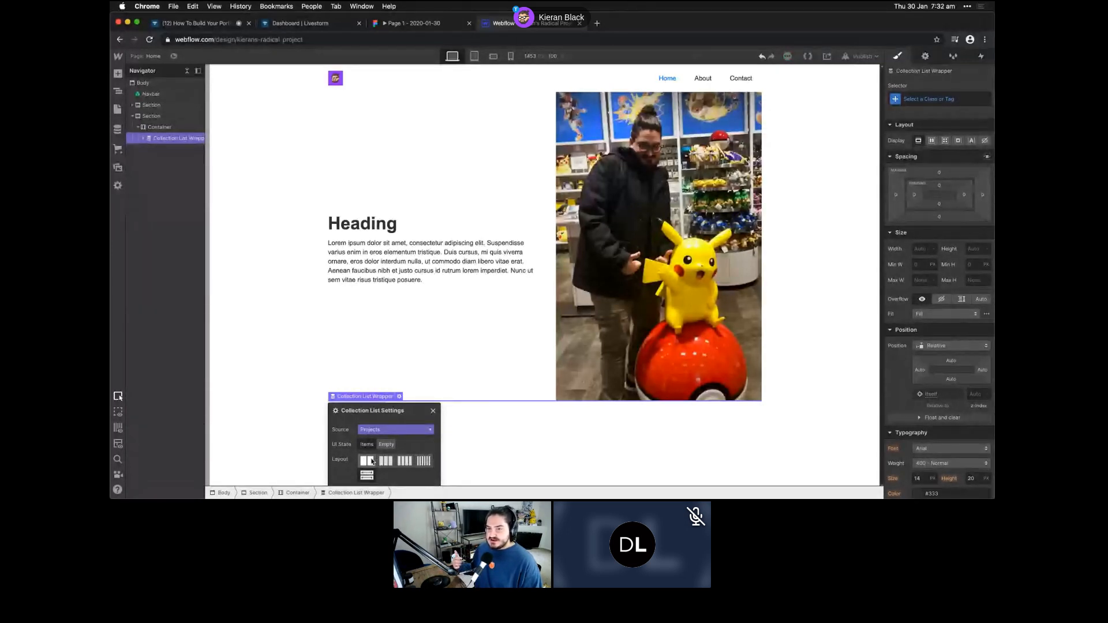
pyautogui.click(433, 411)
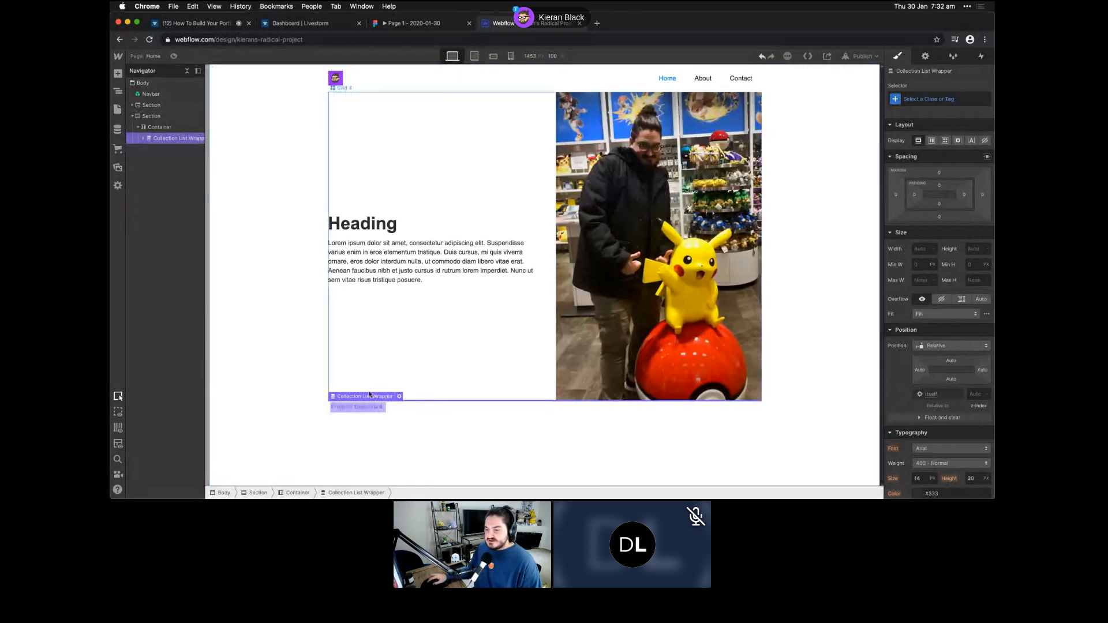
pyautogui.click(143, 138)
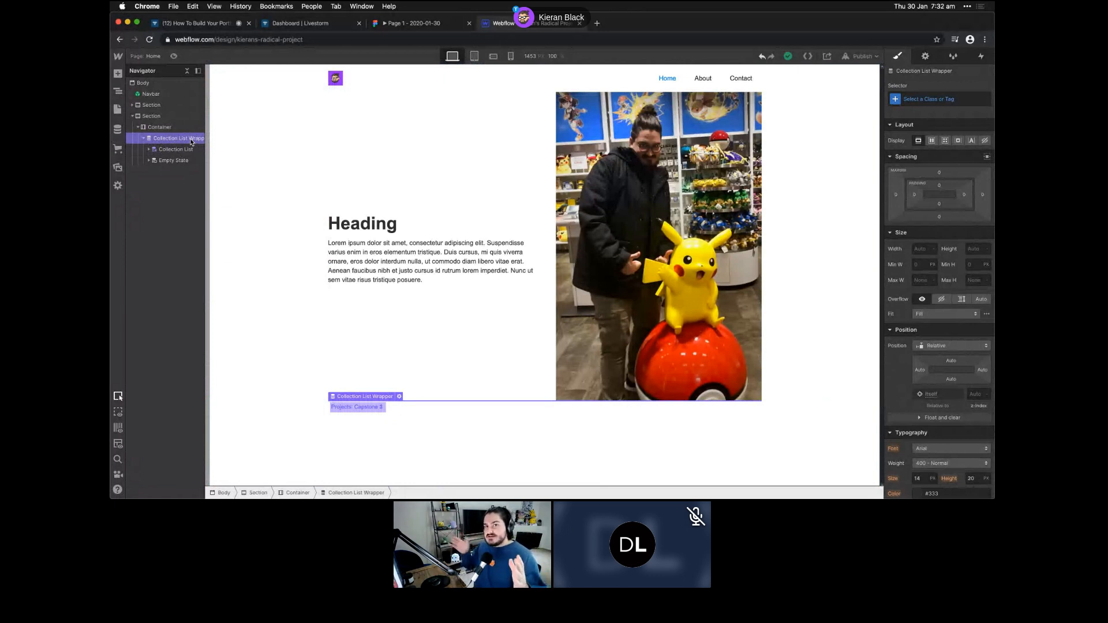
pyautogui.click(149, 149)
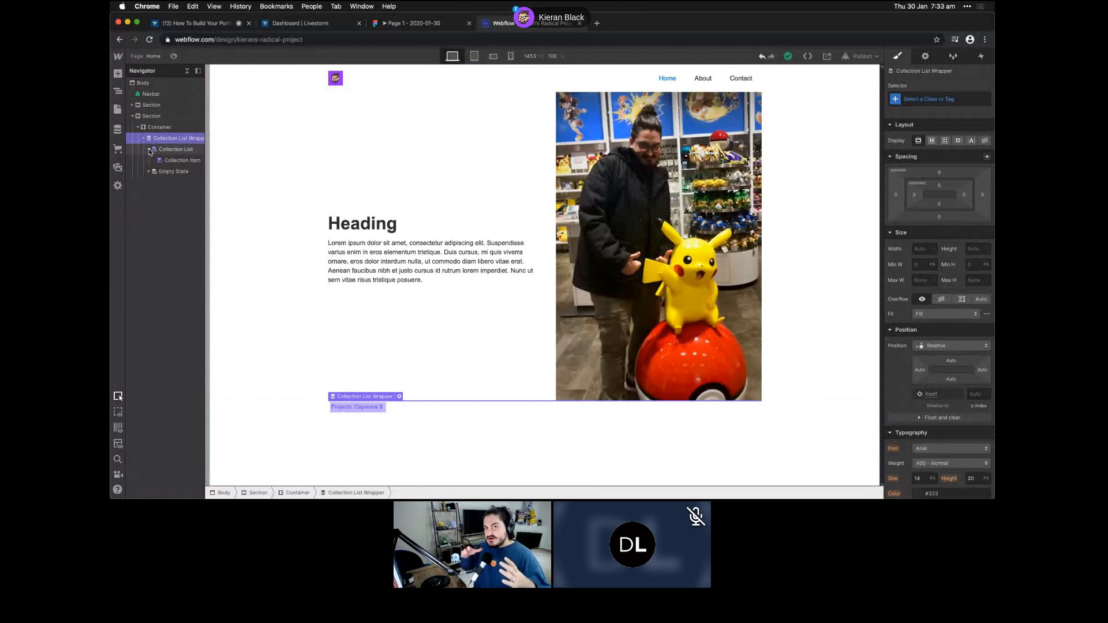
pyautogui.click(180, 161)
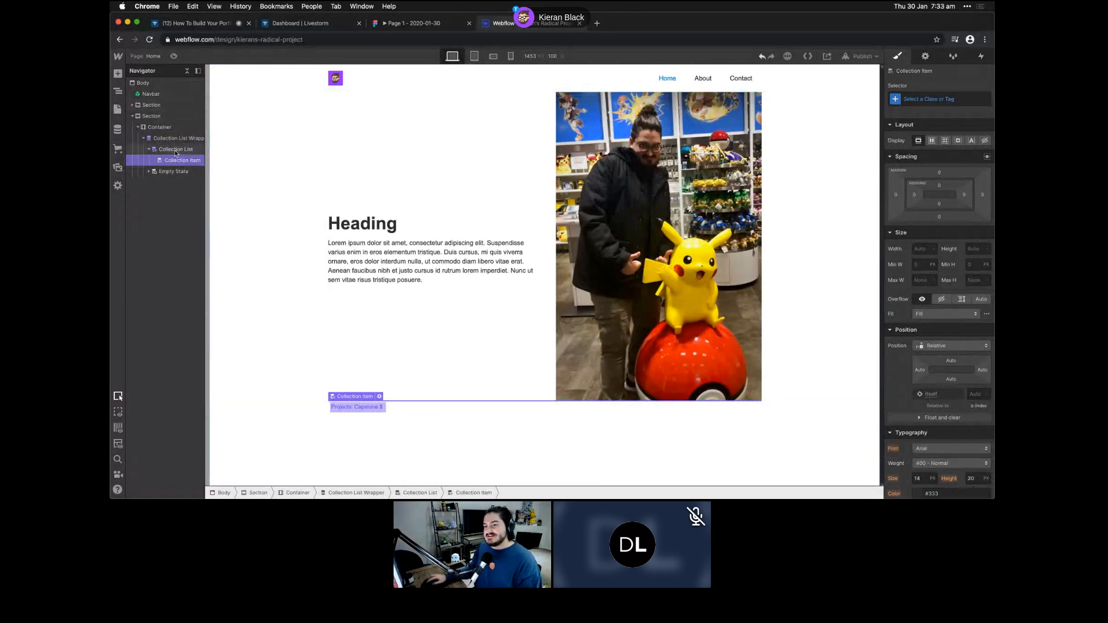
pyautogui.click(177, 151)
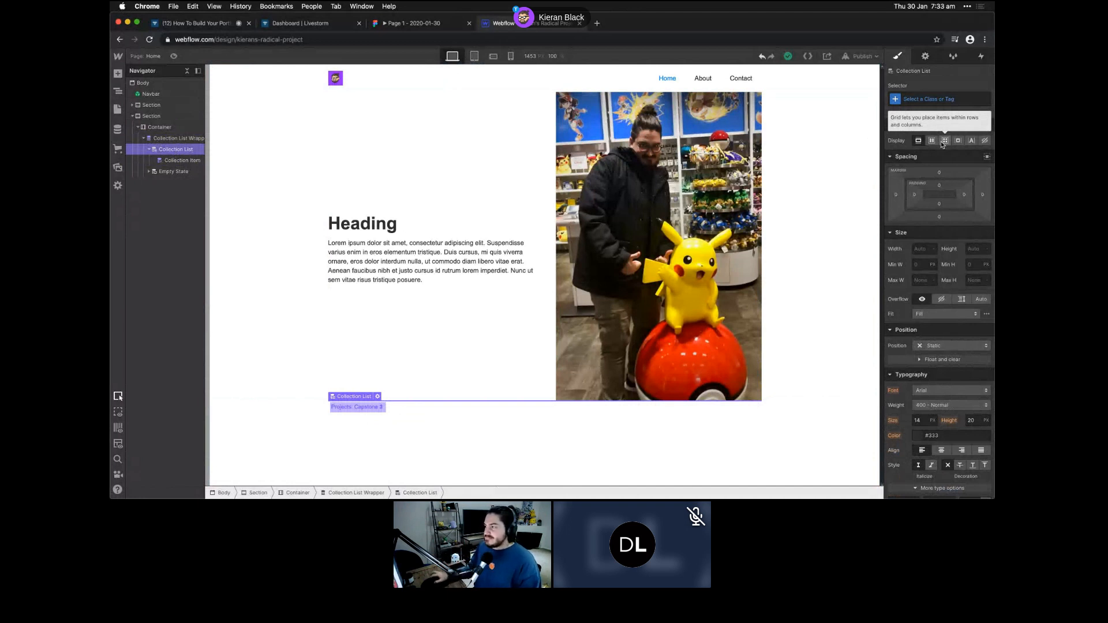
pyautogui.click(943, 141)
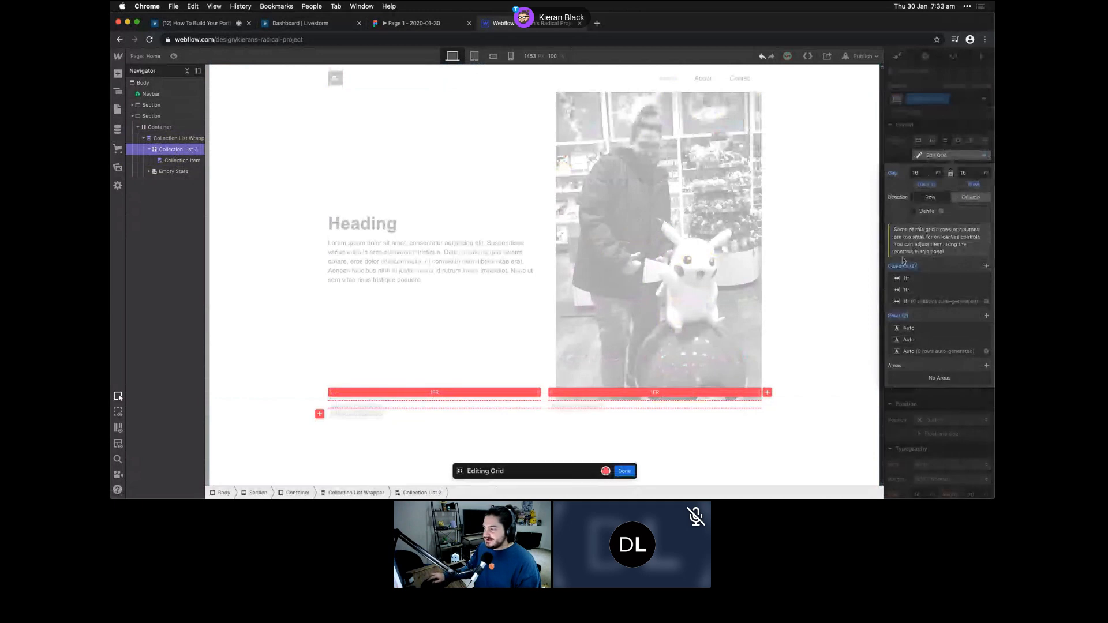
pyautogui.click(985, 265)
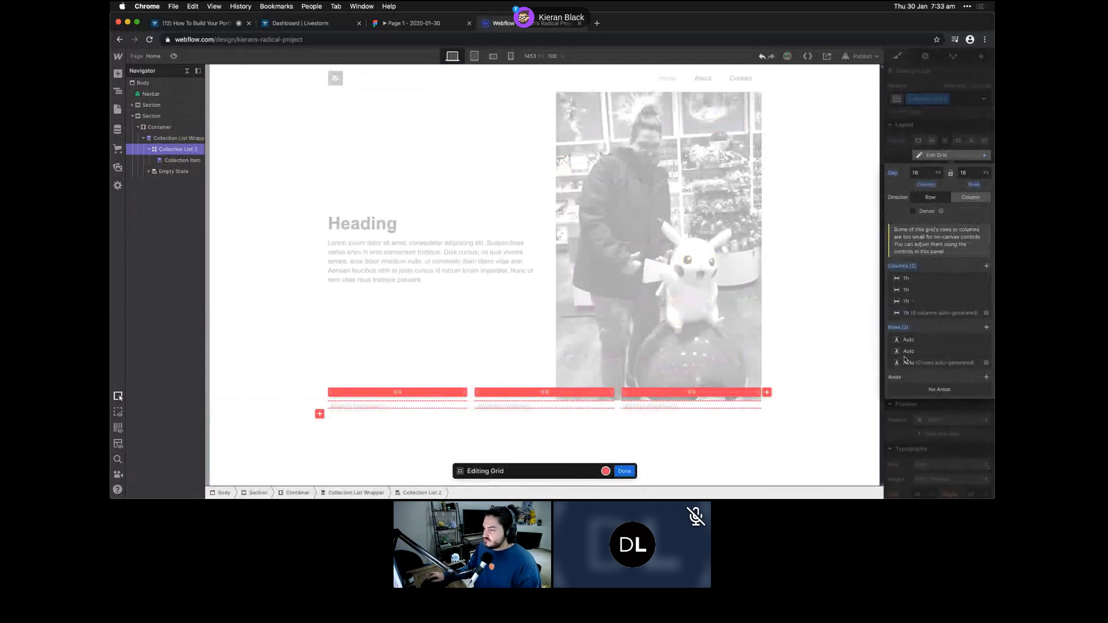
pyautogui.click(986, 351)
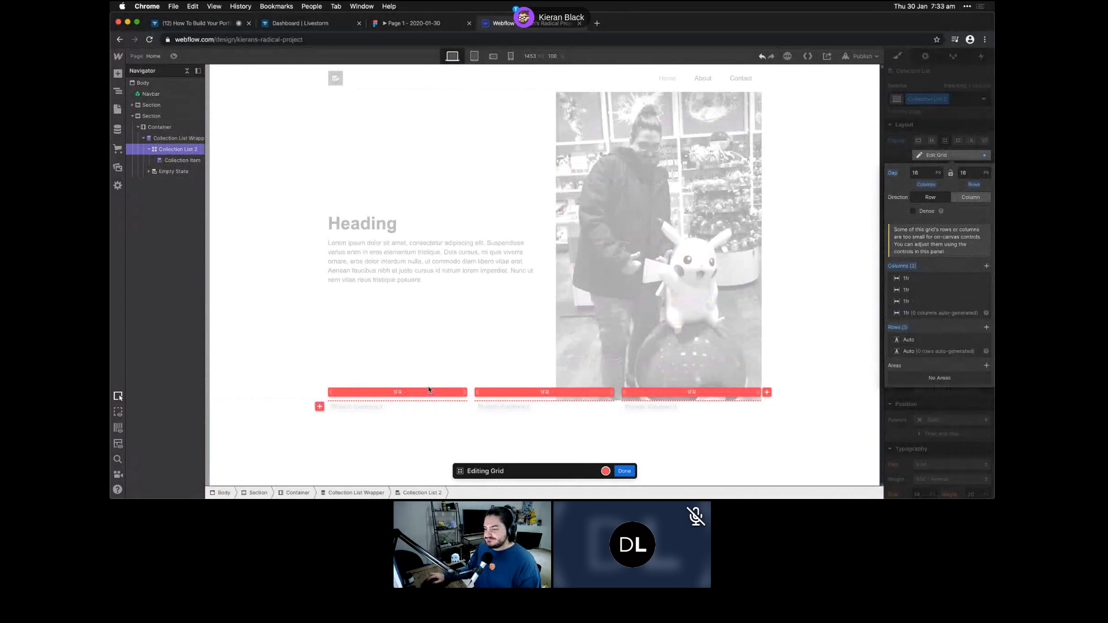
pyautogui.click(624, 471)
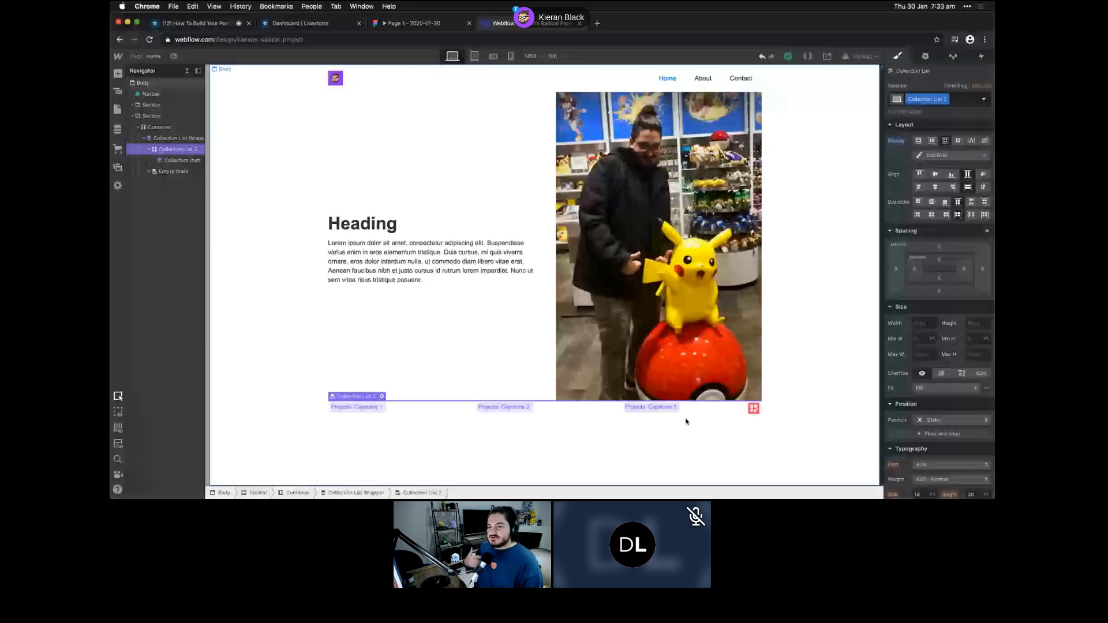
pyautogui.click(173, 162)
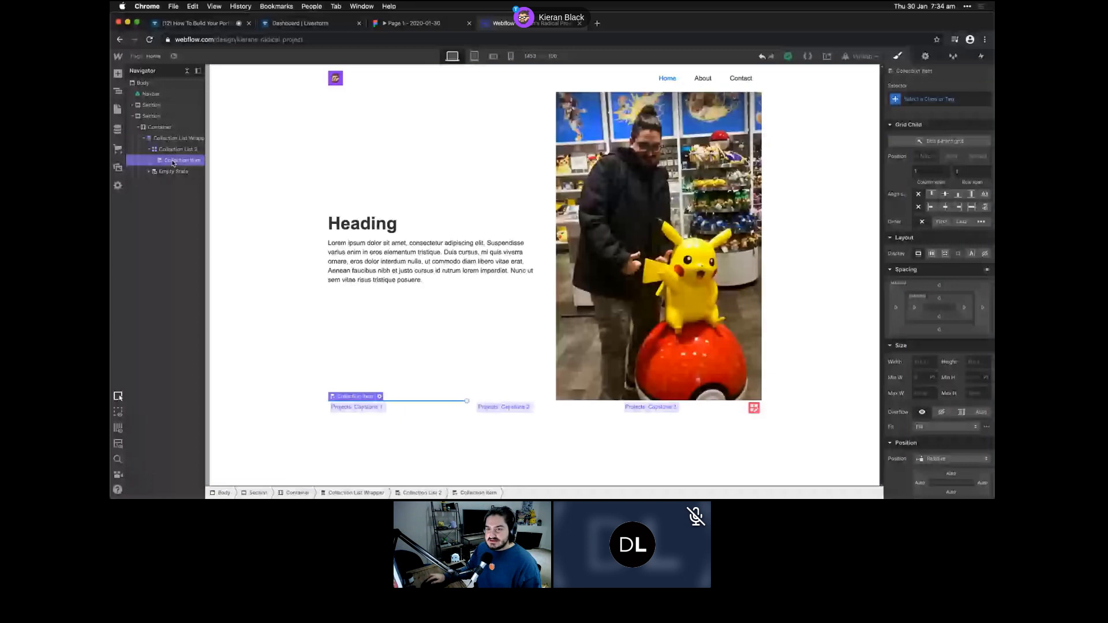
# - Place a Link Block in the Collection Item linking to the Current Project page
pyautogui.click(117, 75)
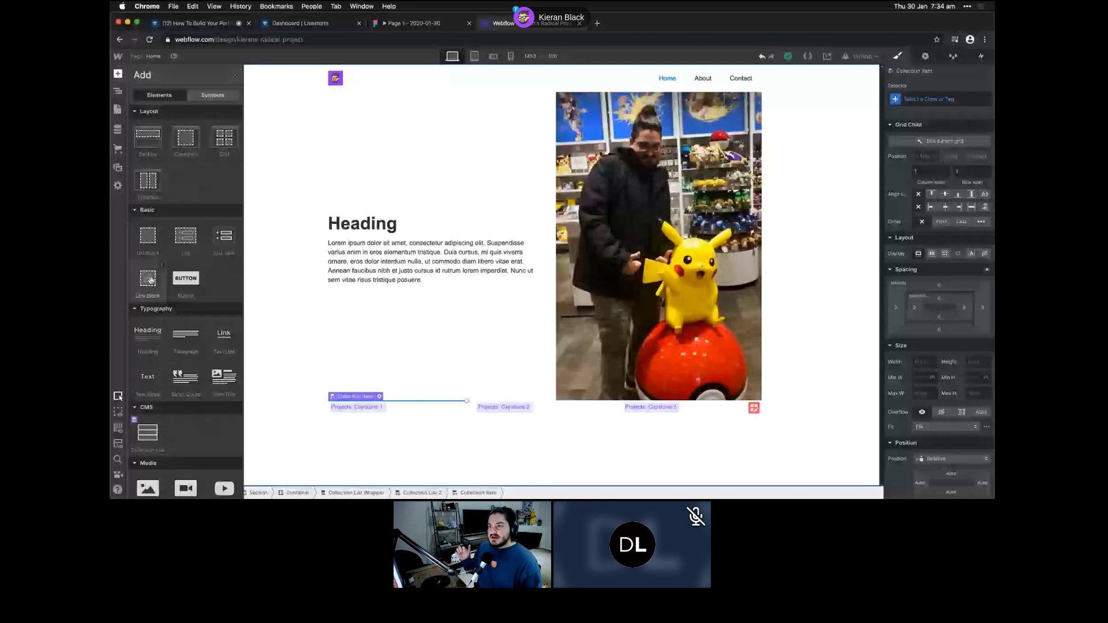
pyautogui.moveTo(151, 281); pyautogui.dragTo(352, 401)
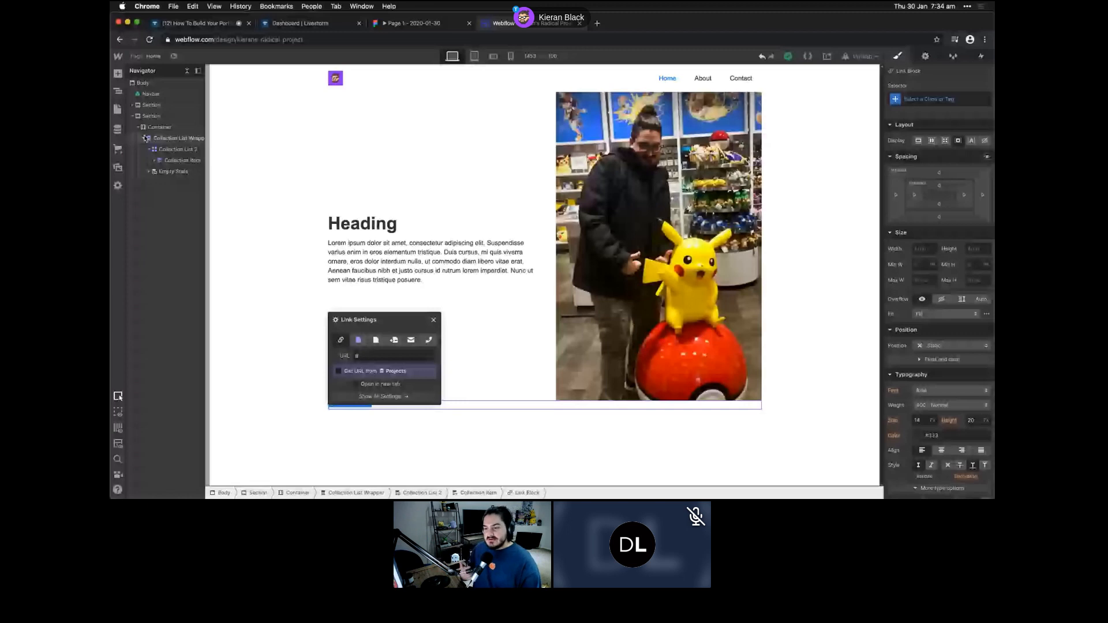
pyautogui.click(359, 340)
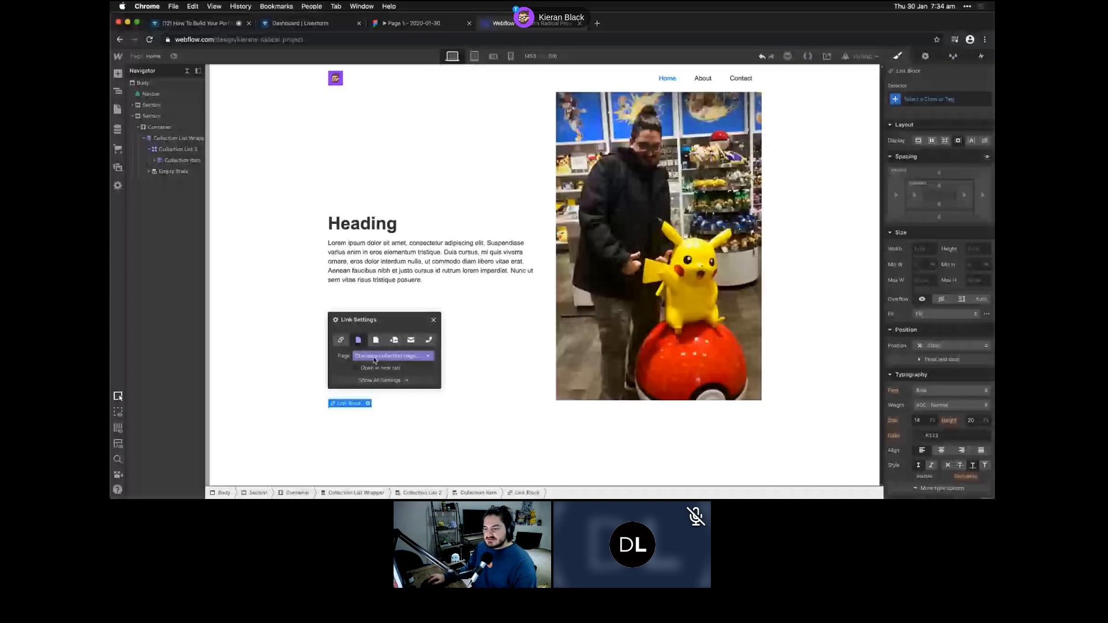
pyautogui.click(374, 357)
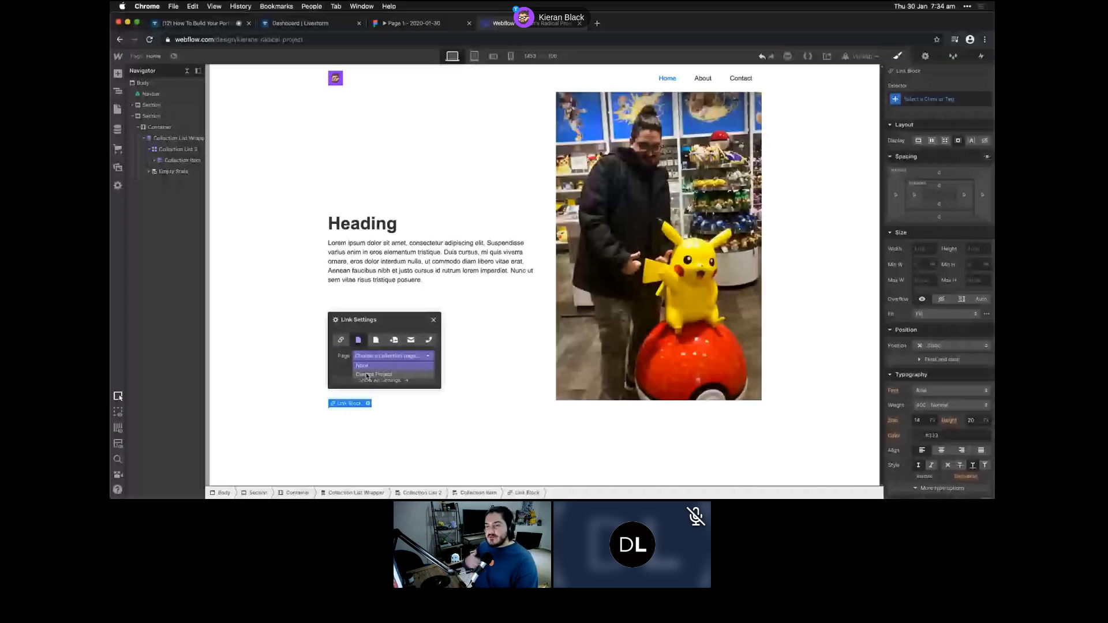
pyautogui.click(367, 375)
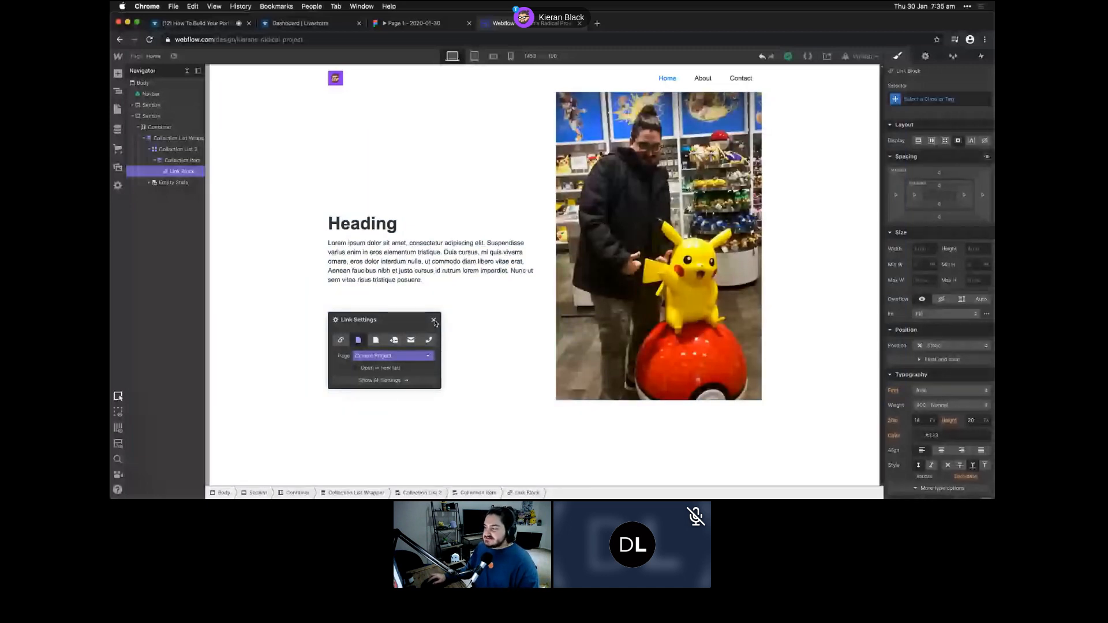
pyautogui.click(176, 172)
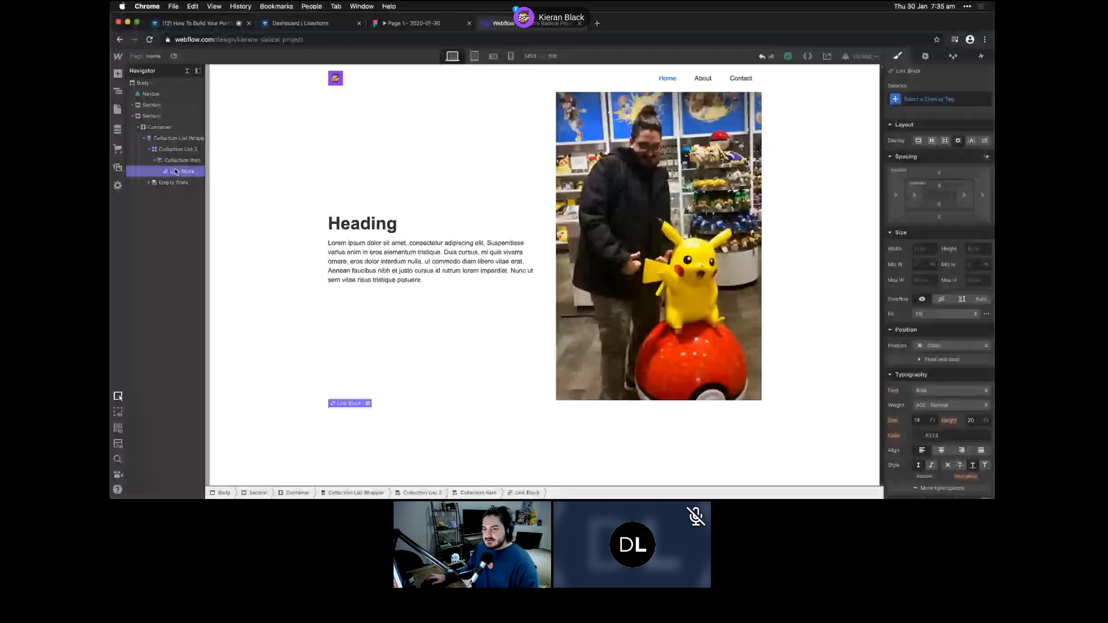
# - Set the Link Block's display to Grid and remove one 1fr column, leaving a single column
pyautogui.click(944, 141)
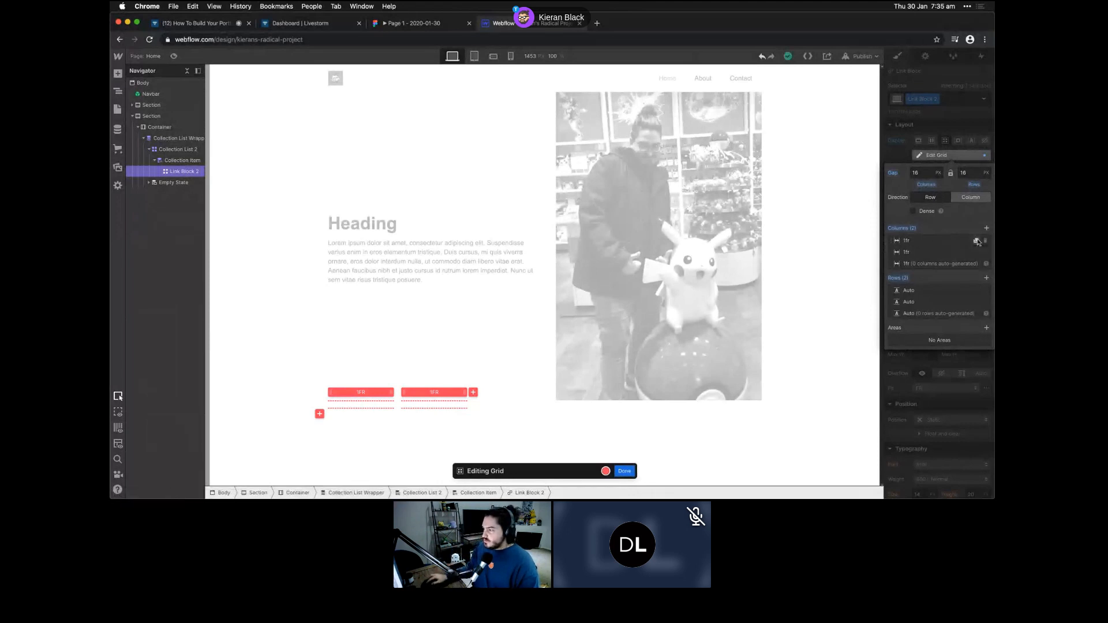
pyautogui.click(985, 241)
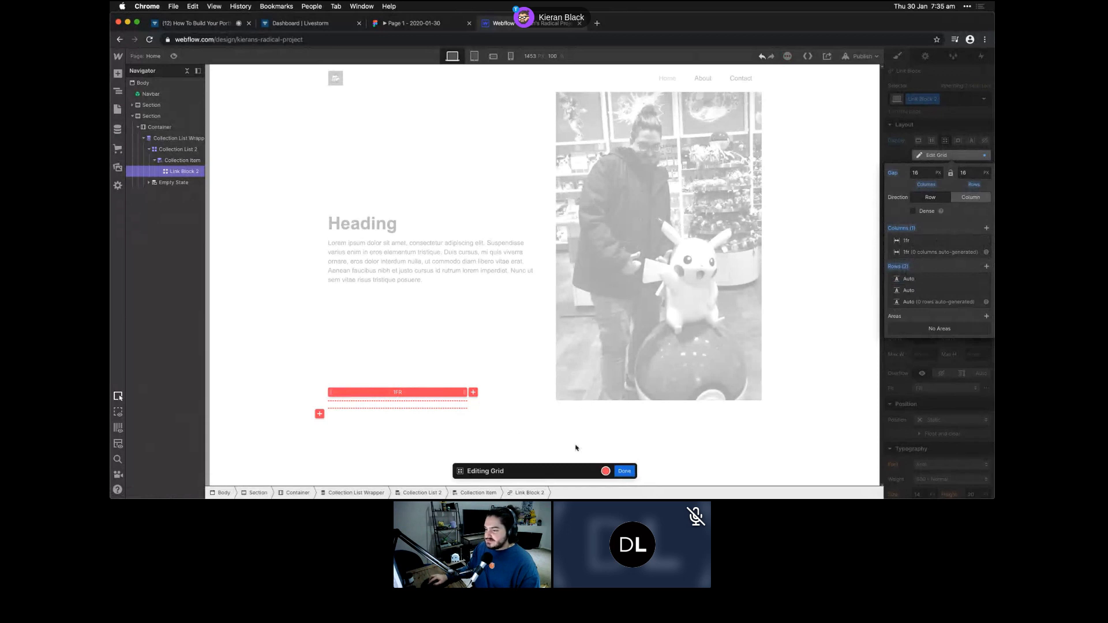
pyautogui.click(627, 472)
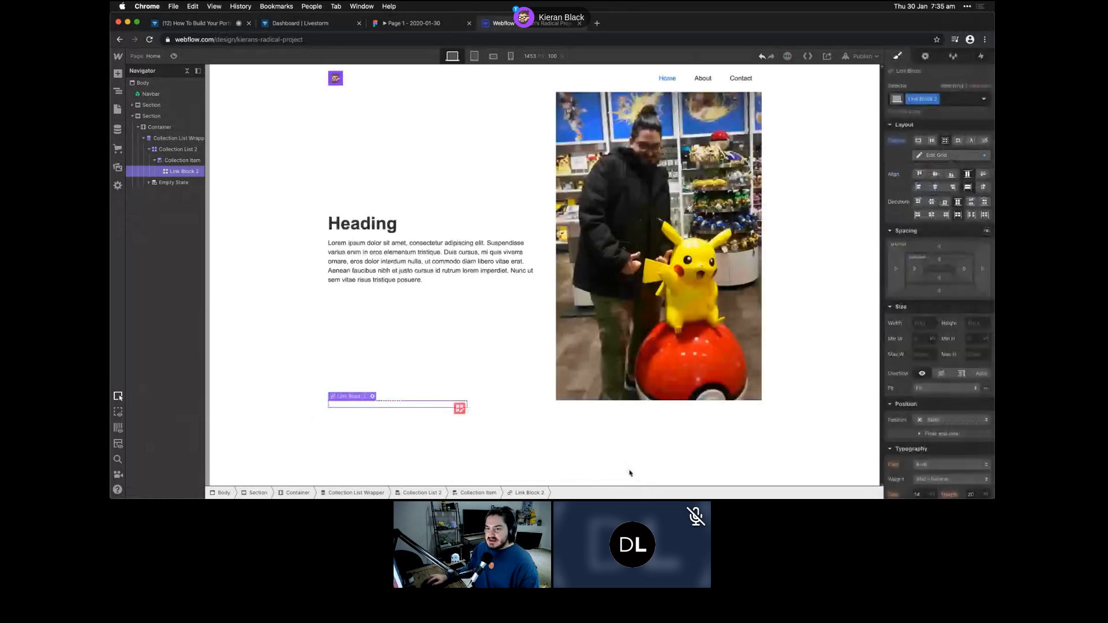
pyautogui.press('a')
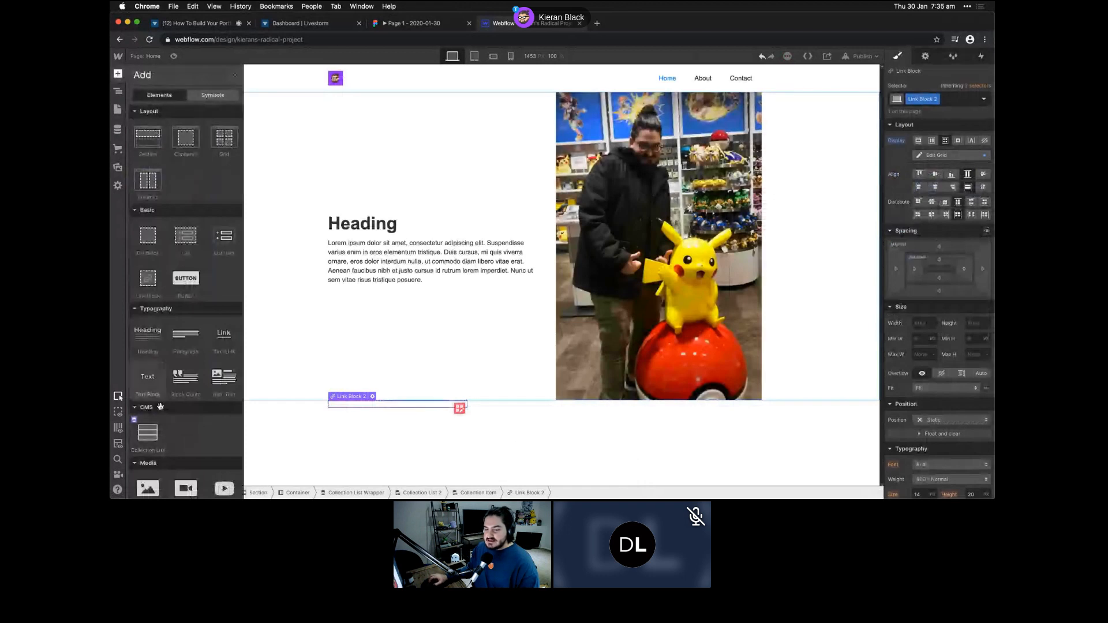
# - Add an Image to the Link Block bound to each project's Main Project Image
pyautogui.scroll(-3, 160, 406)
pyautogui.moveTo(144, 409); pyautogui.dragTo(359, 404)
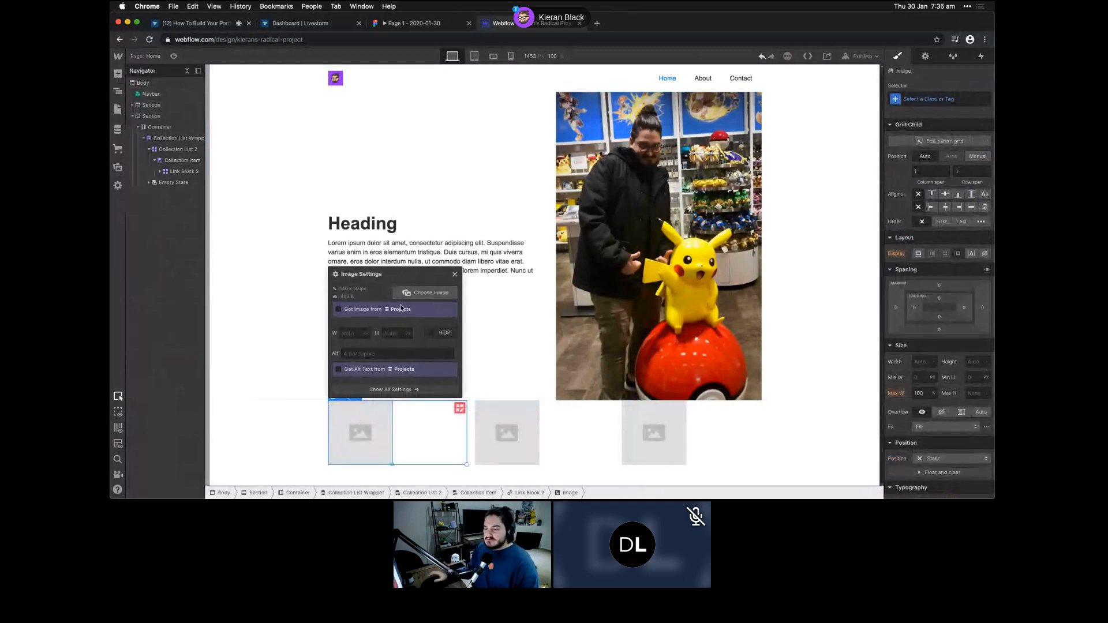
pyautogui.click(351, 312)
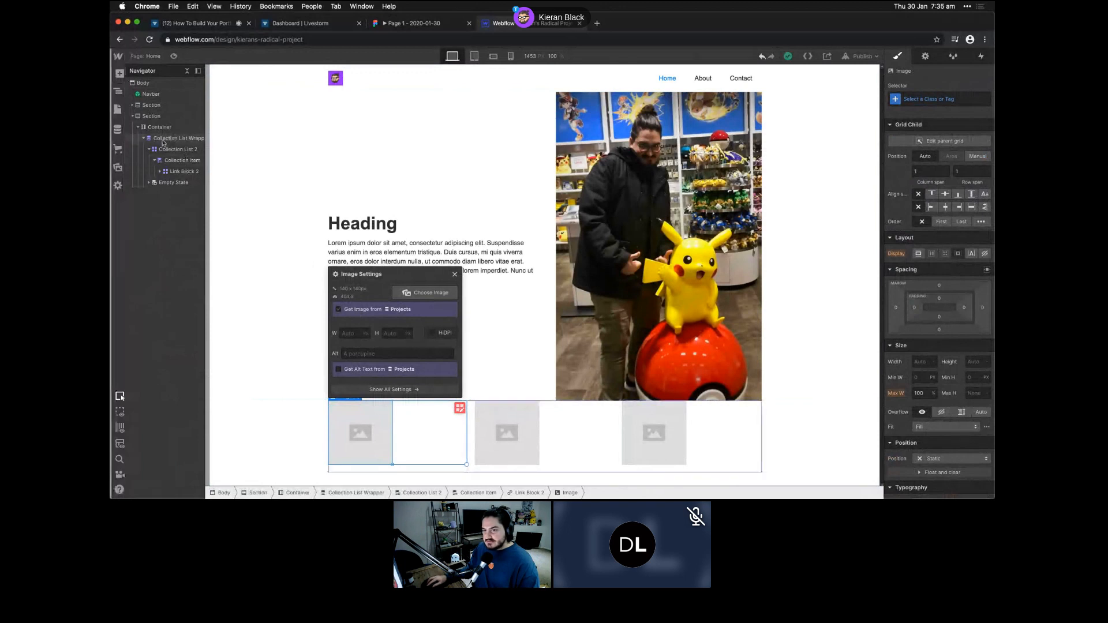
pyautogui.click(360, 312)
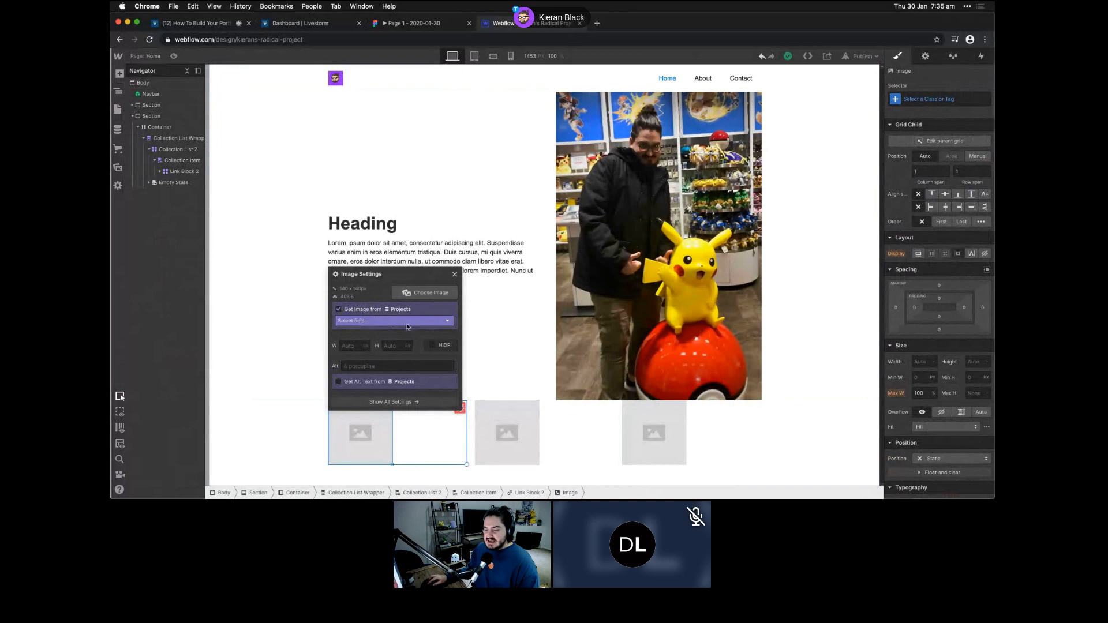
pyautogui.click(396, 322)
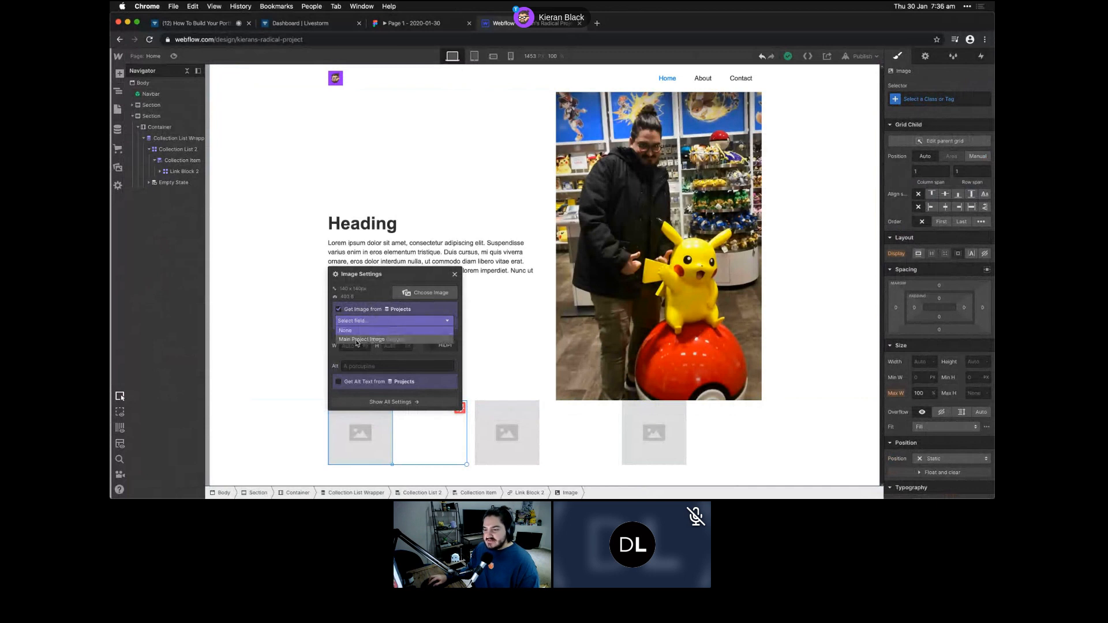
pyautogui.click(363, 342)
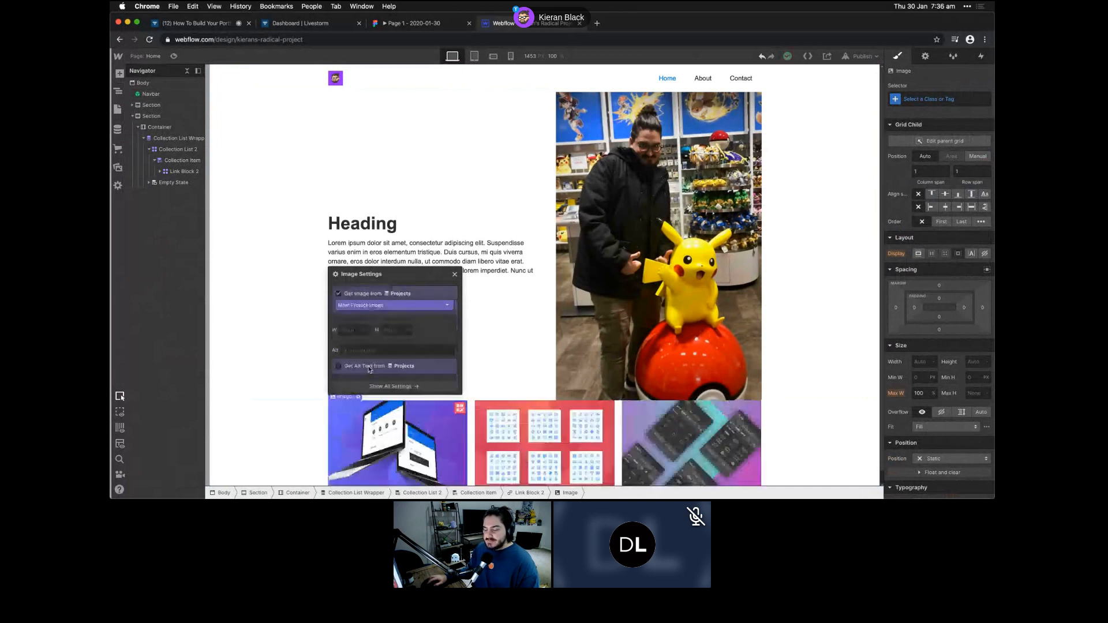
pyautogui.scroll(-1, 380, 424)
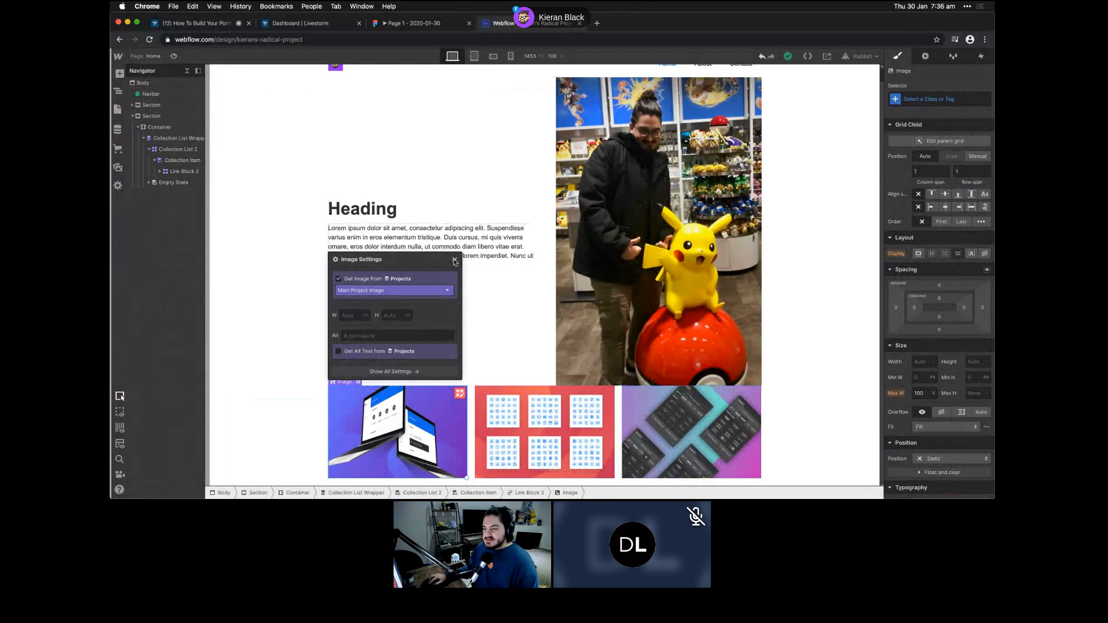
pyautogui.click(455, 259)
# - Add an H4 heading to the Link Block that pulls each project's Name from Projects
pyautogui.click(161, 171)
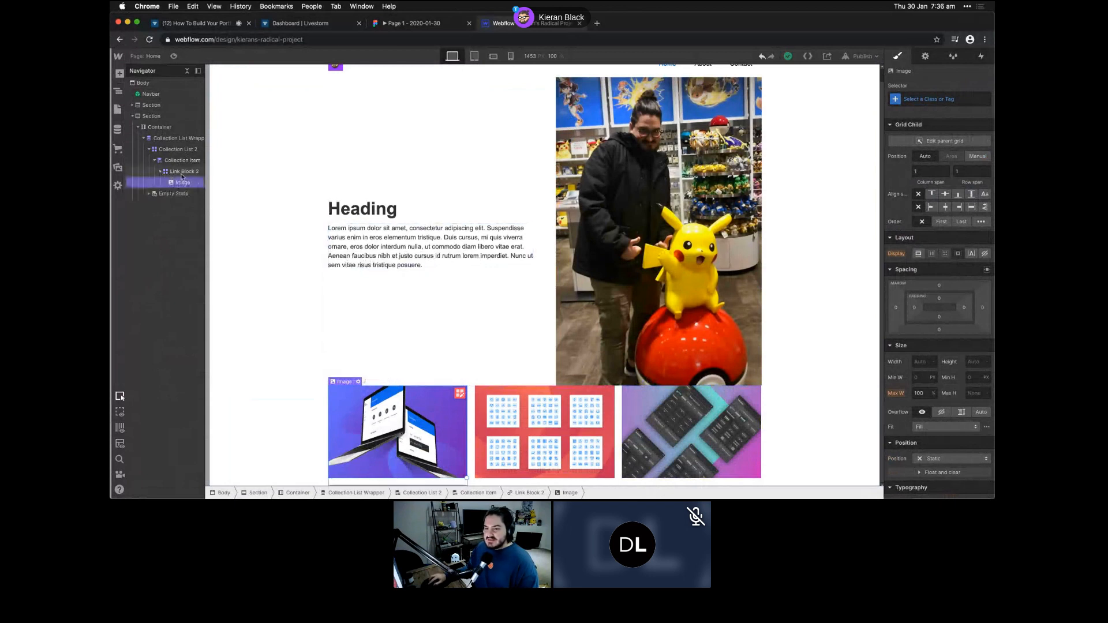
pyautogui.click(181, 174)
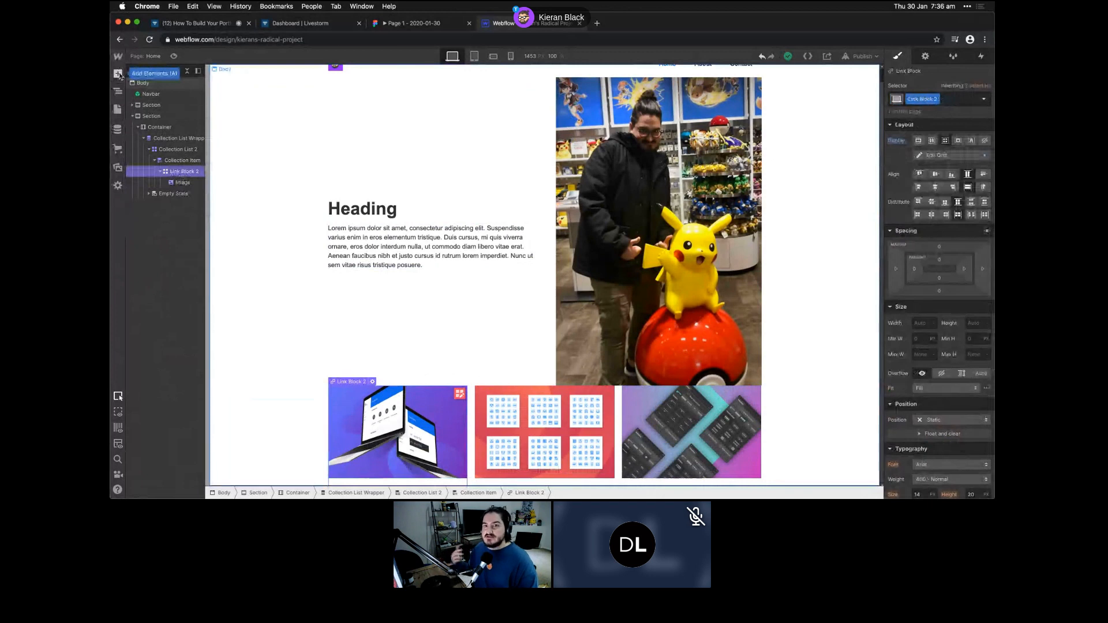
pyautogui.click(118, 74)
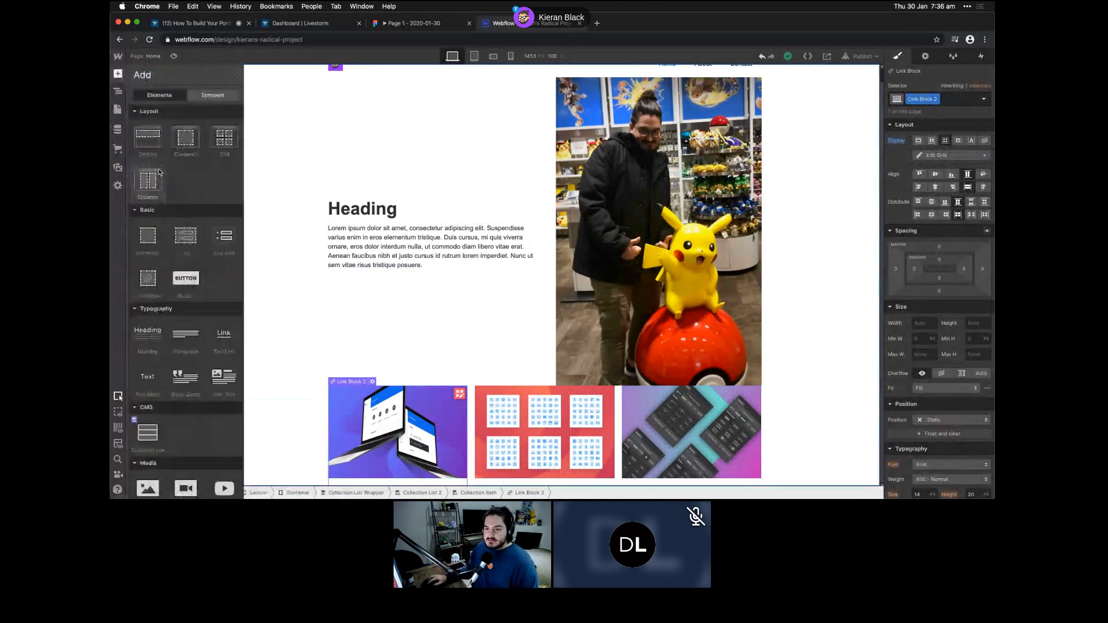
pyautogui.moveTo(148, 342); pyautogui.dragTo(329, 399)
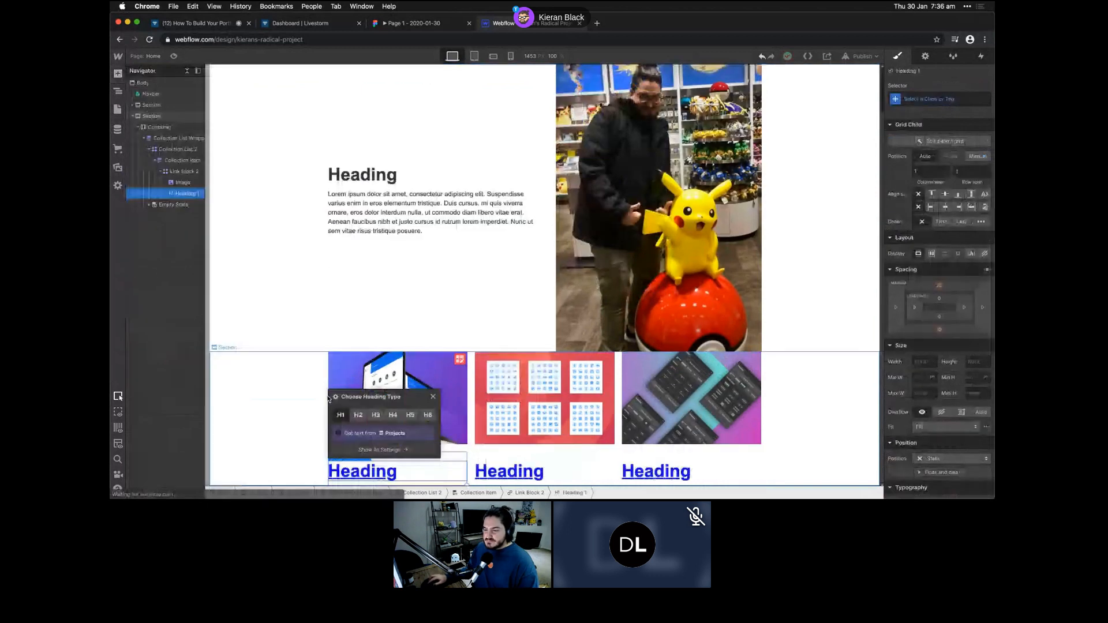
pyautogui.click(376, 415)
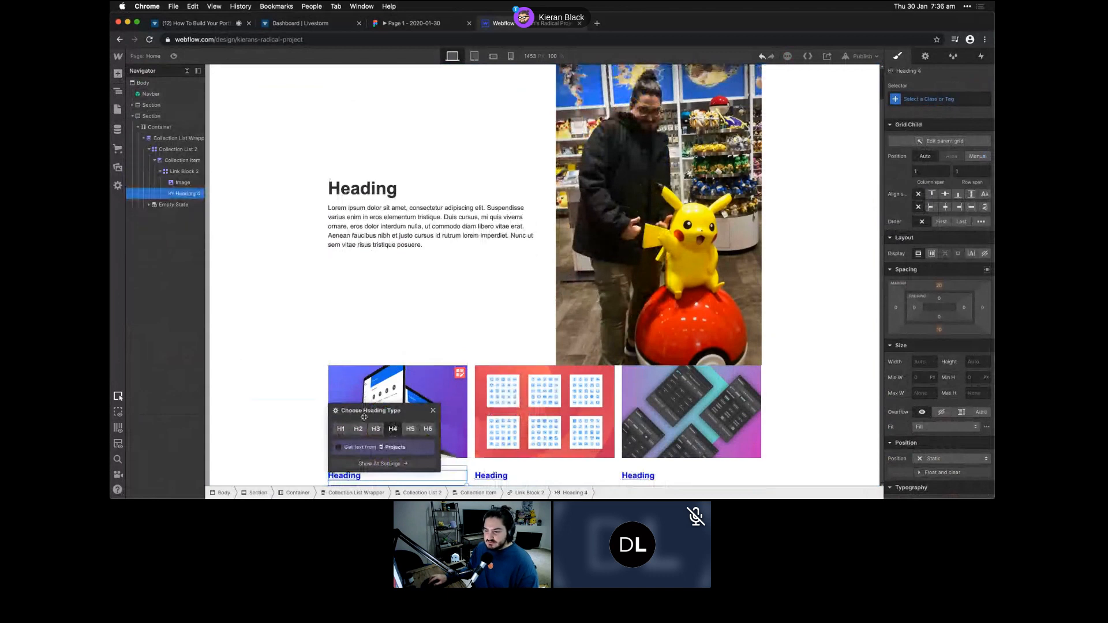
pyautogui.click(358, 448)
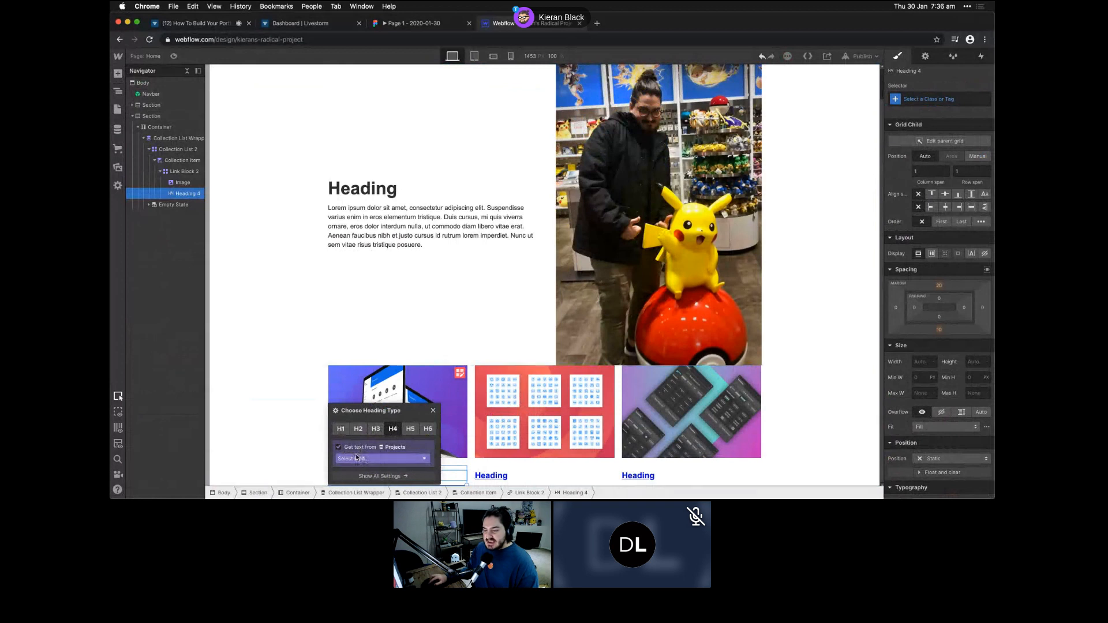
pyautogui.click(356, 458)
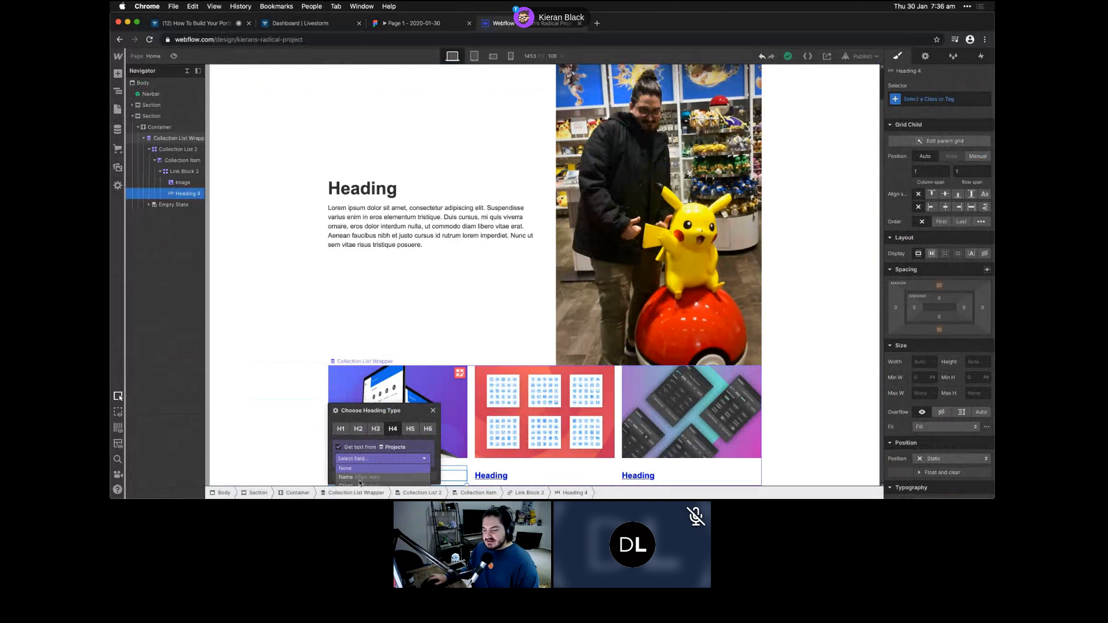
pyautogui.click(358, 477)
pyautogui.click(307, 397)
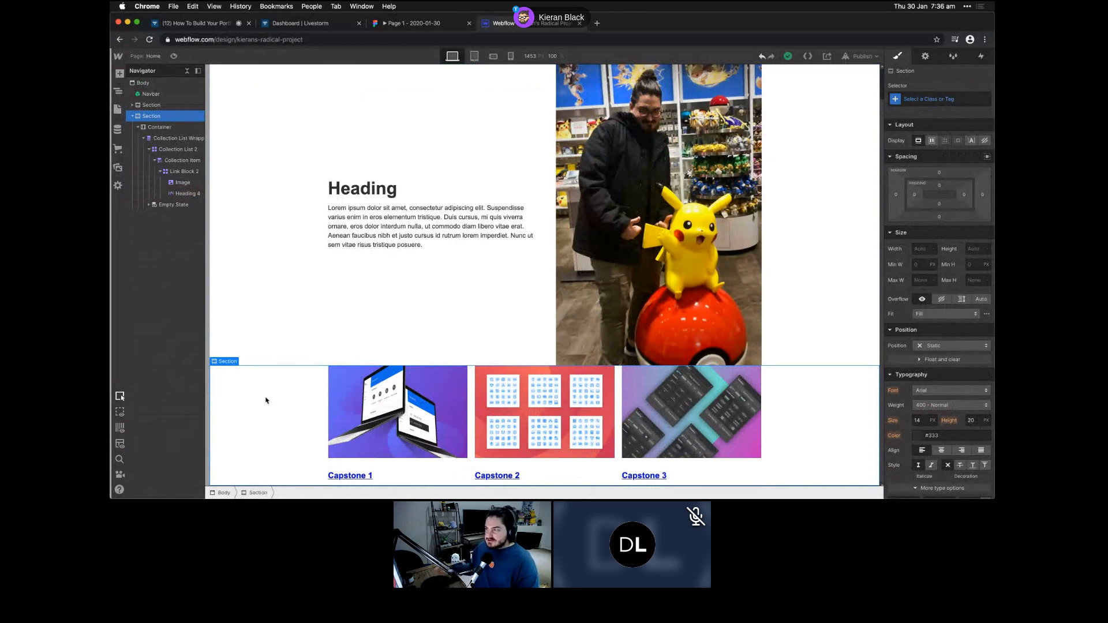
# - Publish the site to its webflow.io domain and open the live page
pyautogui.click(856, 55)
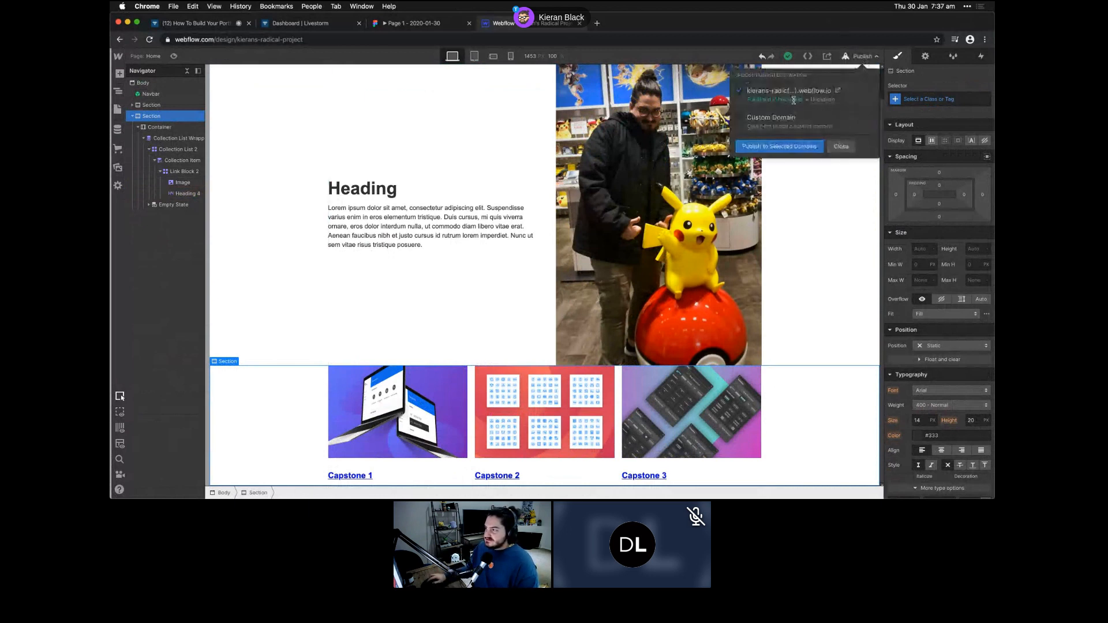
pyautogui.click(779, 146)
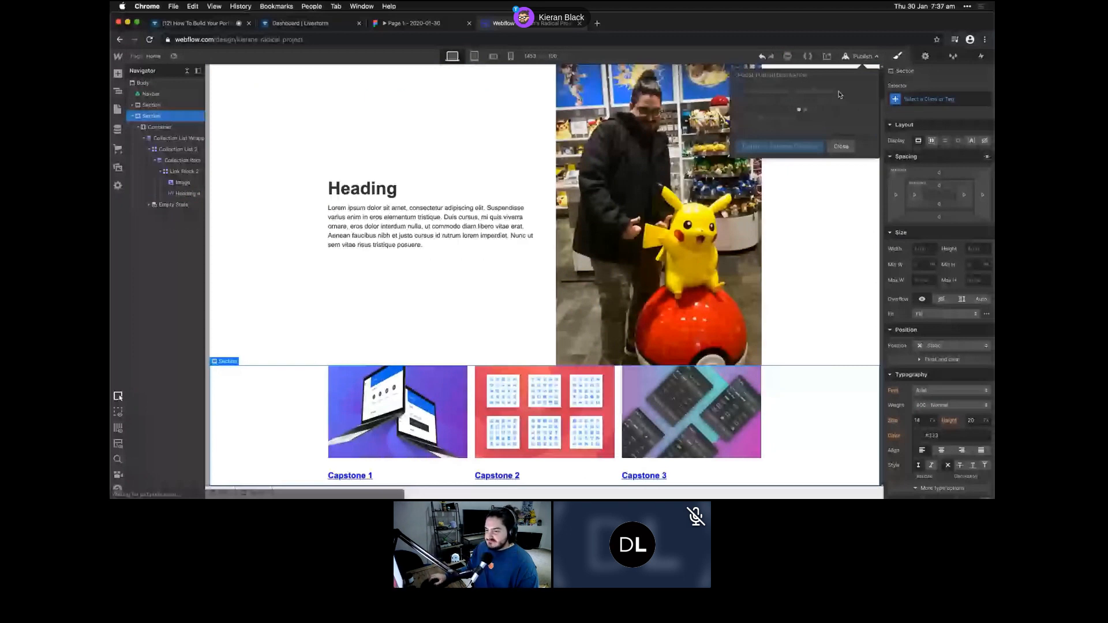
pyautogui.click(839, 92)
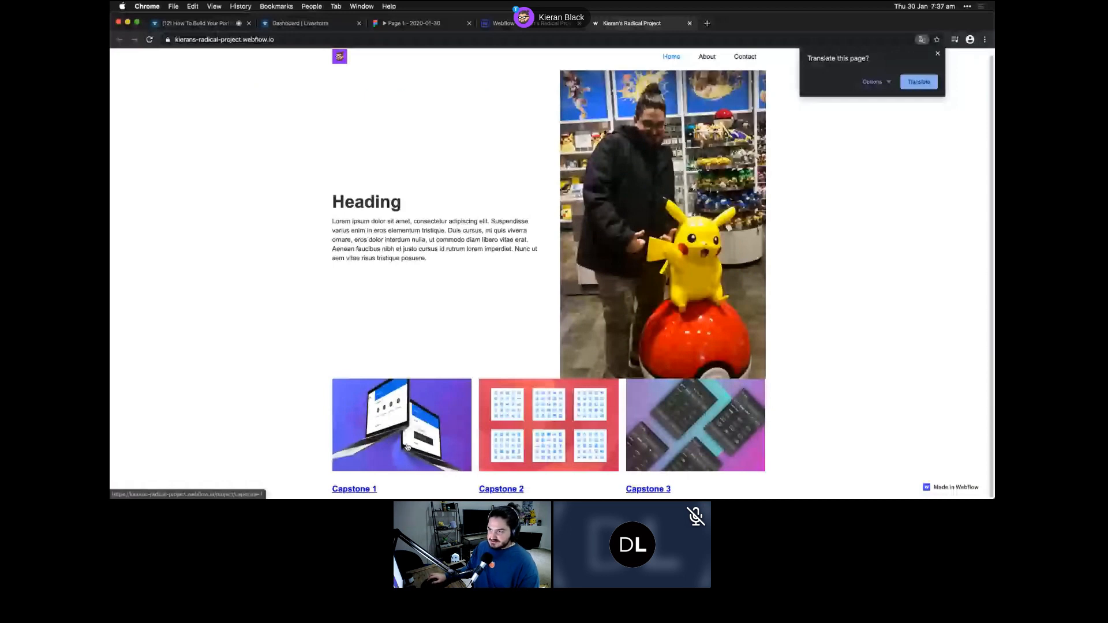
pyautogui.click(407, 447)
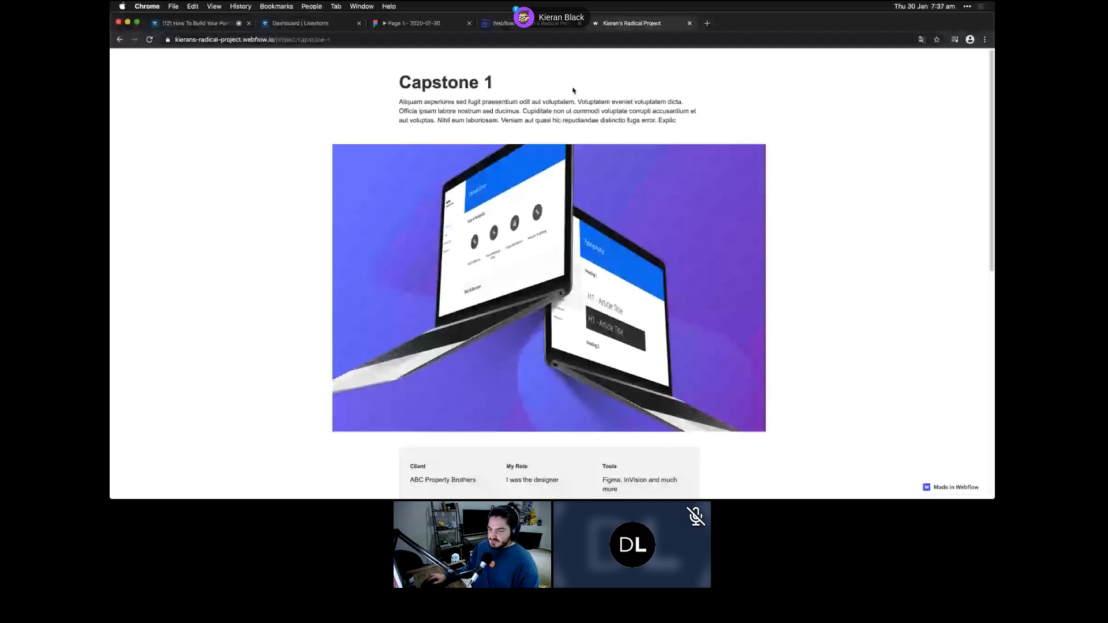
pyautogui.click(542, 24)
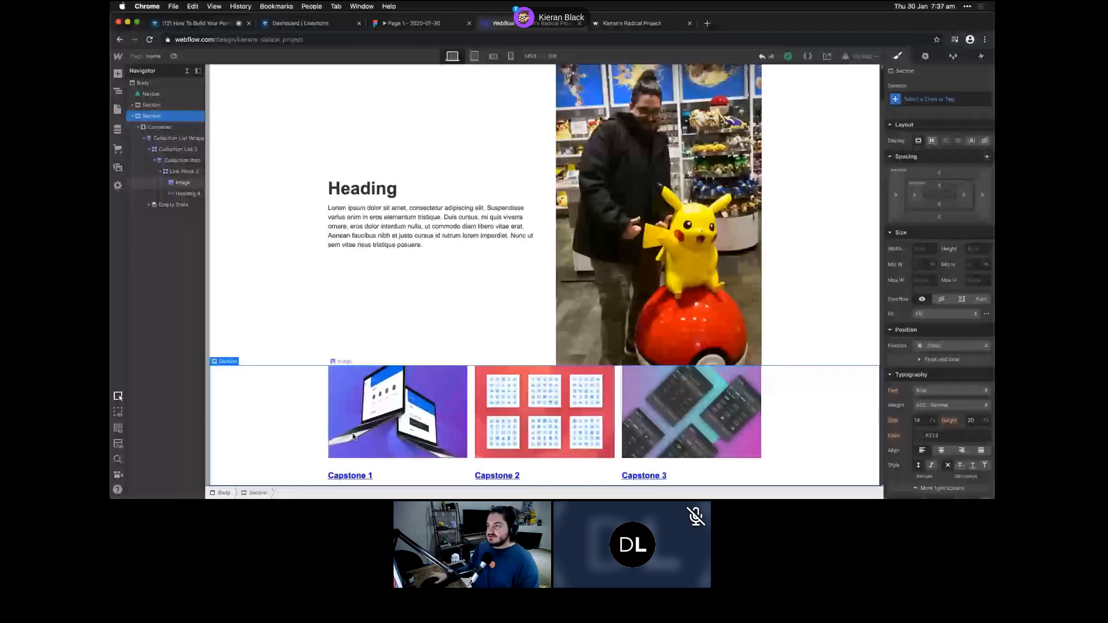
pyautogui.hotkey('ctrl', 'Tab')
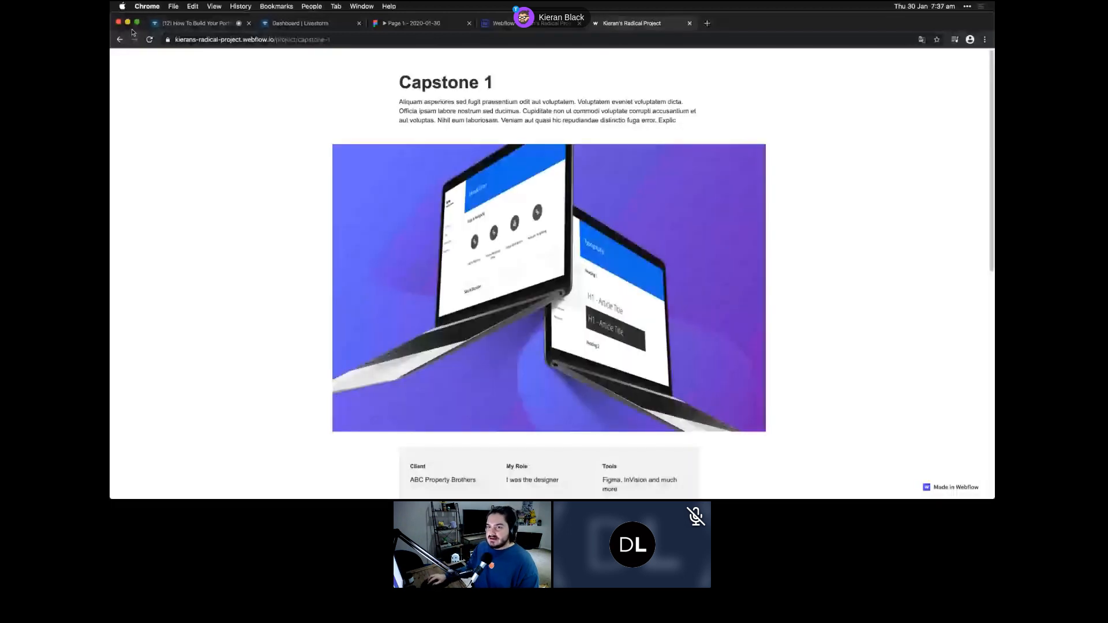
pyautogui.click(120, 39)
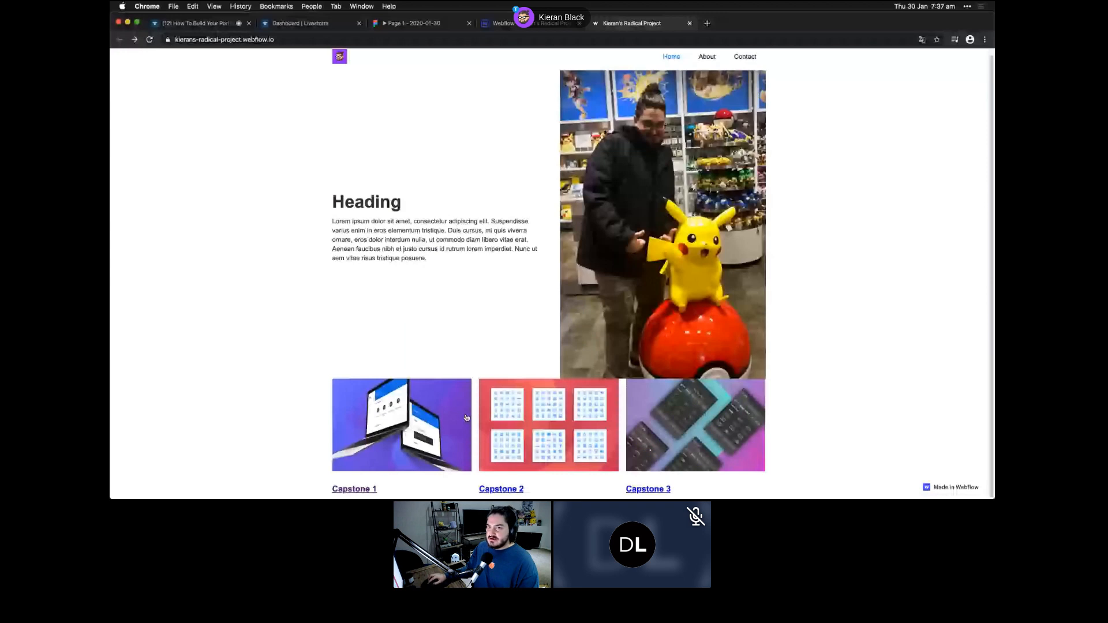
pyautogui.click(653, 490)
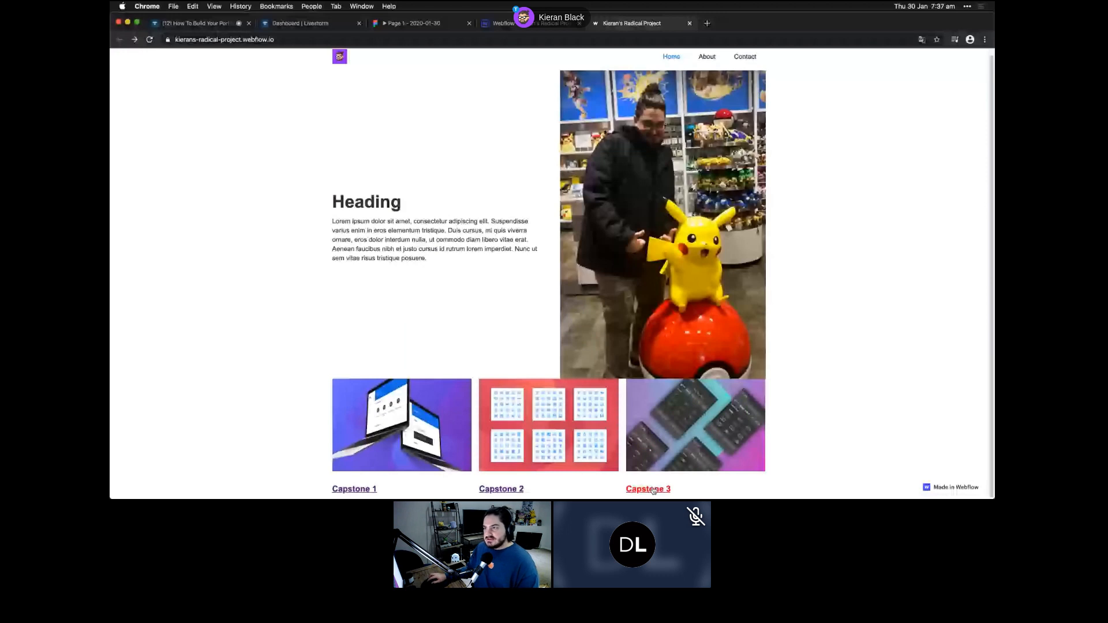
pyautogui.click(538, 24)
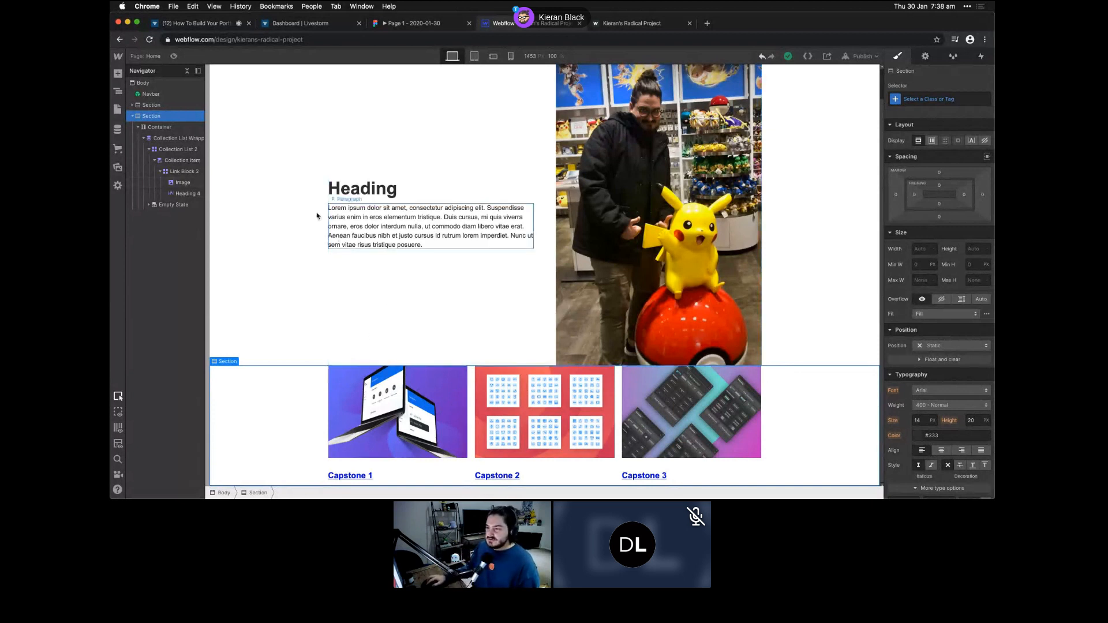
# - Give the hero section about 25px of top padding
pyautogui.scroll(1, 441, 333)
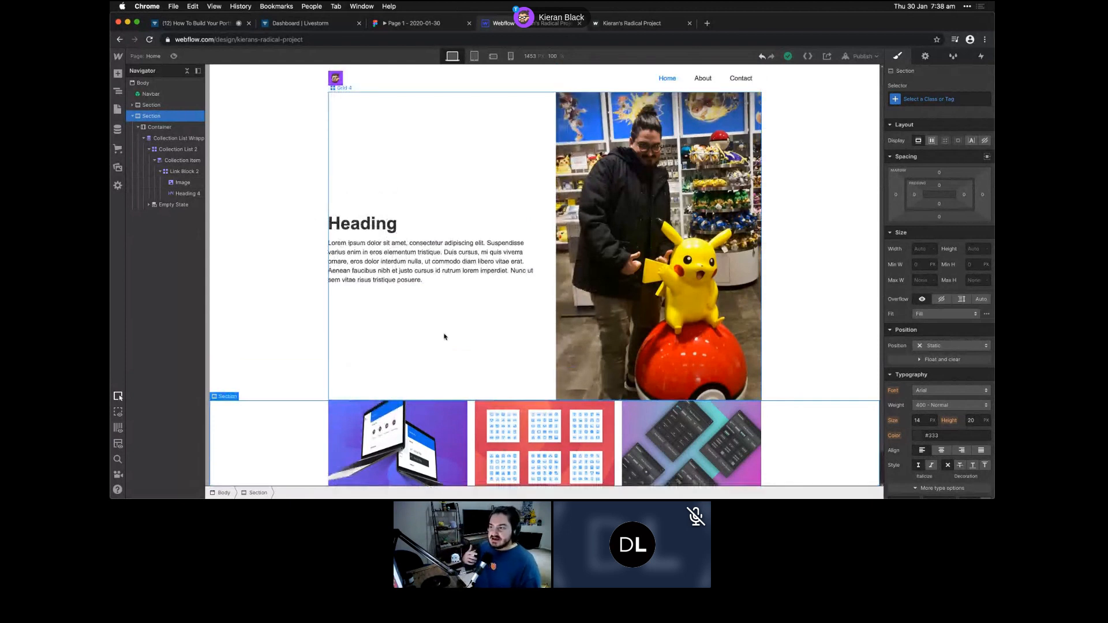
pyautogui.click(274, 348)
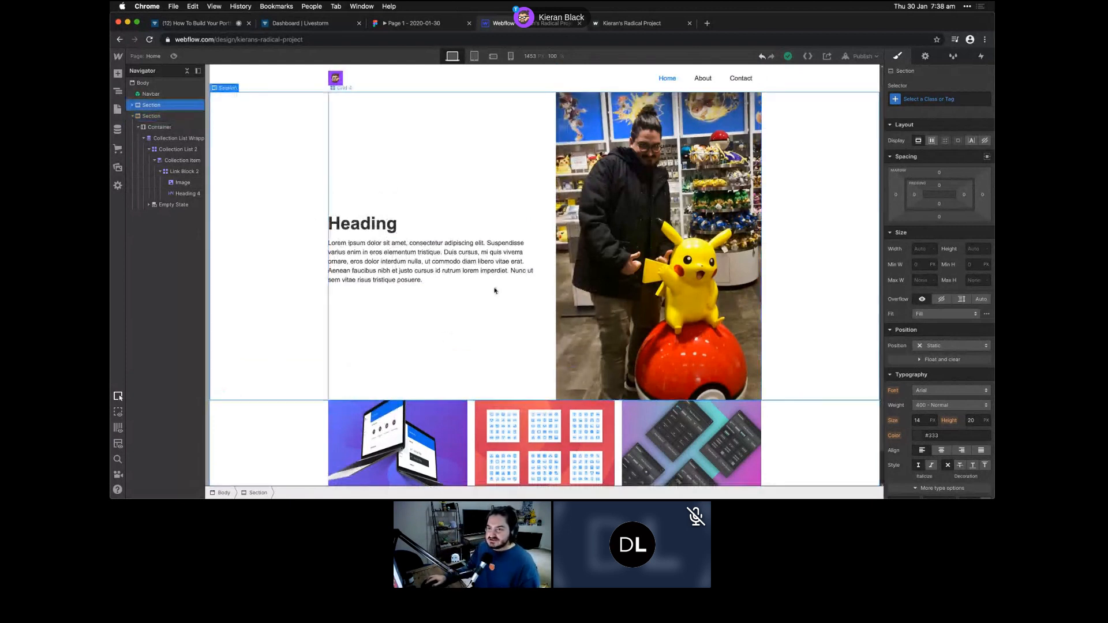
pyautogui.click(940, 187)
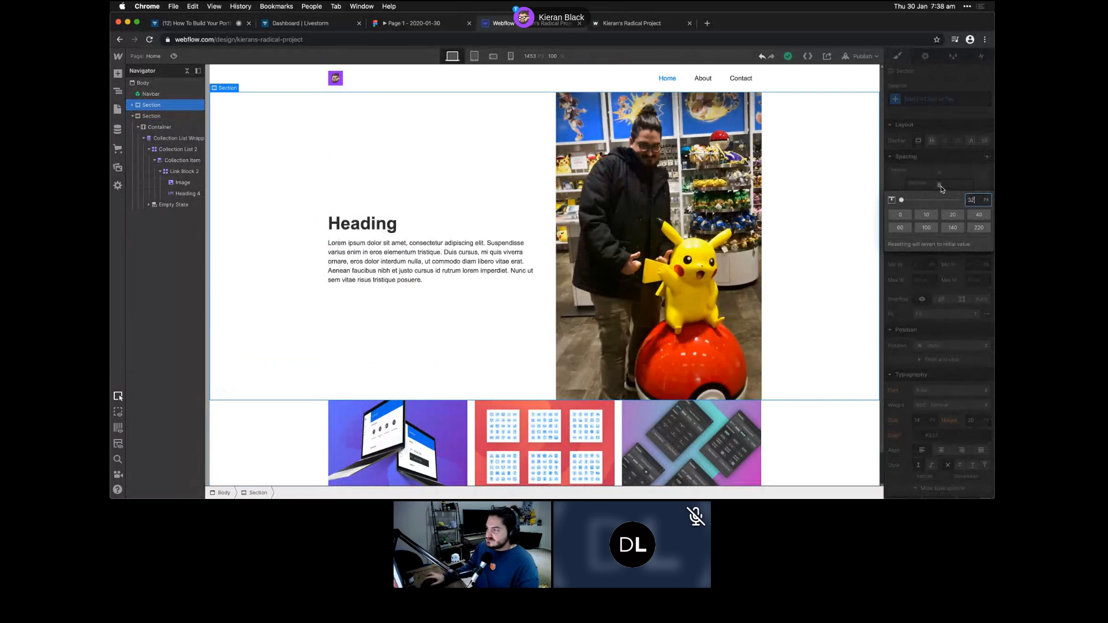
pyautogui.moveTo(940, 187); pyautogui.dragTo(940, 206)
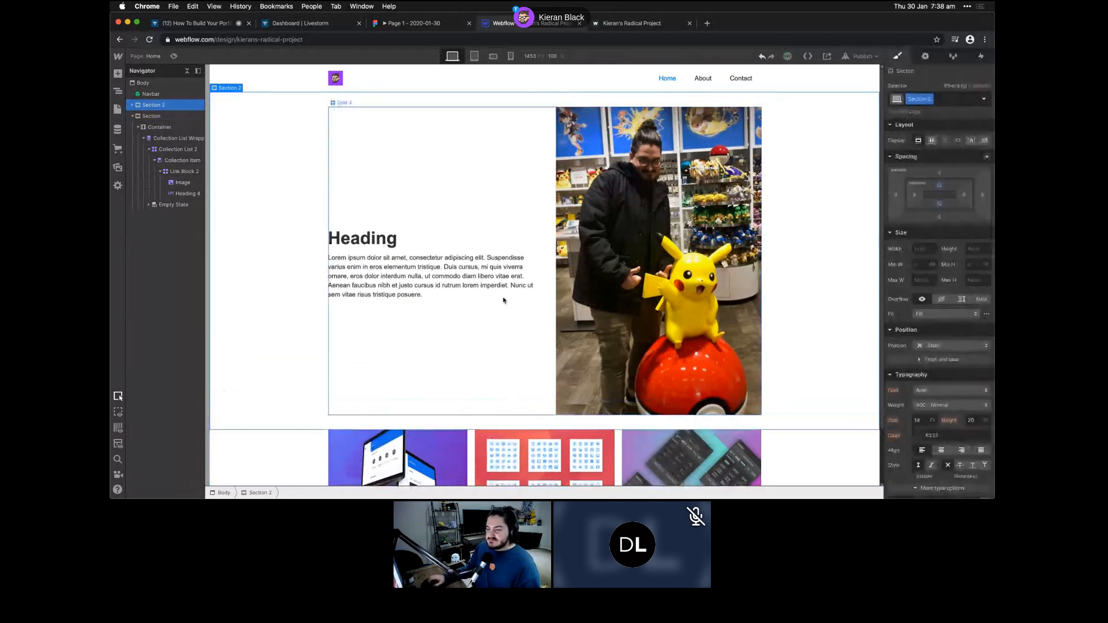
# - Add matching top padding to the Capstone section, then bring up the Pages list
pyautogui.scroll(-2, 503, 300)
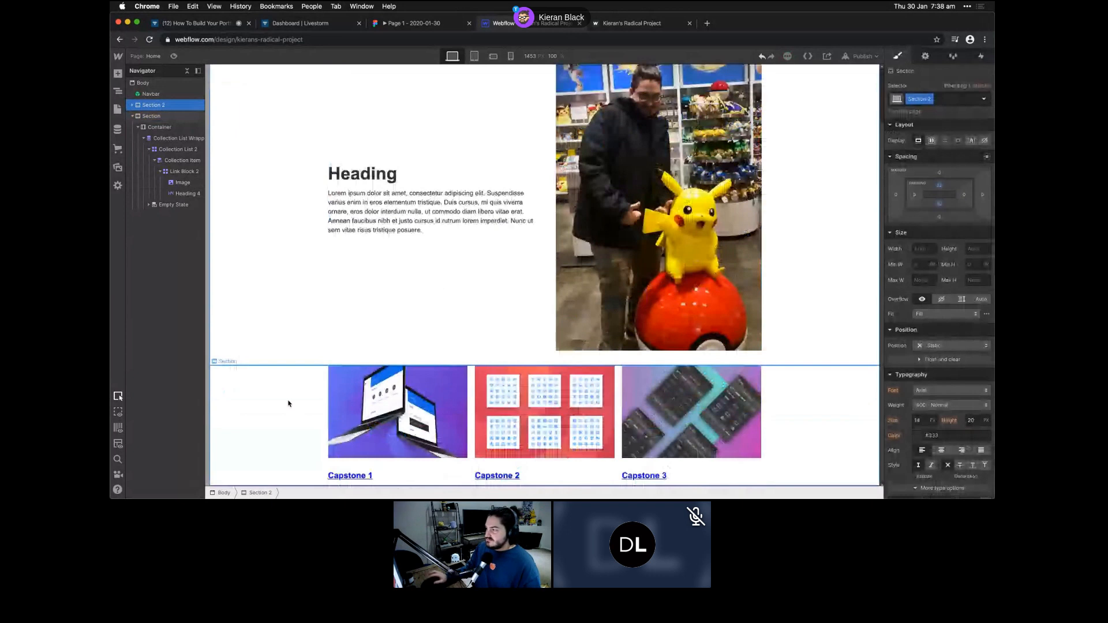
pyautogui.click(289, 403)
pyautogui.moveTo(938, 185); pyautogui.dragTo(935, 206)
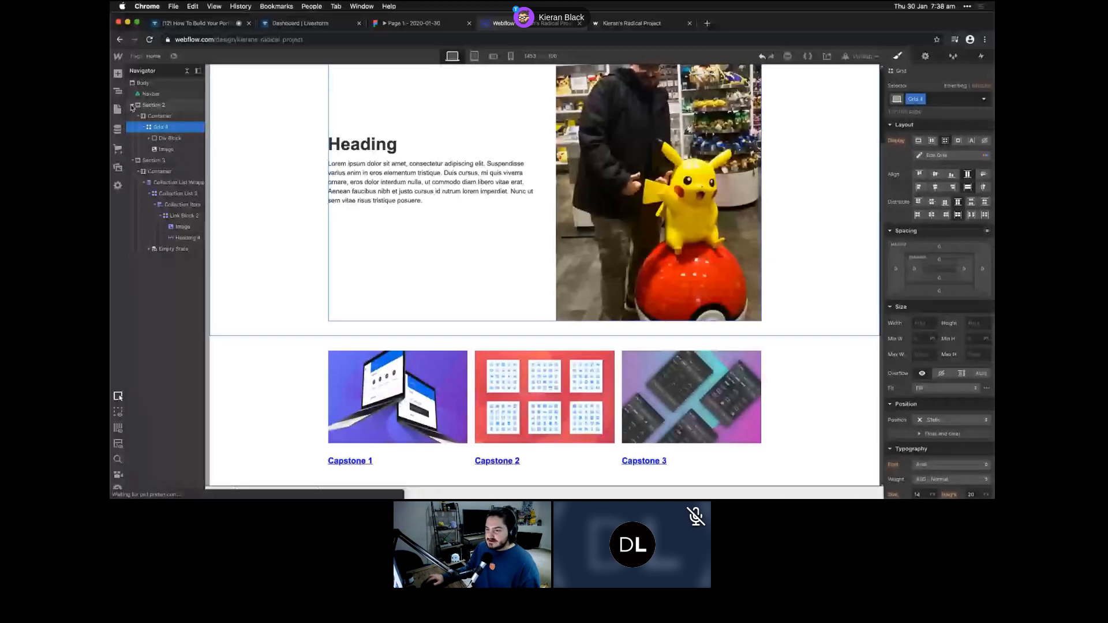
pyautogui.click(132, 106)
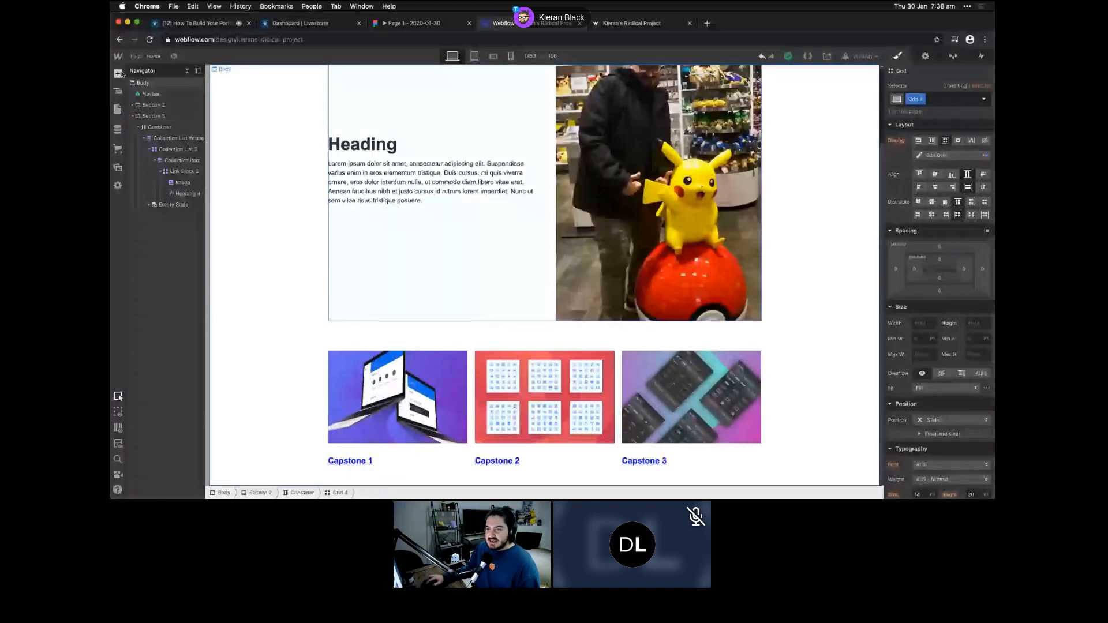
pyautogui.click(281, 301)
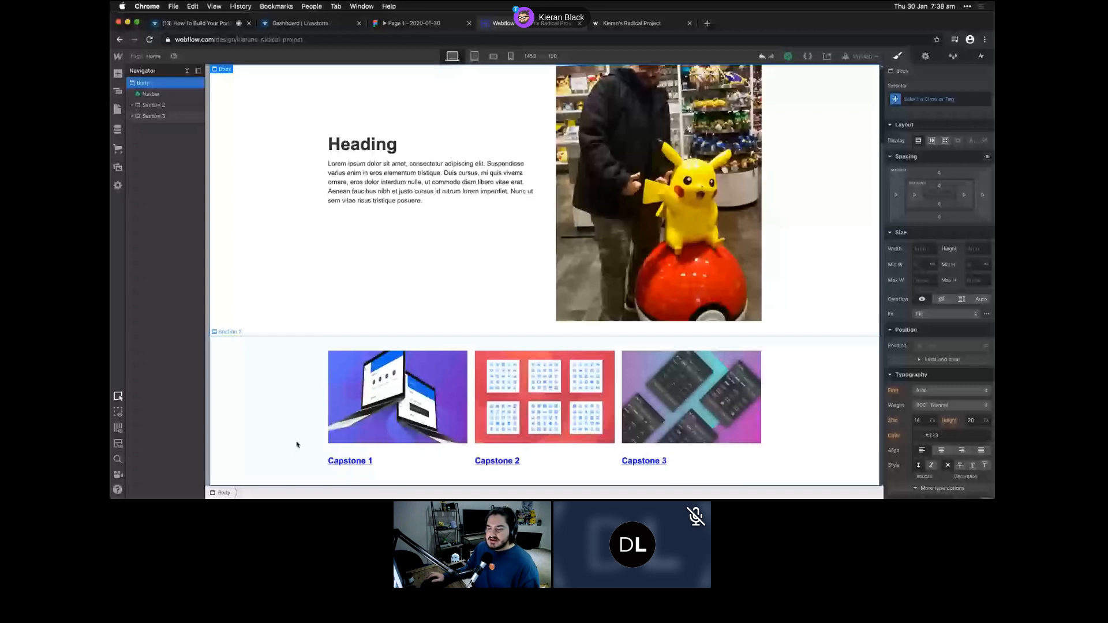
pyautogui.press('p')
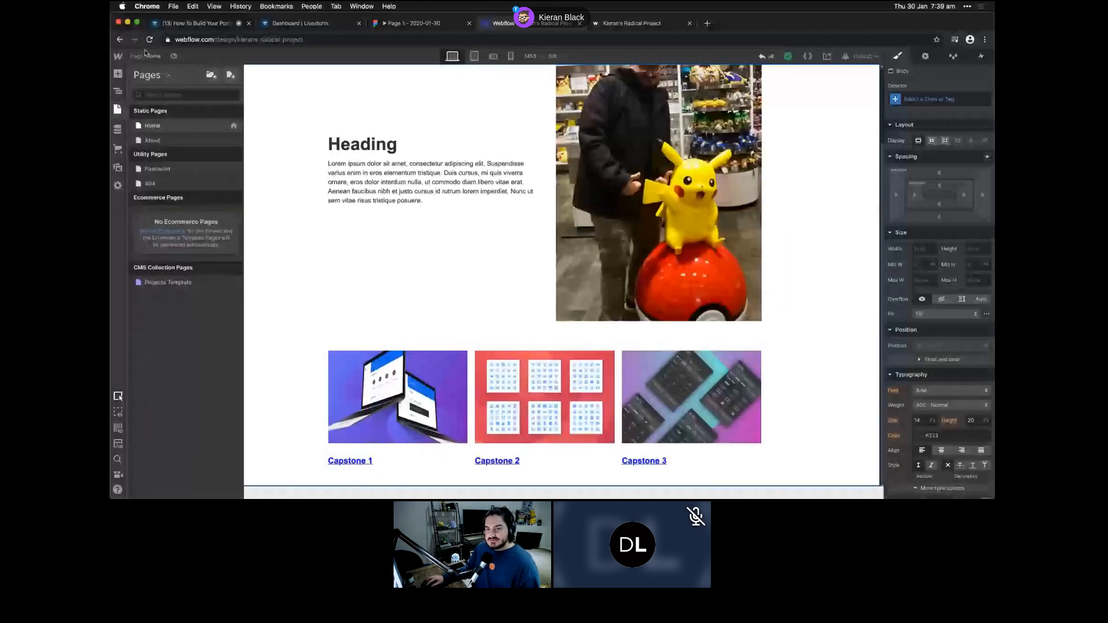
# - Delete the Projects Template page's existing Section, leaving only an empty Body
pyautogui.click(168, 283)
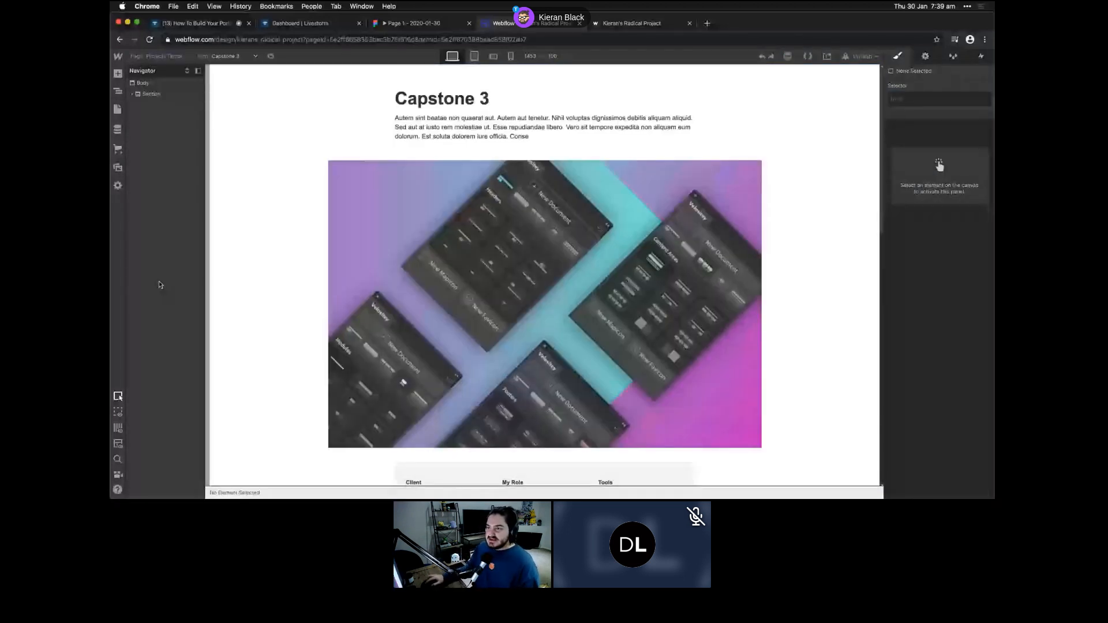
pyautogui.click(345, 110)
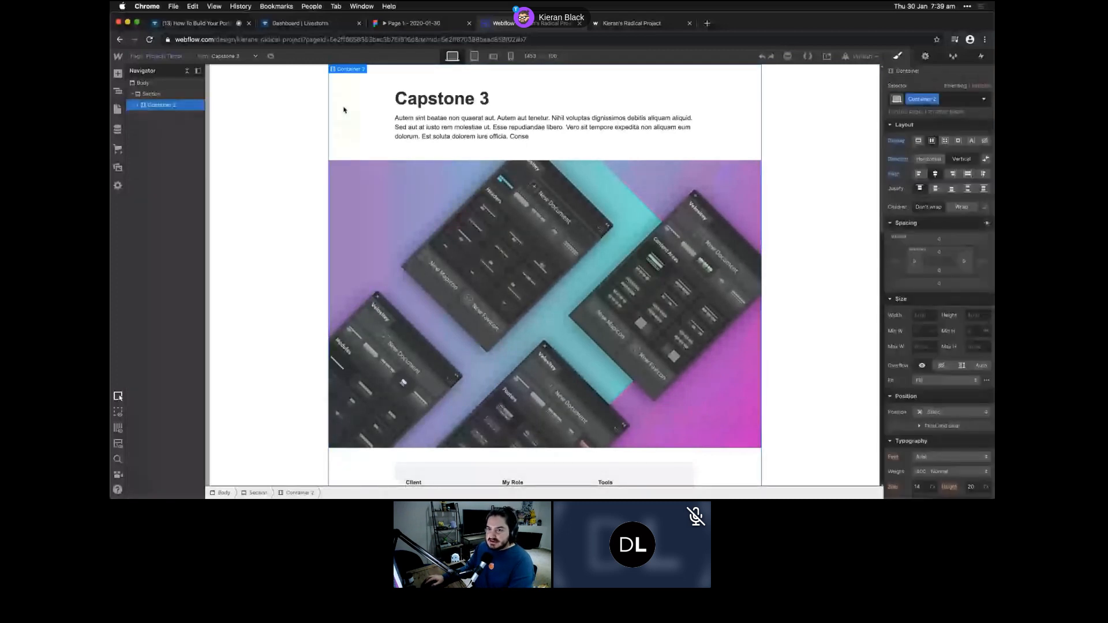
pyautogui.click(166, 94)
pyautogui.press('Delete')
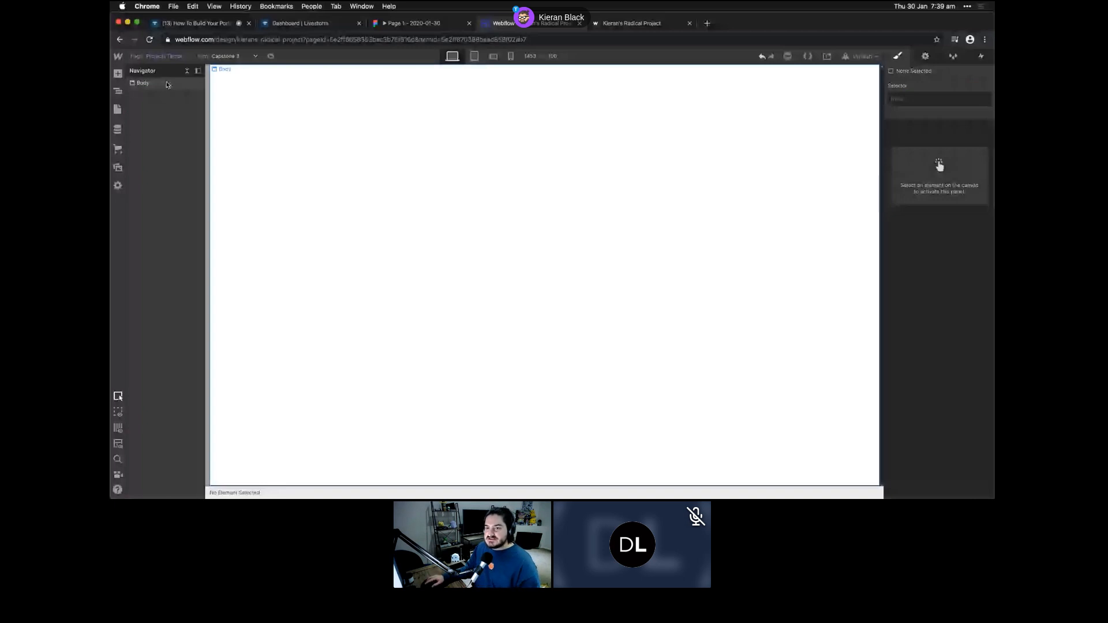
# - Add the Navbar symbol, then a Section below it containing a Container
pyautogui.press('a')
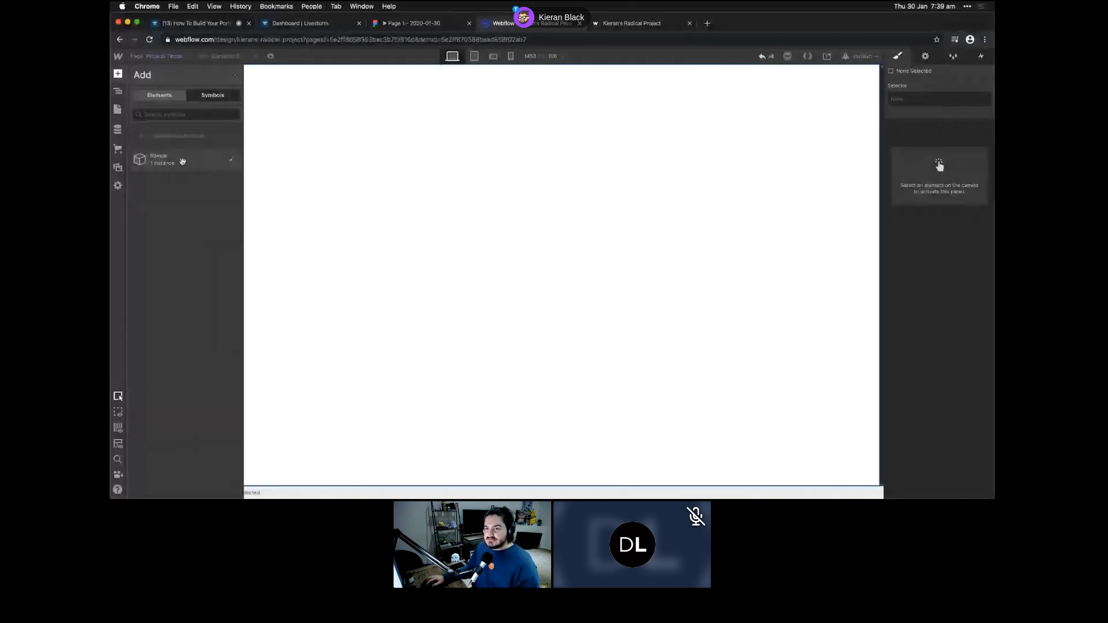
pyautogui.click(181, 164)
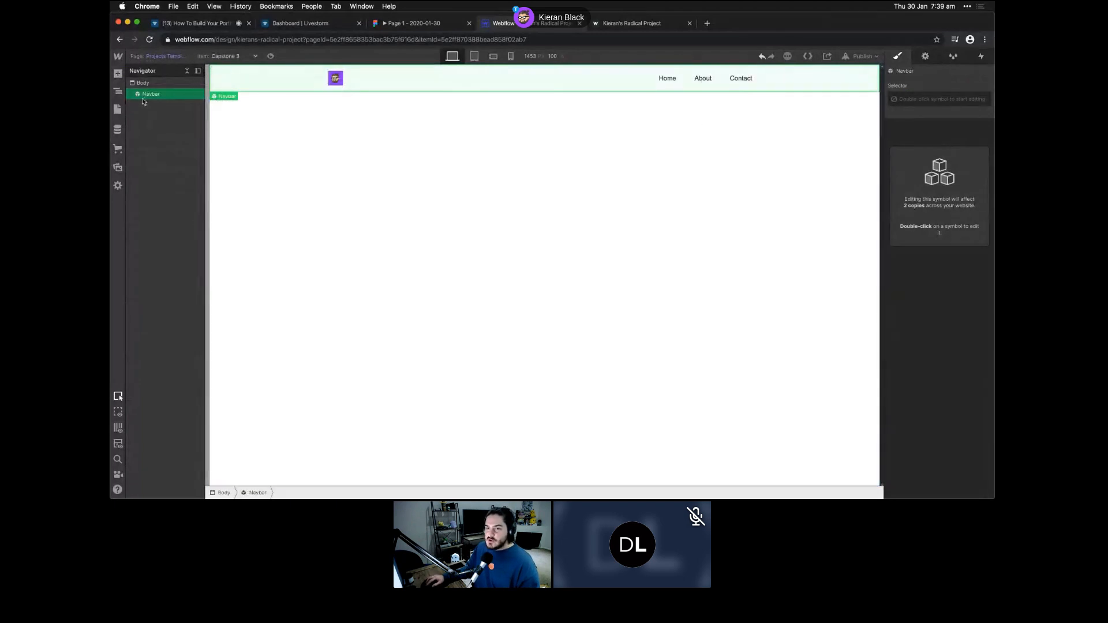
pyautogui.click(131, 82)
pyautogui.click(118, 73)
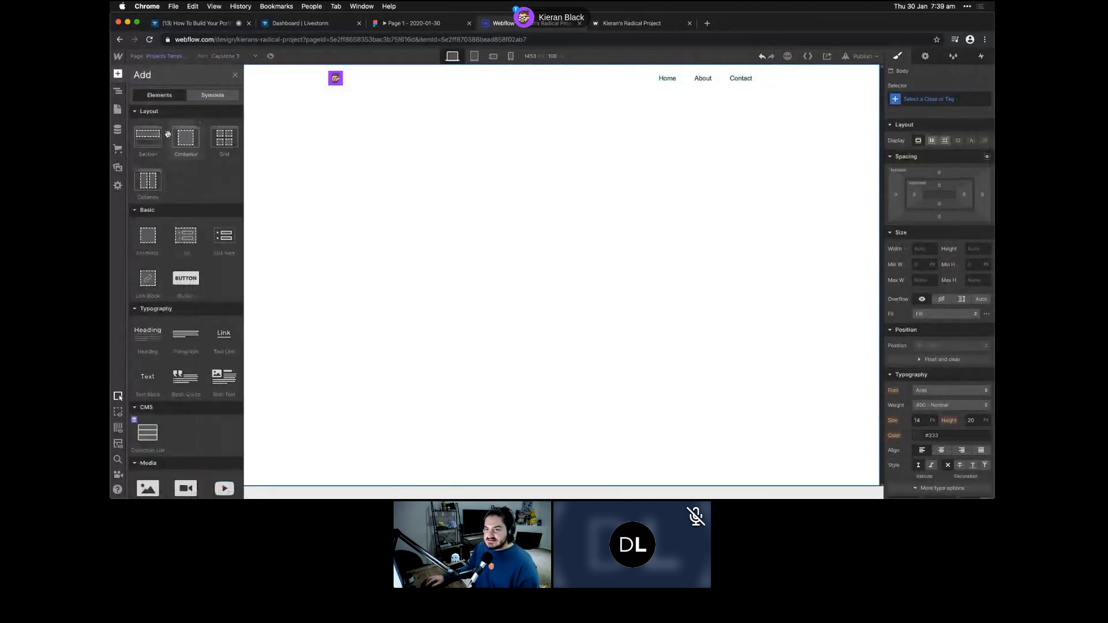
pyautogui.click(144, 138)
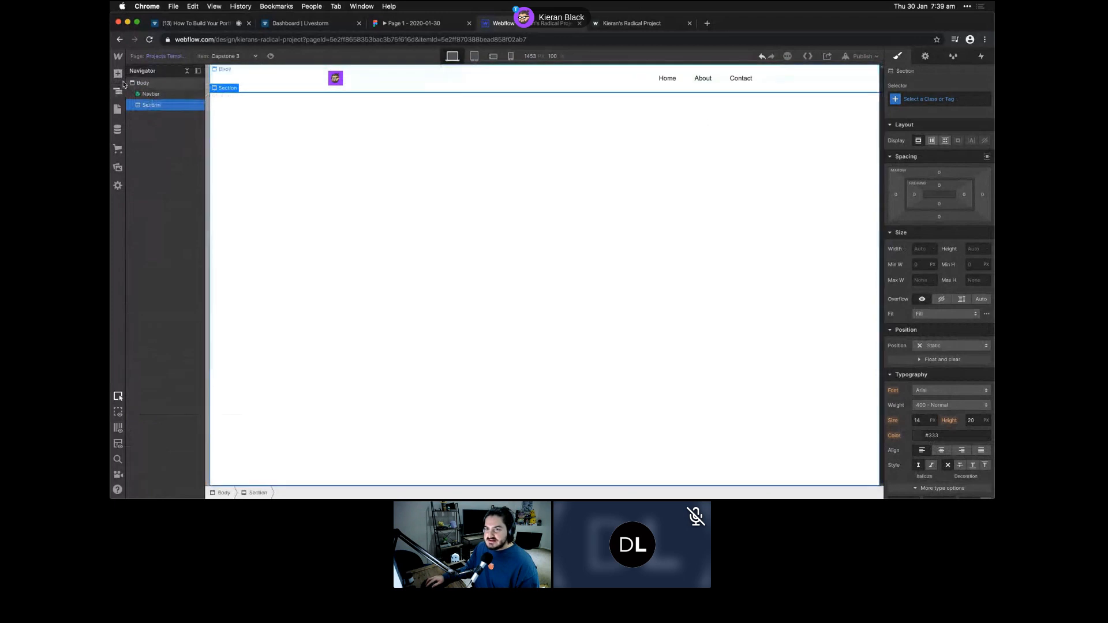
pyautogui.click(118, 73)
pyautogui.click(181, 138)
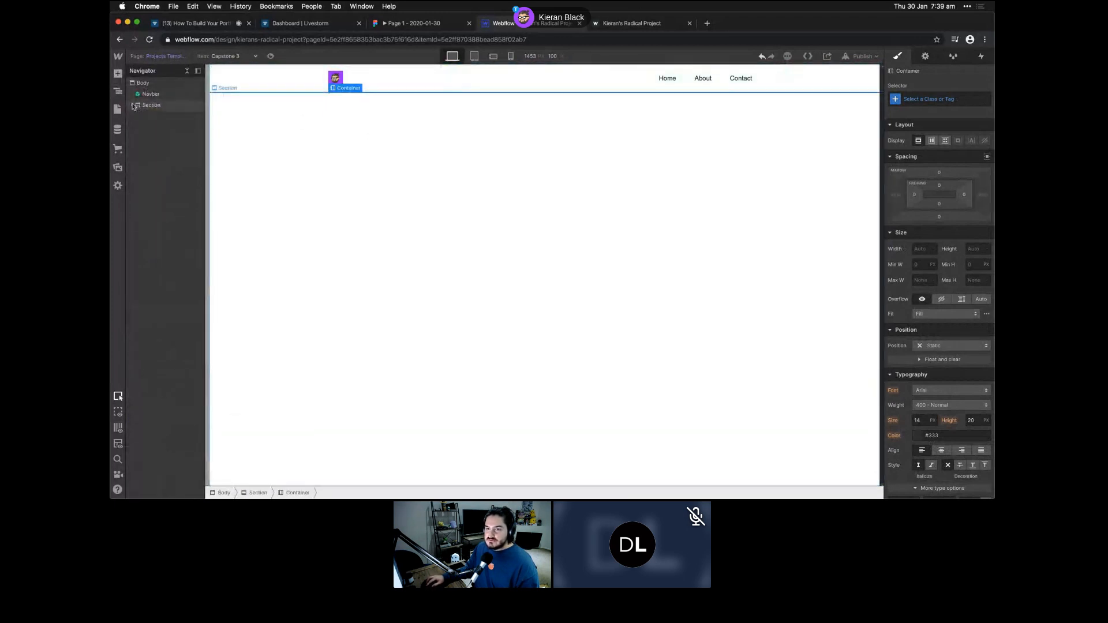
pyautogui.click(132, 105)
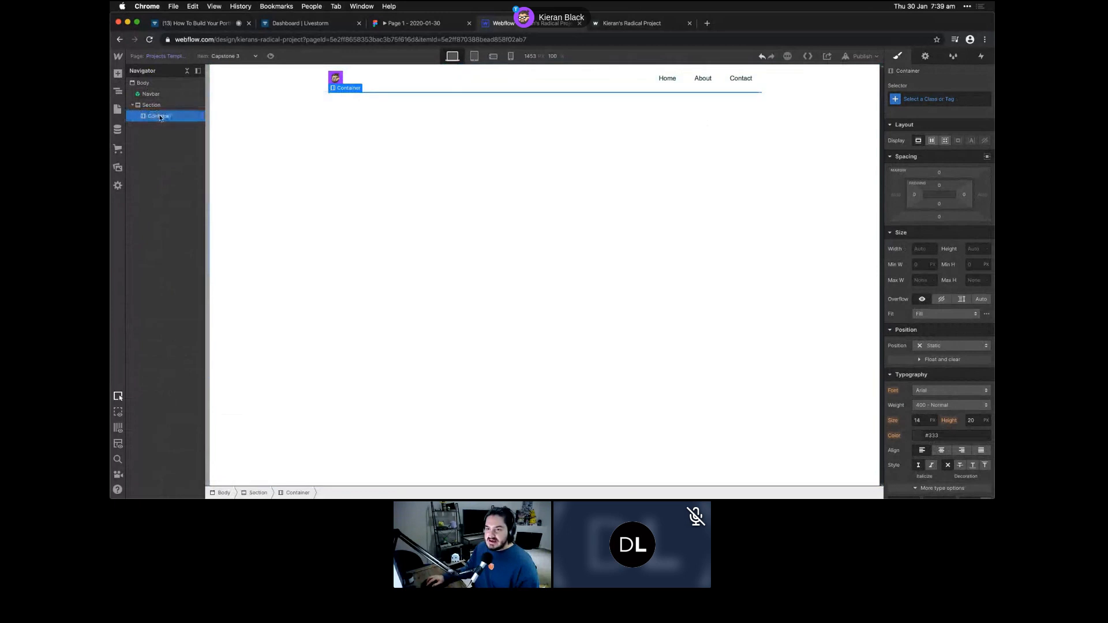
# - Add a heading in the Container bound to each project's Name, showing 'Capstone 3'
pyautogui.click(118, 73)
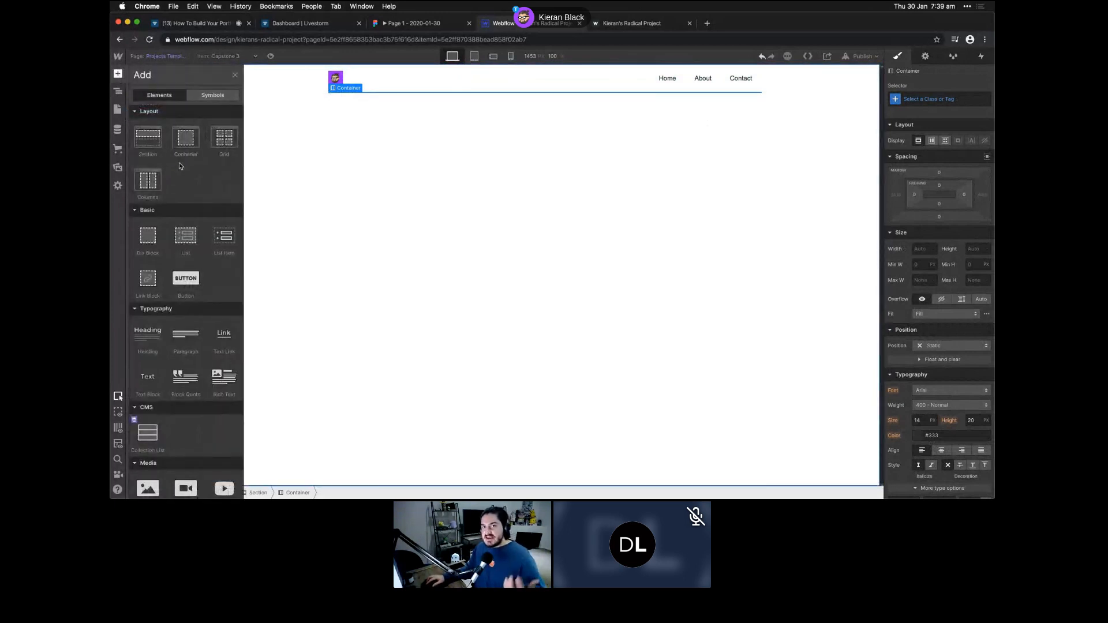
pyautogui.click(149, 334)
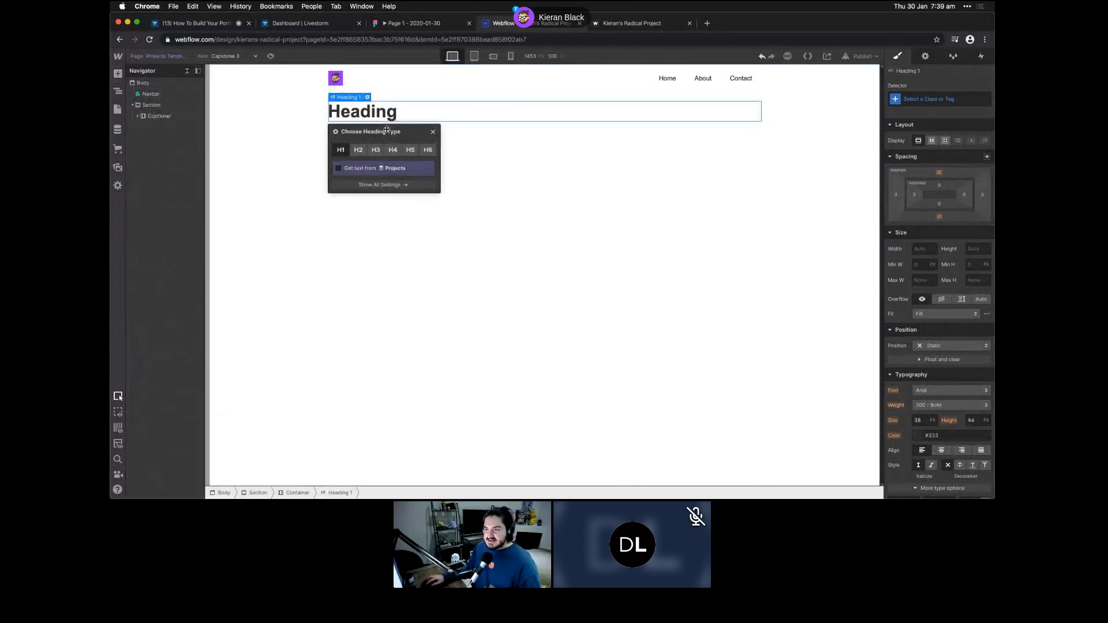
pyautogui.click(357, 173)
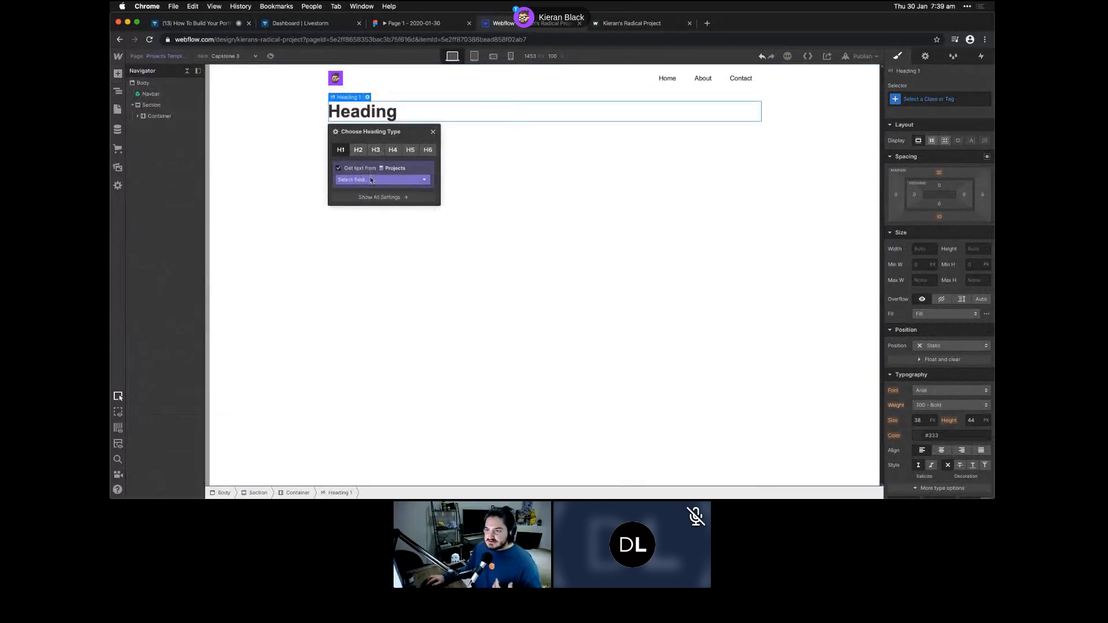
pyautogui.click(411, 180)
pyautogui.click(367, 197)
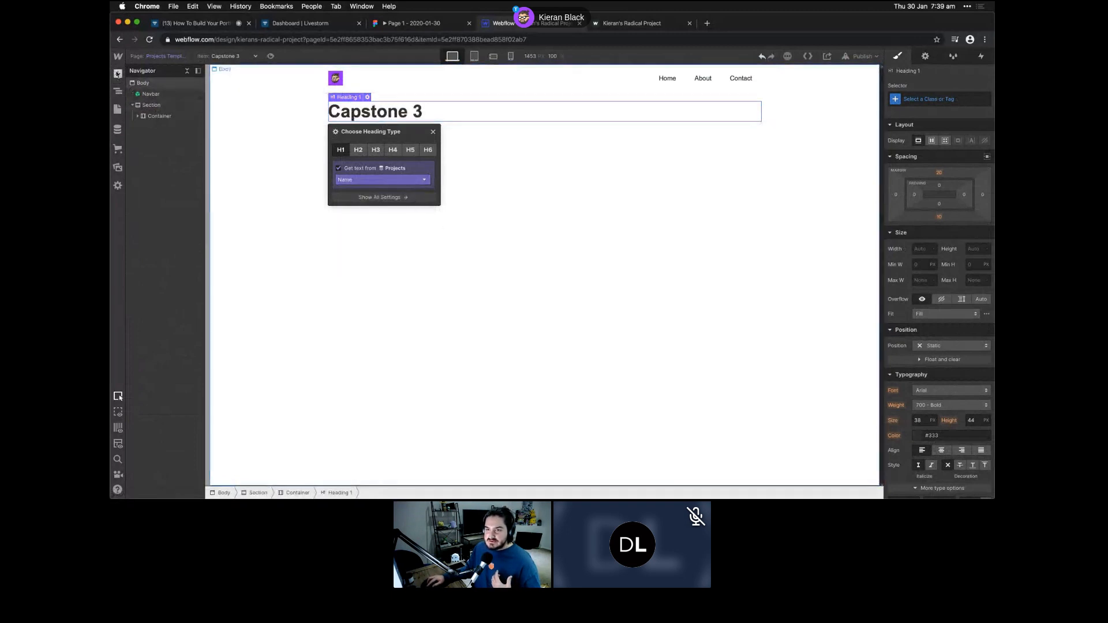
pyautogui.click(164, 118)
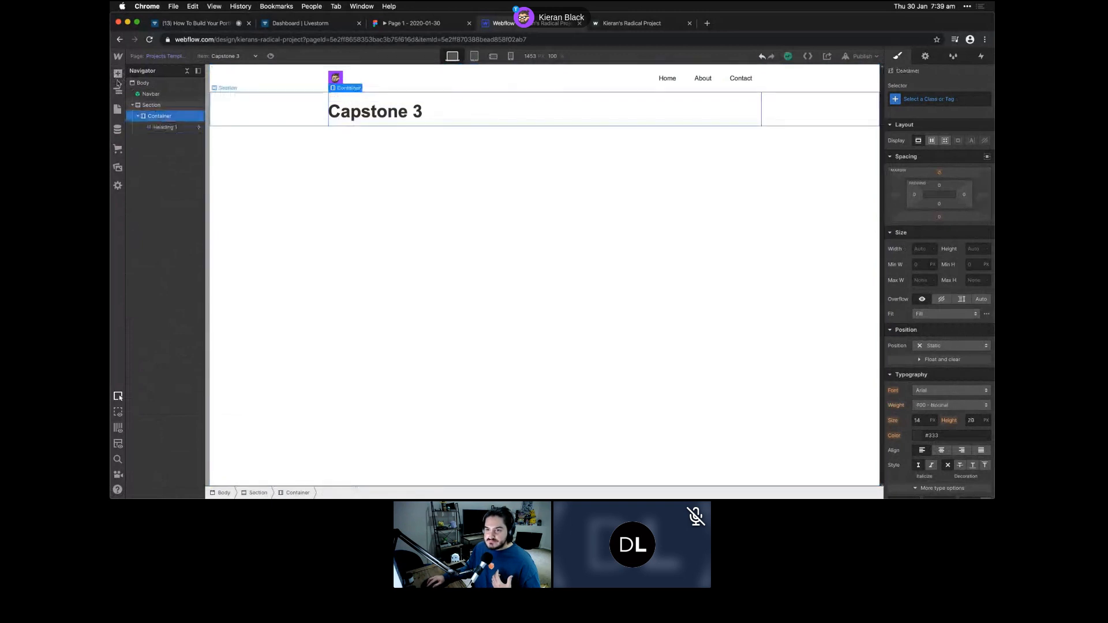
pyautogui.click(118, 74)
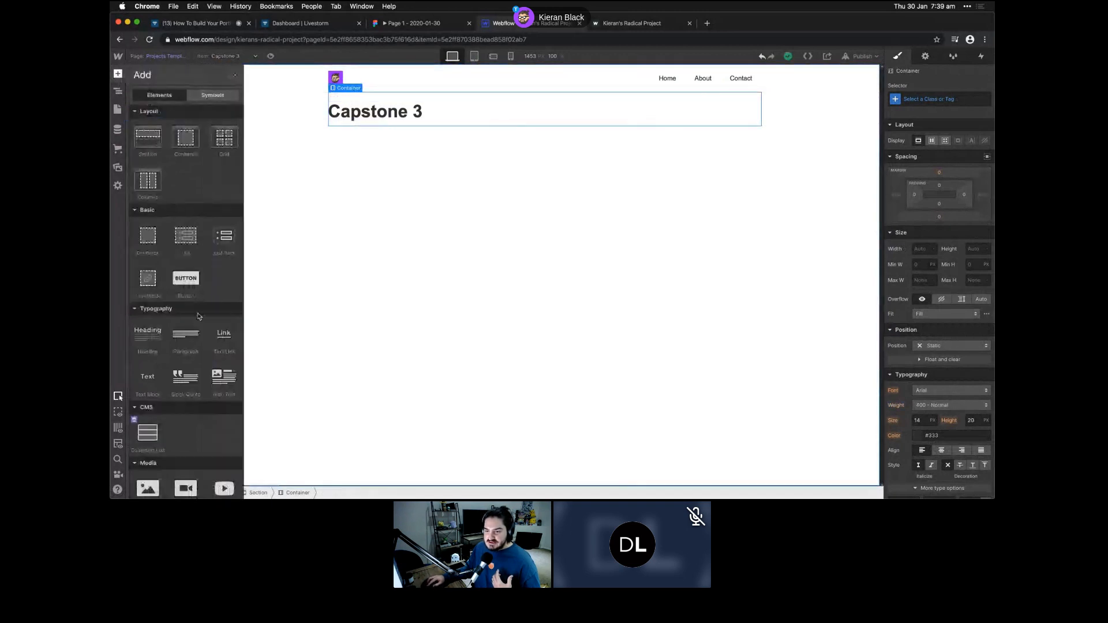
# - Add a paragraph bound to the Projects Intro field, then an Image element below it
pyautogui.click(187, 338)
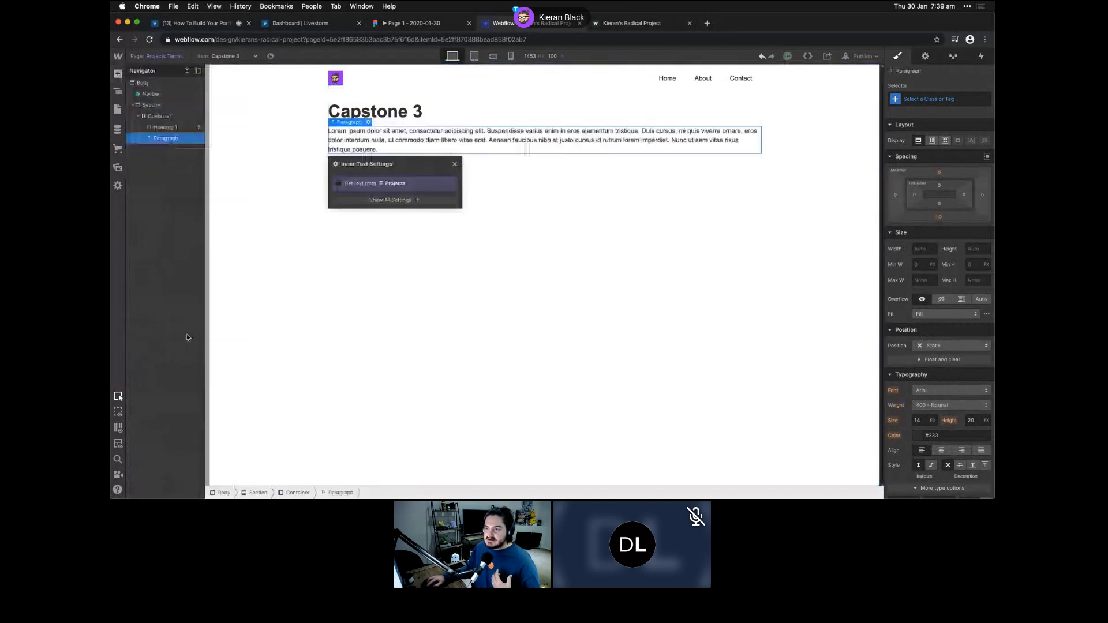
pyautogui.click(383, 183)
pyautogui.click(388, 195)
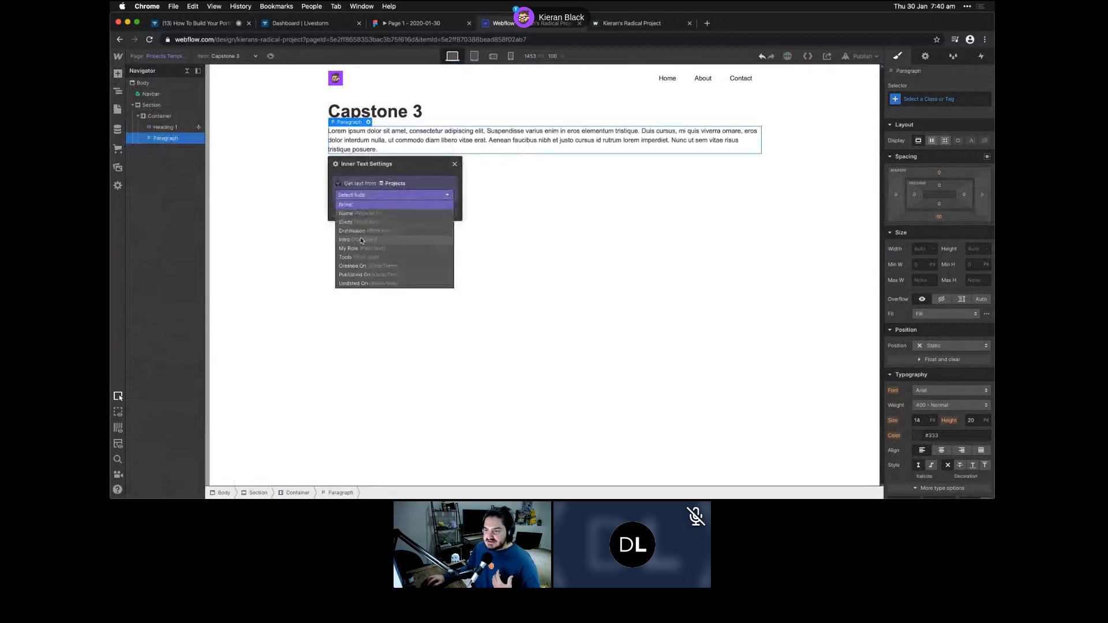
pyautogui.click(360, 242)
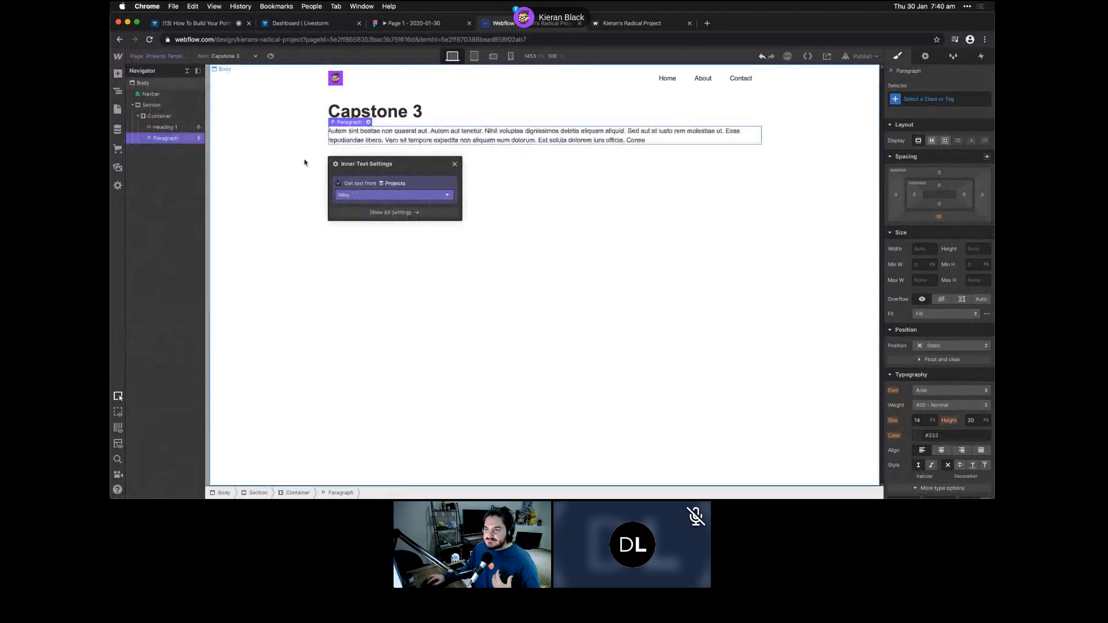
pyautogui.press('a')
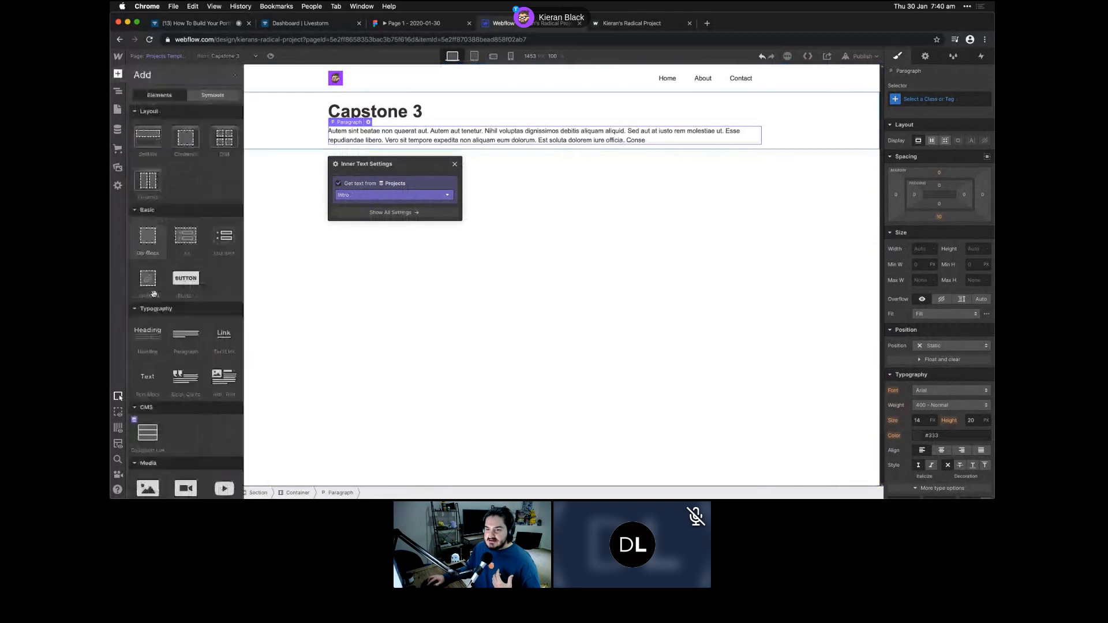
pyautogui.click(152, 480)
# - Bind the image to the Main Project Image field so it shows the Capstone 3 picture
pyautogui.click(404, 199)
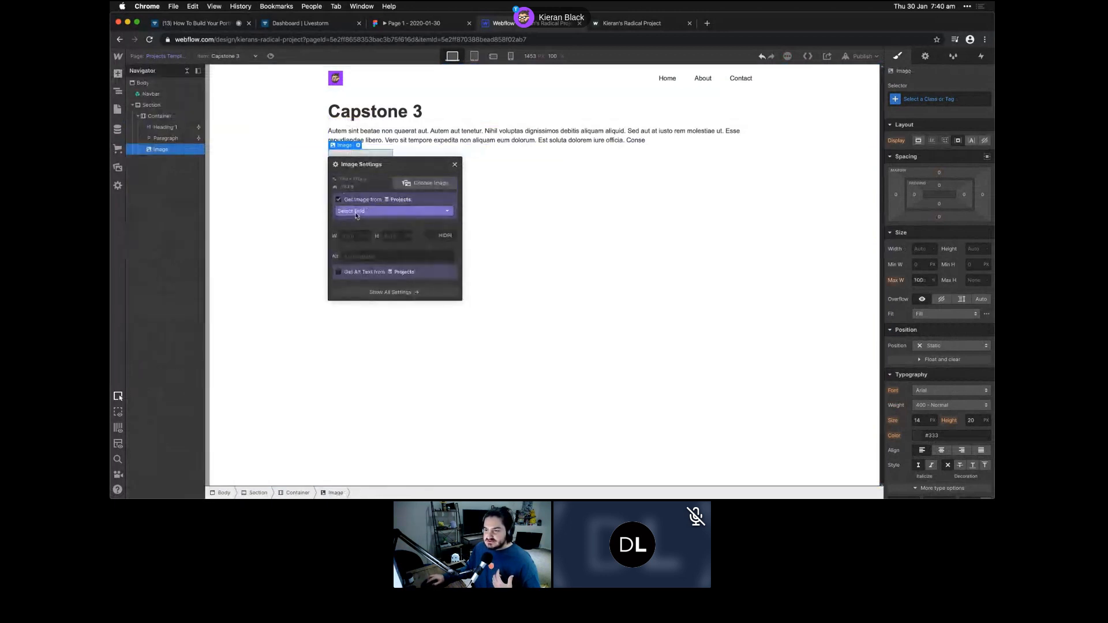
pyautogui.click(369, 211)
pyautogui.click(361, 230)
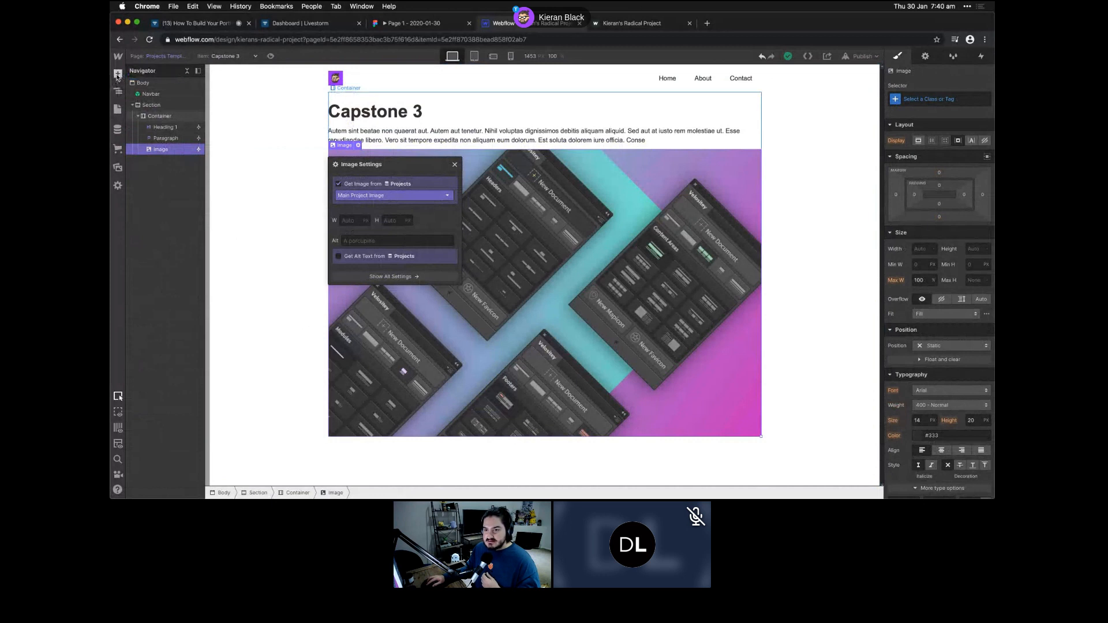
pyautogui.click(138, 116)
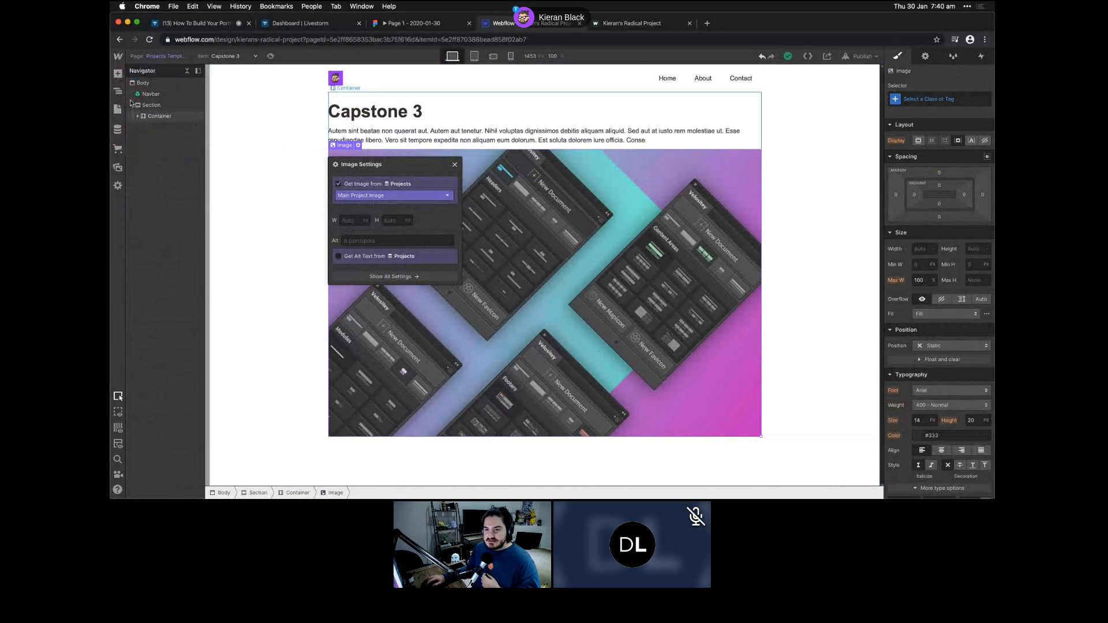
# - Add a second Section to the Body, with a Container holding a new Grid
pyautogui.click(118, 75)
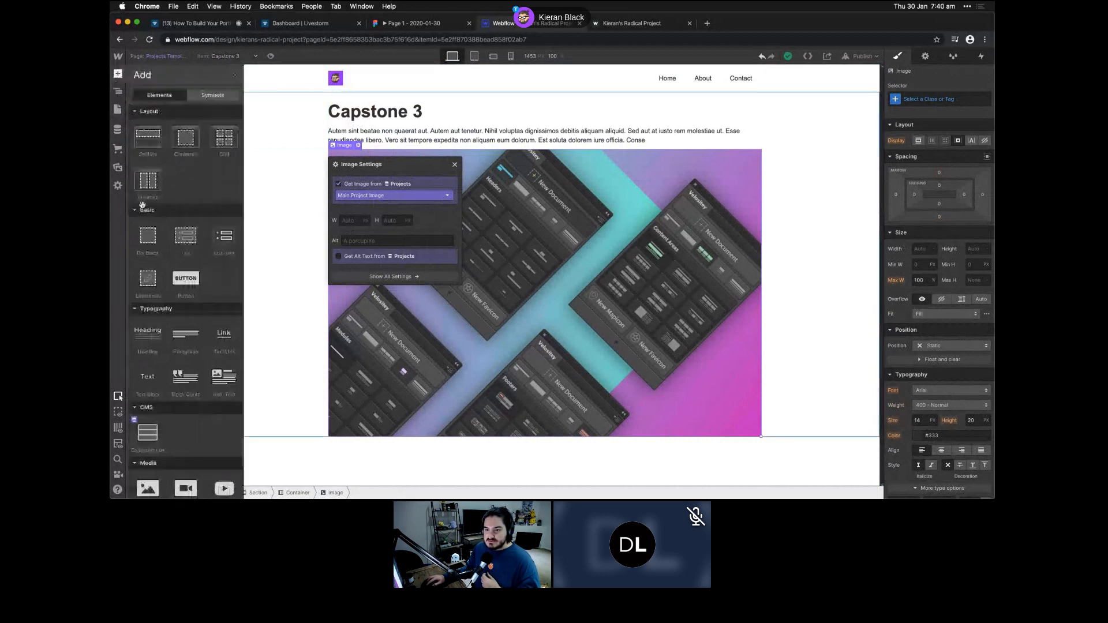
pyautogui.click(149, 146)
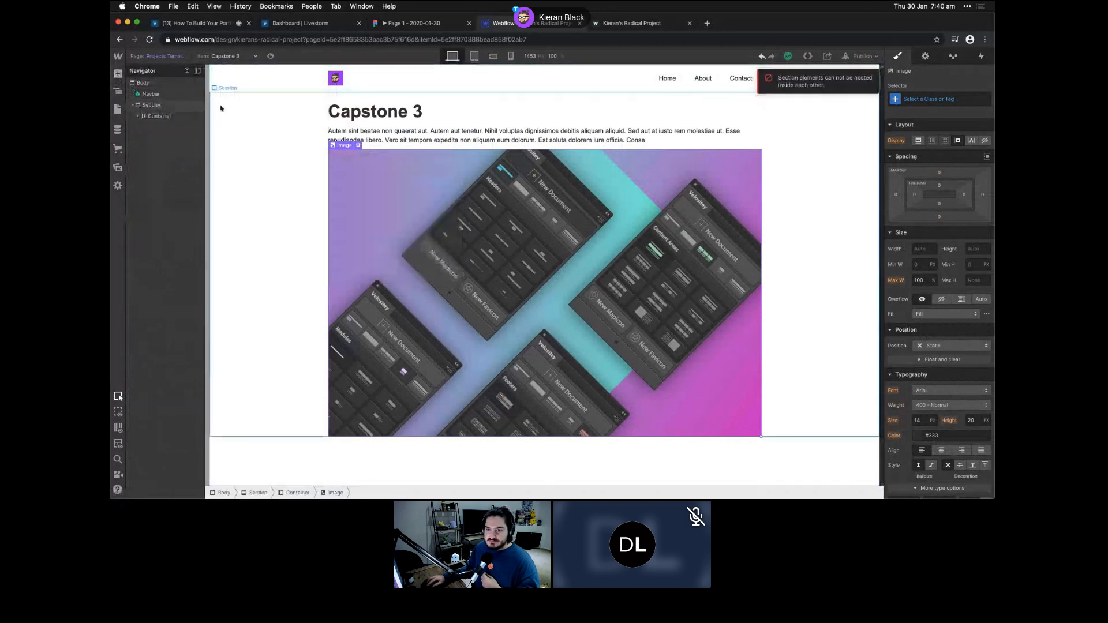
pyautogui.click(140, 83)
pyautogui.click(117, 74)
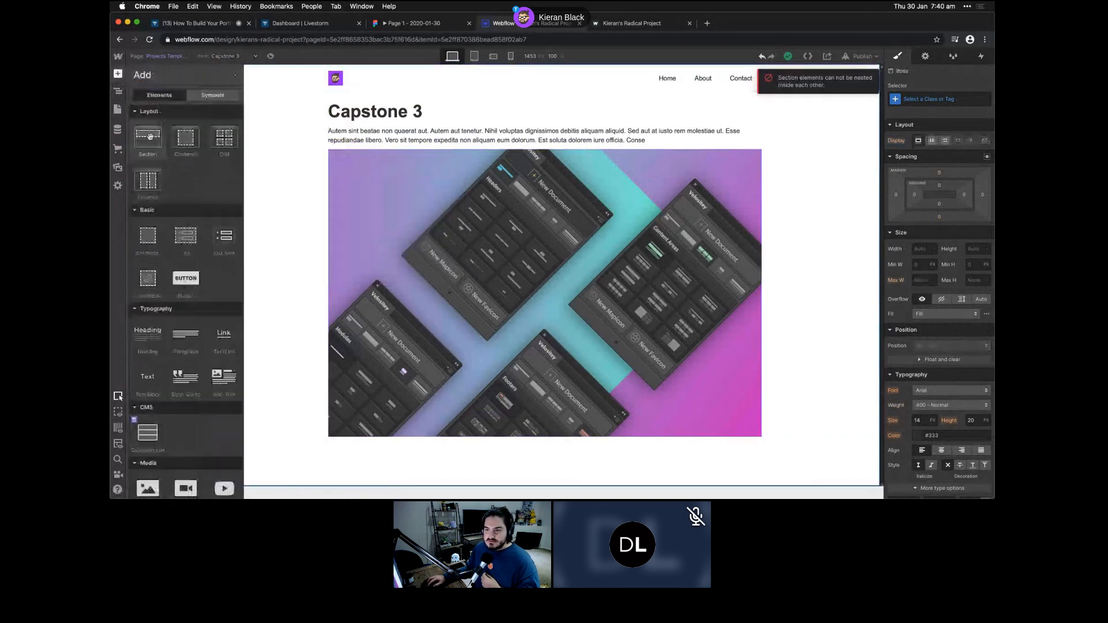
pyautogui.click(148, 147)
pyautogui.click(118, 73)
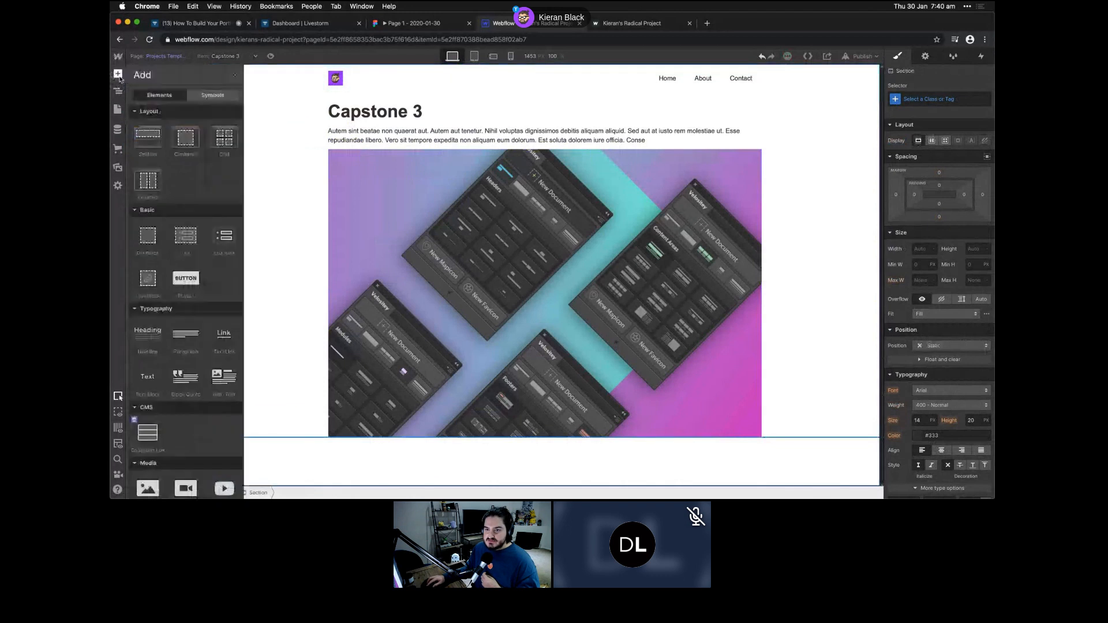
pyautogui.click(185, 144)
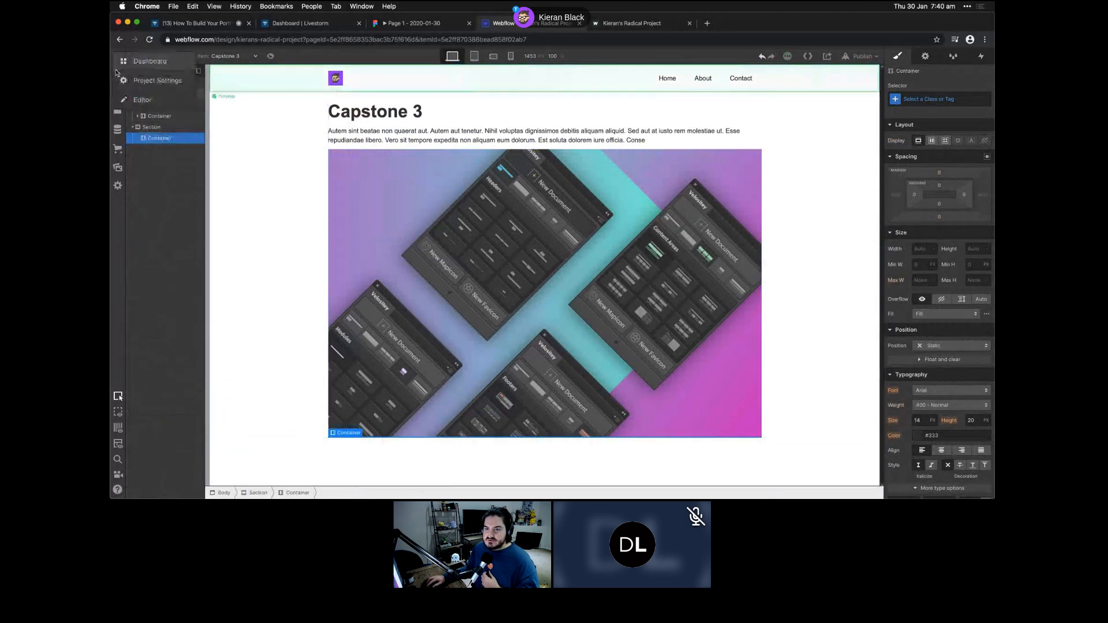
pyautogui.click(117, 74)
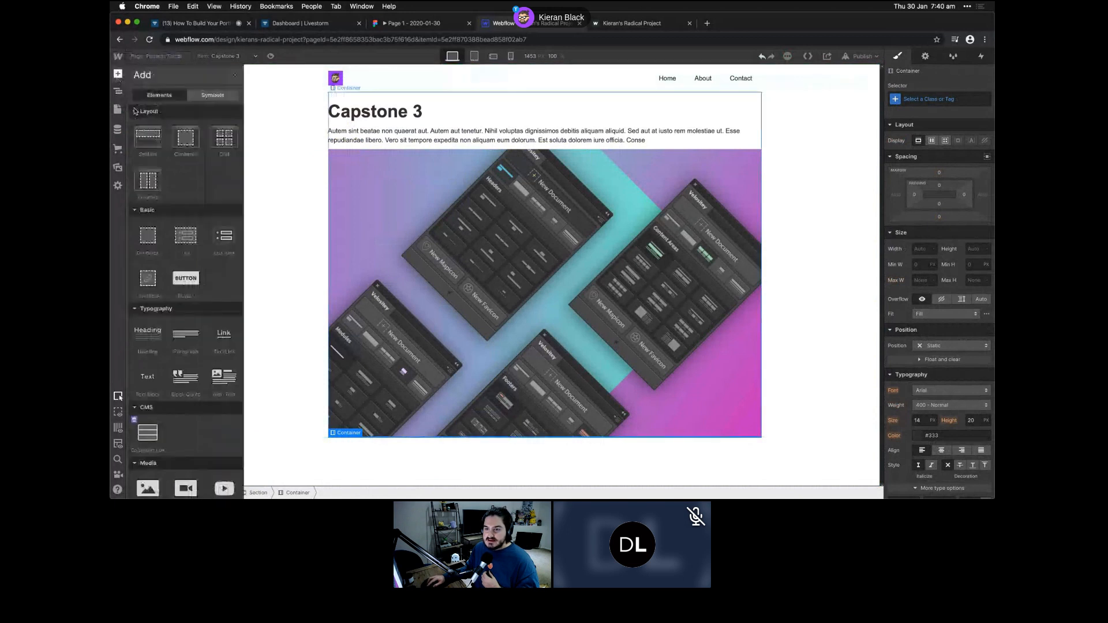
pyautogui.click(222, 141)
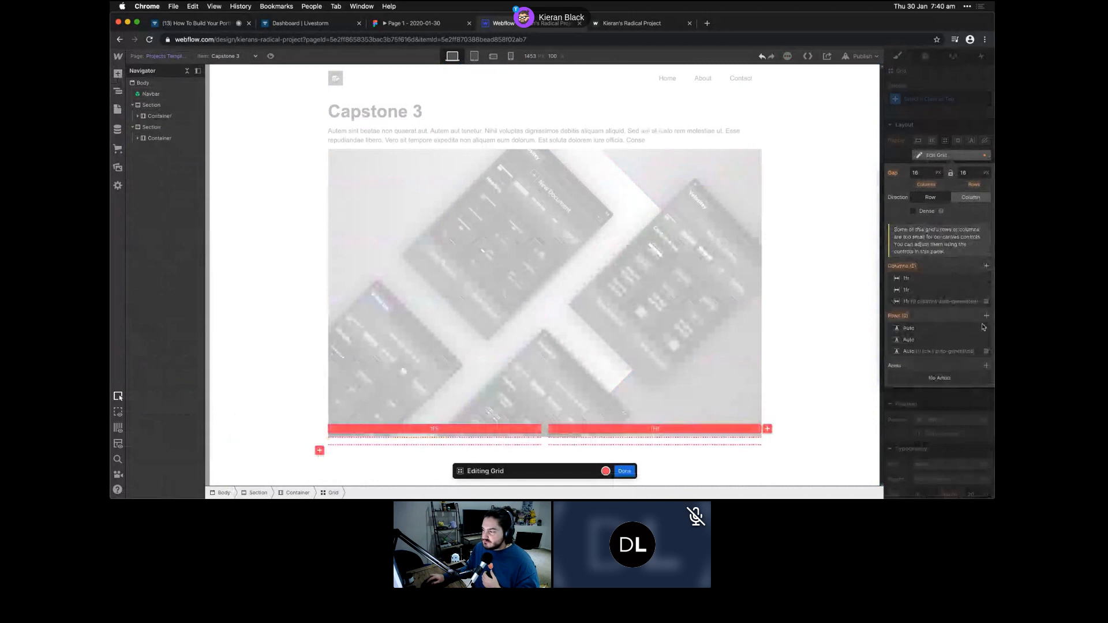
# - Cut the grid to one row of three 1fr columns and drop a Div Block into it
pyautogui.click(985, 330)
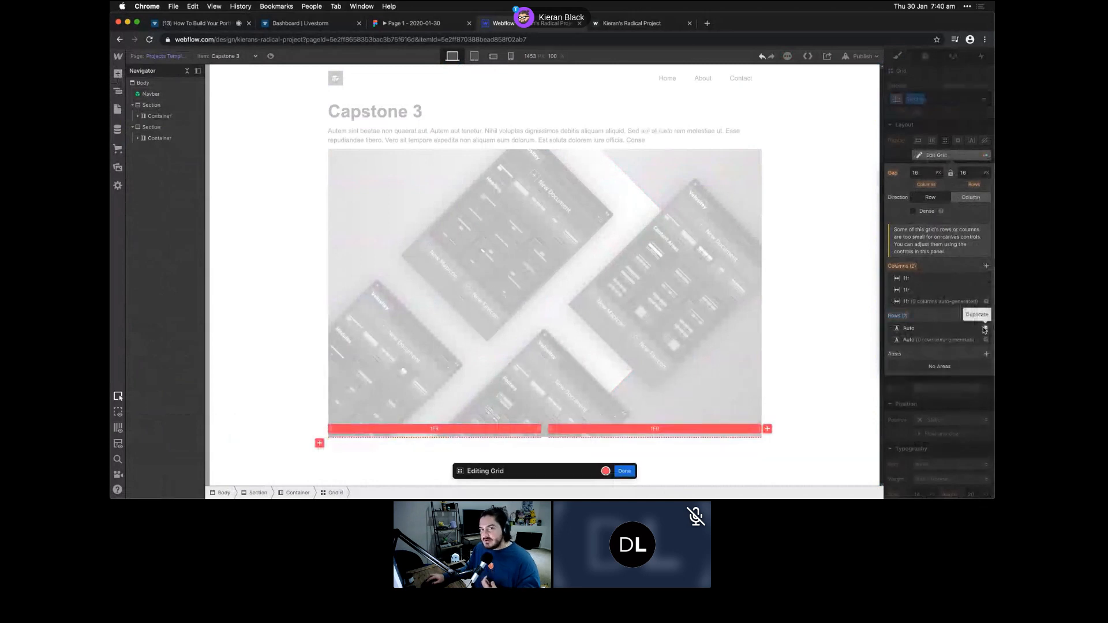
pyautogui.click(986, 266)
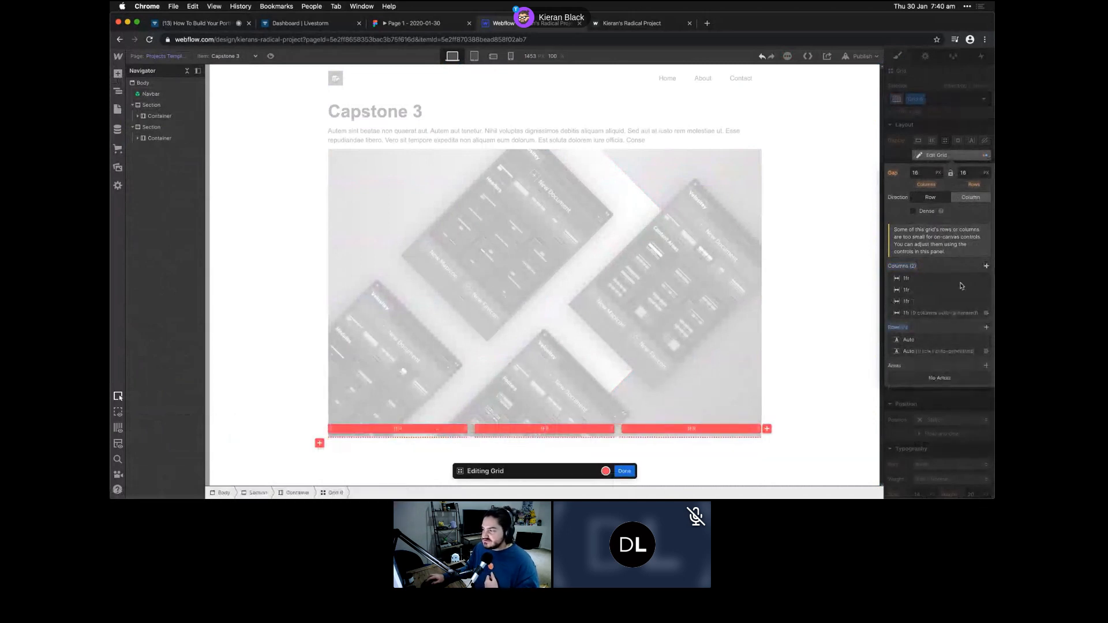
pyautogui.click(137, 138)
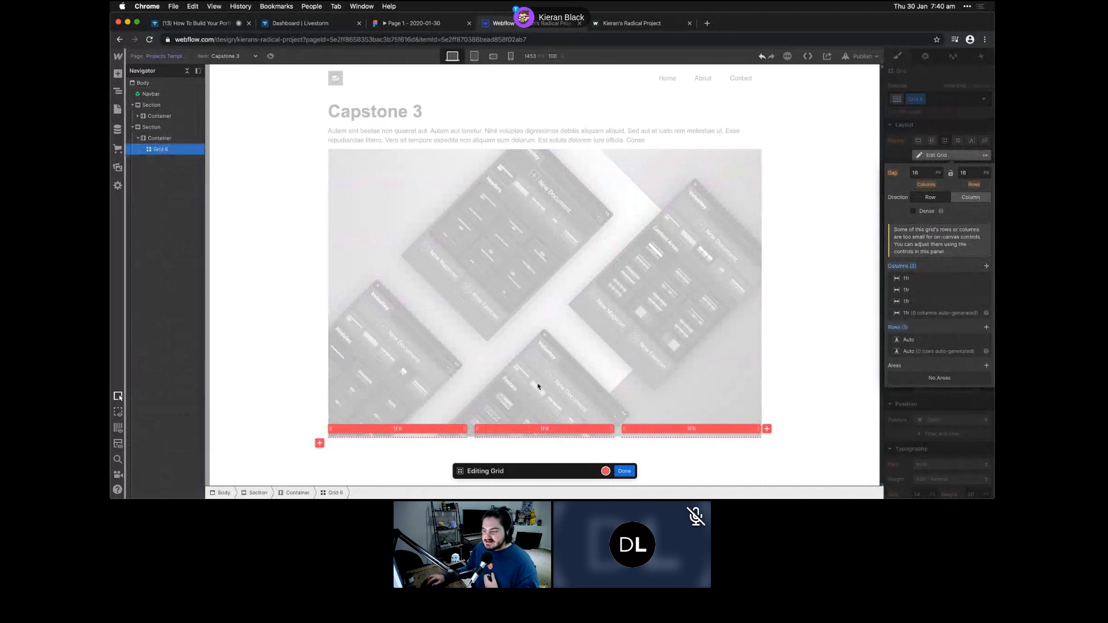
pyautogui.click(117, 74)
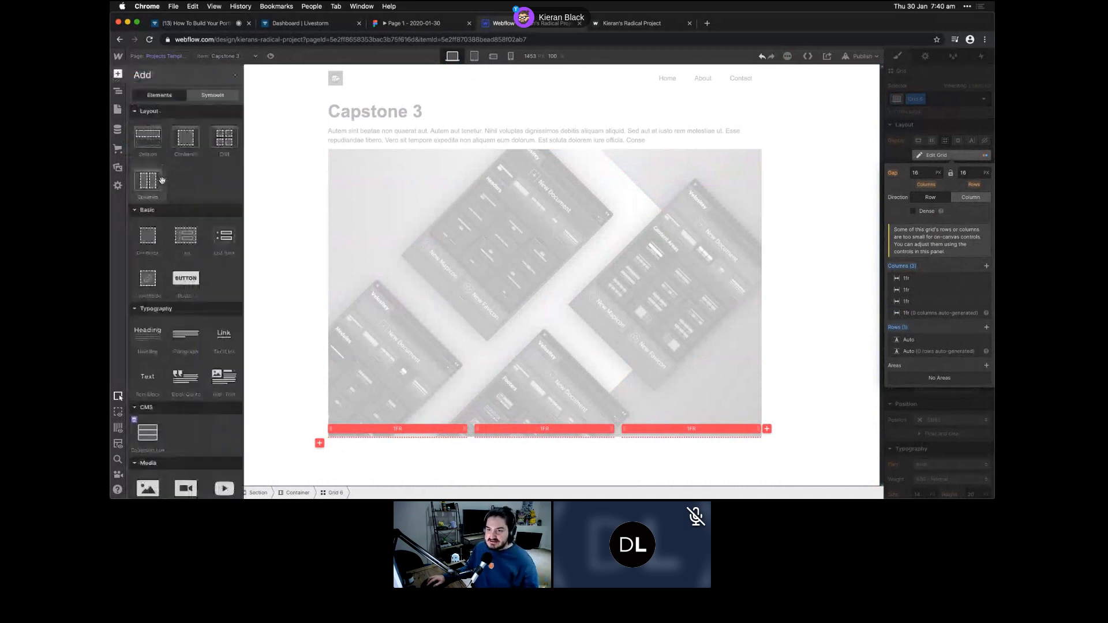
pyautogui.click(139, 238)
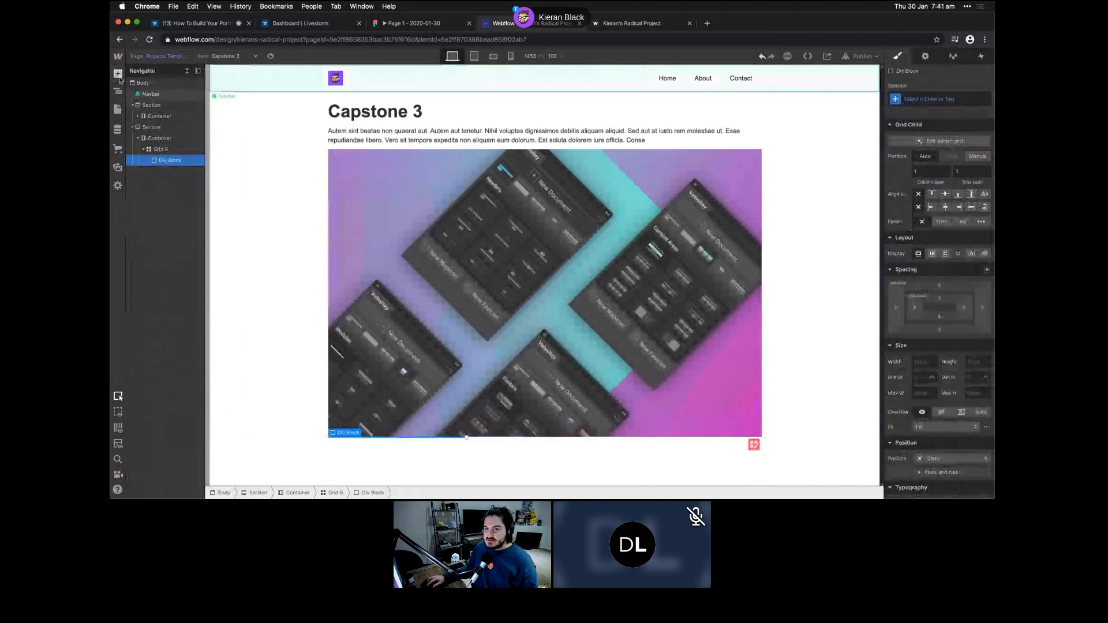
# - Add a Heading and a Text Block beneath it inside the Div Block
pyautogui.click(118, 76)
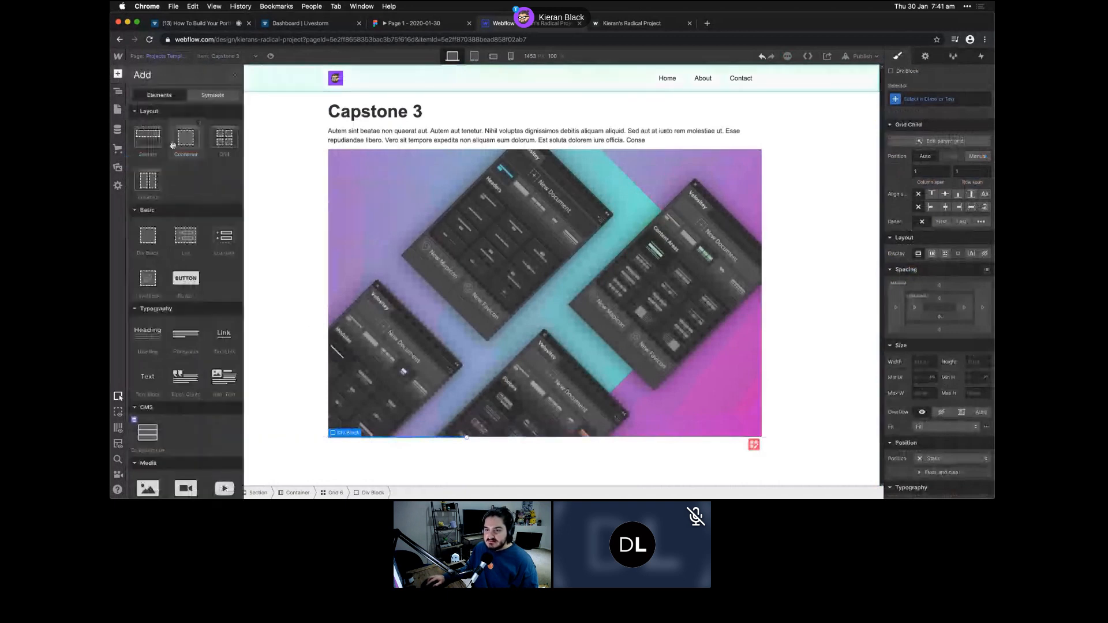
pyautogui.click(148, 334)
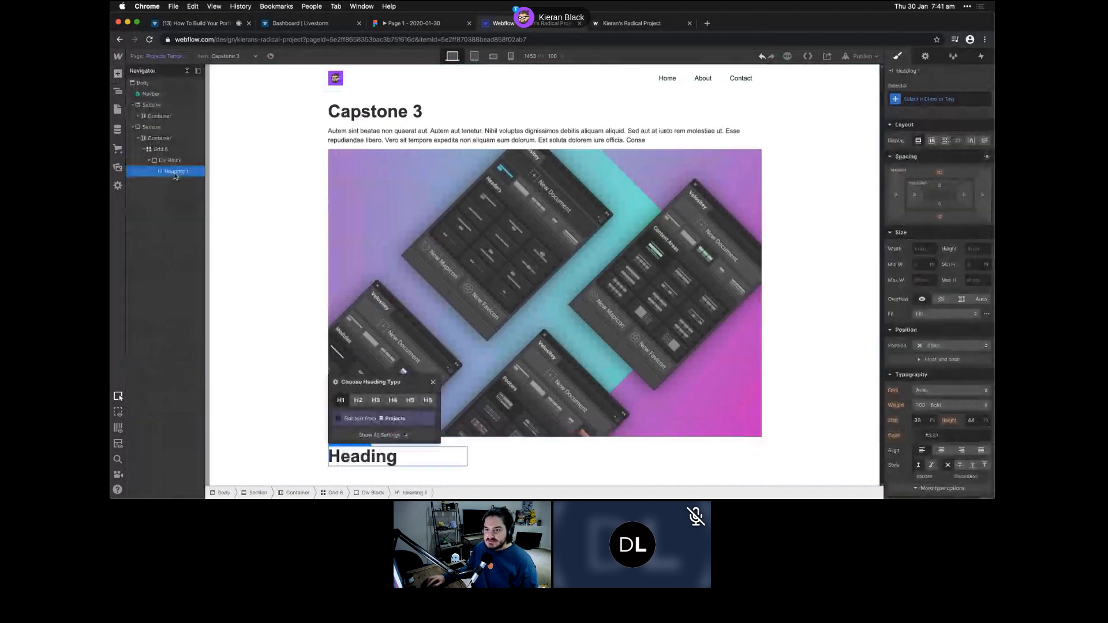
pyautogui.press('a')
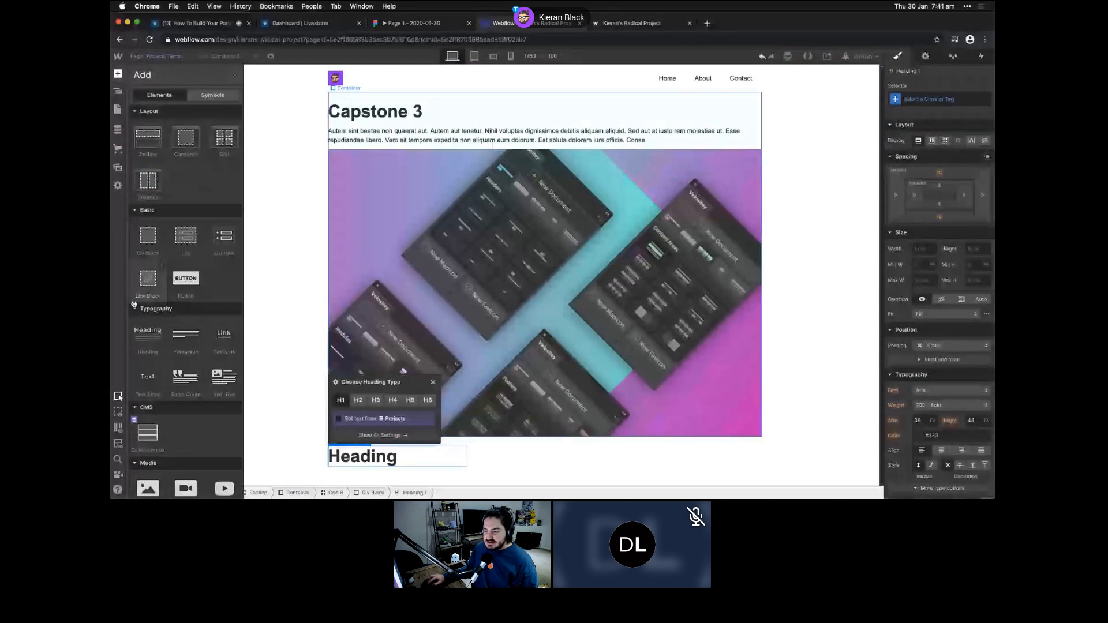
pyautogui.moveTo(147, 380); pyautogui.dragTo(377, 465)
pyautogui.click(378, 456)
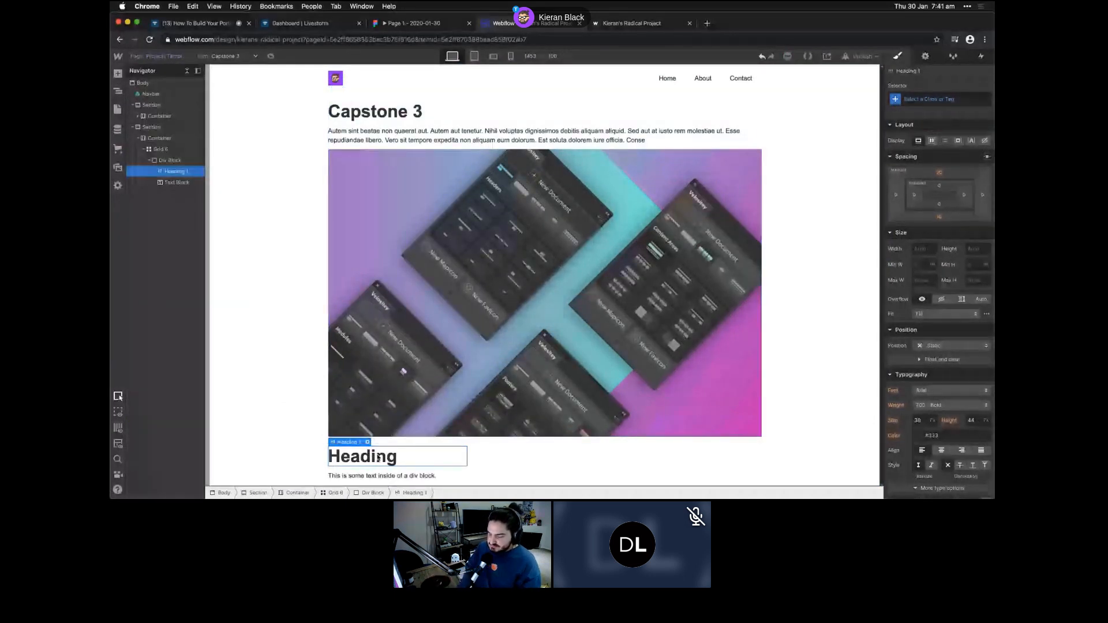
# - Rename the heading 'Client' as an H5 and bind the text block to the Client field
pyautogui.doubleClick(377, 455)
pyautogui.doubleClick(376, 455)
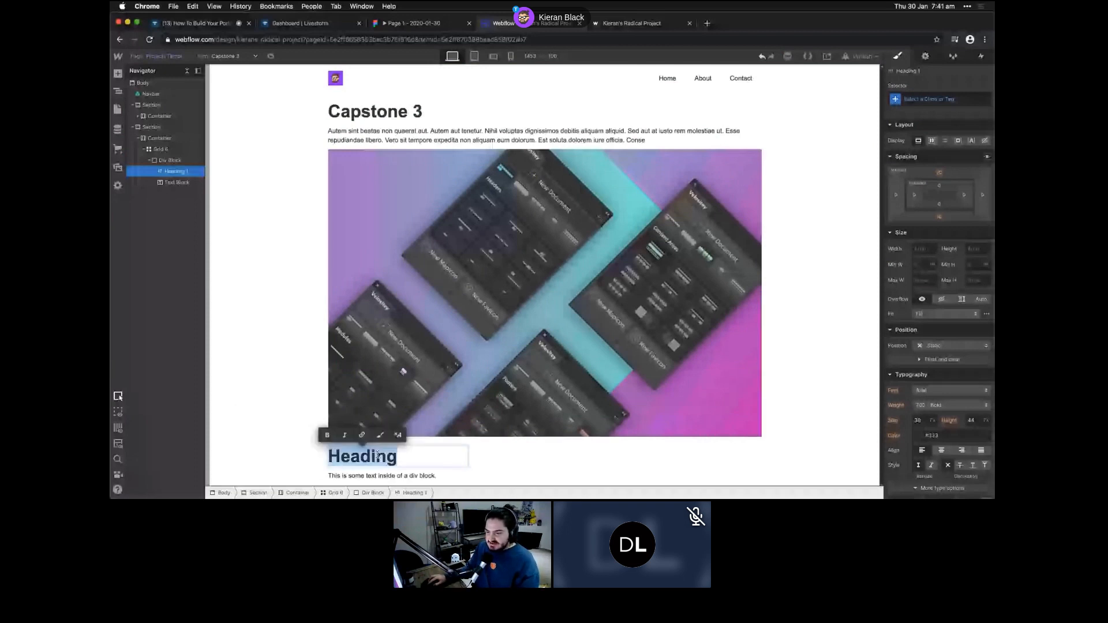
pyautogui.write('Client')
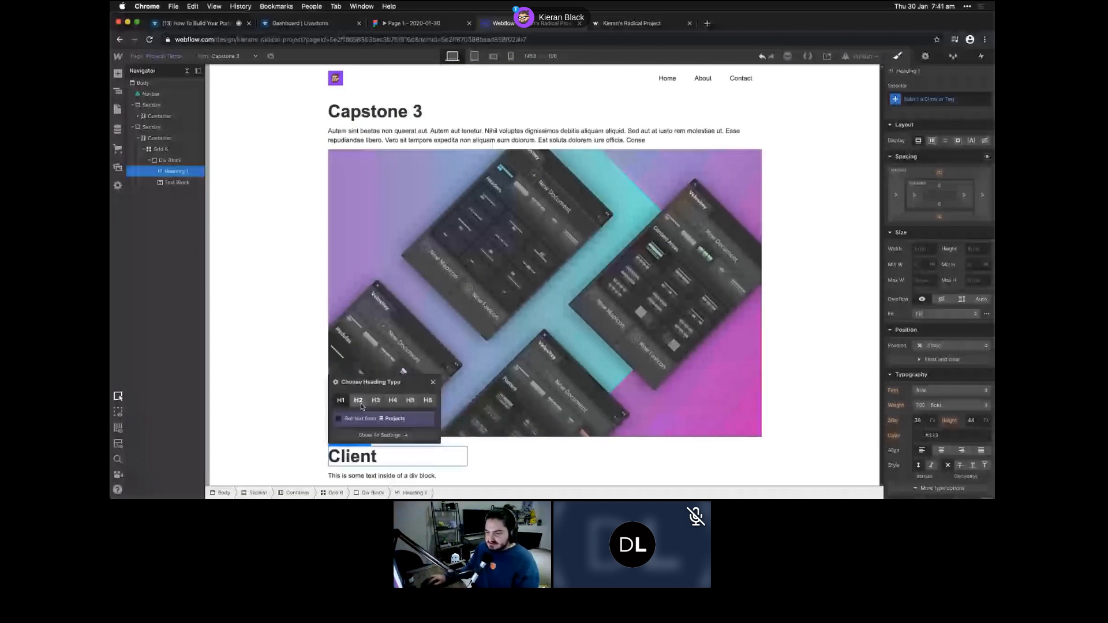
pyautogui.click(409, 400)
pyautogui.click(169, 164)
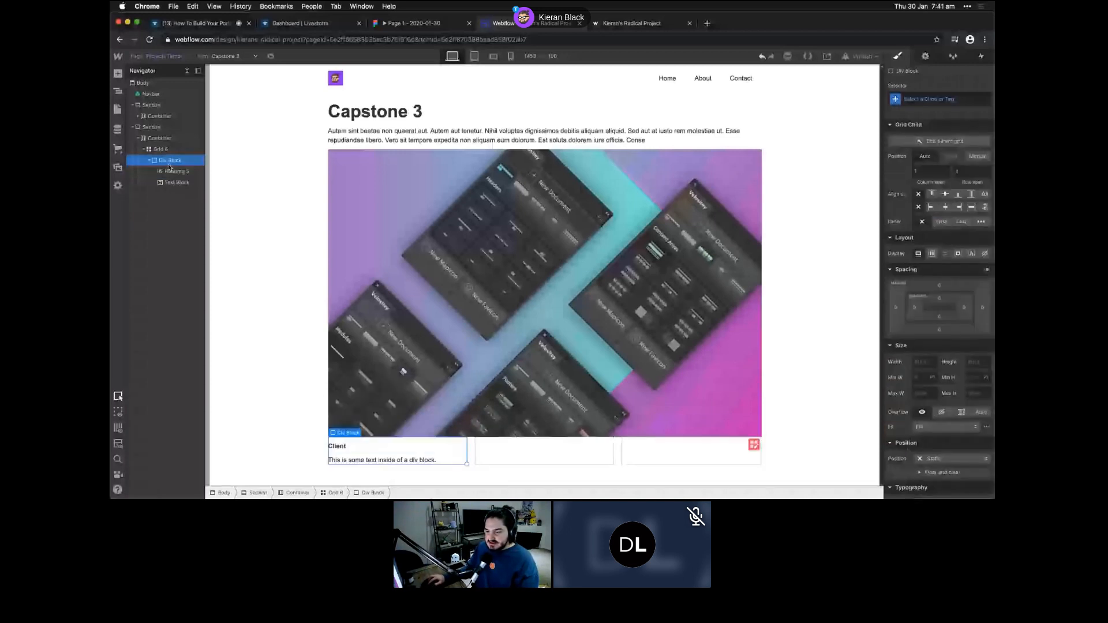
pyautogui.doubleClick(357, 460)
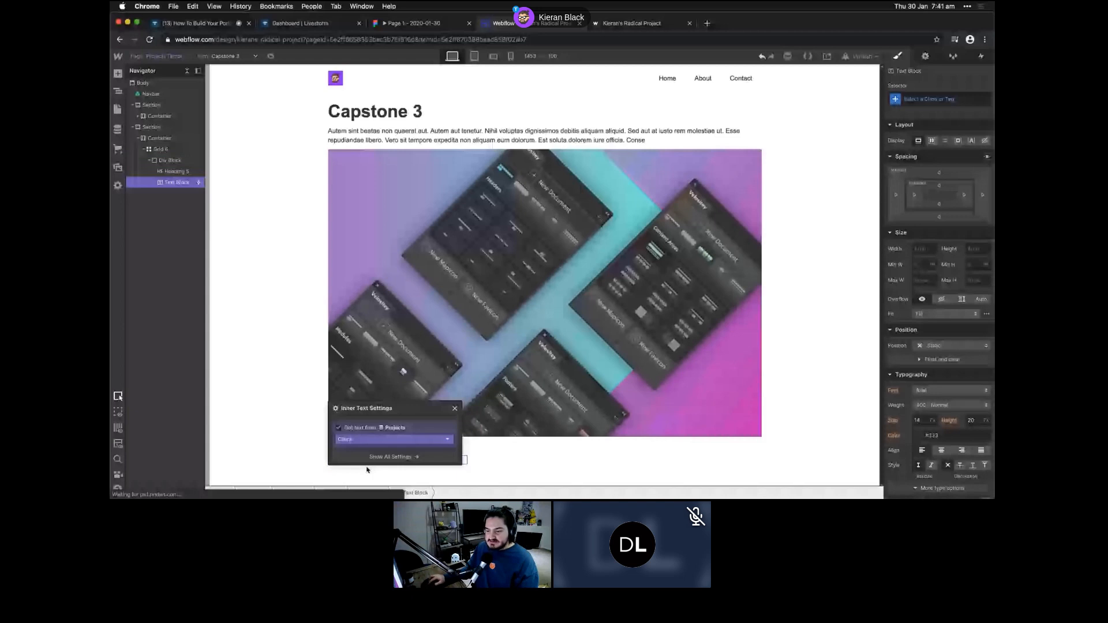
pyautogui.click(323, 469)
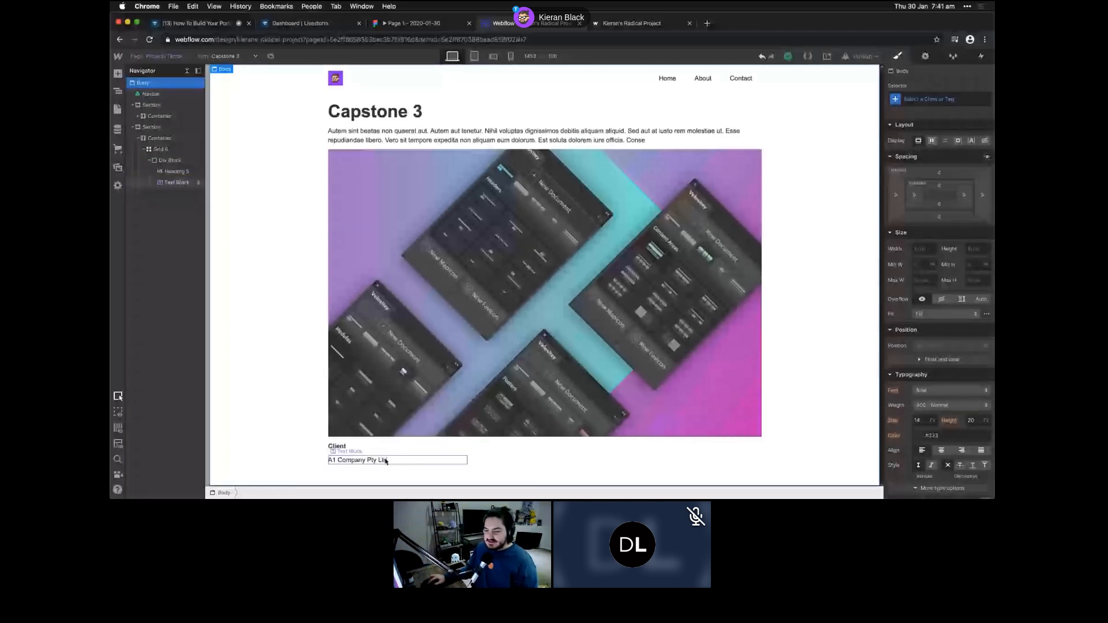
# - Duplicate the Client cell twice, then retitle the second 'My Role' and bind its text to My Role
pyautogui.click(330, 462)
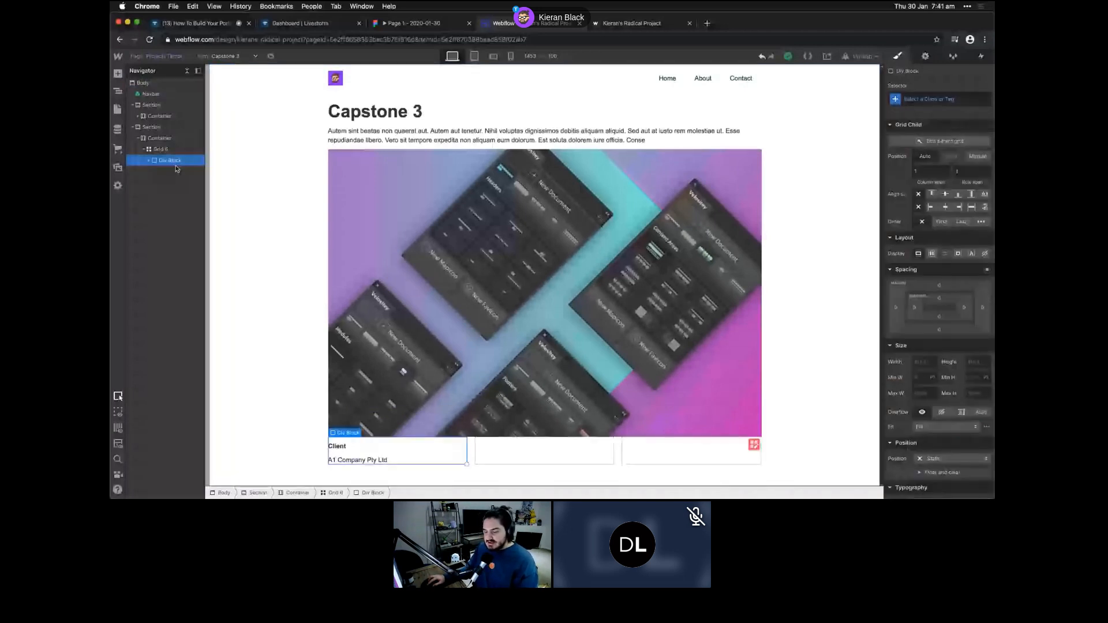
pyautogui.press('super+d')
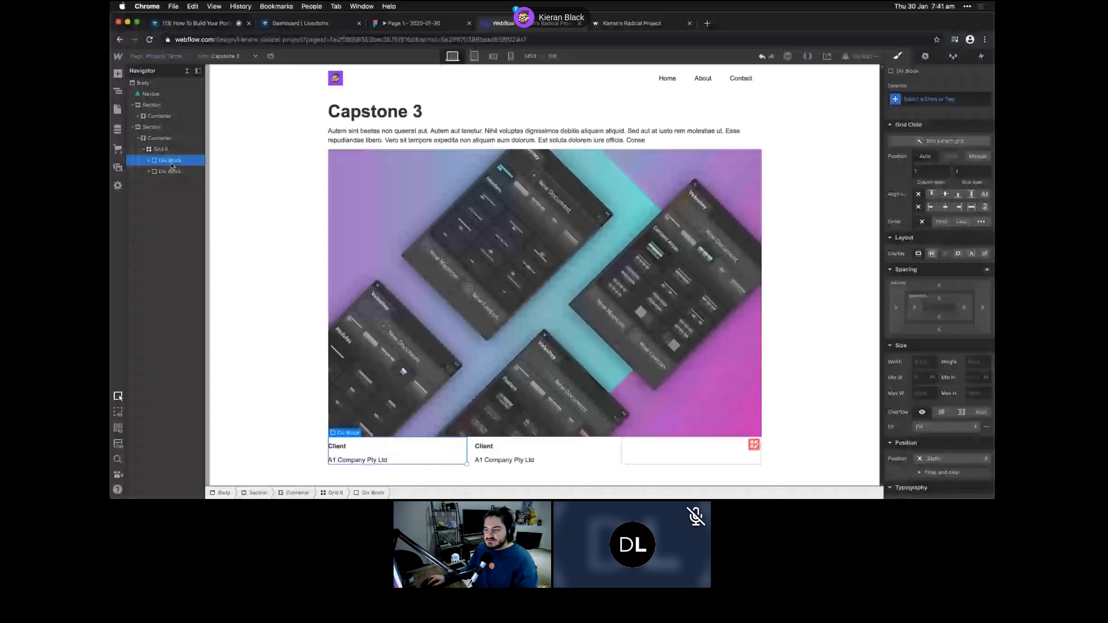
pyautogui.press('super+d')
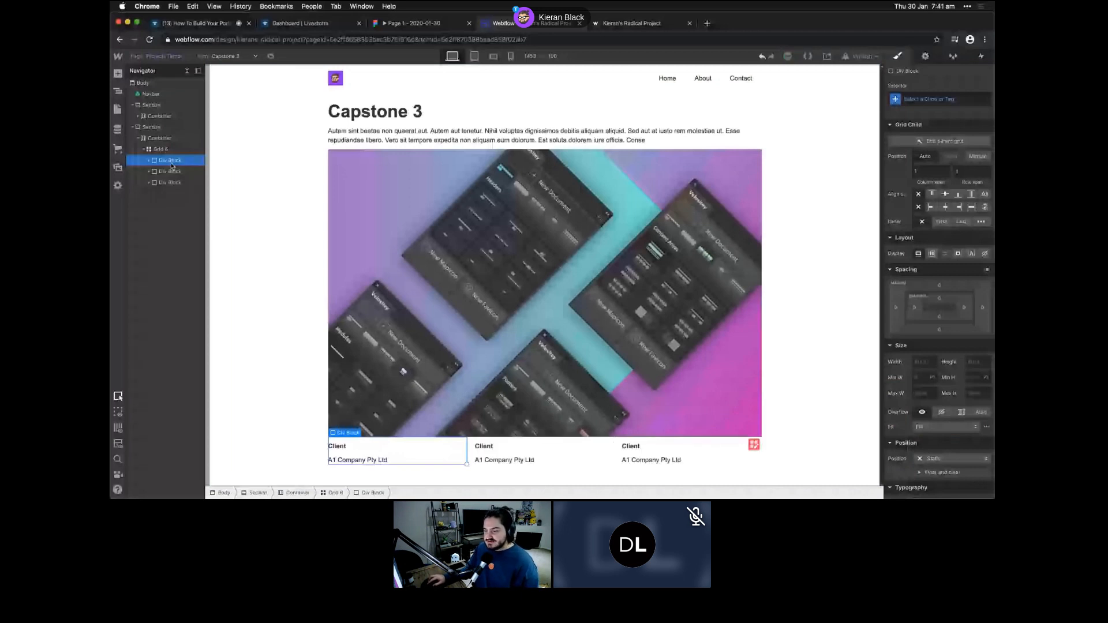
pyautogui.doubleClick(490, 451)
pyautogui.write('My Role')
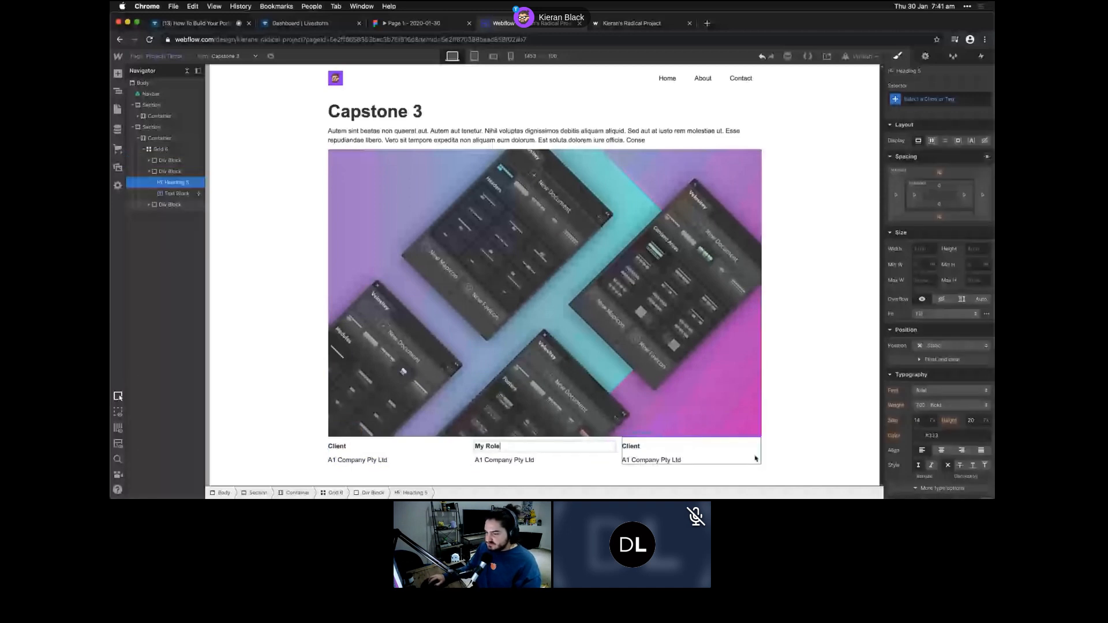
pyautogui.doubleClick(514, 461)
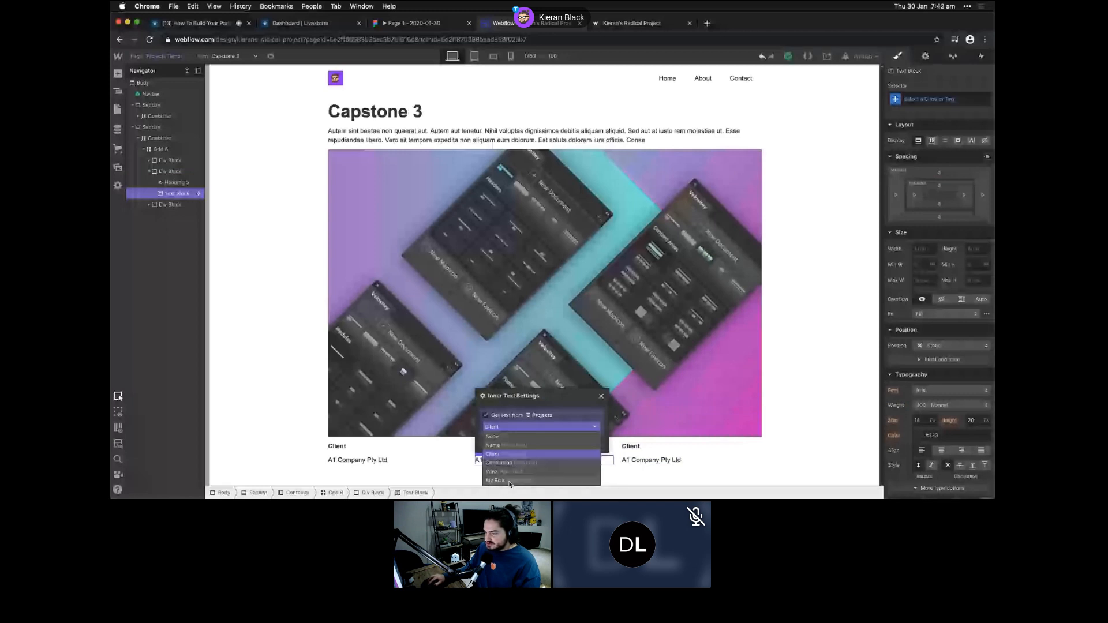
pyautogui.click(509, 481)
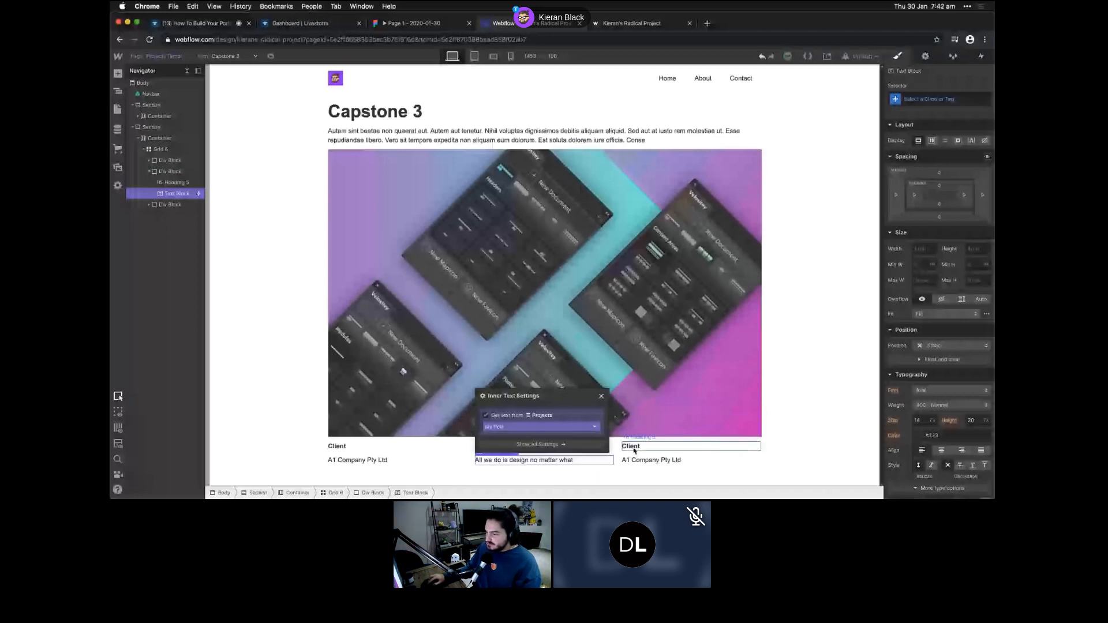
# - Bind the third column's text block to the Tools field, showing 'Vector tools are fun'
pyautogui.click(634, 448)
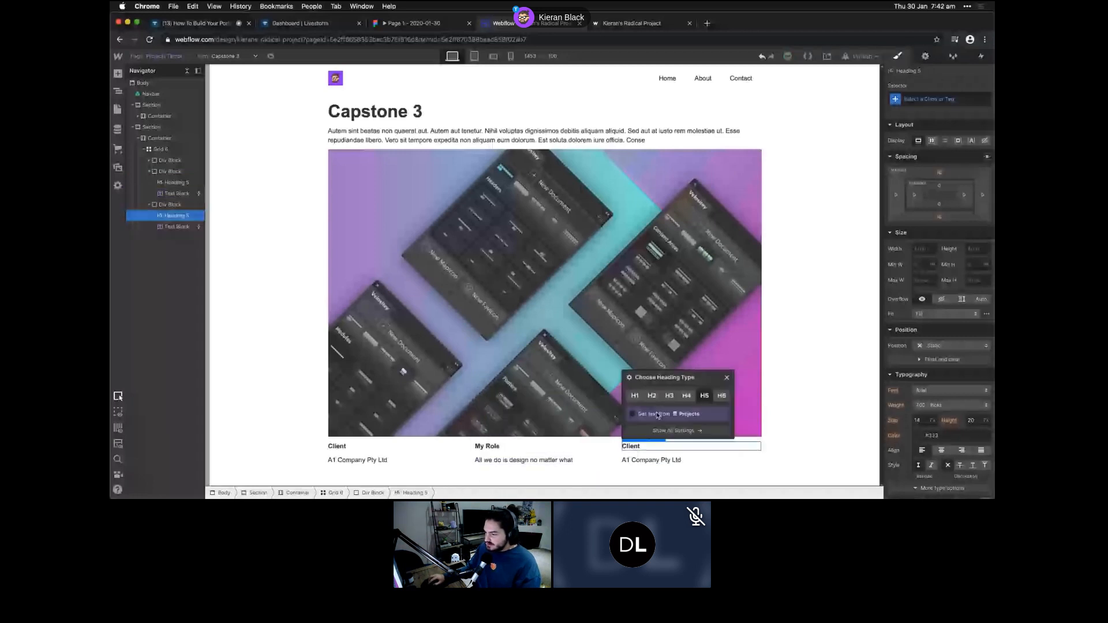
pyautogui.click(662, 459)
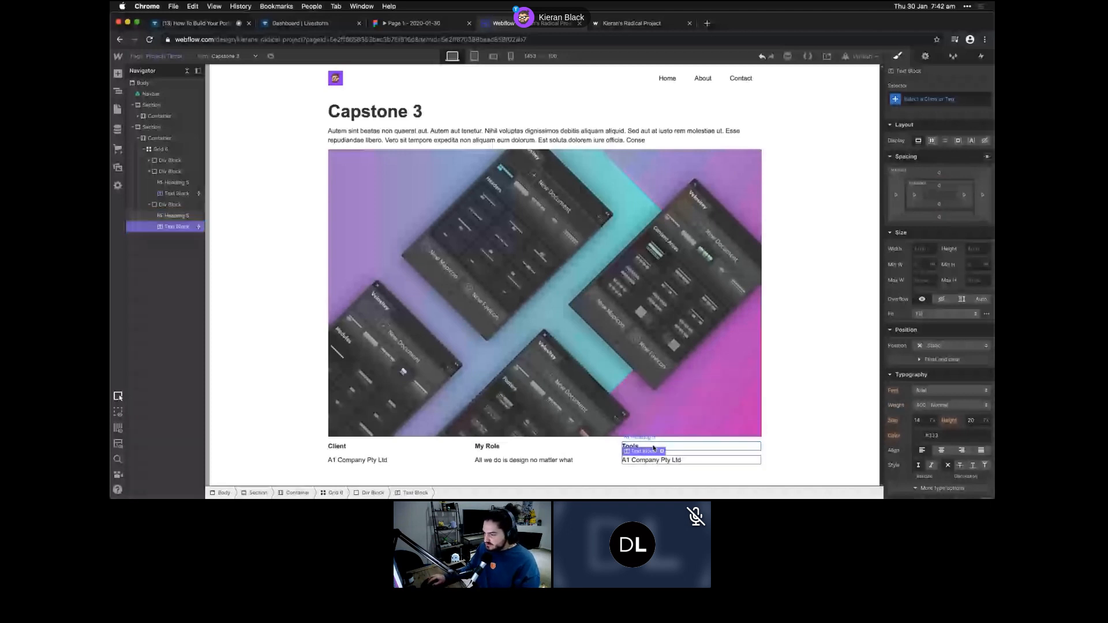
pyautogui.click(662, 452)
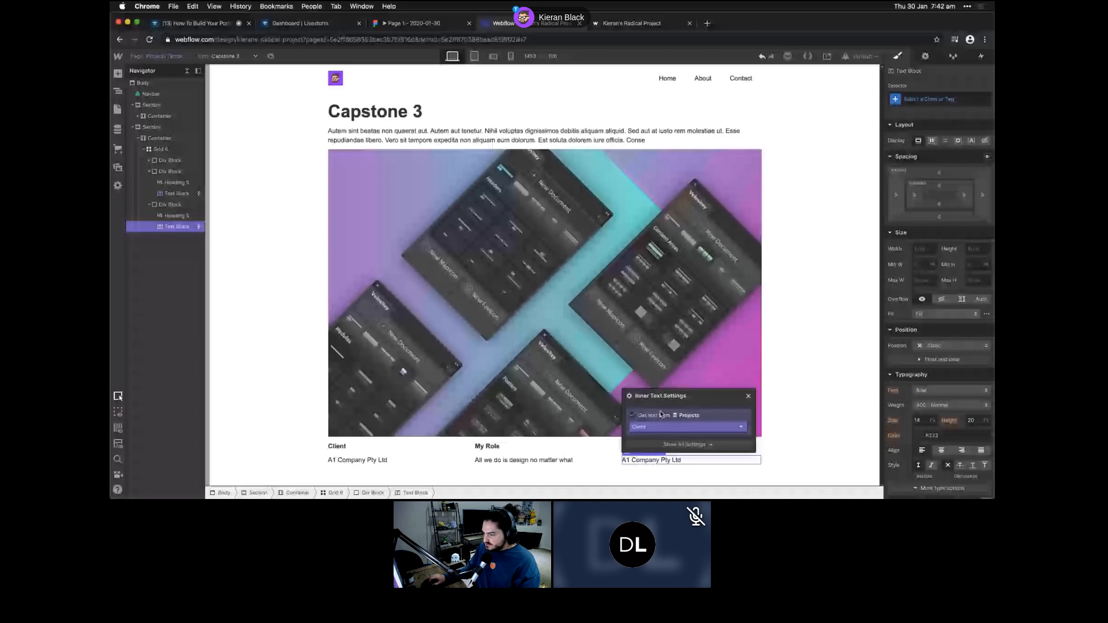
pyautogui.click(657, 426)
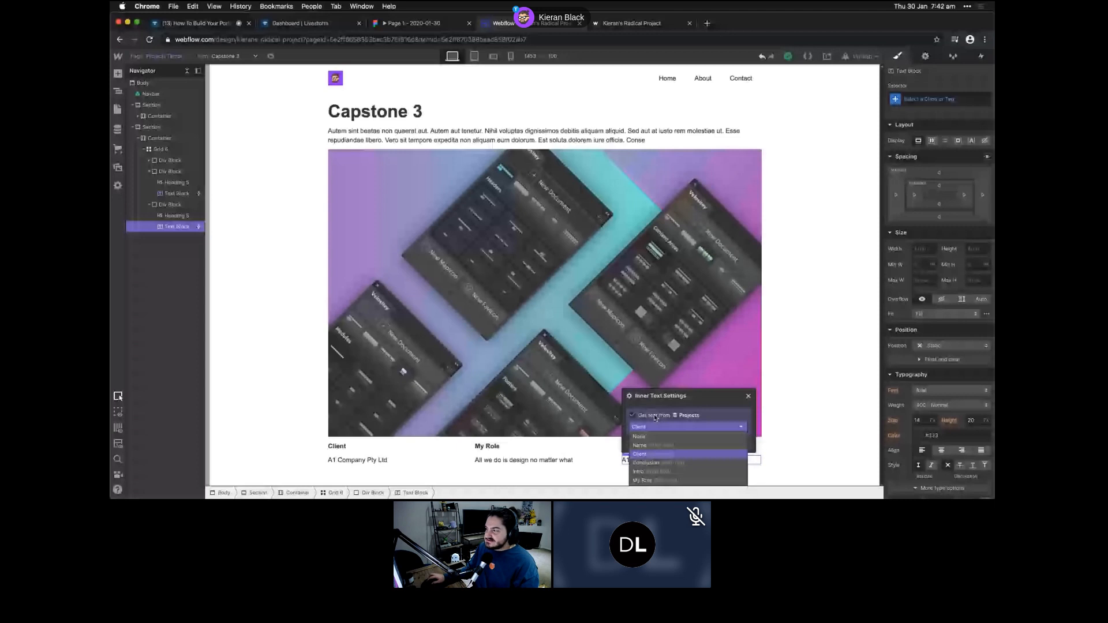
pyautogui.click(925, 56)
pyautogui.click(911, 139)
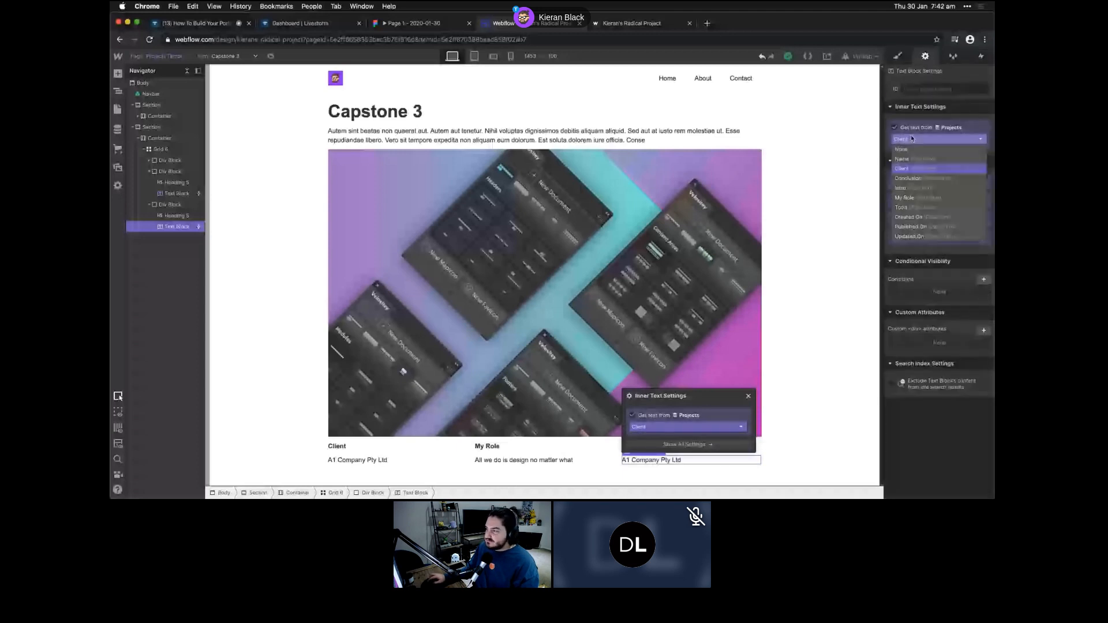
pyautogui.click(905, 208)
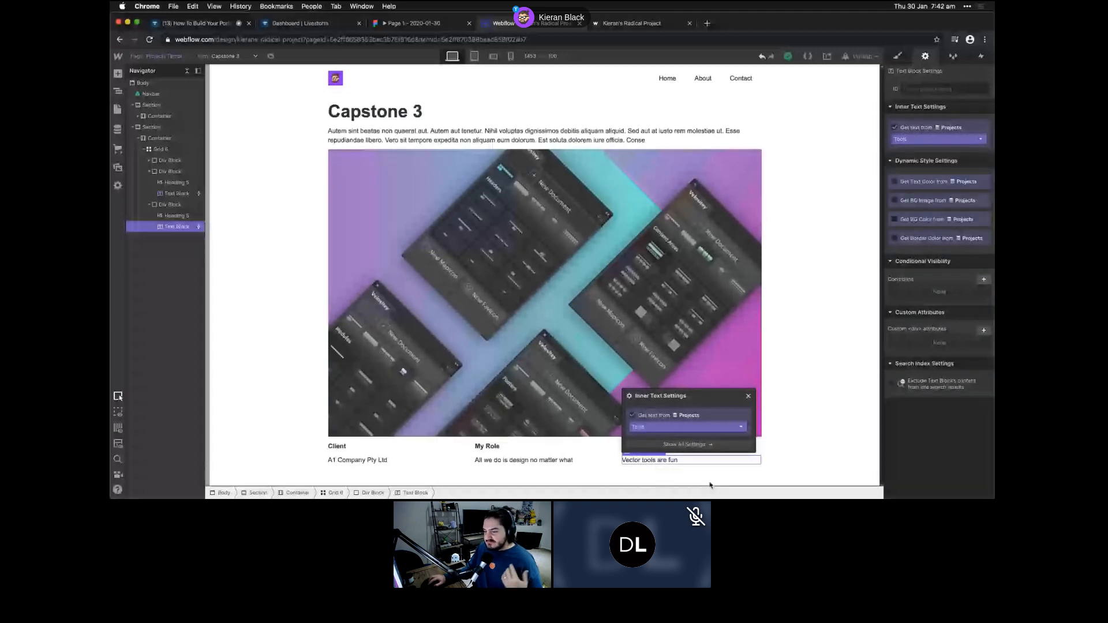
pyautogui.click(162, 292)
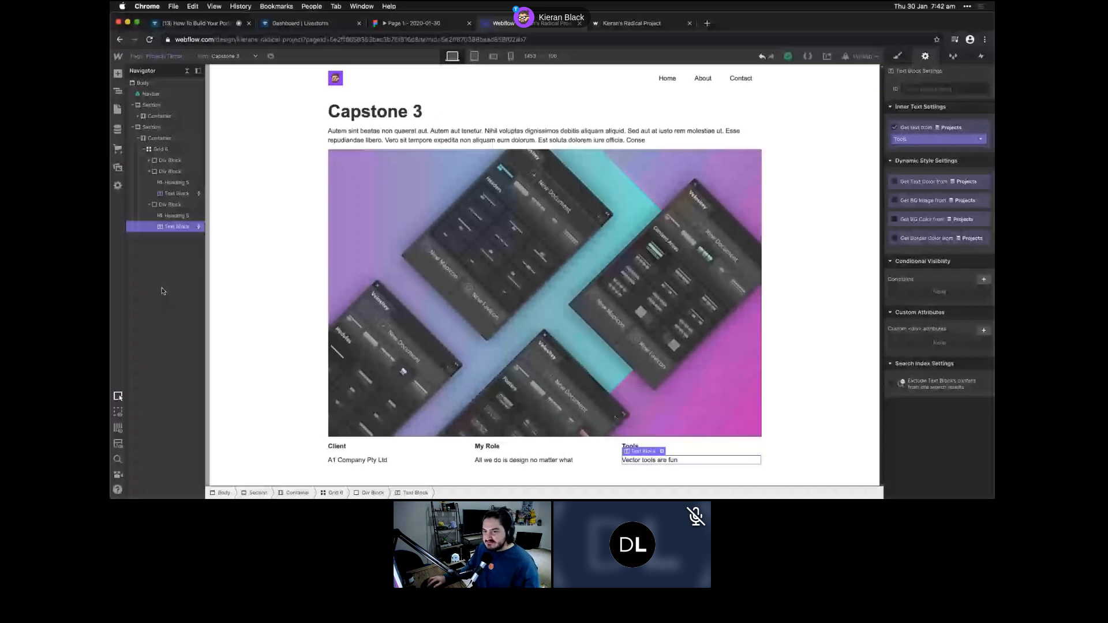
# - Duplicate the Capstone 3 section and move the copy below the Client/My Role/Tools row
pyautogui.click(133, 127)
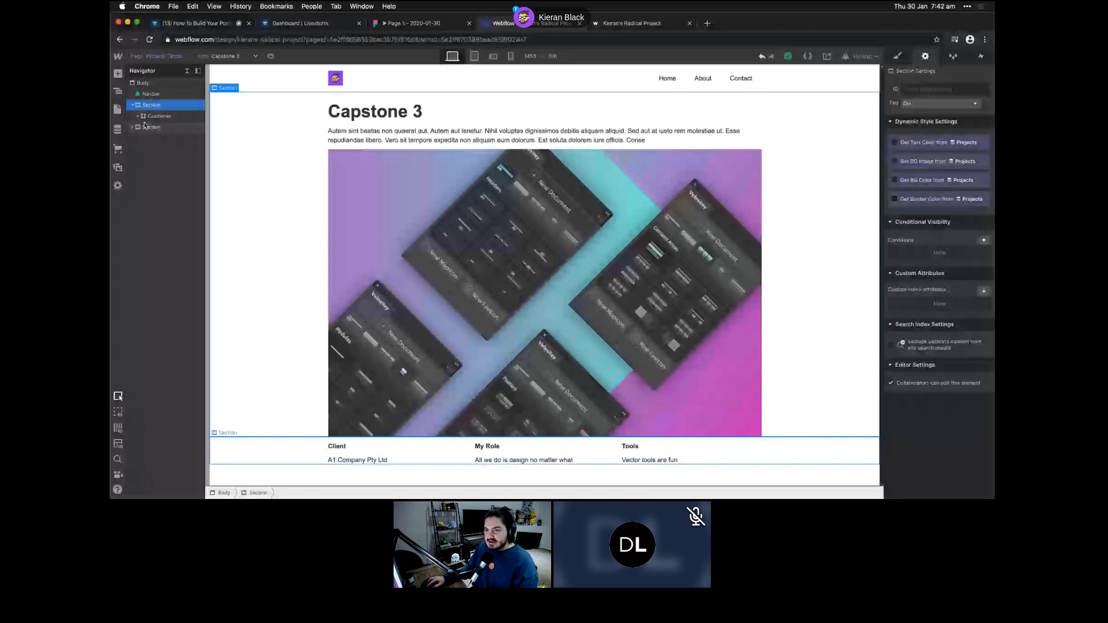
pyautogui.press('super+v')
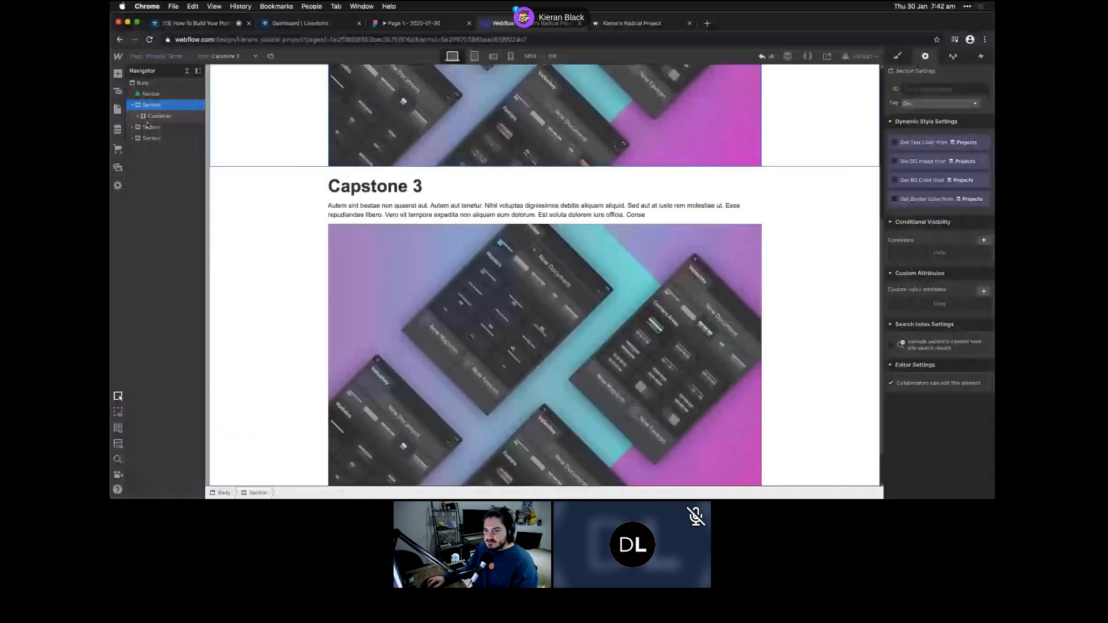
pyautogui.click(160, 129)
pyautogui.moveTo(160, 129); pyautogui.dragTo(161, 140)
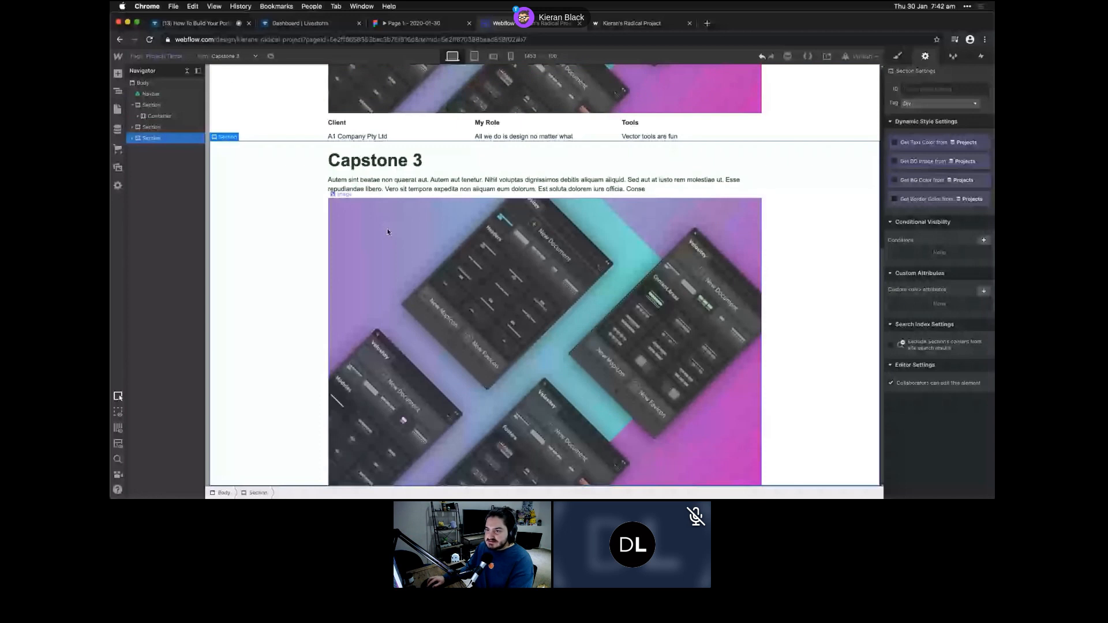
# - Delete the copy's heading, paragraph and image; add a Rich Text block bound to Project Details
pyautogui.click(388, 232)
pyautogui.click(364, 162)
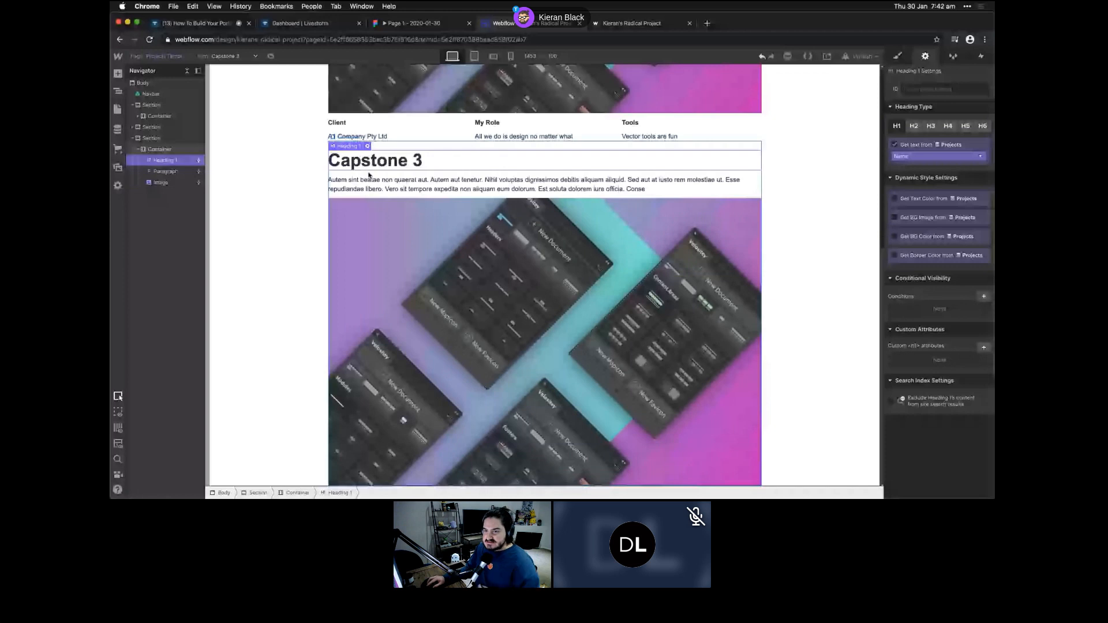
pyautogui.press('Delete')
pyautogui.press('Delete')
pyautogui.press('Delete')
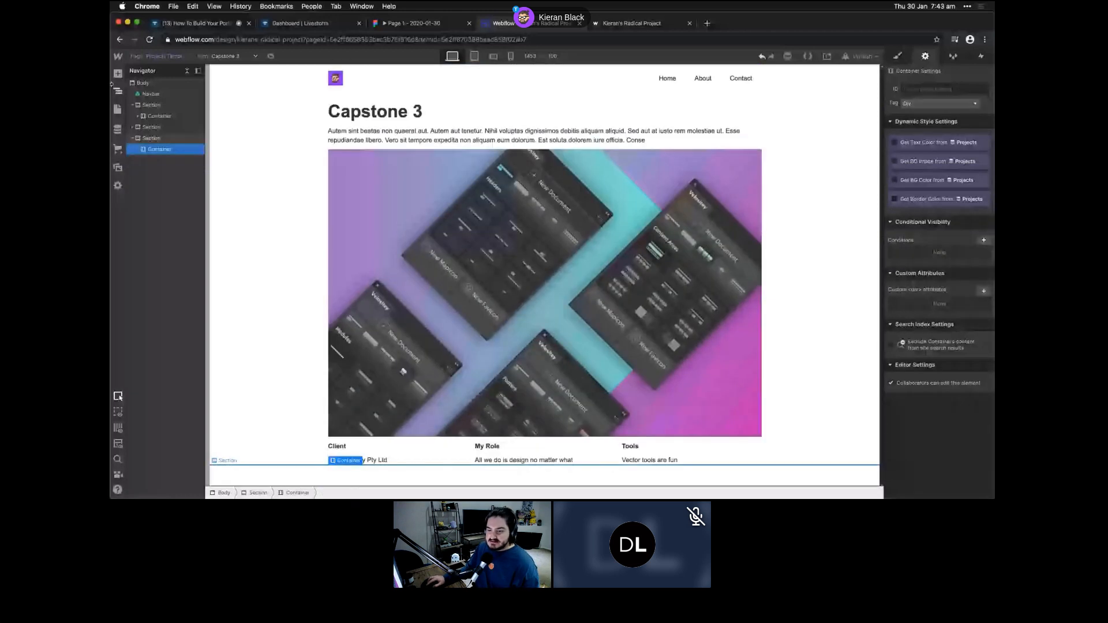
pyautogui.click(117, 73)
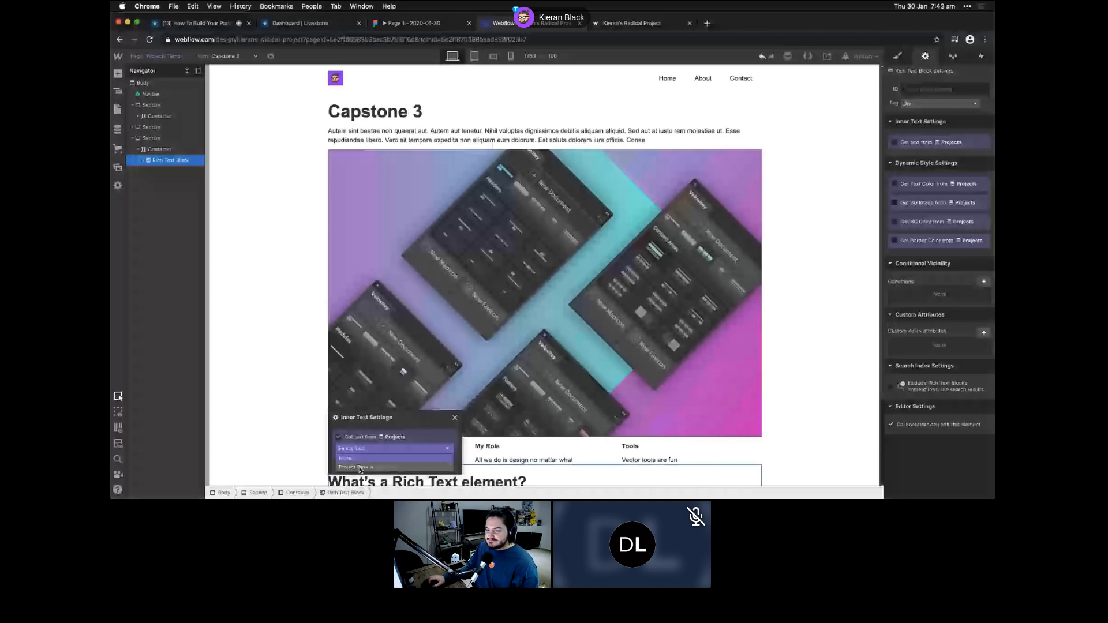
pyautogui.click(358, 467)
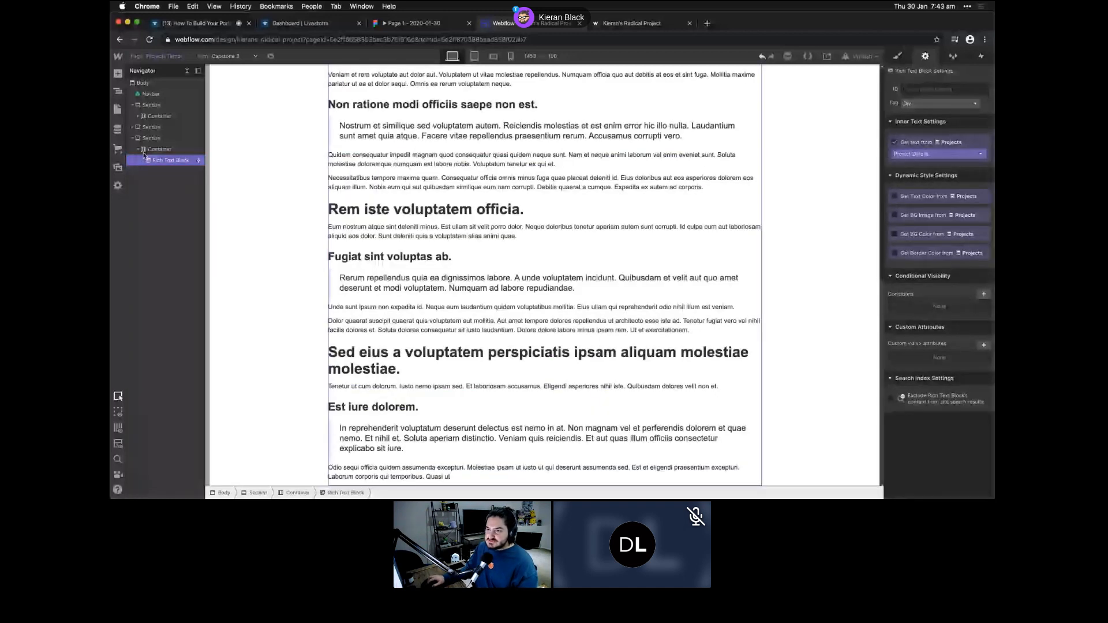
# - Select the Capstone 3 section and paste another copy of it
pyautogui.scroll(2, 357, 232)
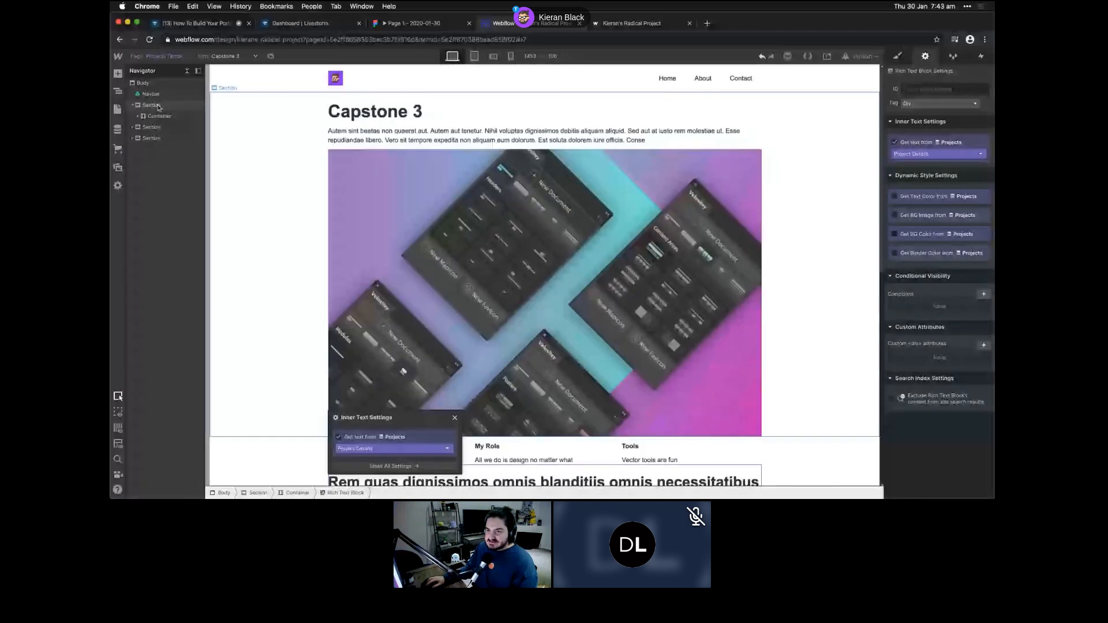
pyautogui.click(159, 108)
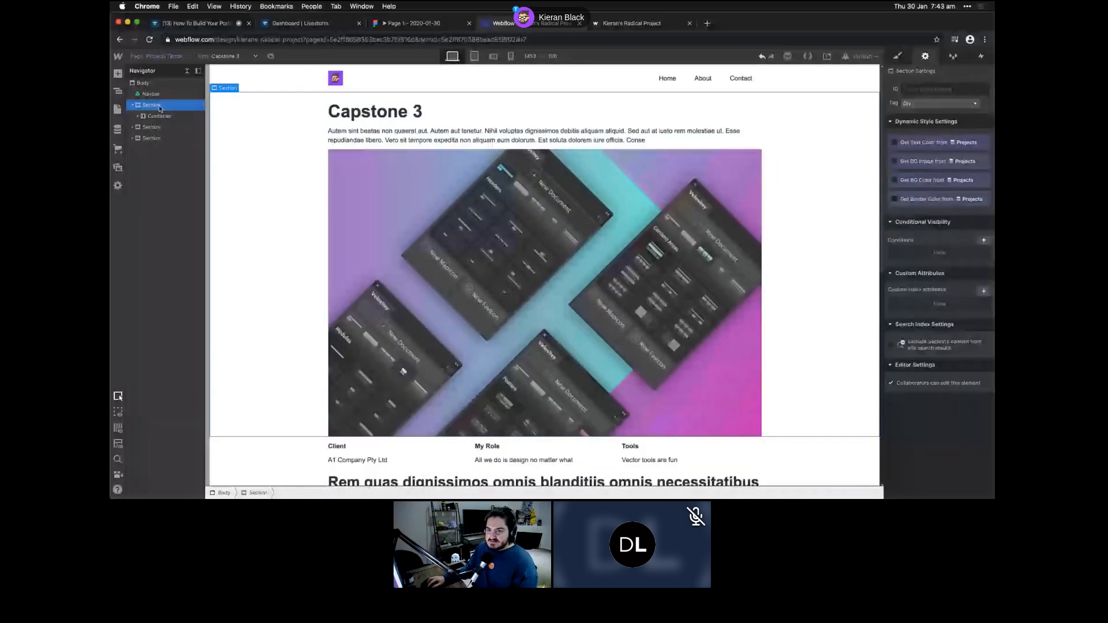
pyautogui.press('super+v')
# - Move the pasted section to the page end, retitle it 'Conclusion', and bind its paragraph to Conclusion
pyautogui.moveTo(151, 128); pyautogui.dragTo(146, 160)
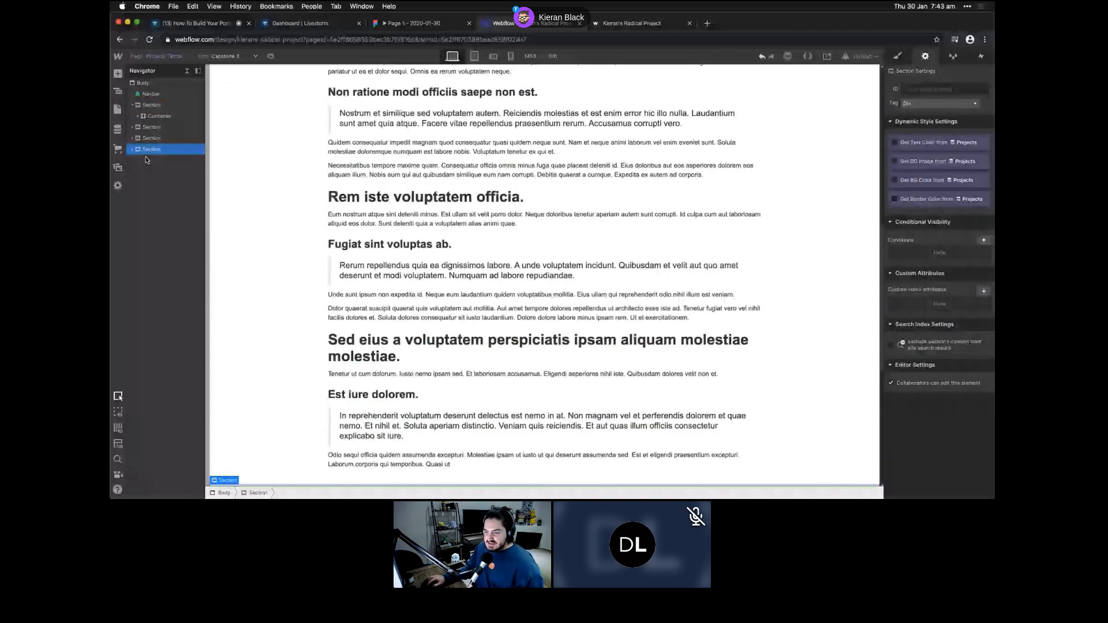
pyautogui.scroll(-1, 380, 445)
pyautogui.click(380, 445)
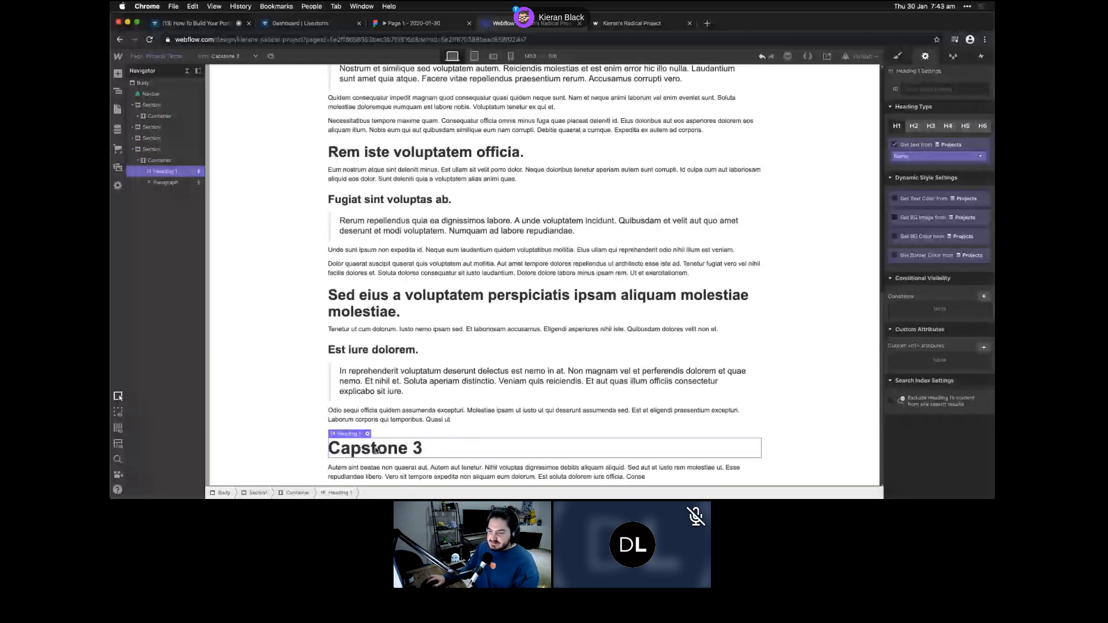
pyautogui.doubleClick(375, 450)
pyautogui.write('C')
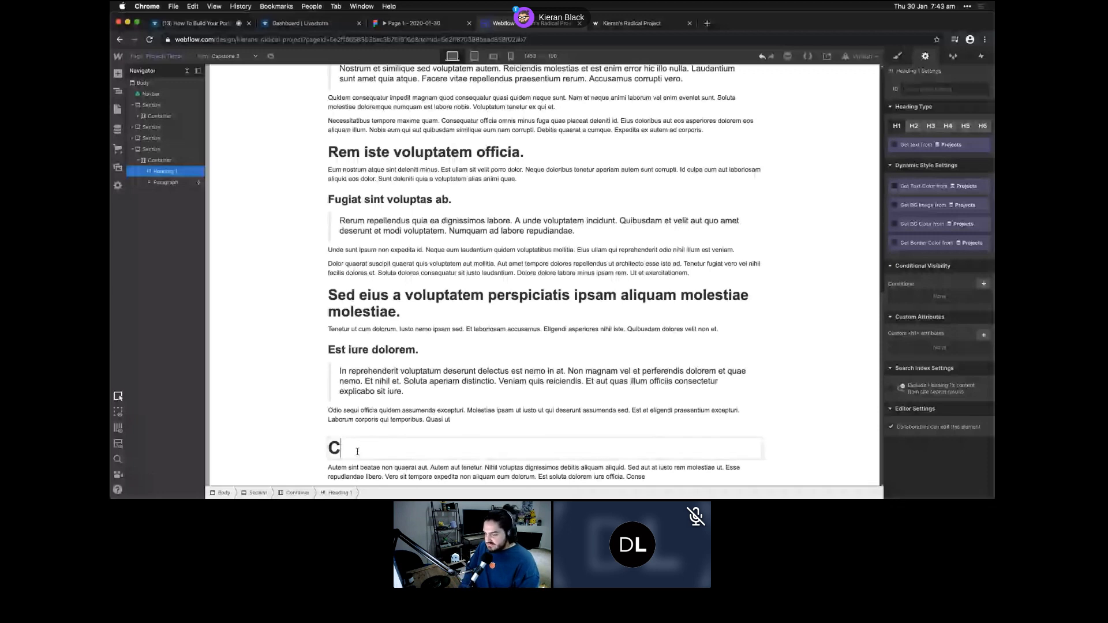
pyautogui.write('onclusion')
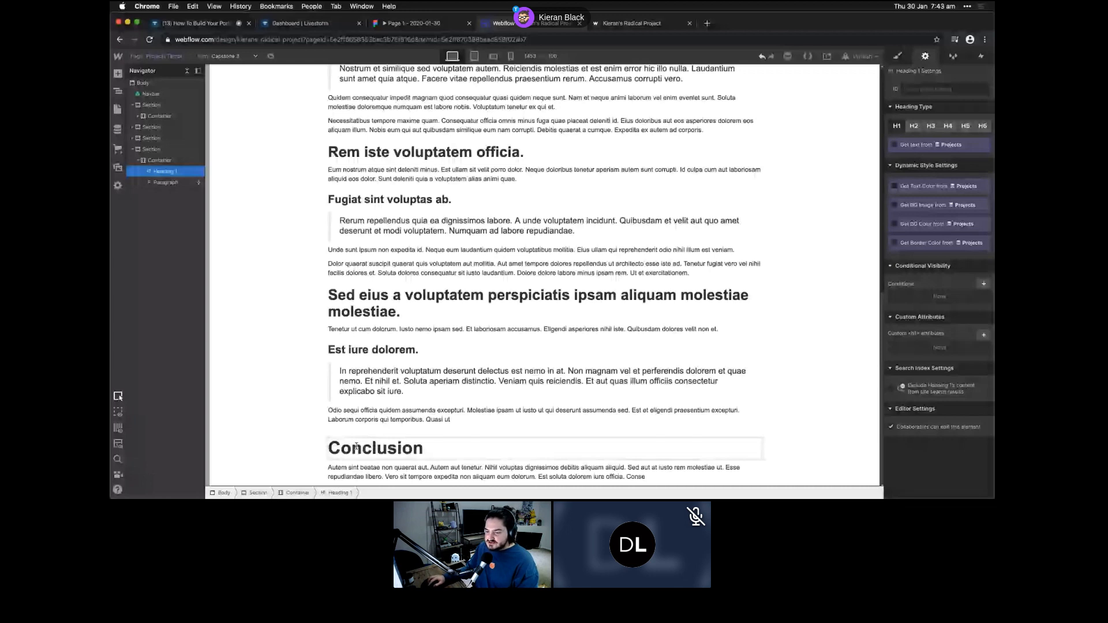
pyautogui.doubleClick(348, 468)
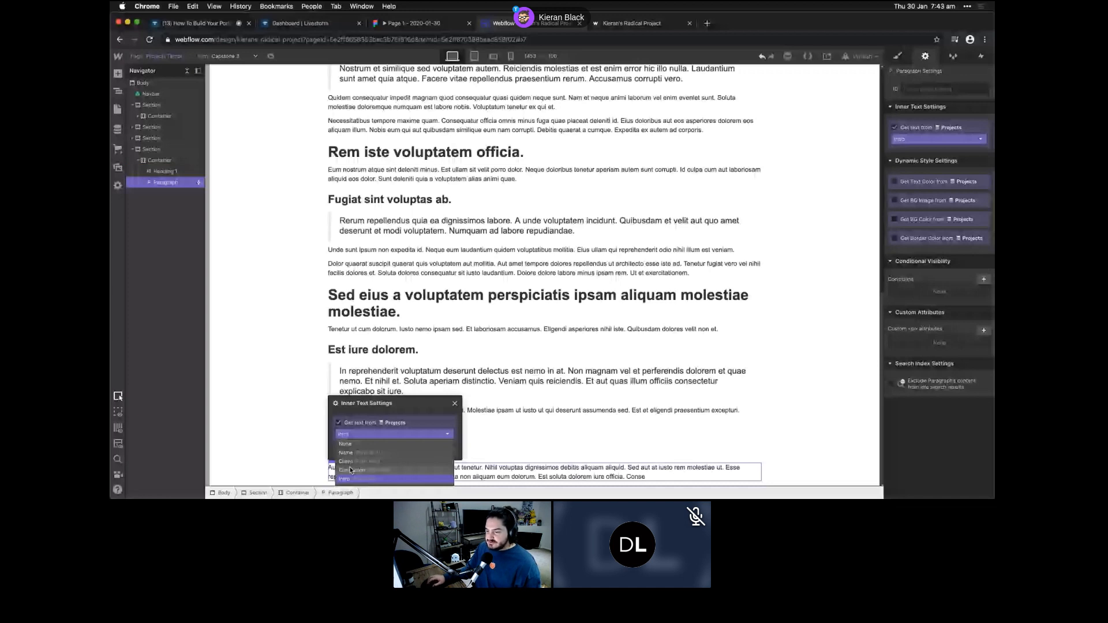
pyautogui.click(350, 470)
pyautogui.click(410, 375)
pyautogui.scroll(9, 375, 416)
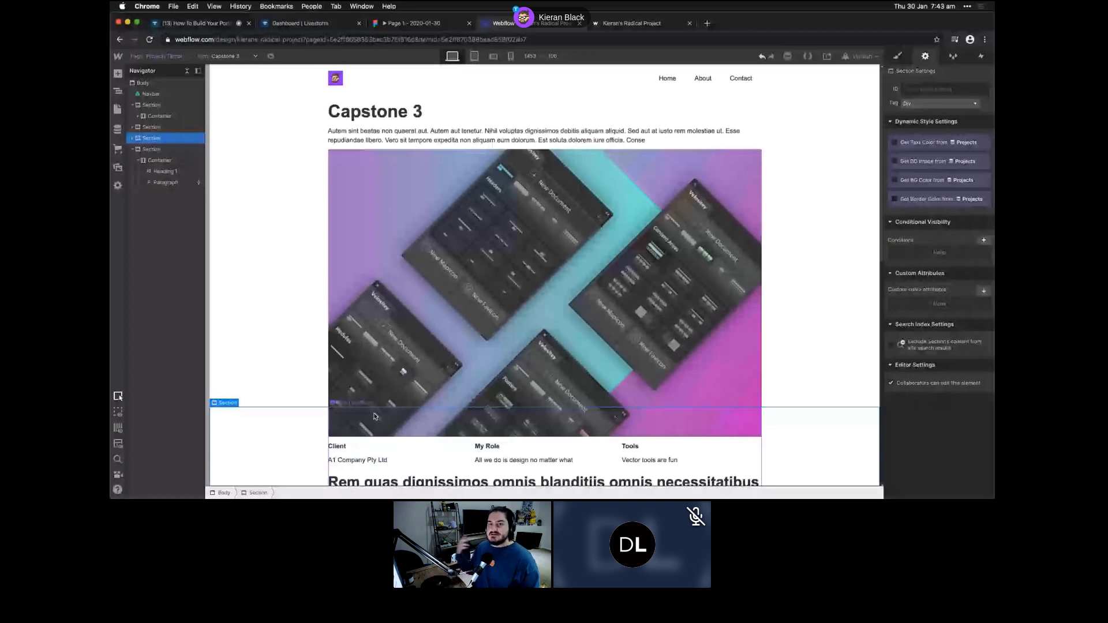
# - Preview the Projects Template with Capstone 2, then Capstone 1 content, and return to Home
pyautogui.scroll(-3, 473, 314)
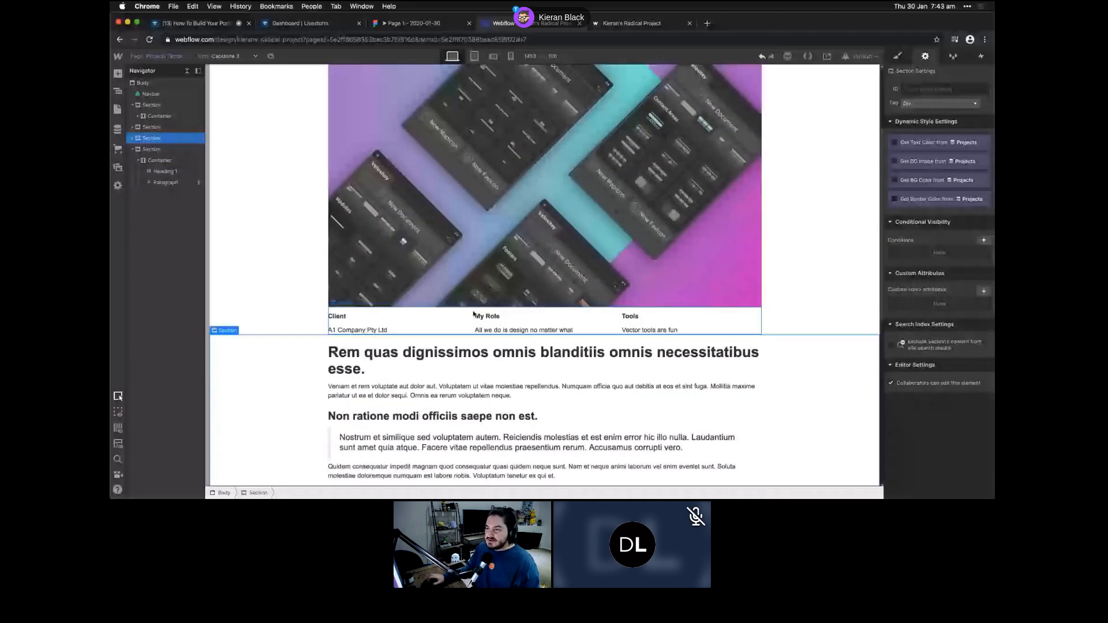
pyautogui.scroll(3, 506, 351)
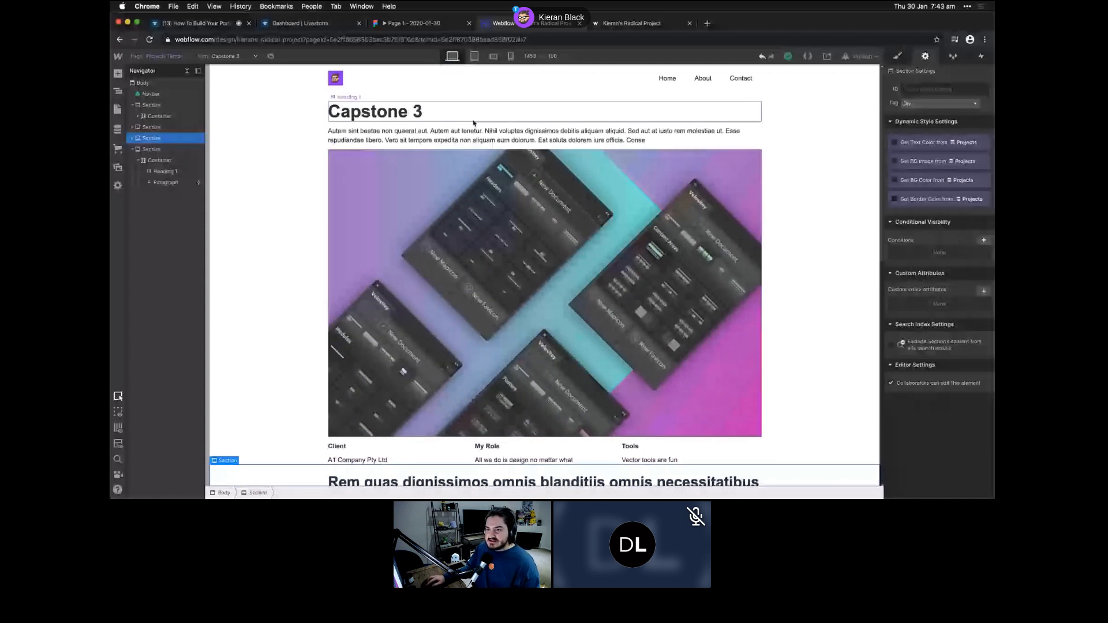
pyautogui.click(236, 56)
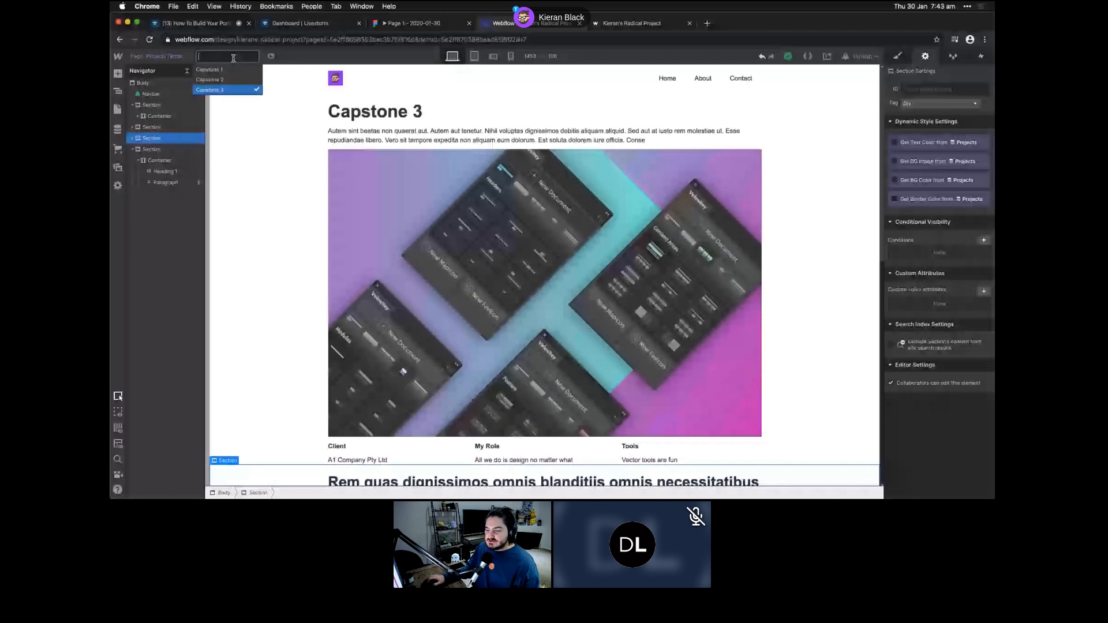
pyautogui.click(211, 79)
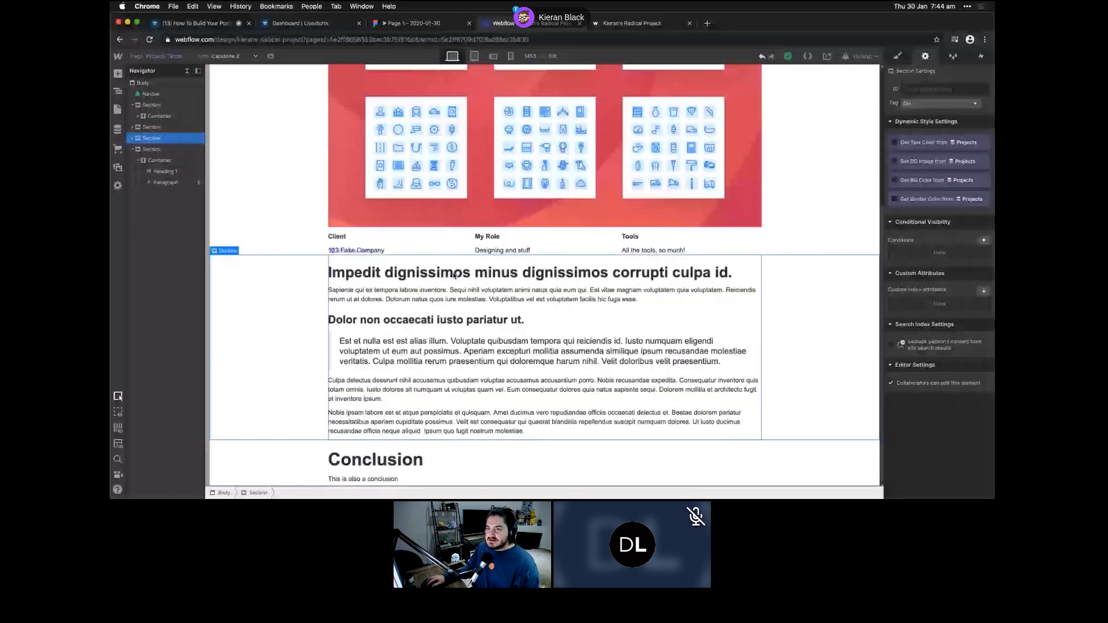
pyautogui.click(229, 56)
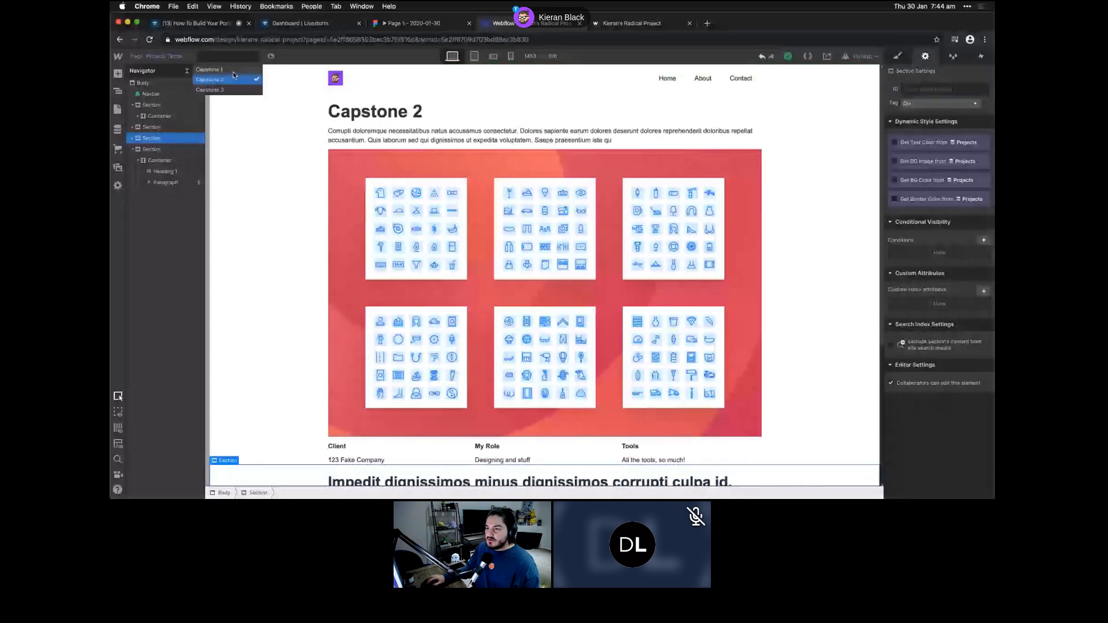
pyautogui.click(231, 70)
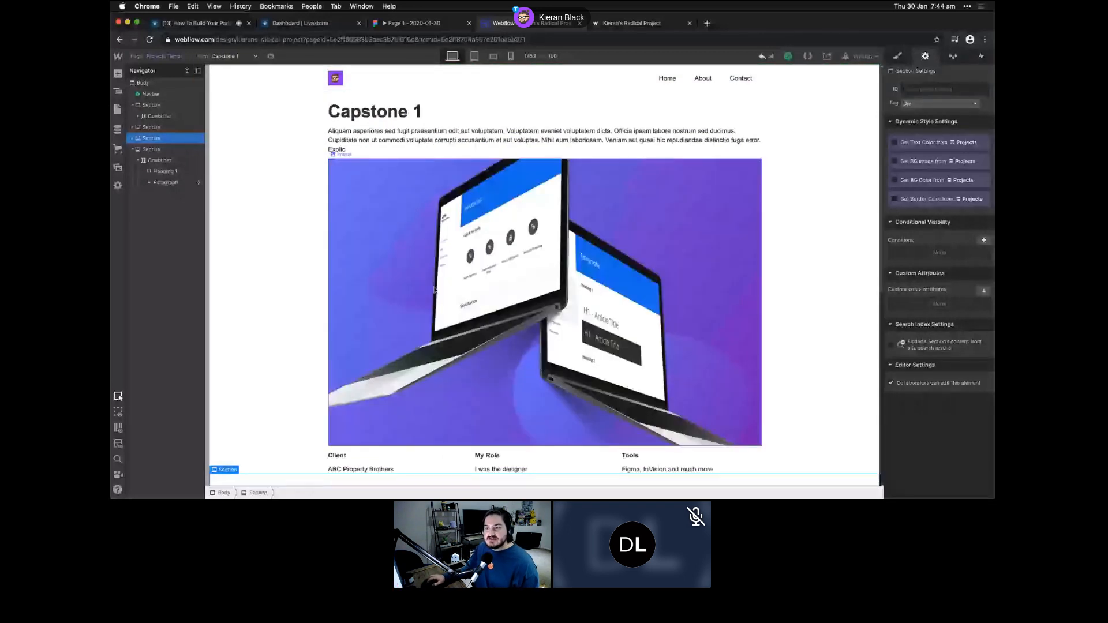
pyautogui.scroll(-6, 430, 272)
pyautogui.scroll(6, 422, 248)
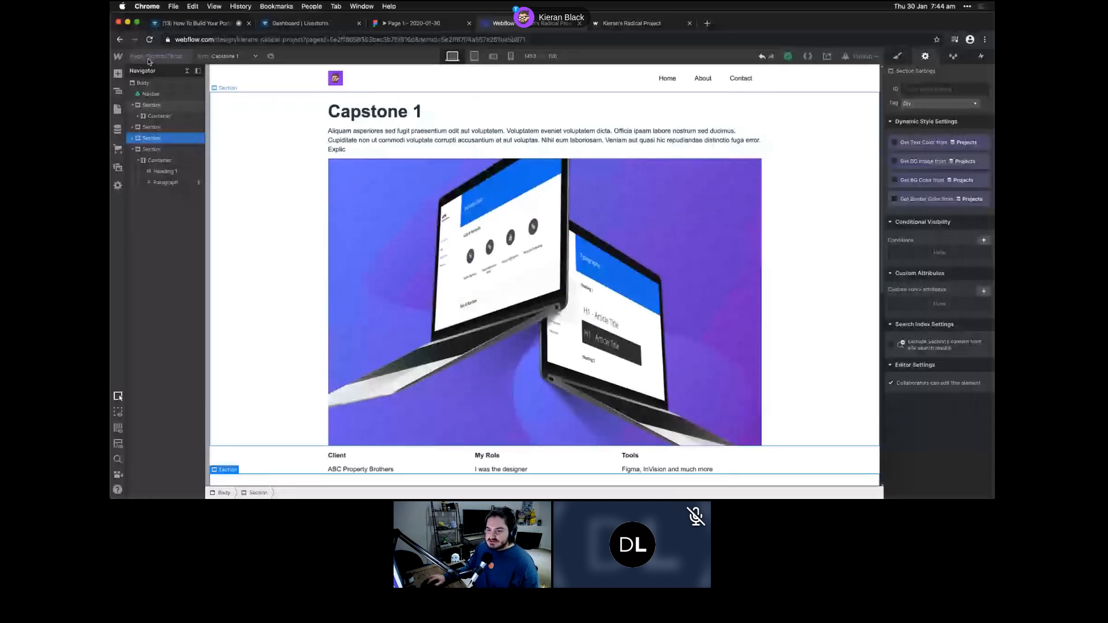
pyautogui.click(150, 40)
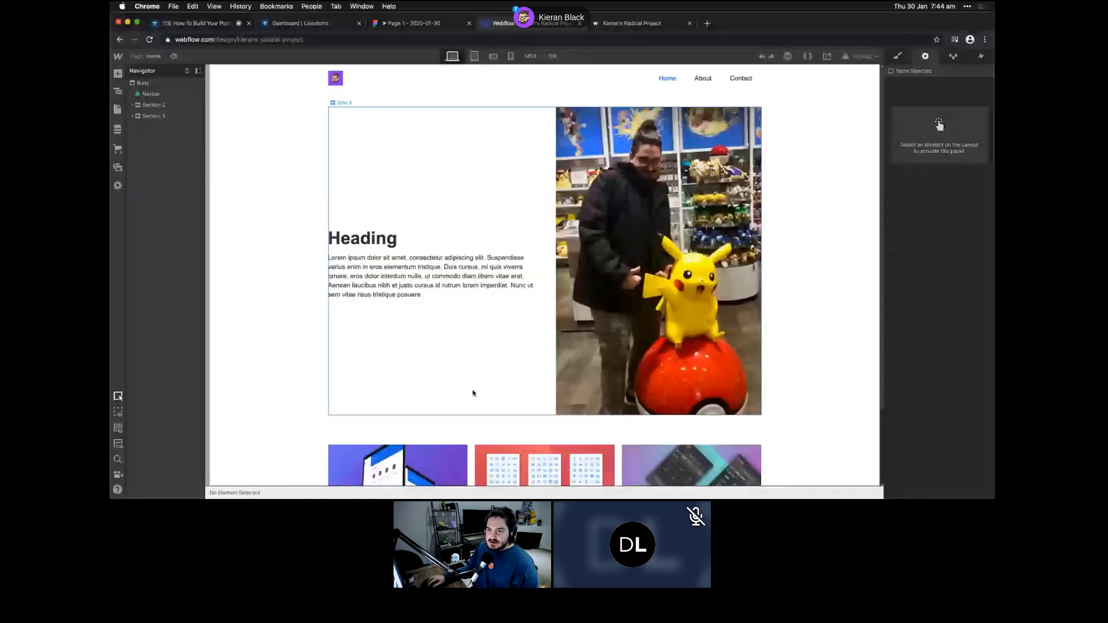
# - Add a new empty section with a container at the bottom of the Home page
pyautogui.scroll(-2, 472, 393)
pyautogui.click(155, 107)
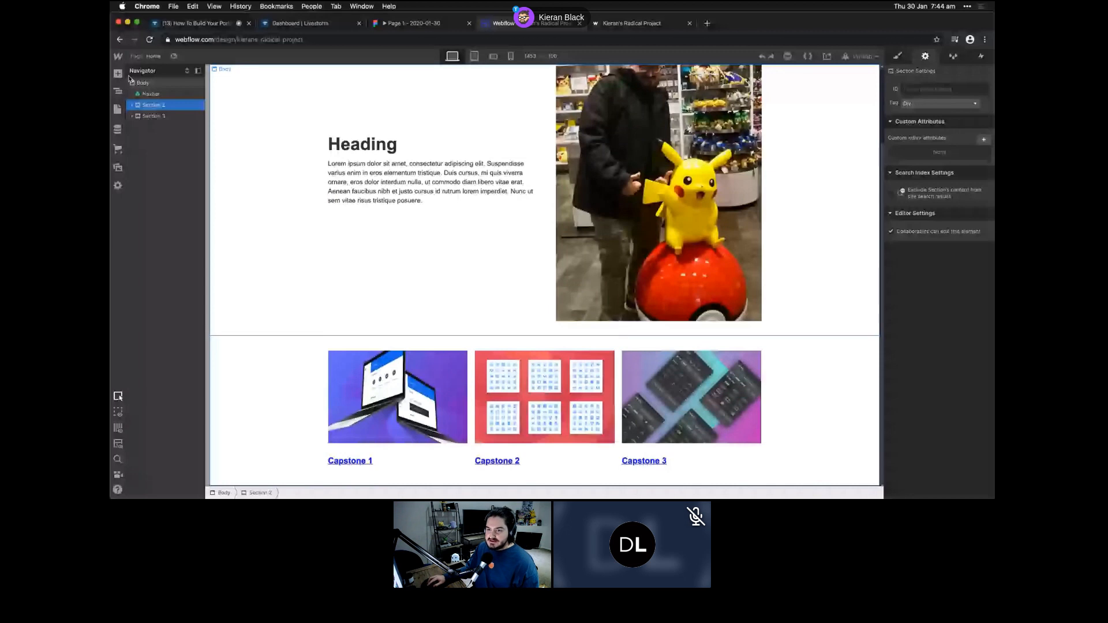
pyautogui.click(119, 74)
pyautogui.click(143, 108)
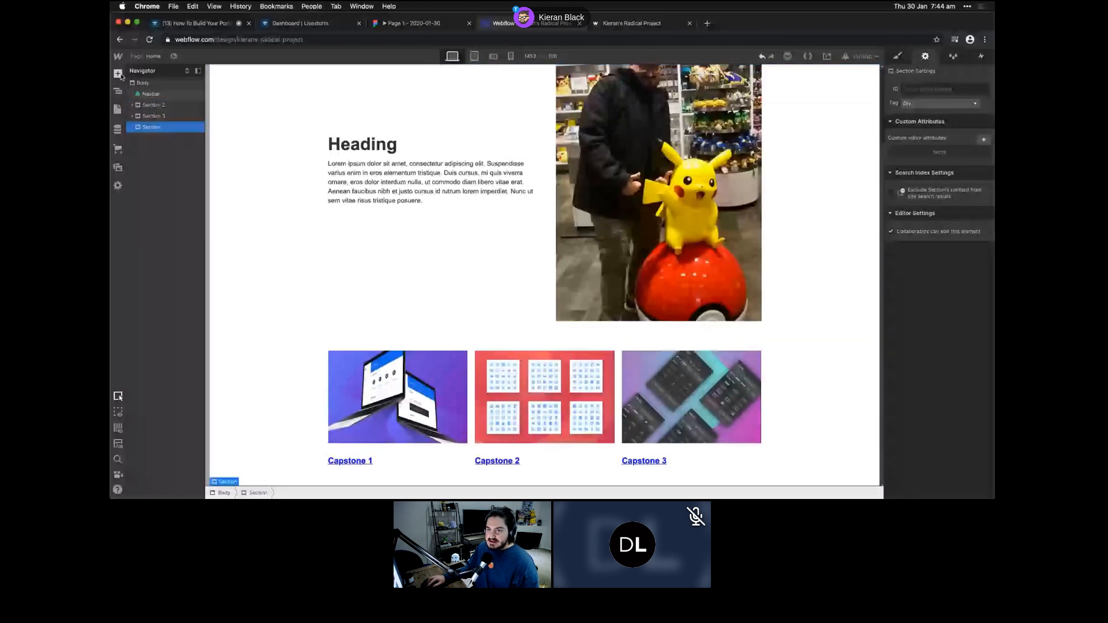
pyautogui.click(120, 75)
pyautogui.click(176, 108)
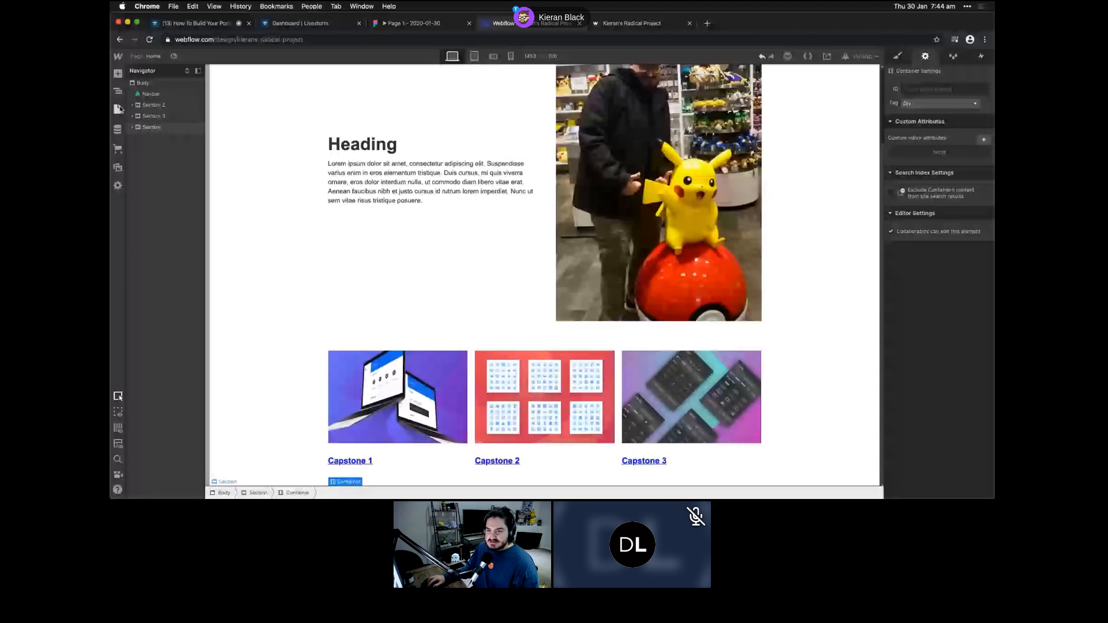
# - Insert a Form Block into the container and dismiss the Form Settings popup
pyautogui.press('a')
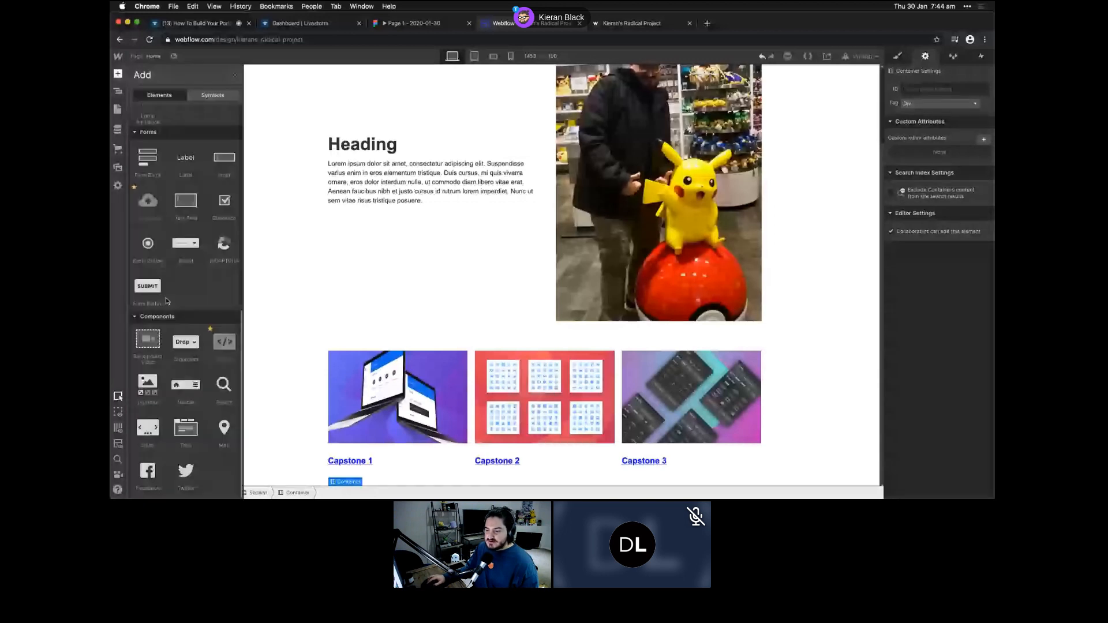
pyautogui.click(142, 165)
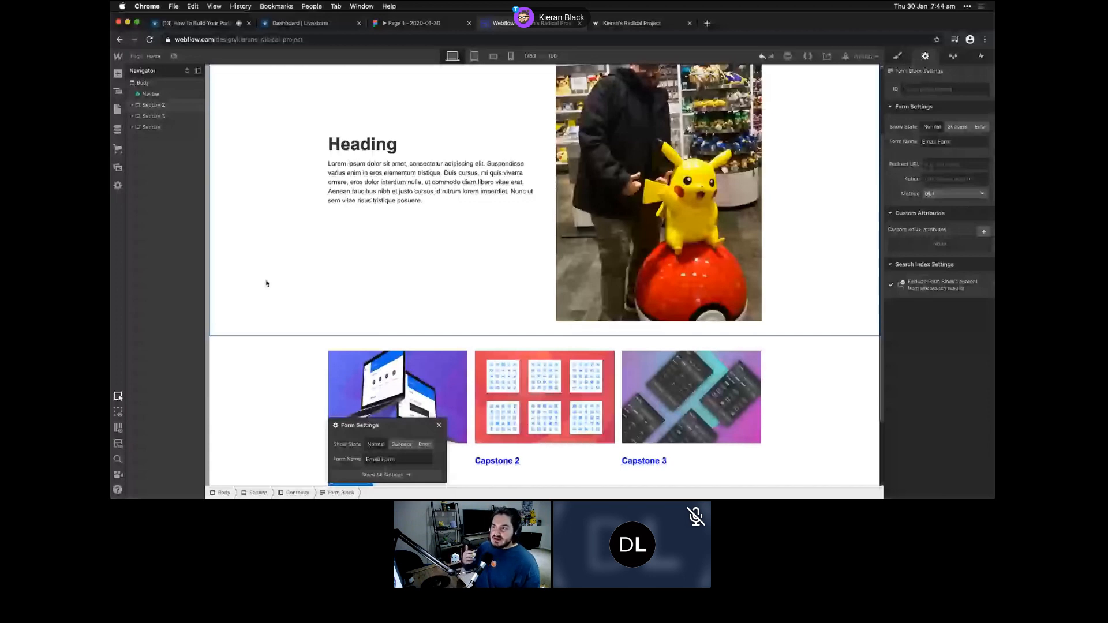
pyautogui.scroll(-3, 384, 385)
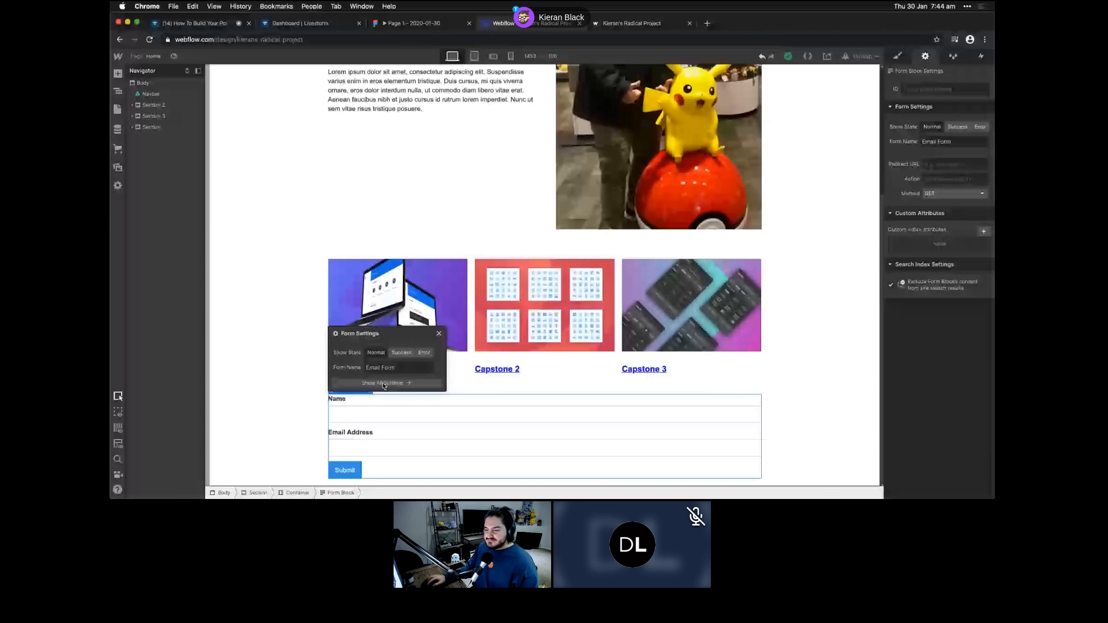
pyautogui.click(440, 334)
pyautogui.scroll(5, 346, 259)
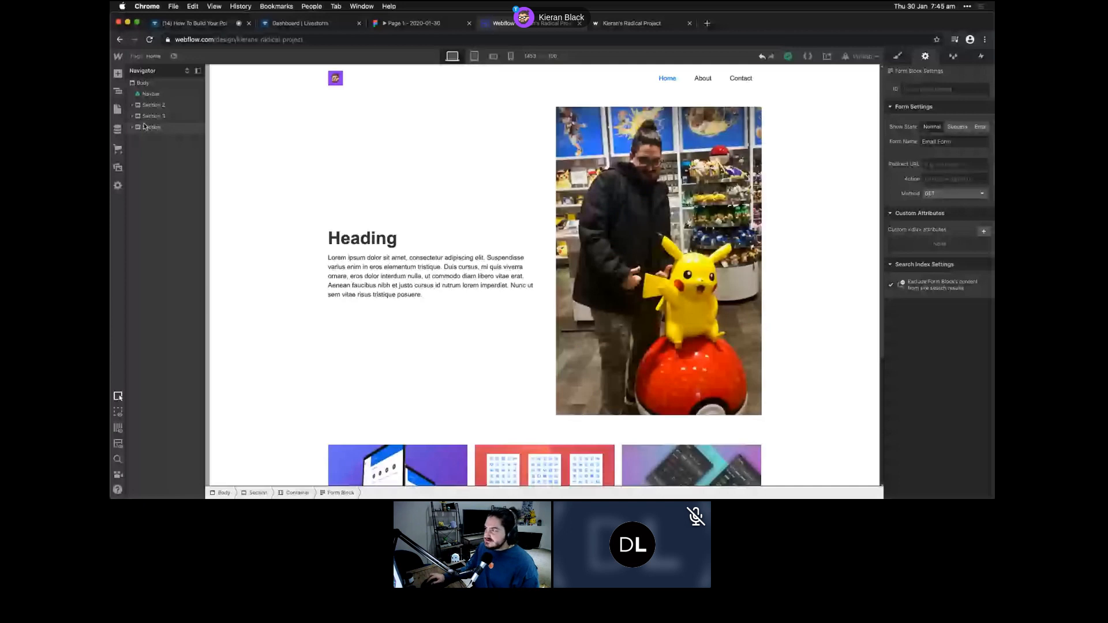
# - Give the Form Block the ID 'contact' and bring up the publishing options
pyautogui.scroll(-3, 559, 350)
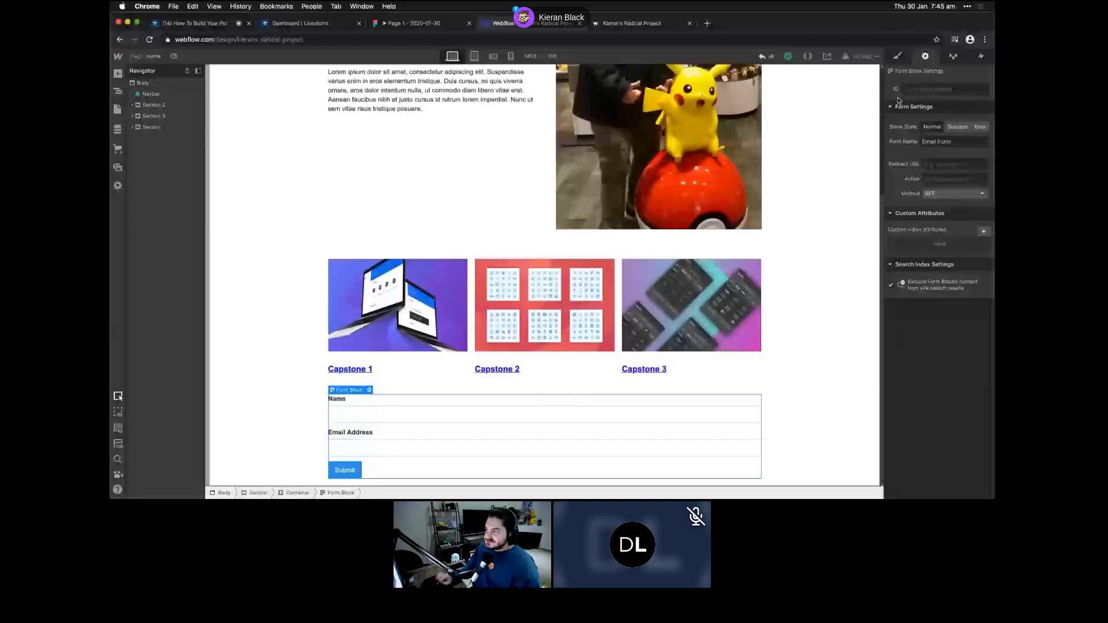
pyautogui.click(935, 90)
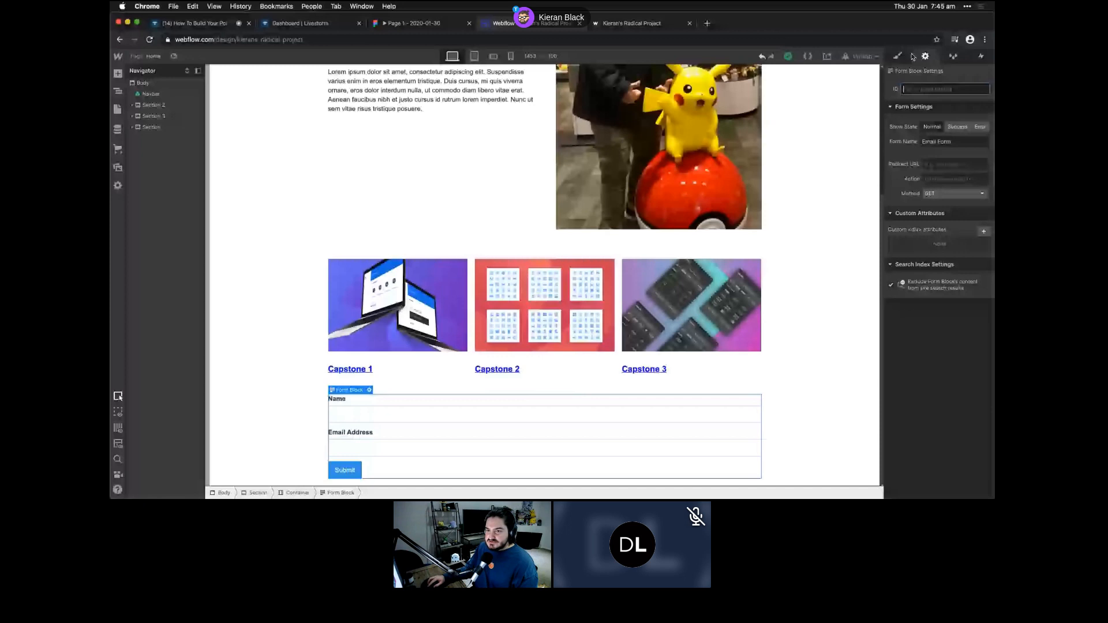
pyautogui.click(132, 128)
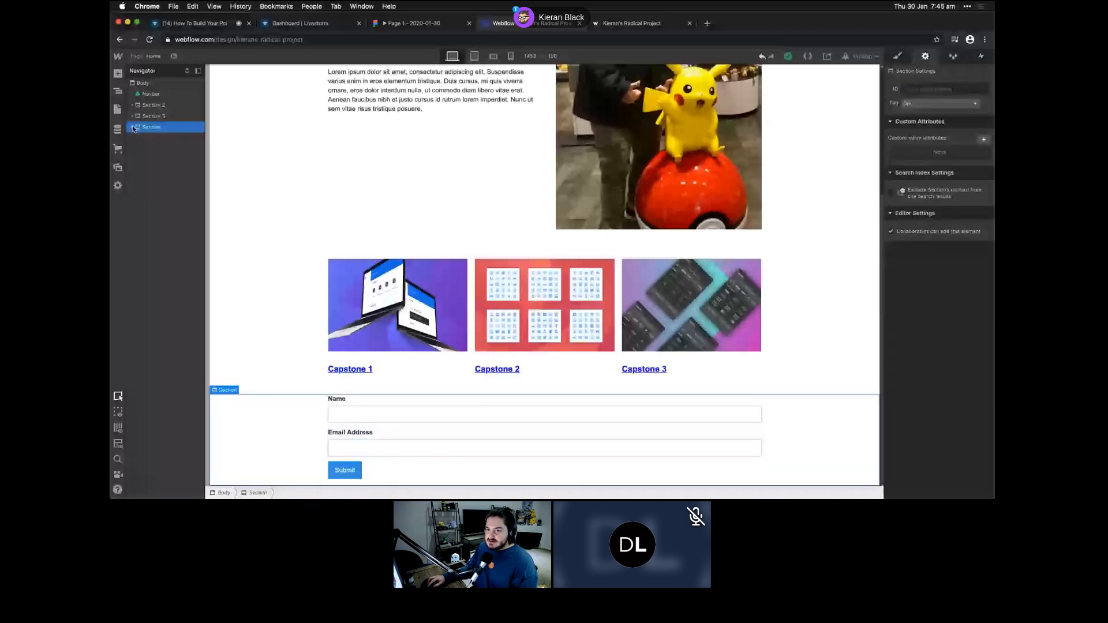
pyautogui.click(132, 127)
pyautogui.click(139, 138)
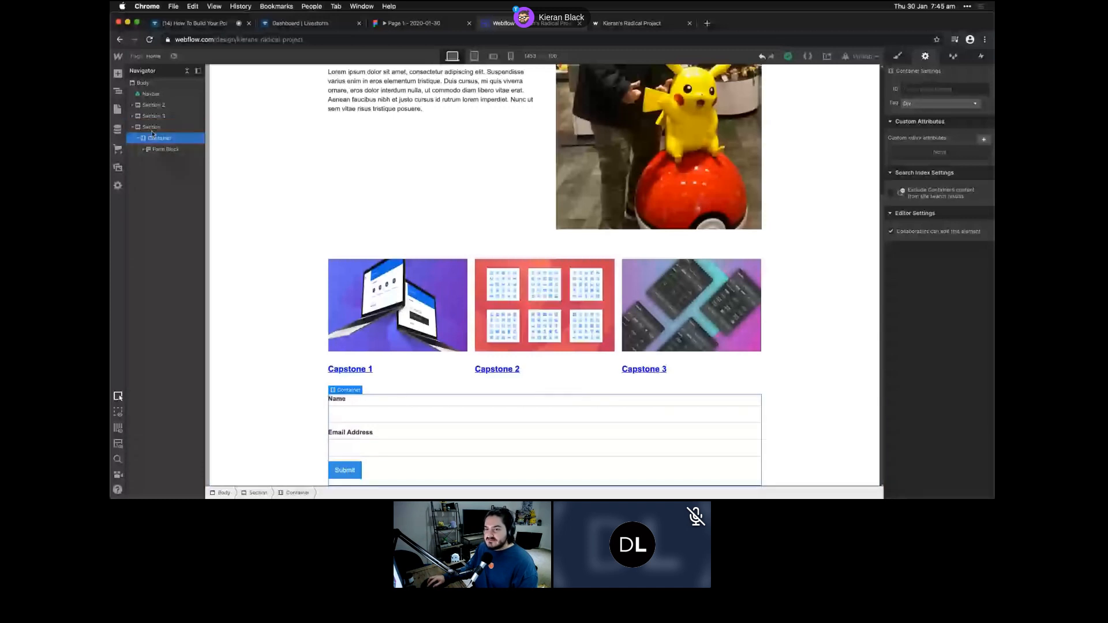
pyautogui.click(164, 149)
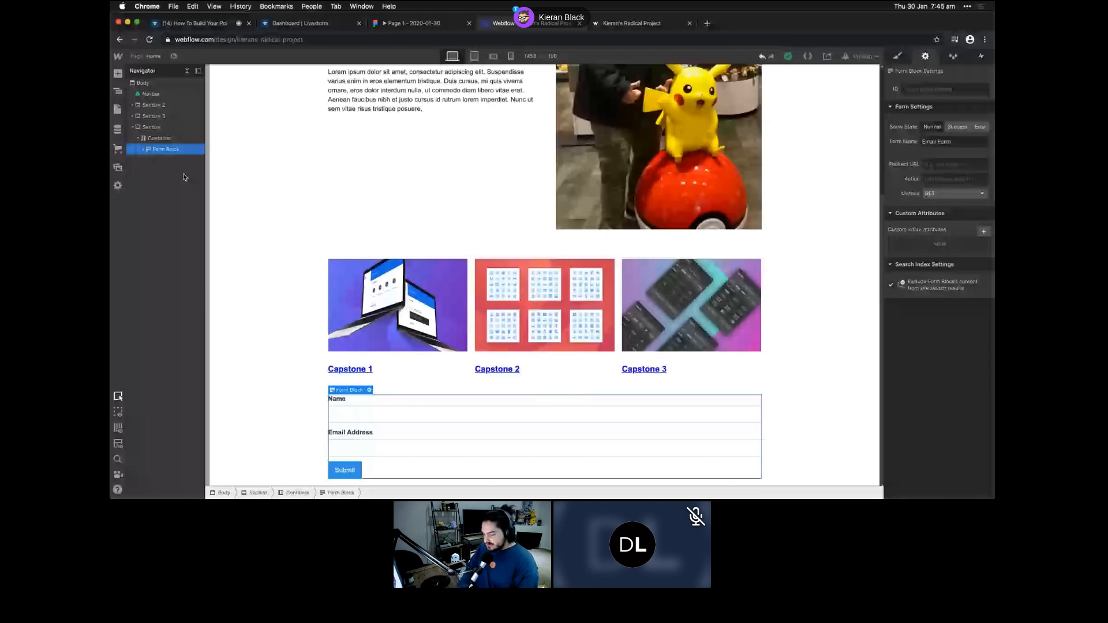
pyautogui.click(915, 90)
pyautogui.write('con')
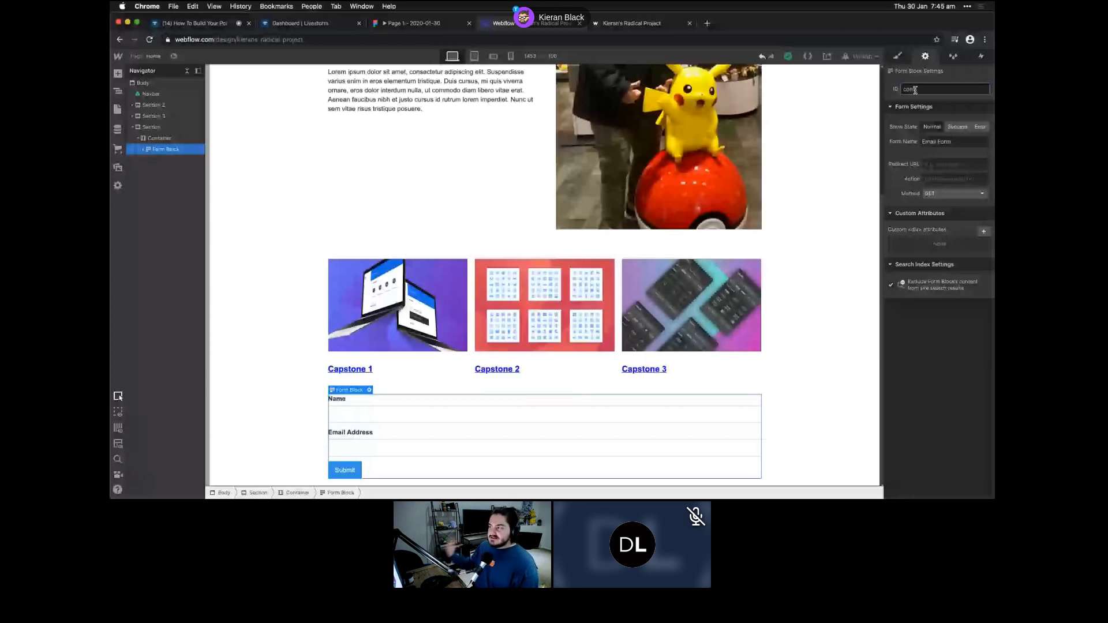
pyautogui.write('tact')
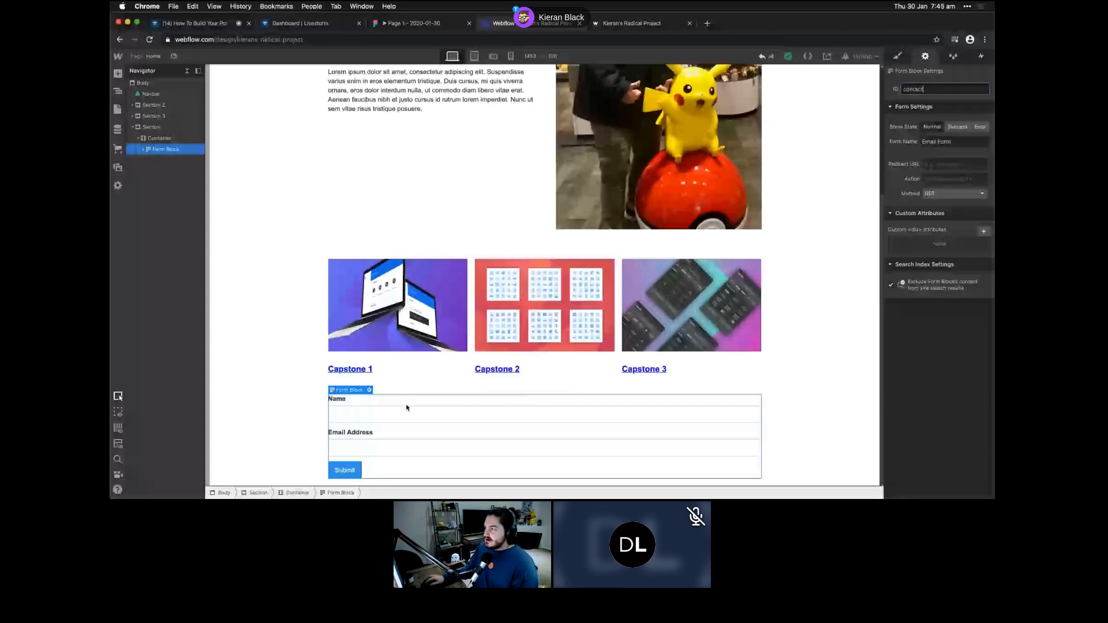
pyautogui.press('super+shift+p')
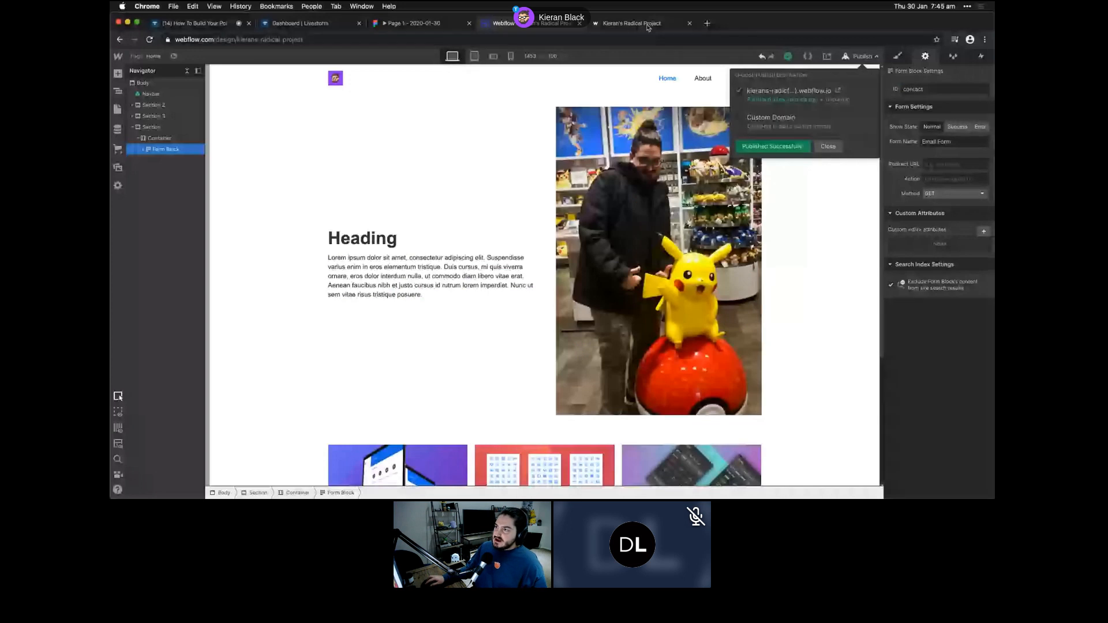
# - Load the live site's home page by trimming its URL to the domain
pyautogui.click(653, 27)
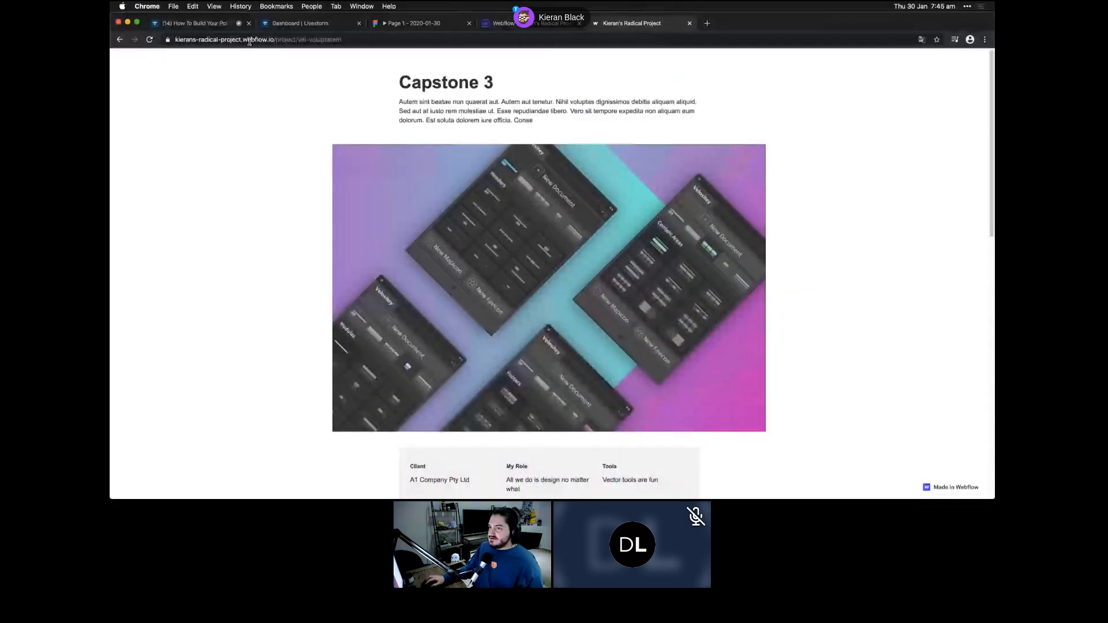
pyautogui.click(216, 41)
pyautogui.click(277, 40)
pyautogui.moveTo(297, 39); pyautogui.dragTo(392, 43)
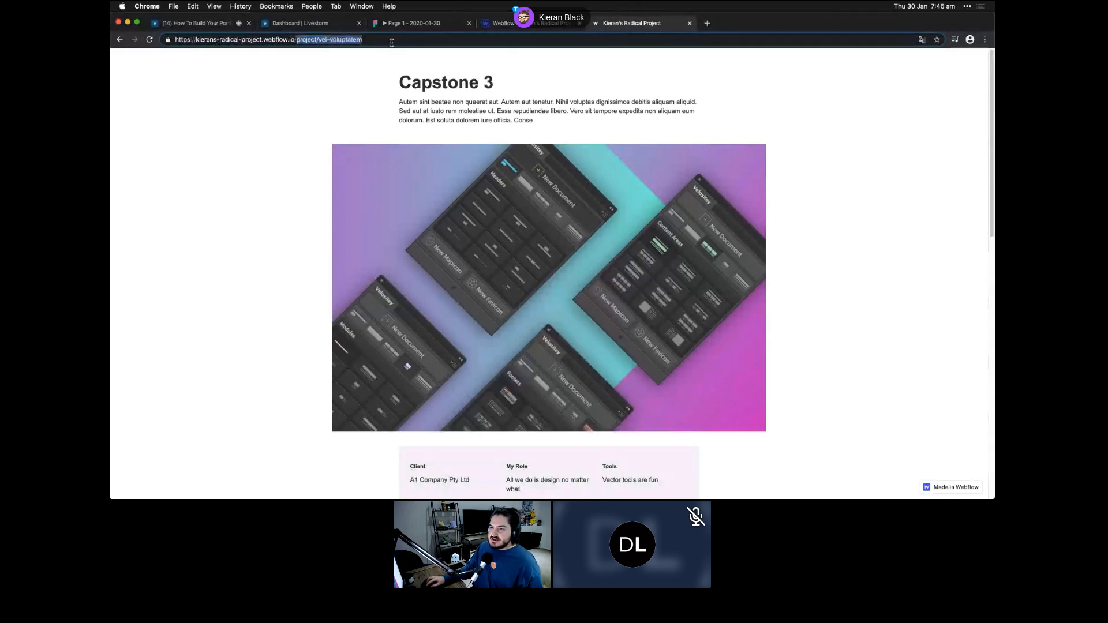
pyautogui.press('BackSpace')
pyautogui.press('Return')
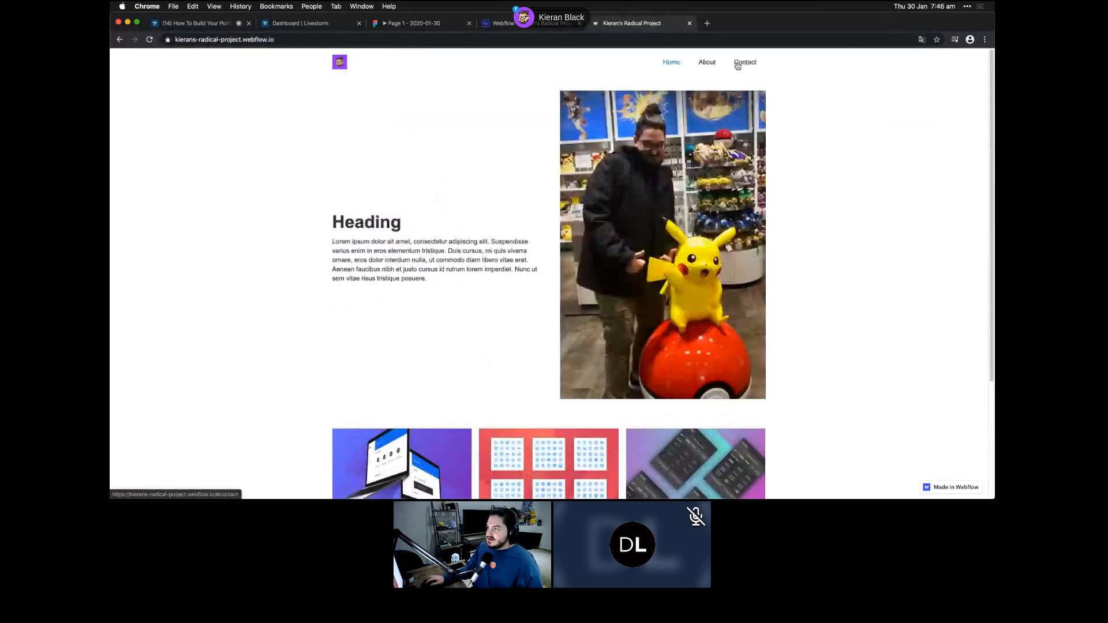
# - Follow the Contact link down to the form twice, then open the live About page
pyautogui.click(743, 62)
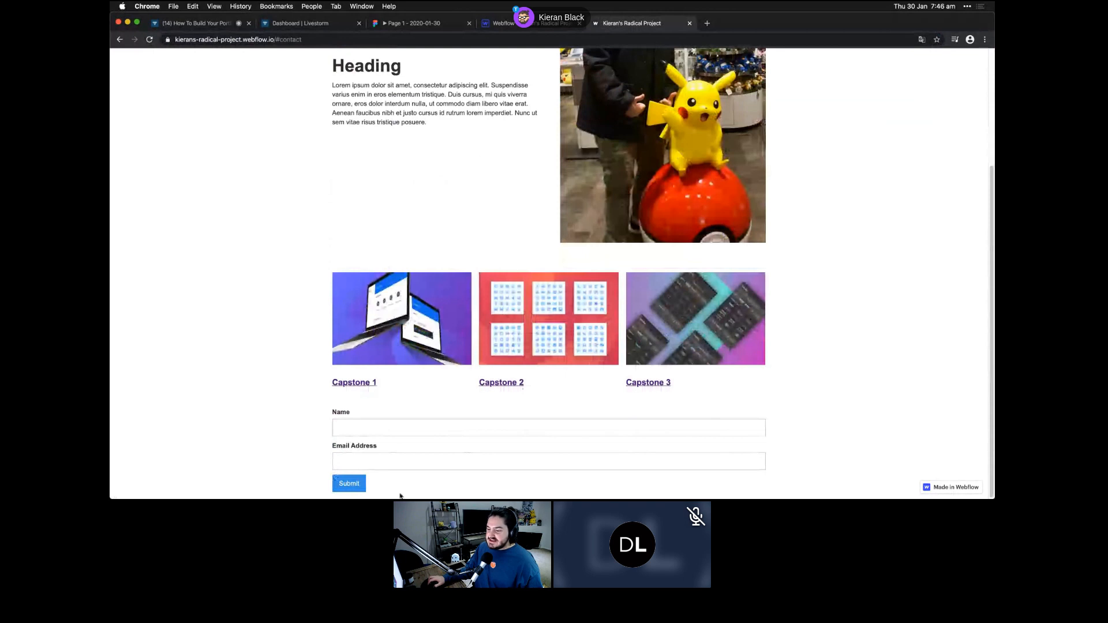
pyautogui.moveTo(396, 495)
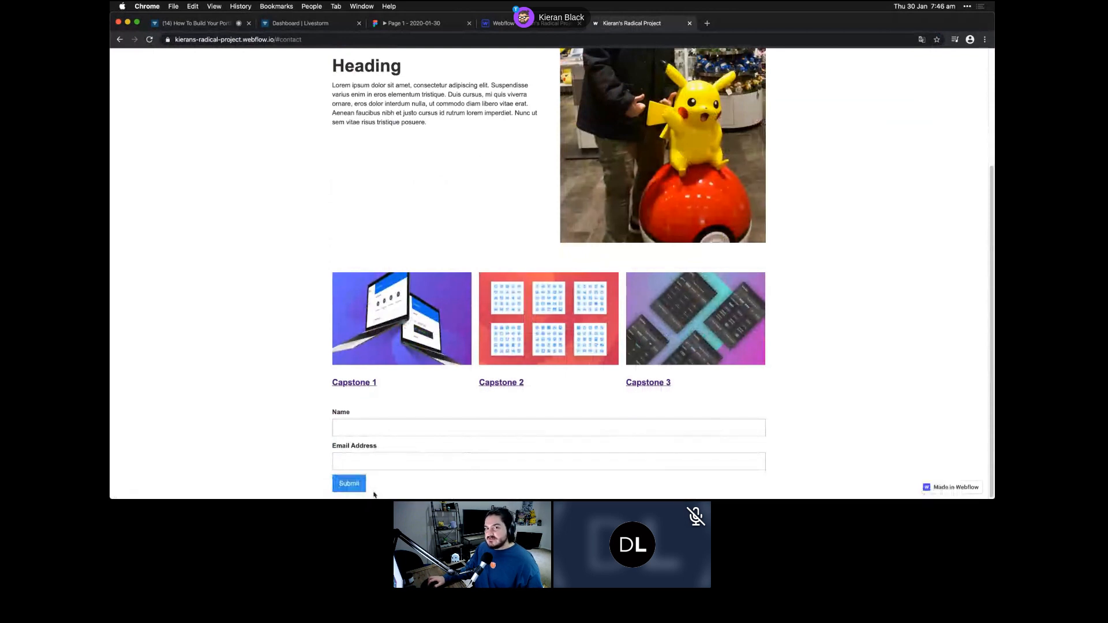
pyautogui.scroll(5, 650, 229)
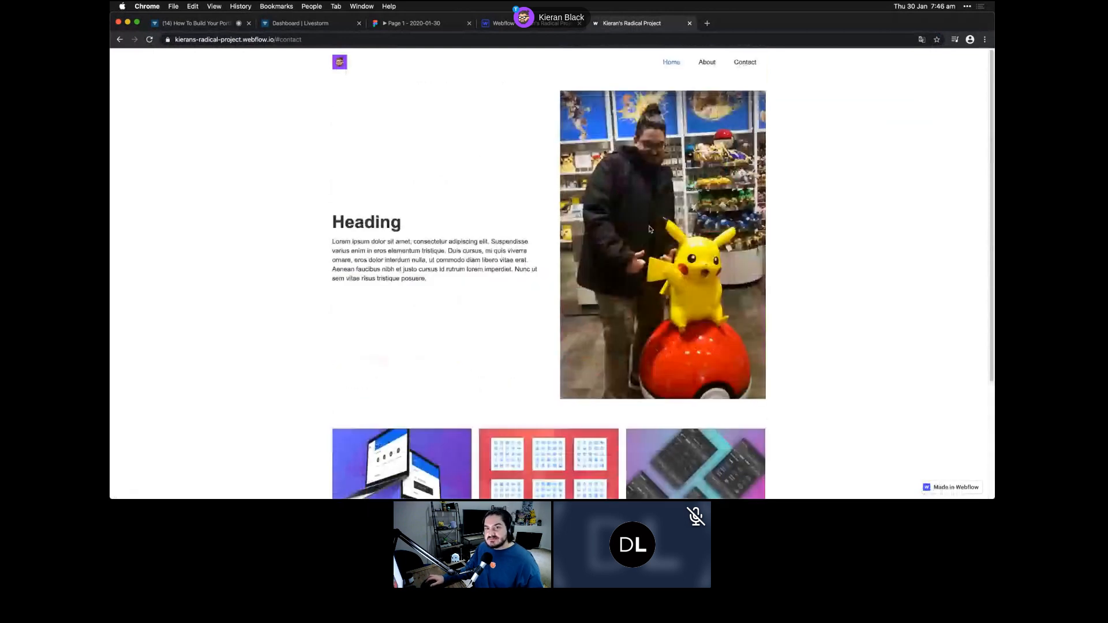
pyautogui.click(746, 62)
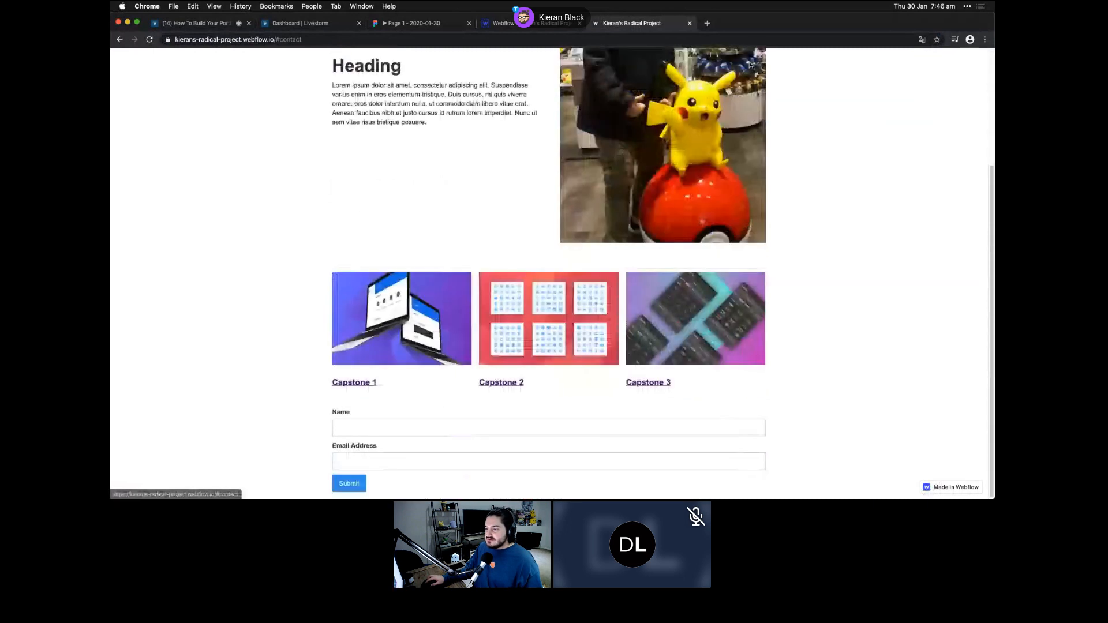
pyautogui.scroll(5, 727, 65)
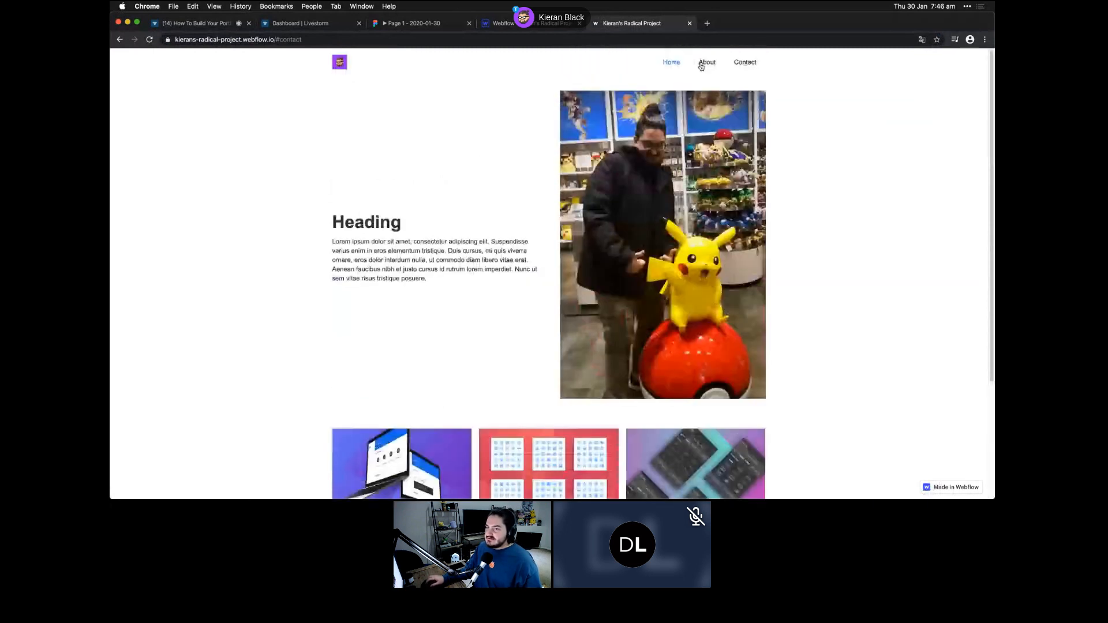
pyautogui.click(706, 62)
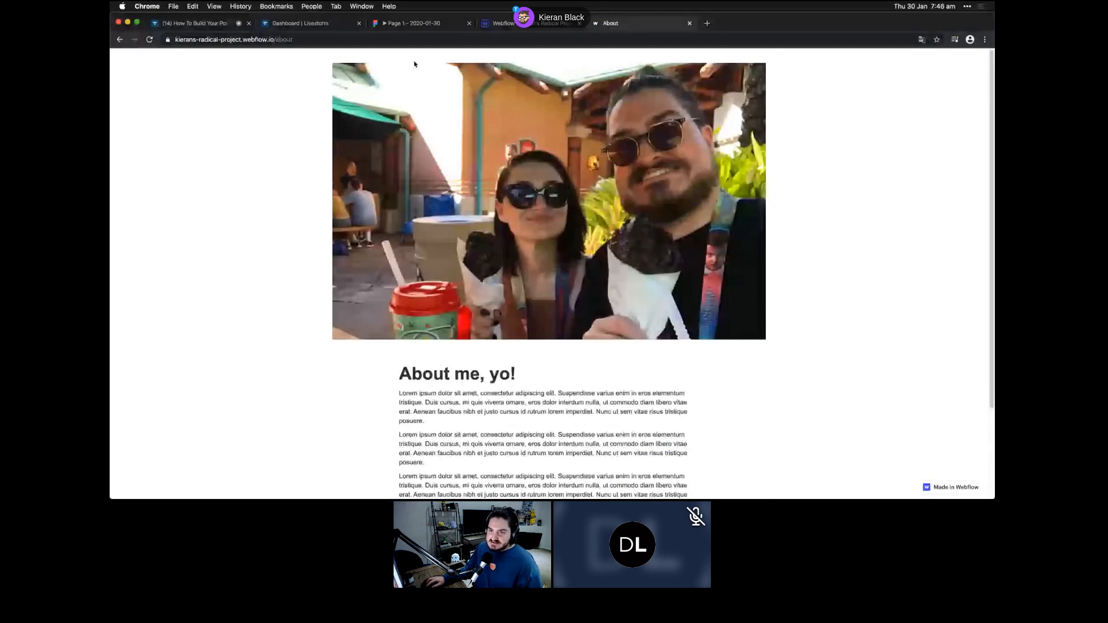
# - Switch back to Webflow and open the About page from the Pages panel
pyautogui.click(502, 24)
pyautogui.click(119, 111)
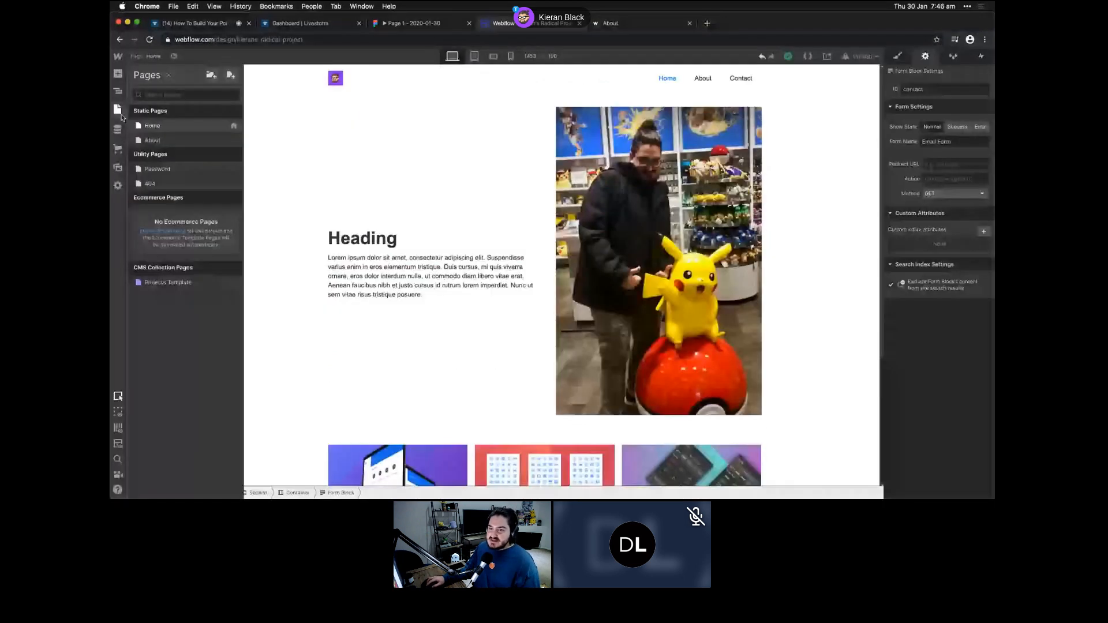
pyautogui.click(190, 142)
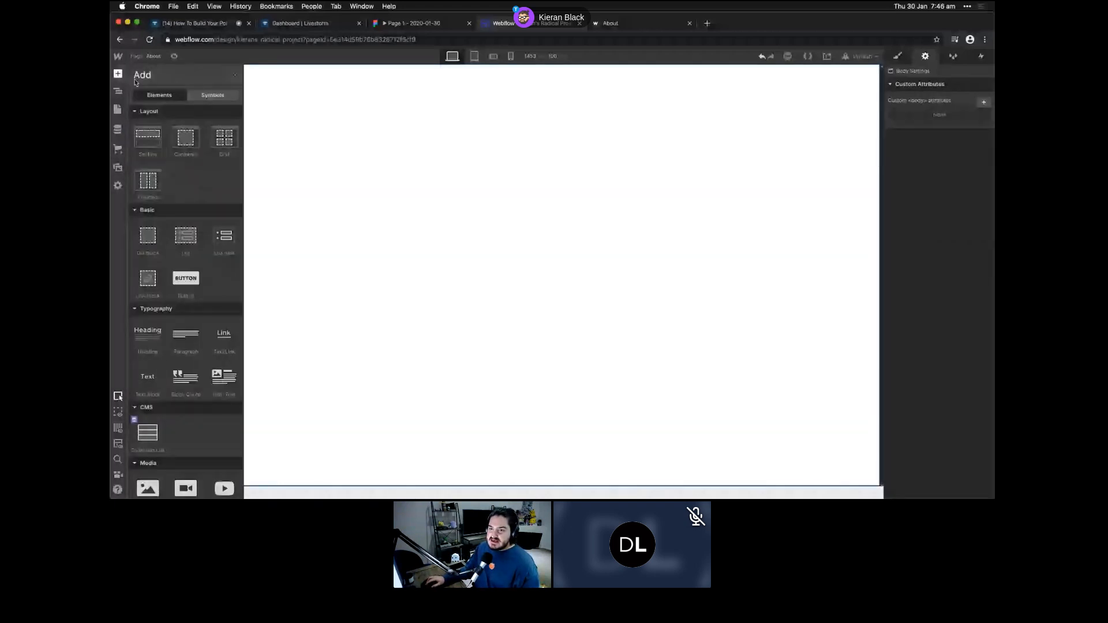
# - Add the navbar, then a section with a container below it on the About page
pyautogui.click(213, 95)
pyautogui.click(167, 119)
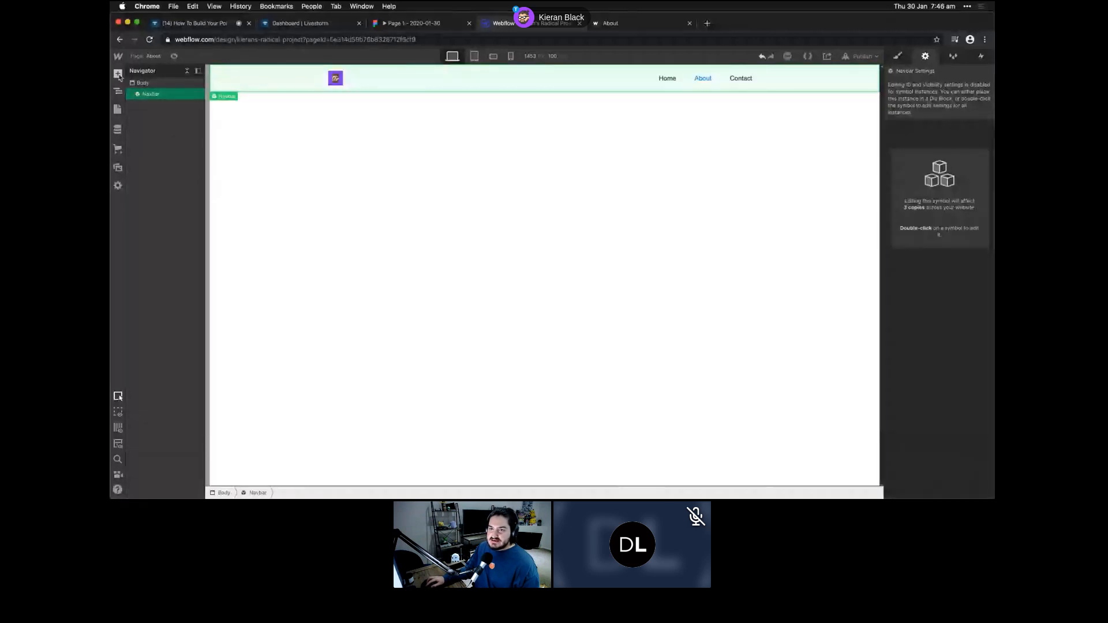
pyautogui.click(141, 82)
pyautogui.click(118, 74)
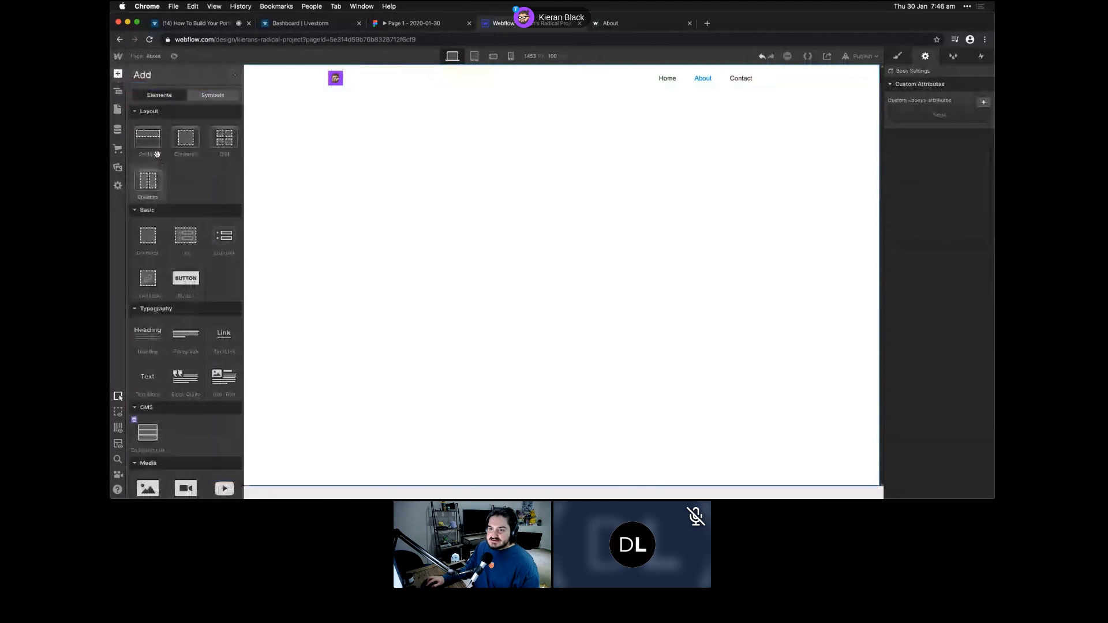
pyautogui.click(157, 153)
pyautogui.click(186, 138)
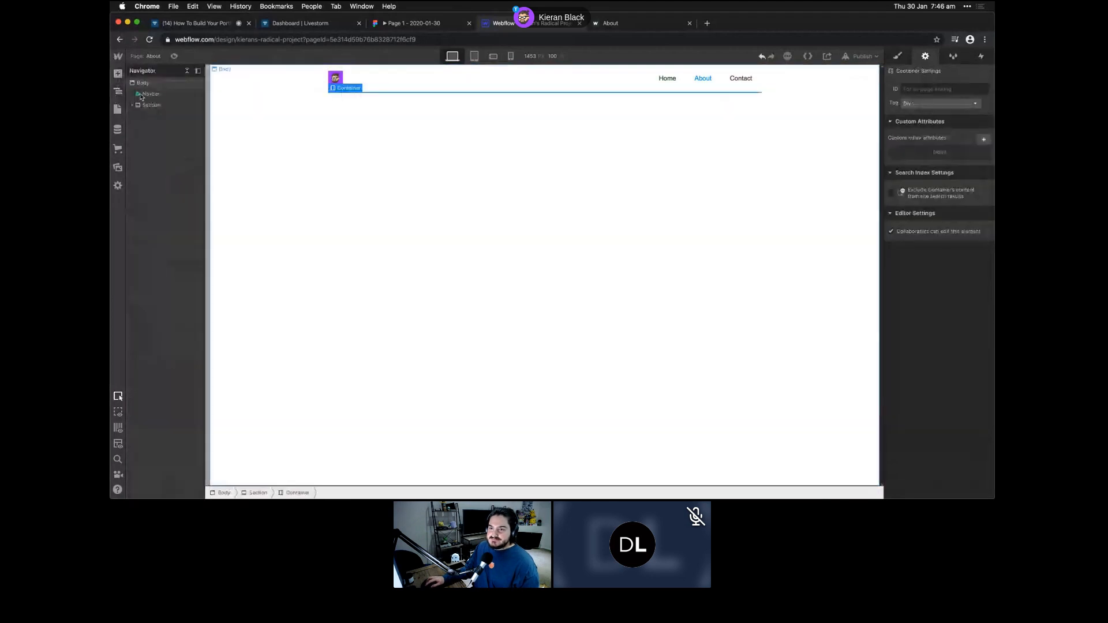
# - Insert an Image into the container and choose the About.jpg photo from assets
pyautogui.click(118, 74)
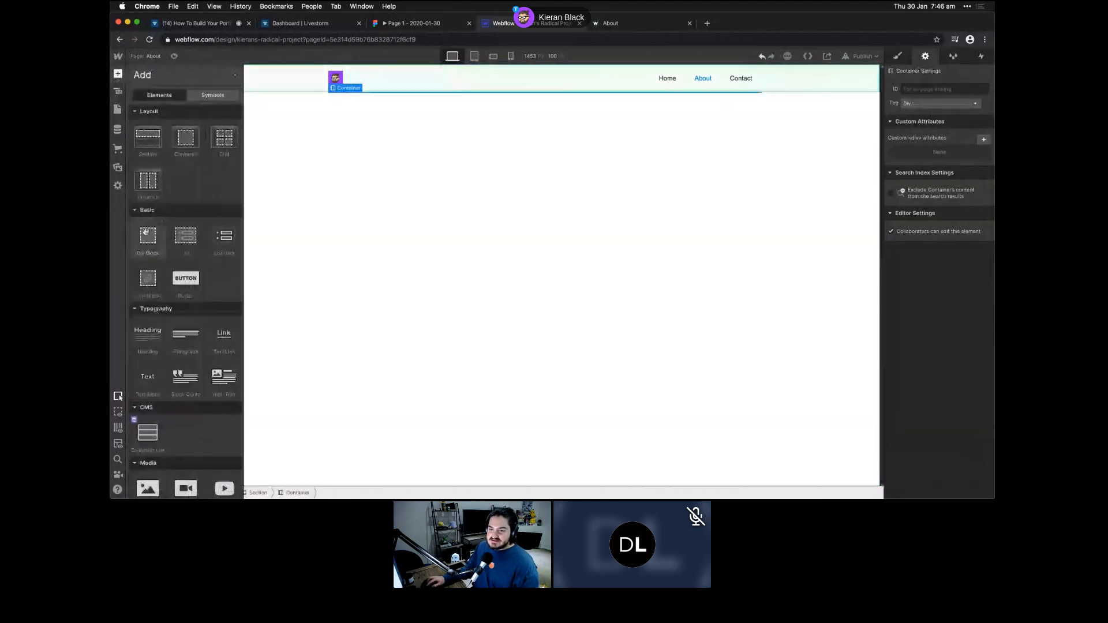
pyautogui.scroll(-5, 134, 317)
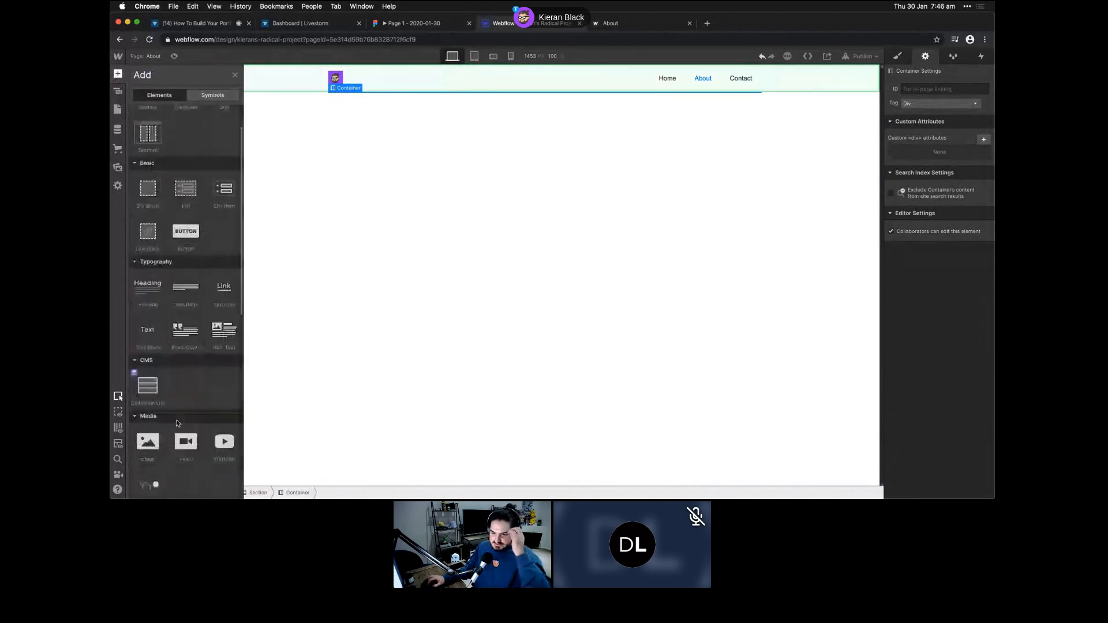
pyautogui.click(152, 401)
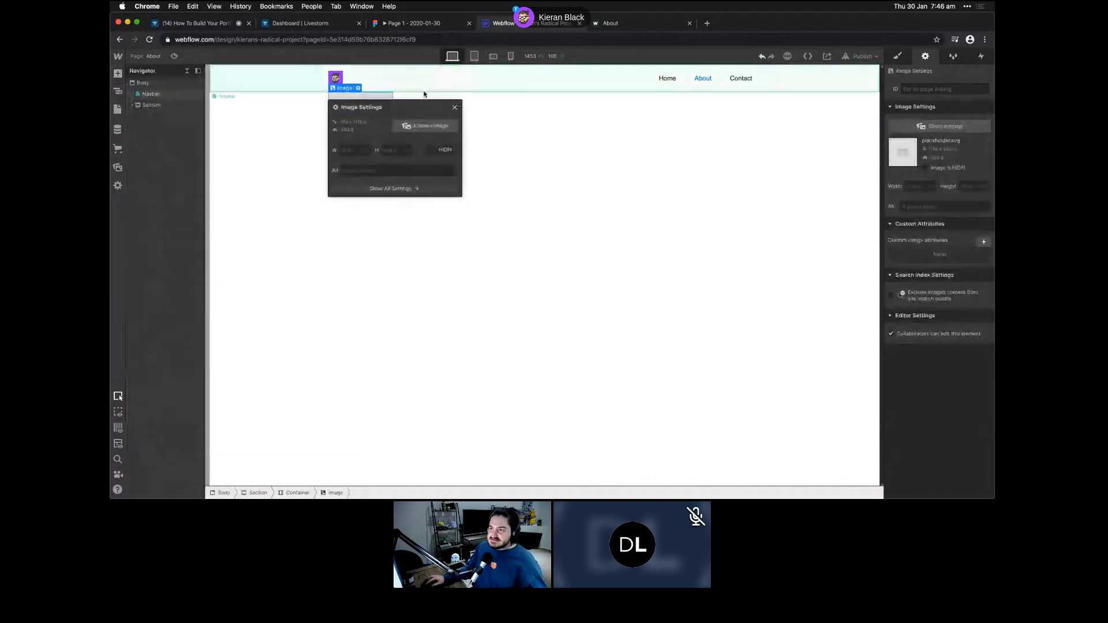
pyautogui.click(431, 125)
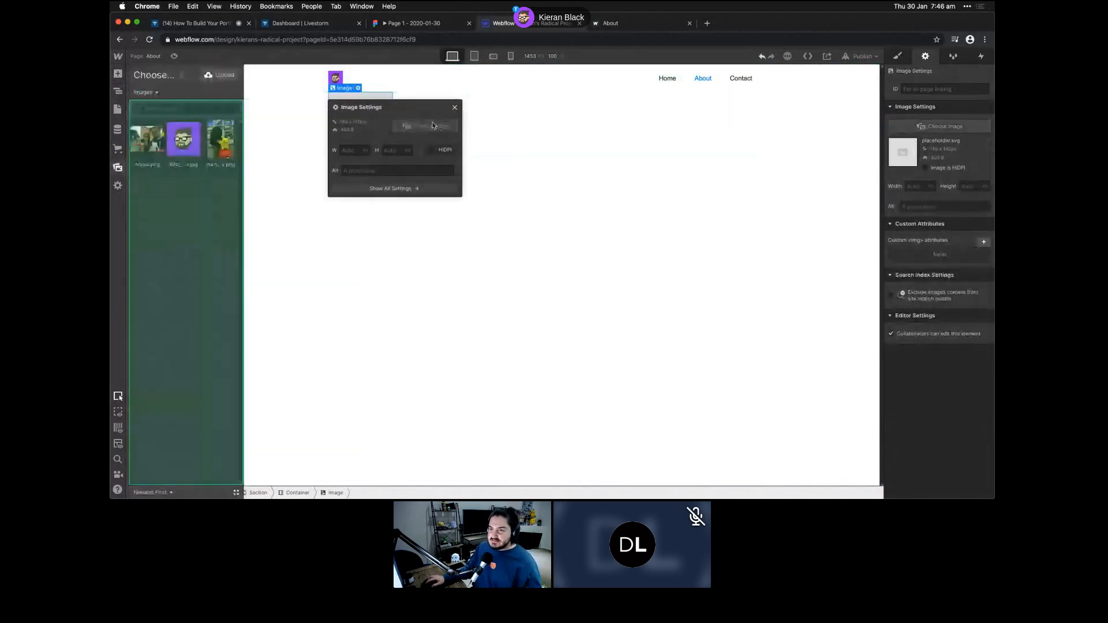
pyautogui.click(157, 148)
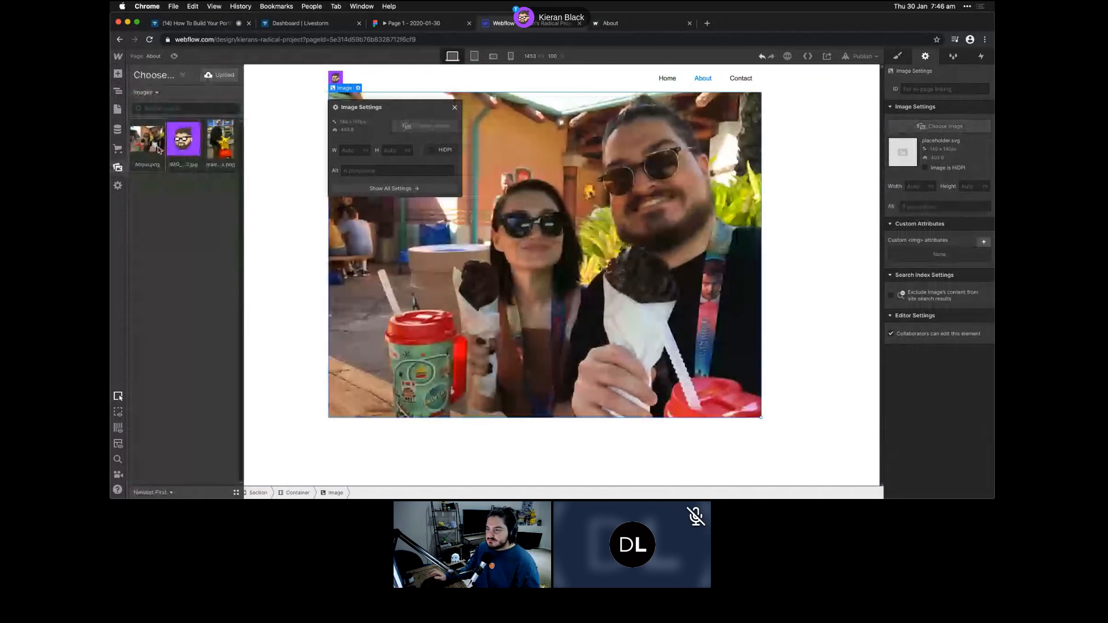
pyautogui.click(157, 149)
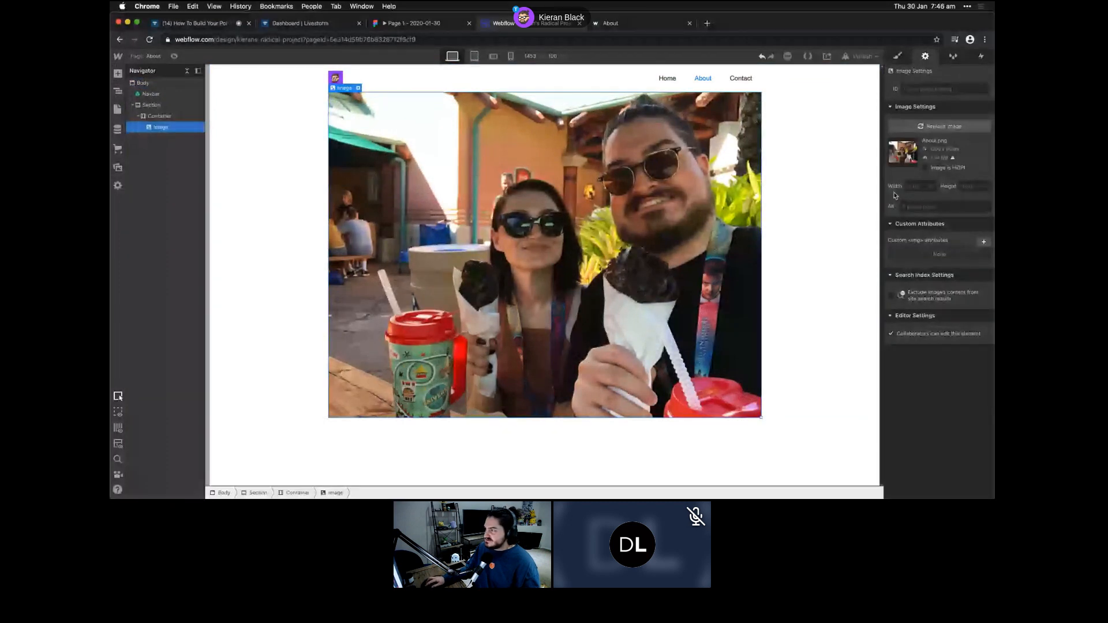
# - Style the About photo at 100% width and 600 px height, with Fit set to Cover
pyautogui.press('s')
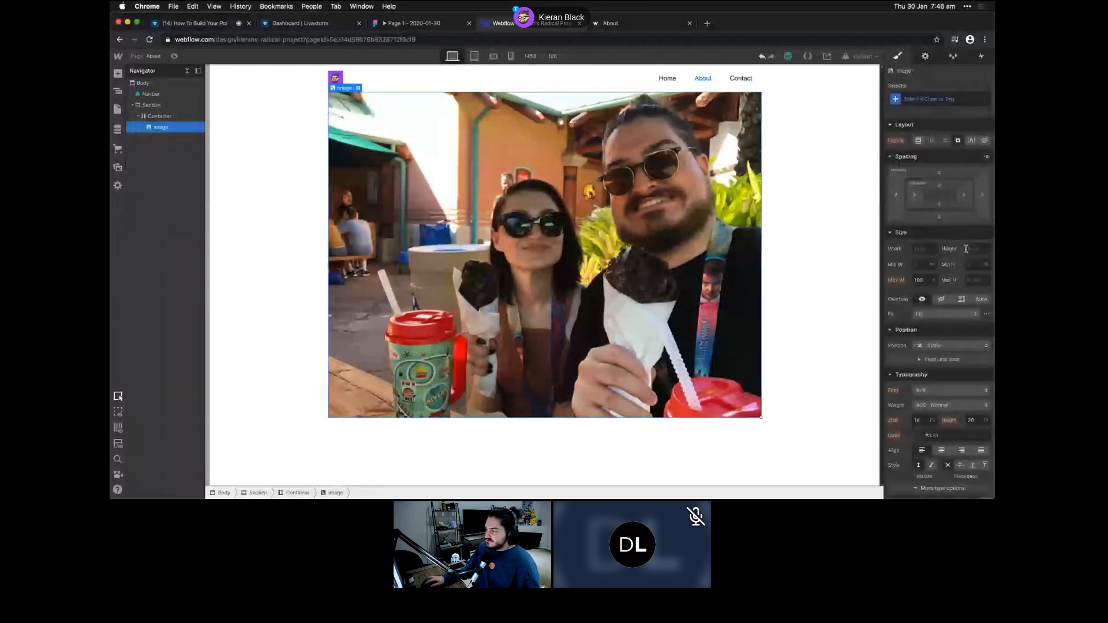
pyautogui.click(976, 251)
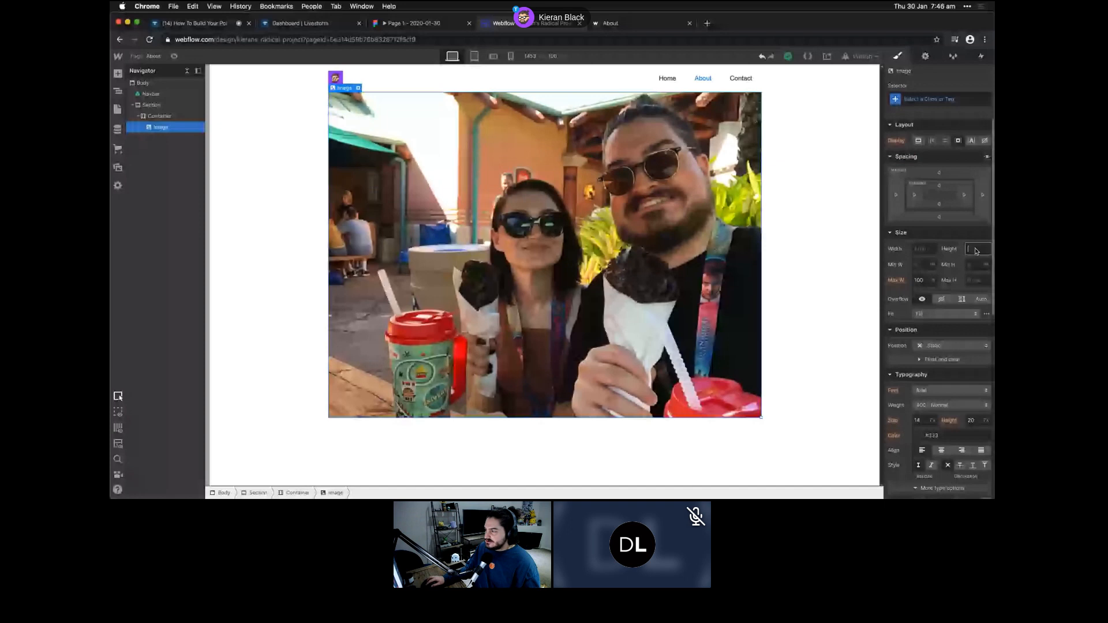
pyautogui.click(921, 252)
pyautogui.write('100%')
pyautogui.press('Return')
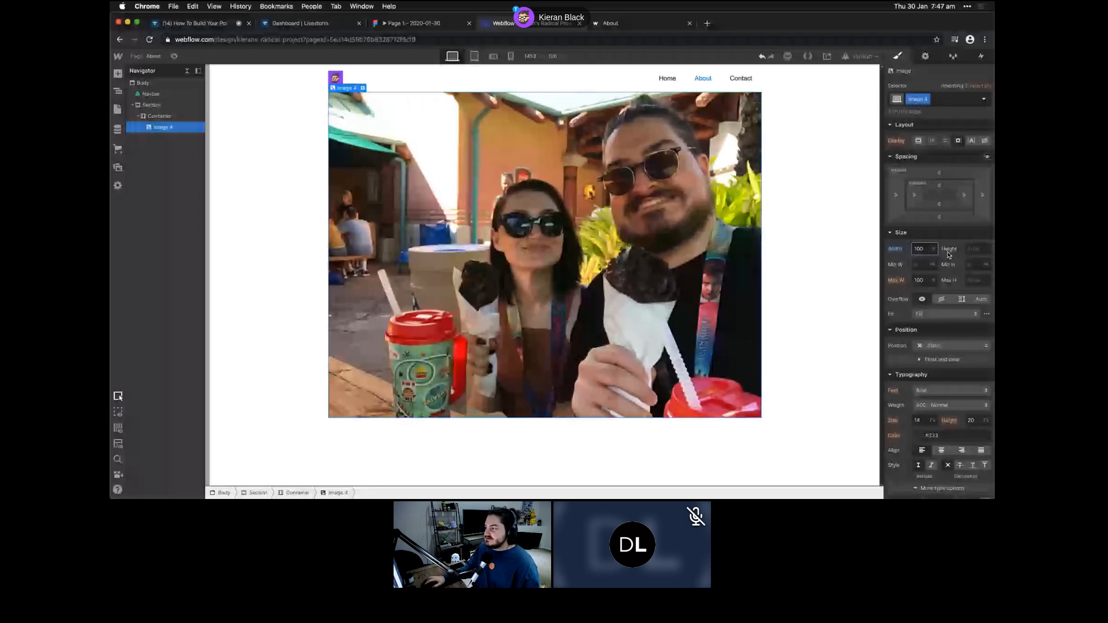
pyautogui.click(984, 254)
pyautogui.write('600')
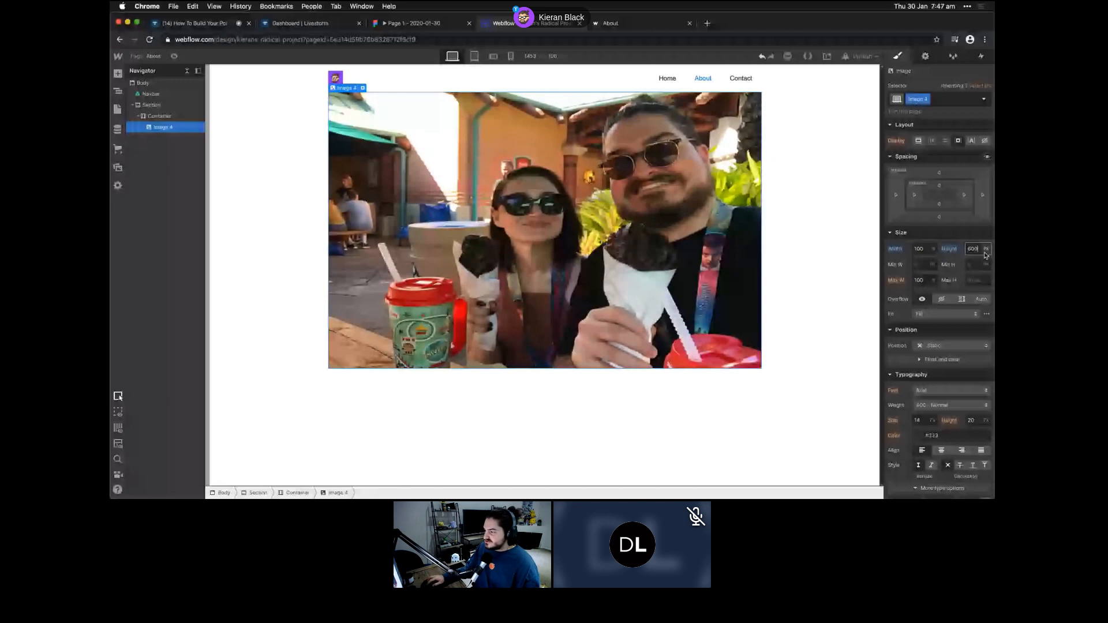
pyautogui.click(946, 314)
pyautogui.click(923, 336)
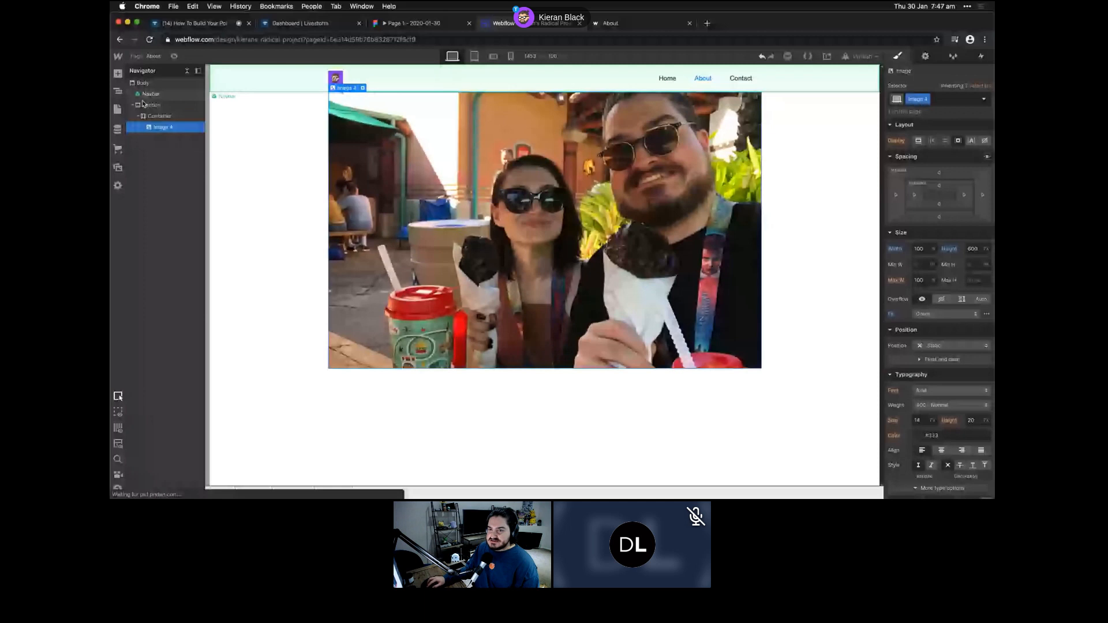
pyautogui.moveTo(143, 103); pyautogui.dragTo(153, 86)
# - Add a container holding an 'About me' heading below the photo
pyautogui.press('a')
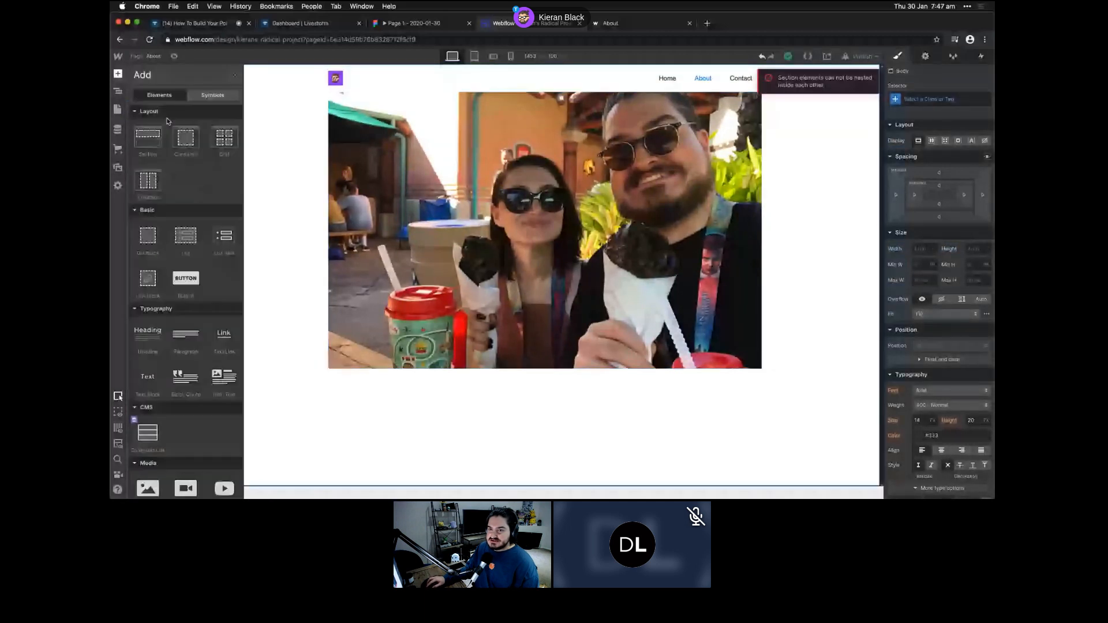
pyautogui.moveTo(185, 137); pyautogui.dragTo(150, 127)
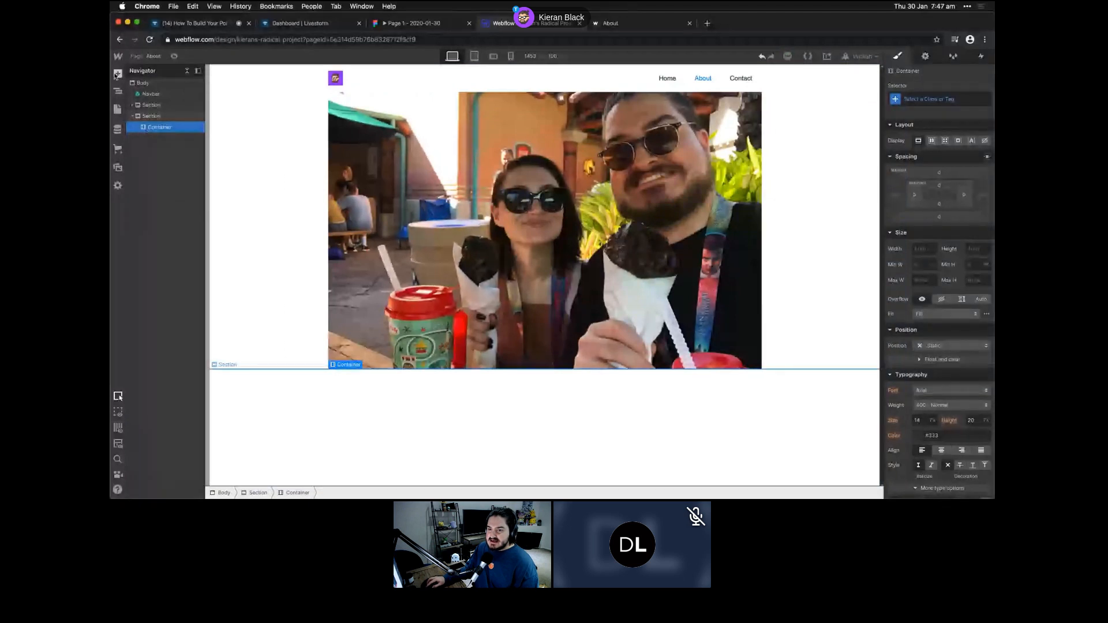
pyautogui.click(117, 74)
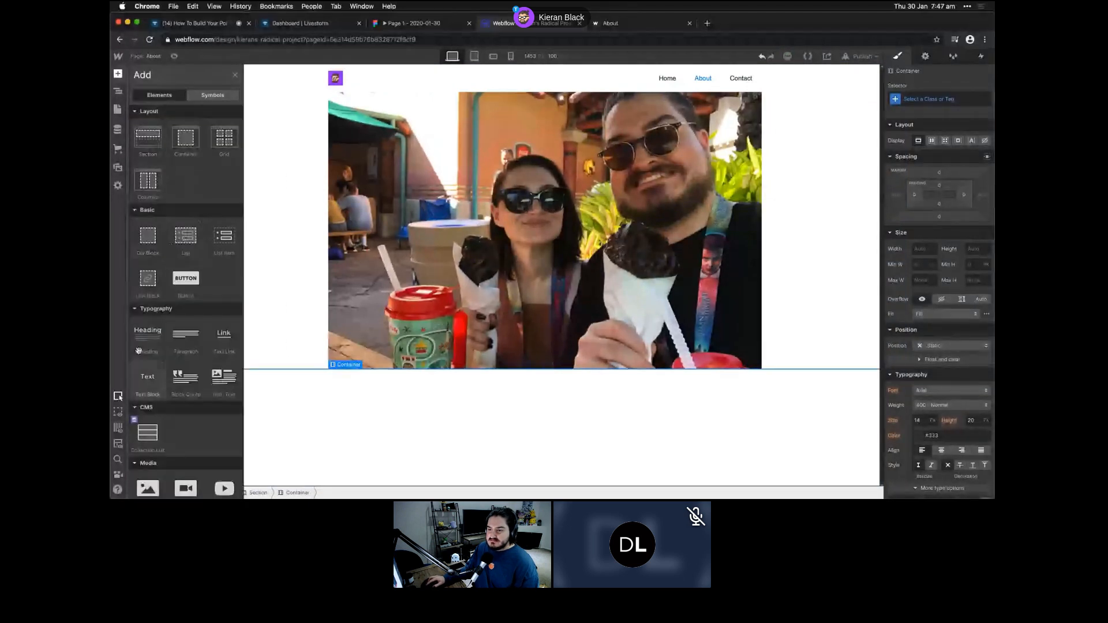
pyautogui.moveTo(138, 350); pyautogui.dragTo(364, 387)
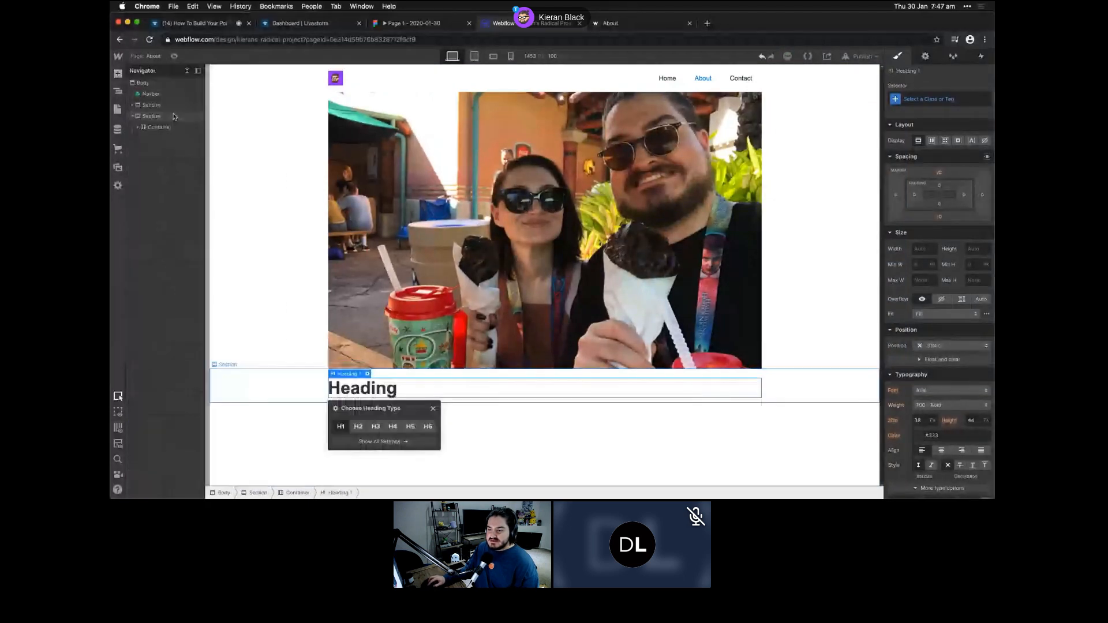
pyautogui.doubleClick(367, 386)
pyautogui.write('About me')
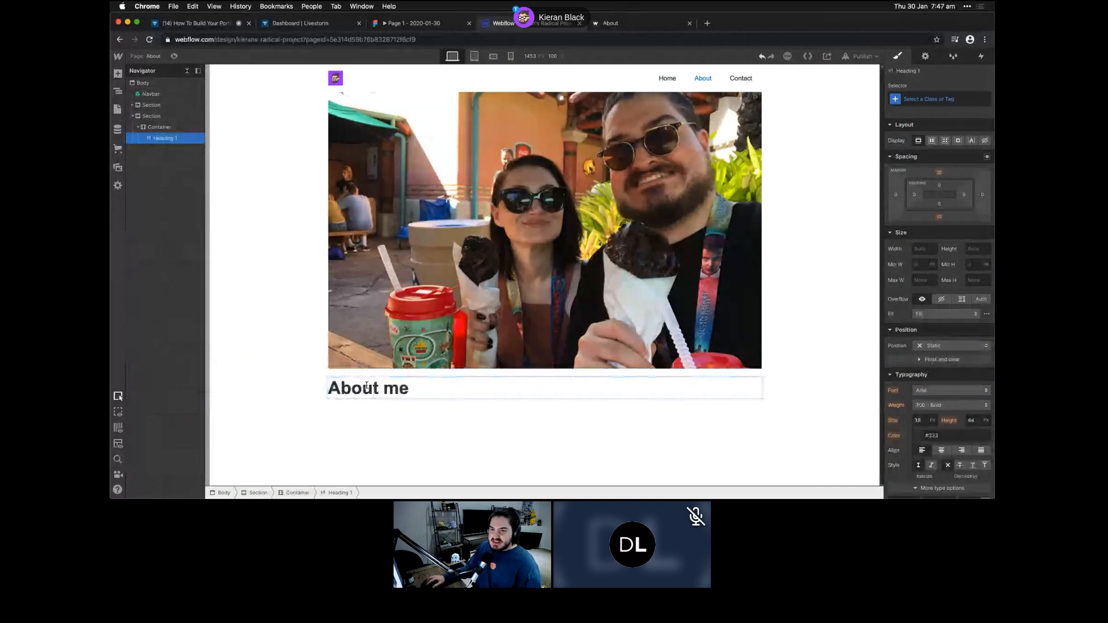
# - Add a lorem-ipsum paragraph under the heading and paste copies to make six
pyautogui.click(155, 128)
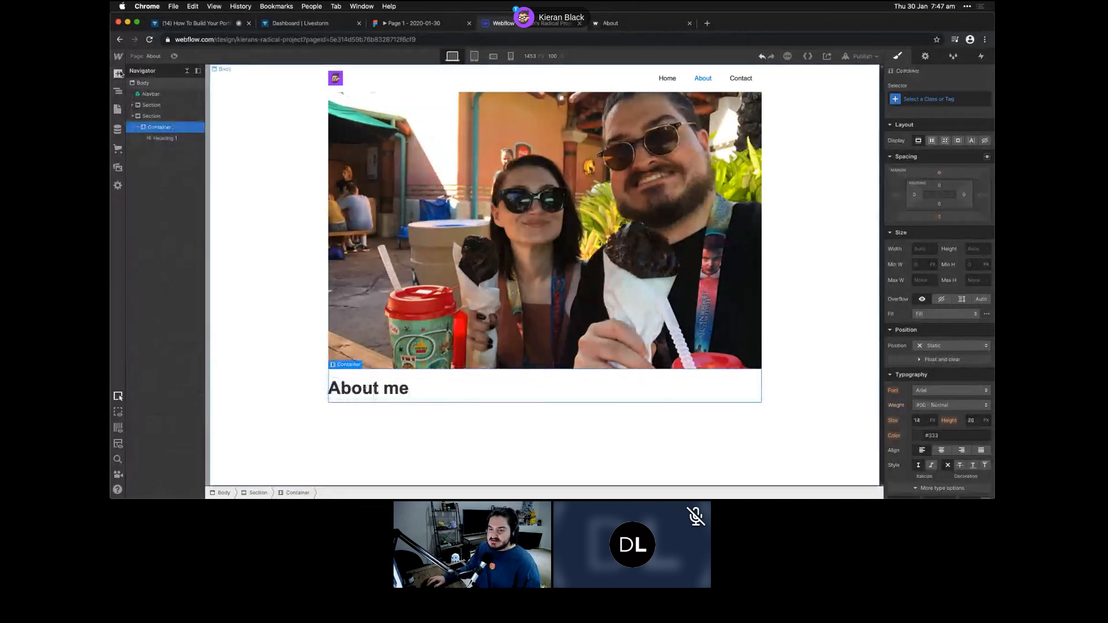
pyautogui.click(118, 74)
pyautogui.moveTo(188, 242); pyautogui.dragTo(254, 370)
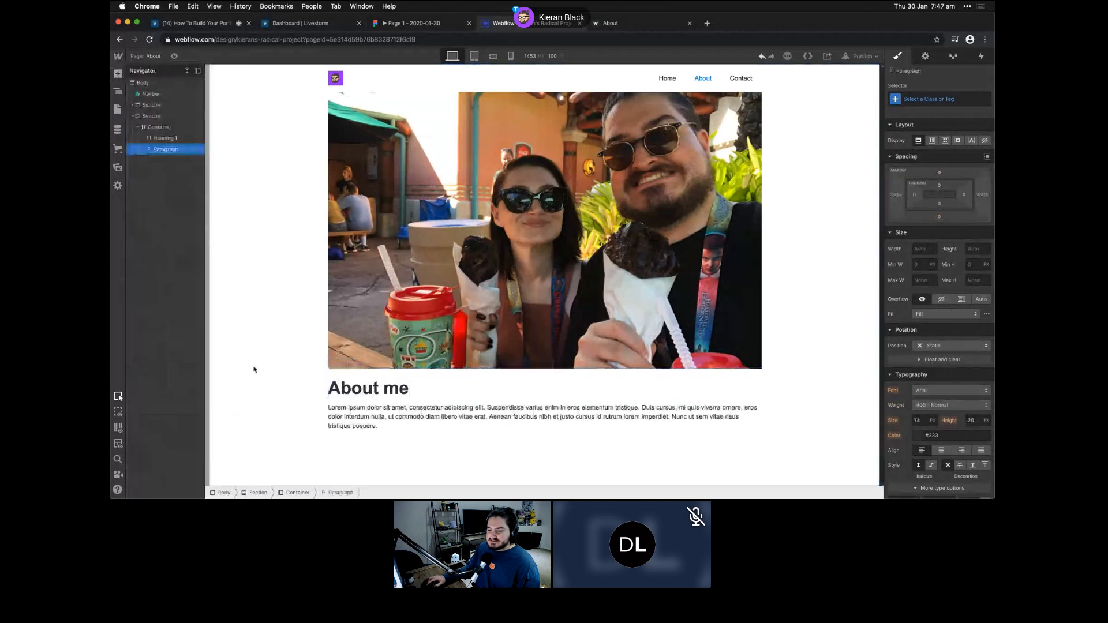
pyautogui.press('super+c')
pyautogui.press('super+v')
pyautogui.press('super+v')
pyautogui.press('super+v')
pyautogui.press('super+v')
pyautogui.press('super+v')
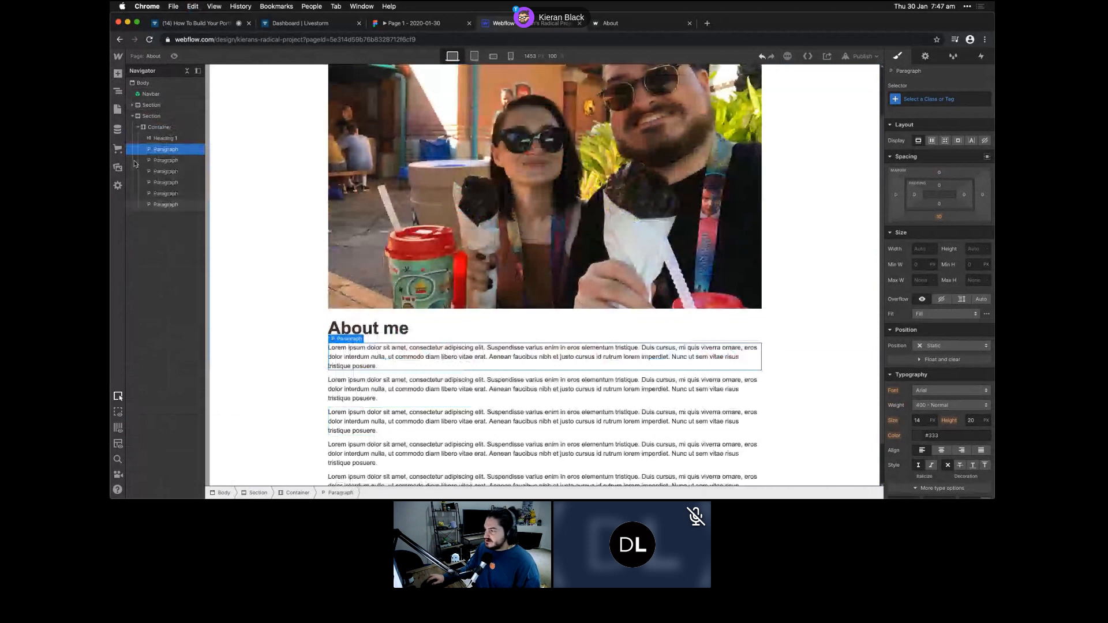
# - Apply the existing Text Container class to the container holding the About me text
pyautogui.click(159, 127)
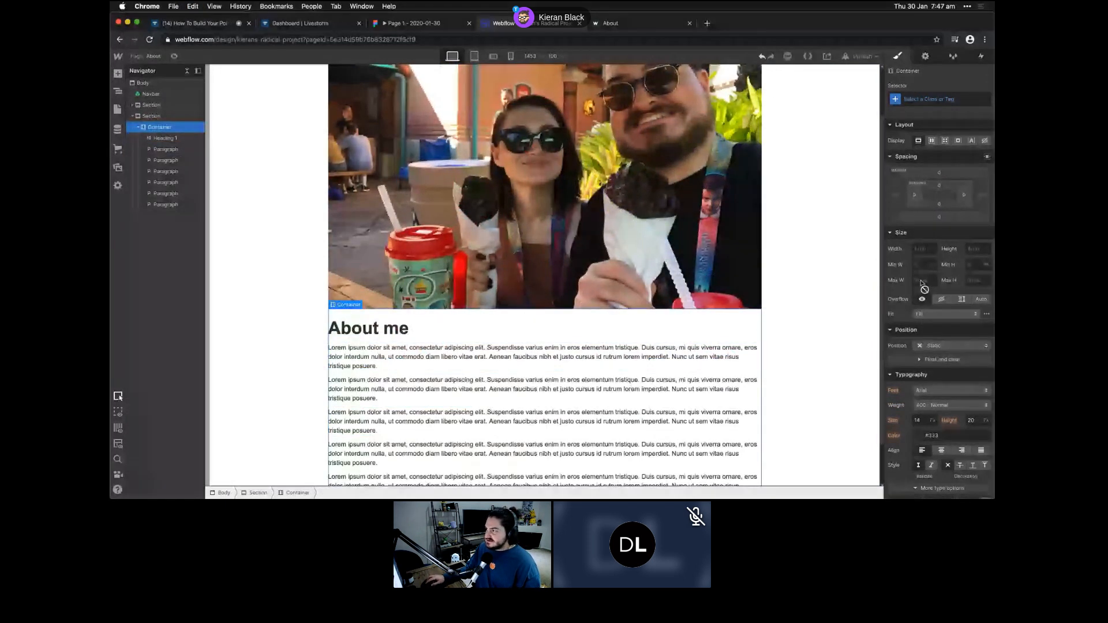
pyautogui.click(927, 98)
pyautogui.write('con')
pyautogui.press('BackSpace')
pyautogui.press('BackSpace')
pyautogui.press('BackSpace')
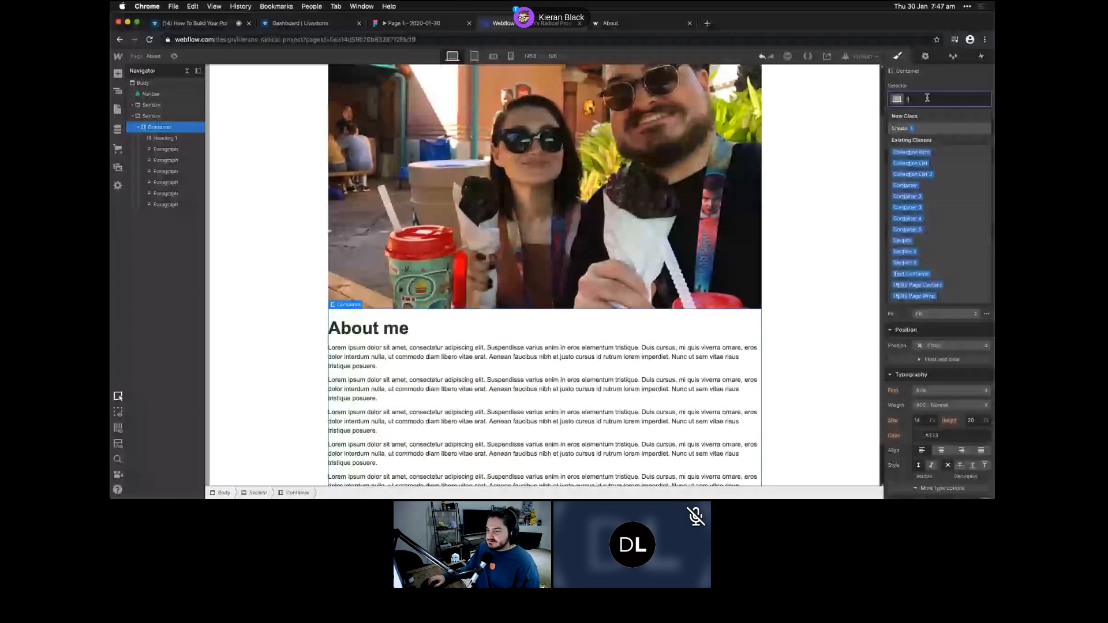
pyautogui.click(911, 274)
pyautogui.scroll(-2, 494, 397)
pyautogui.scroll(-1, 494, 397)
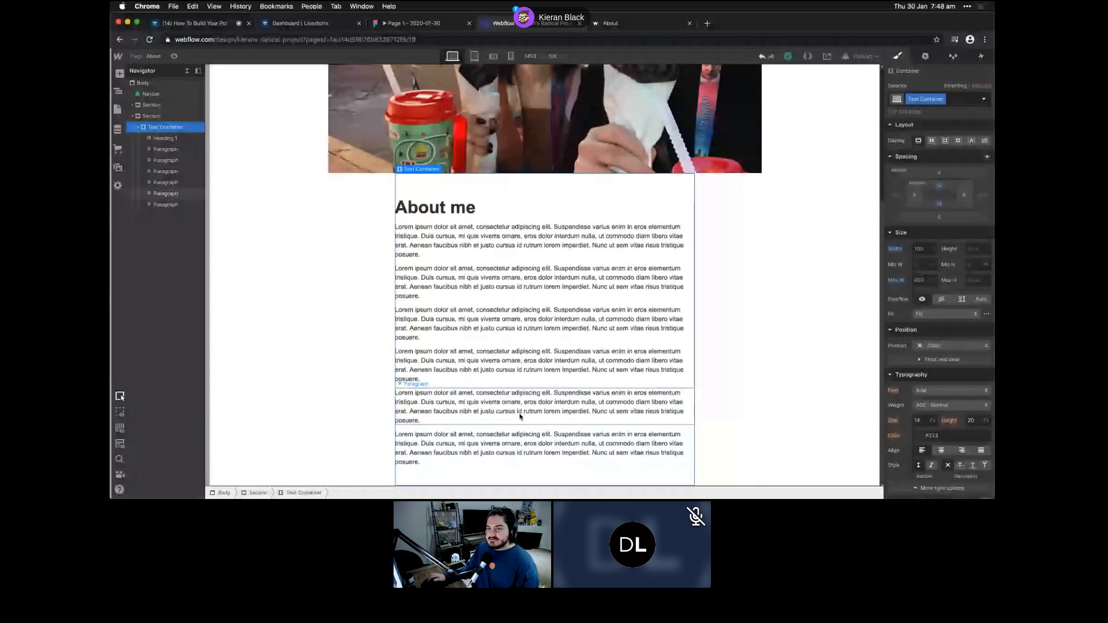
pyautogui.scroll(7, 859, 68)
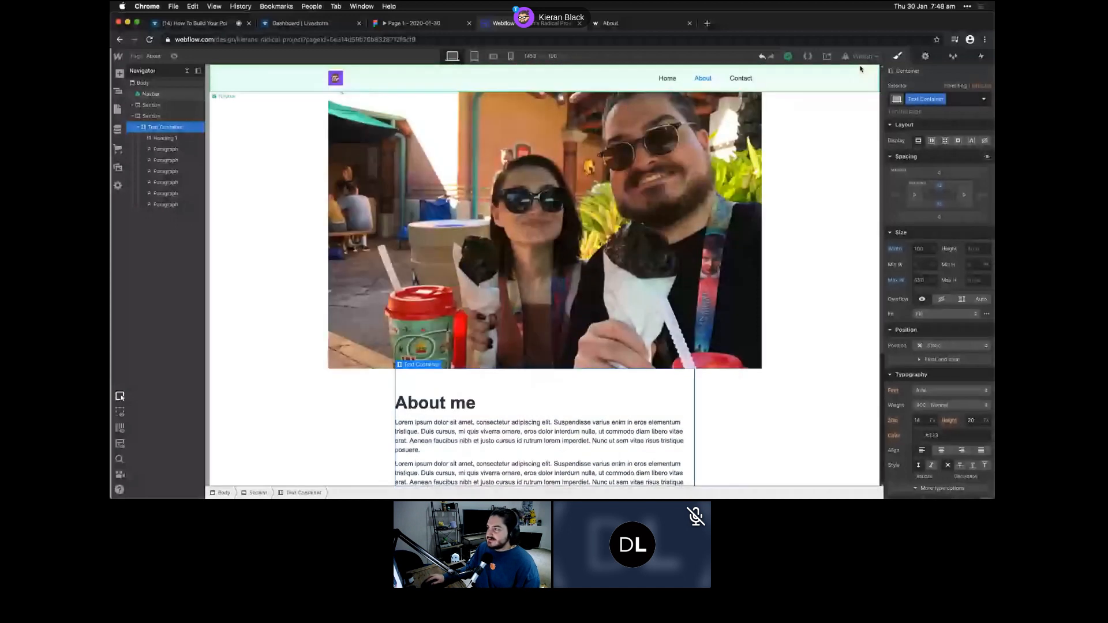
# - Publish the site to its domain and view the live About page in Chrome
pyautogui.click(860, 56)
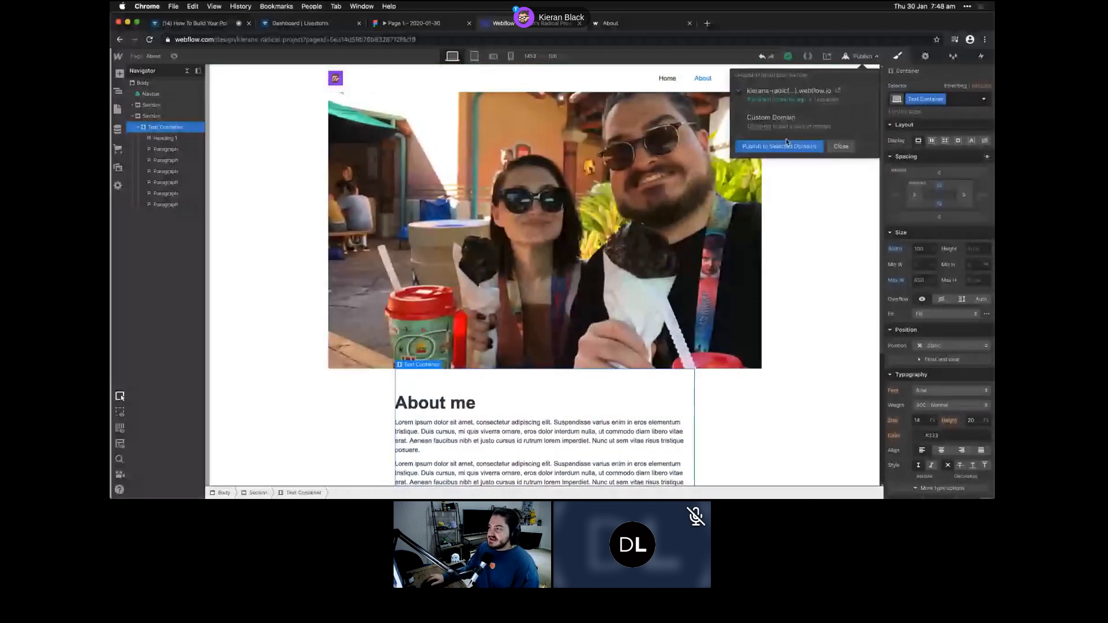
pyautogui.click(786, 144)
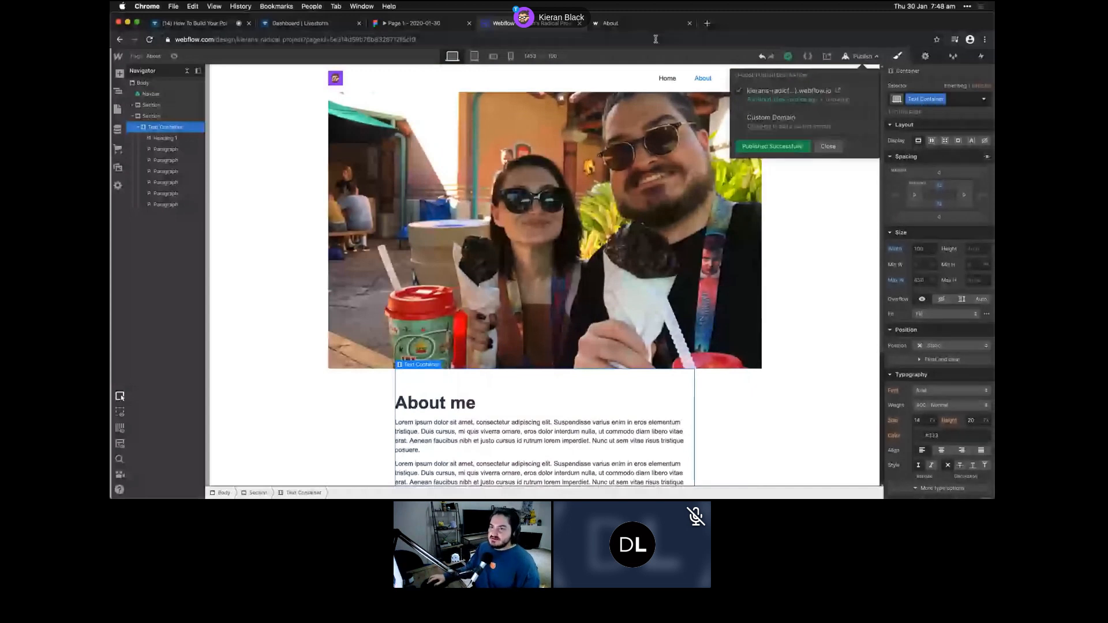
pyautogui.click(635, 23)
pyautogui.scroll(1, 485, 138)
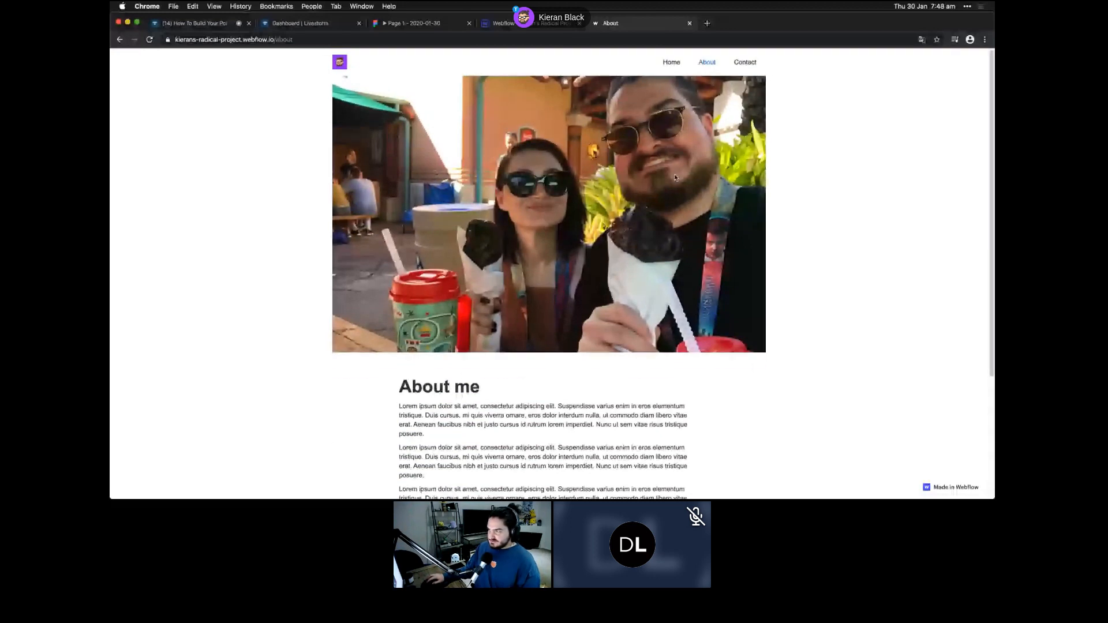
# - Browse the live site's Home, About and Capstone 2 pages, then return to the Designer tab
pyautogui.press('super+bracketleft')
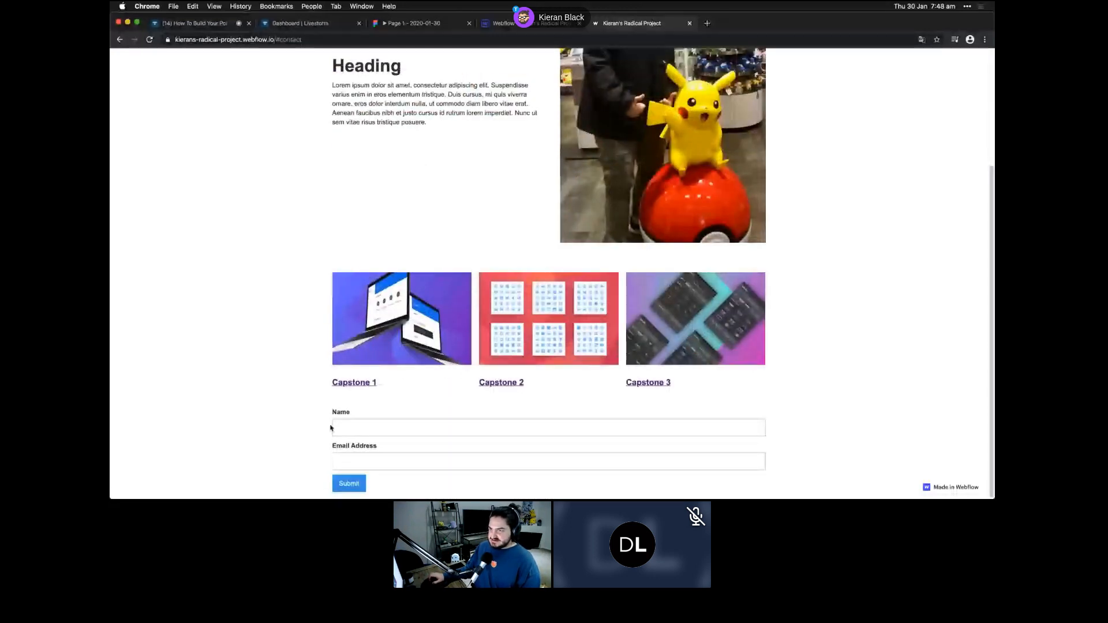
pyautogui.scroll(3, 621, 49)
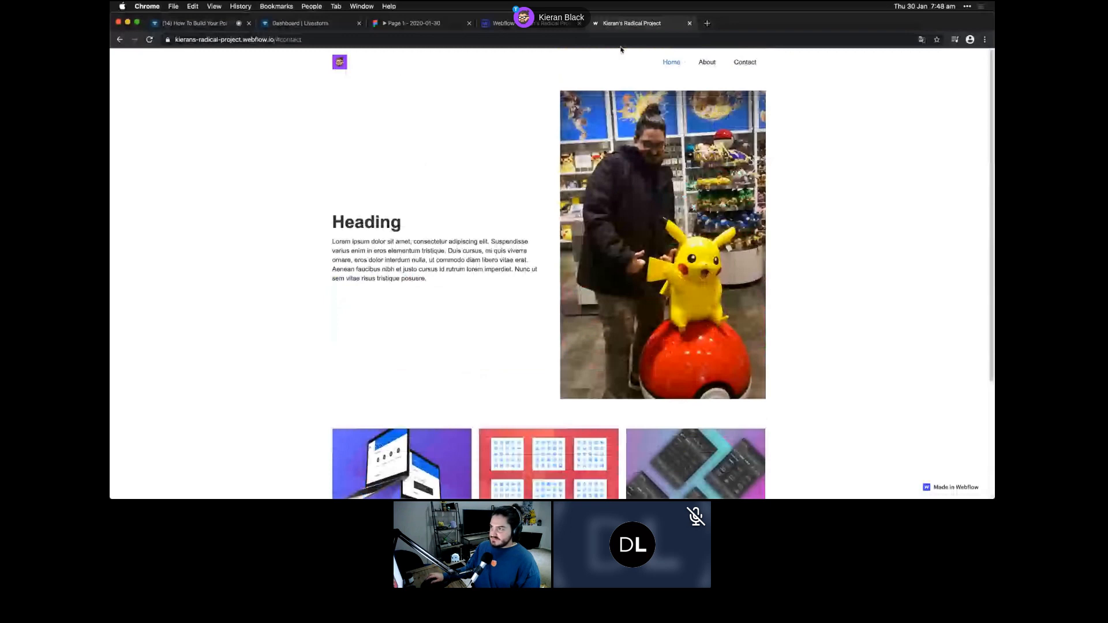
pyautogui.click(707, 62)
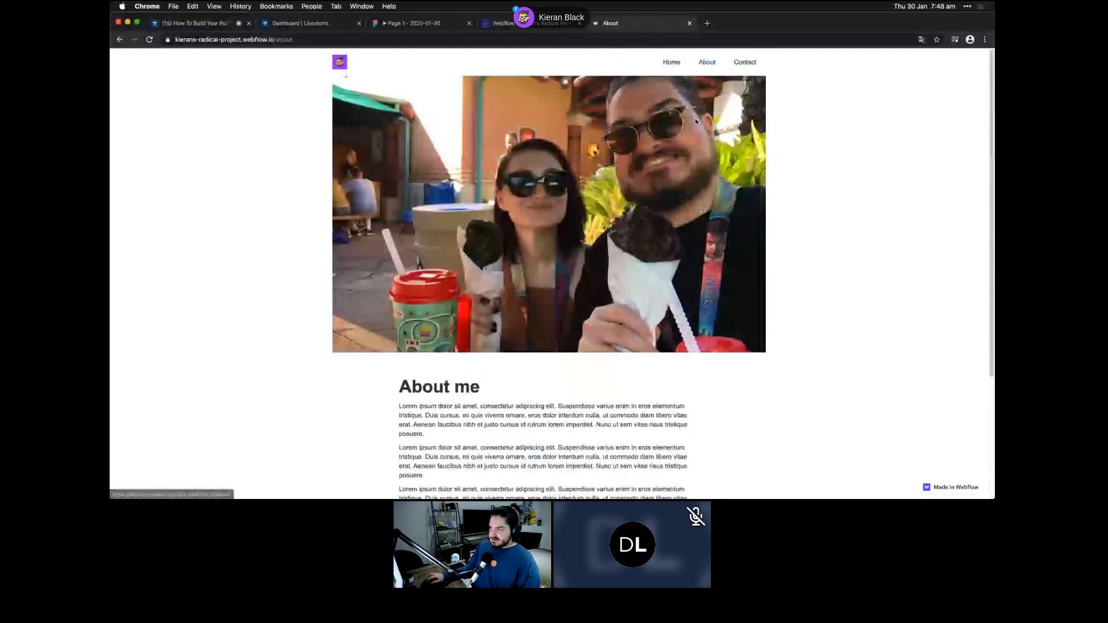
pyautogui.click(458, 332)
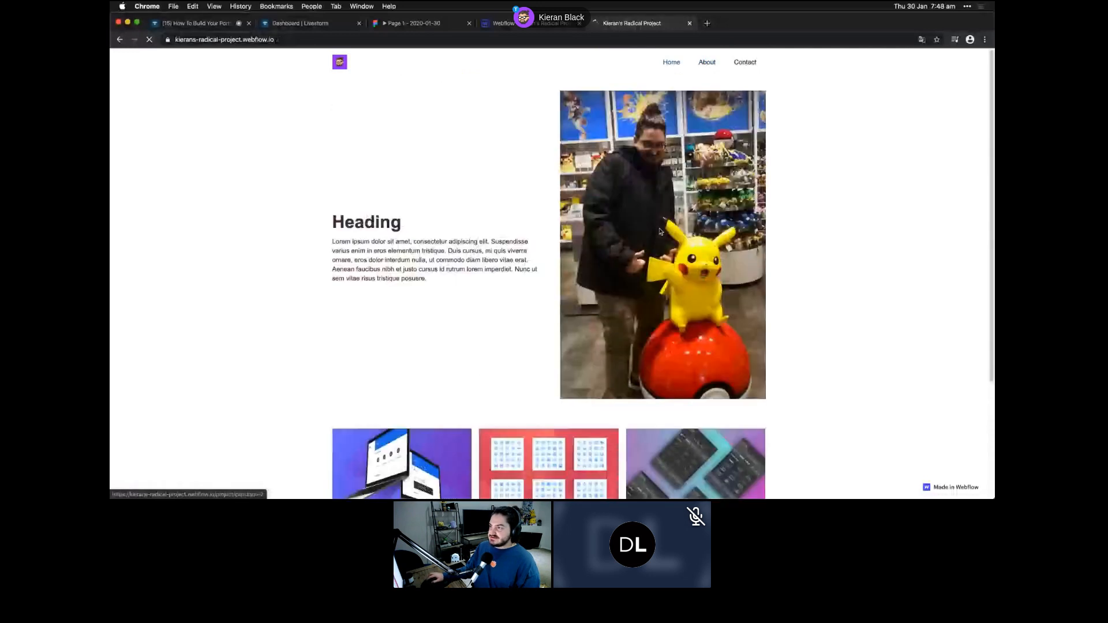
pyautogui.click(661, 231)
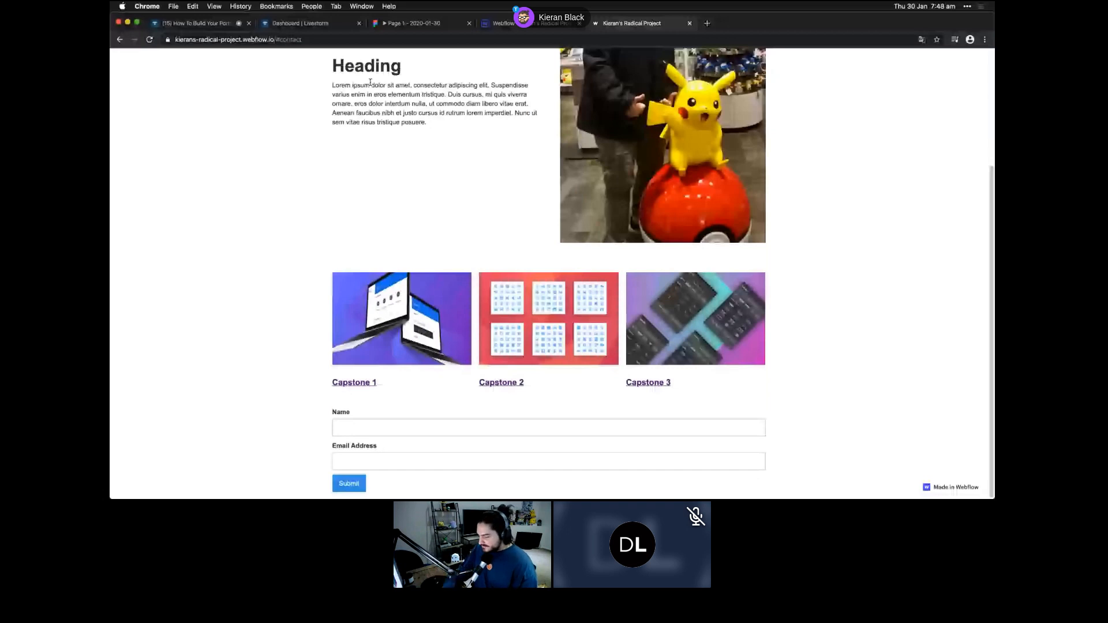
pyautogui.click(532, 26)
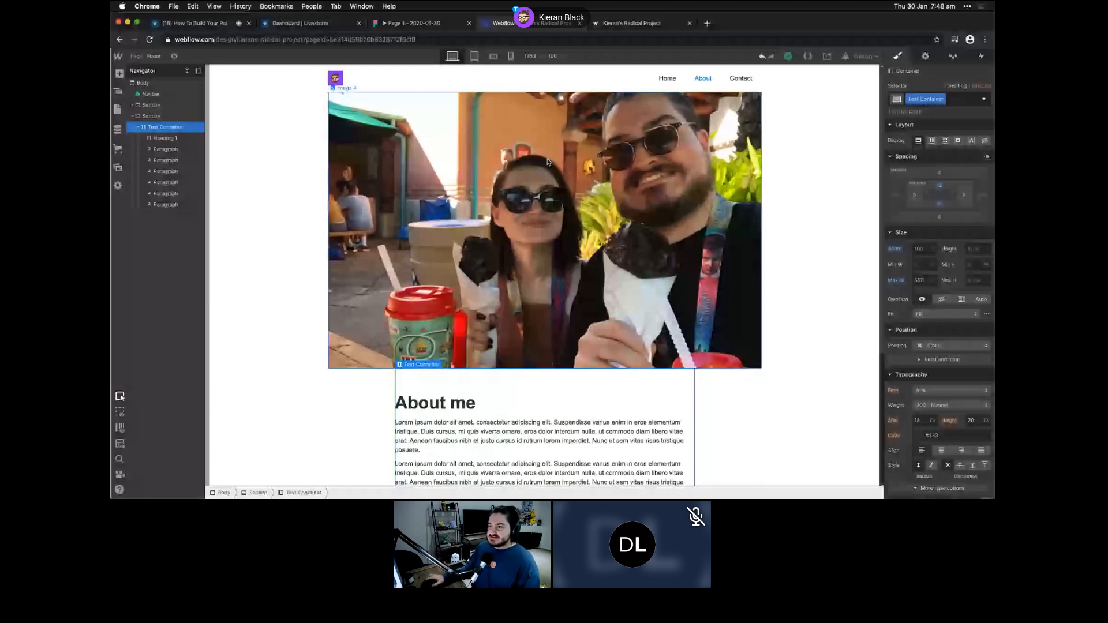
# - Open the Home page from the Pages list in the Webflow Designer
pyautogui.click(616, 24)
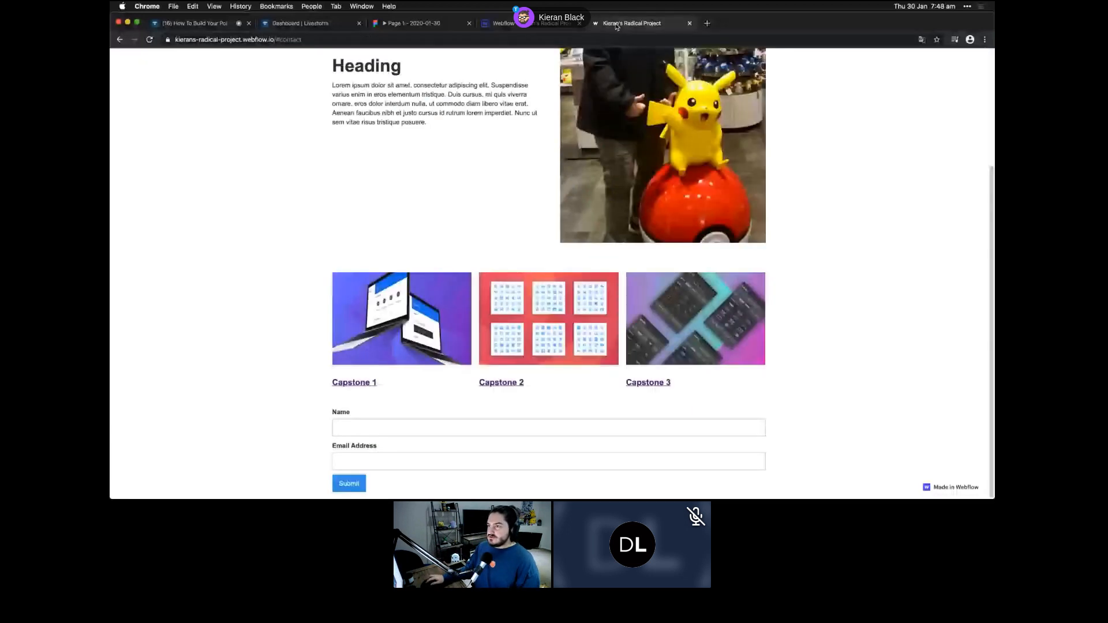
pyautogui.click(502, 23)
pyautogui.click(118, 109)
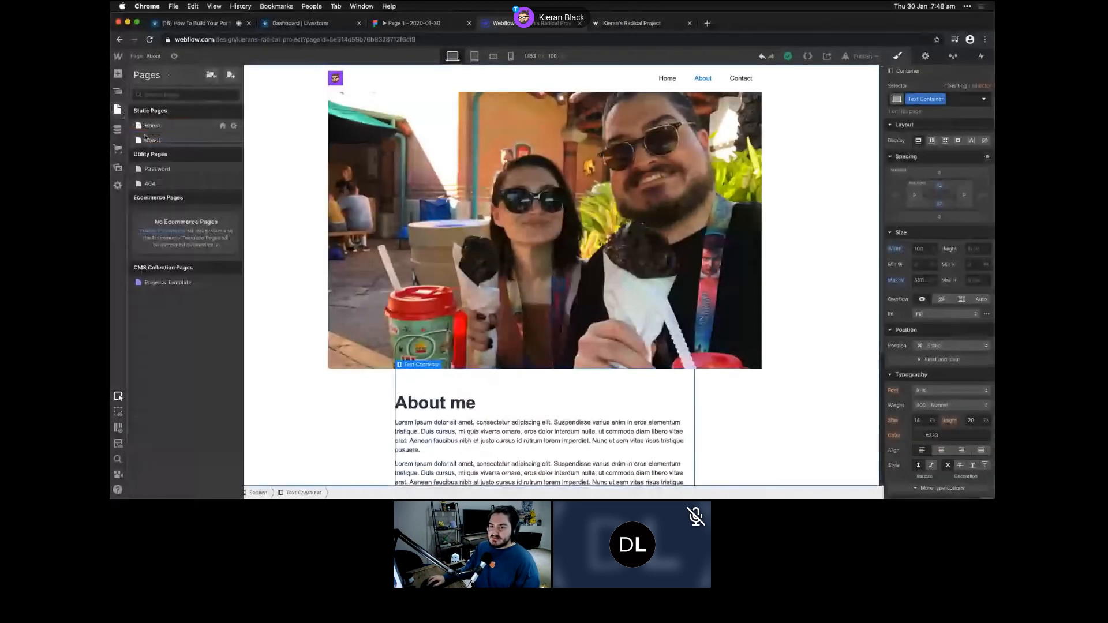
pyautogui.click(153, 127)
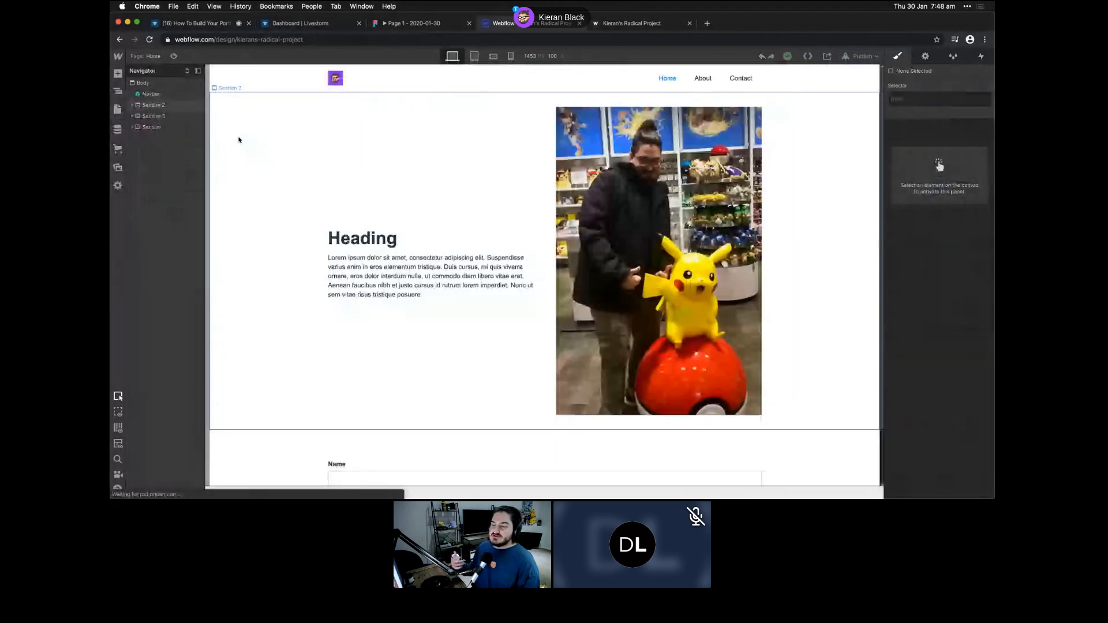
pyautogui.scroll(-3, 434, 252)
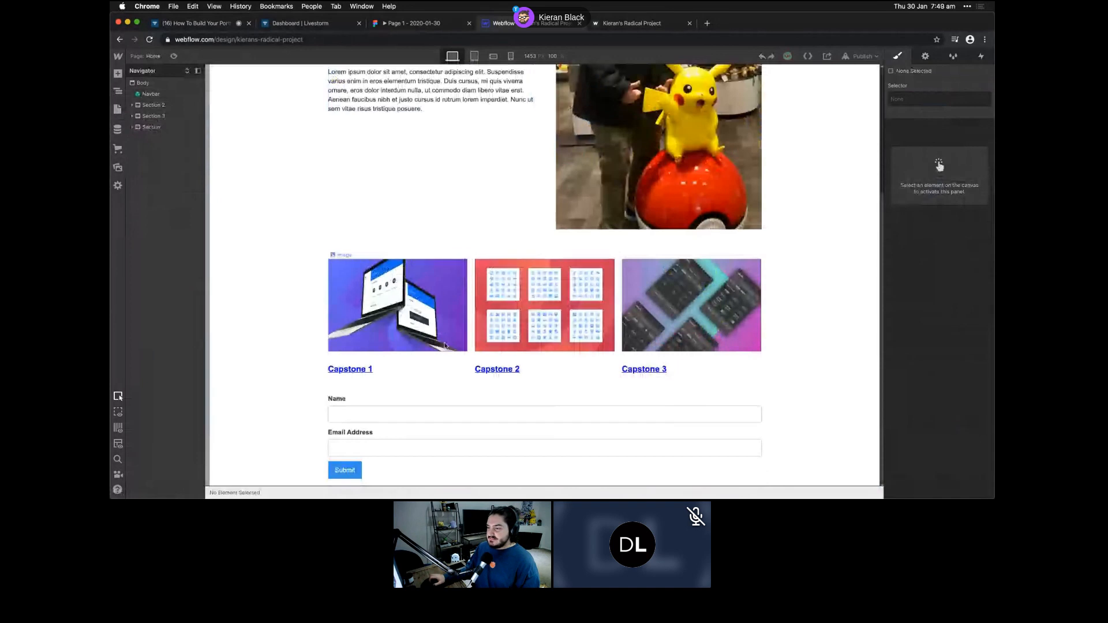
pyautogui.scroll(3, 493, 388)
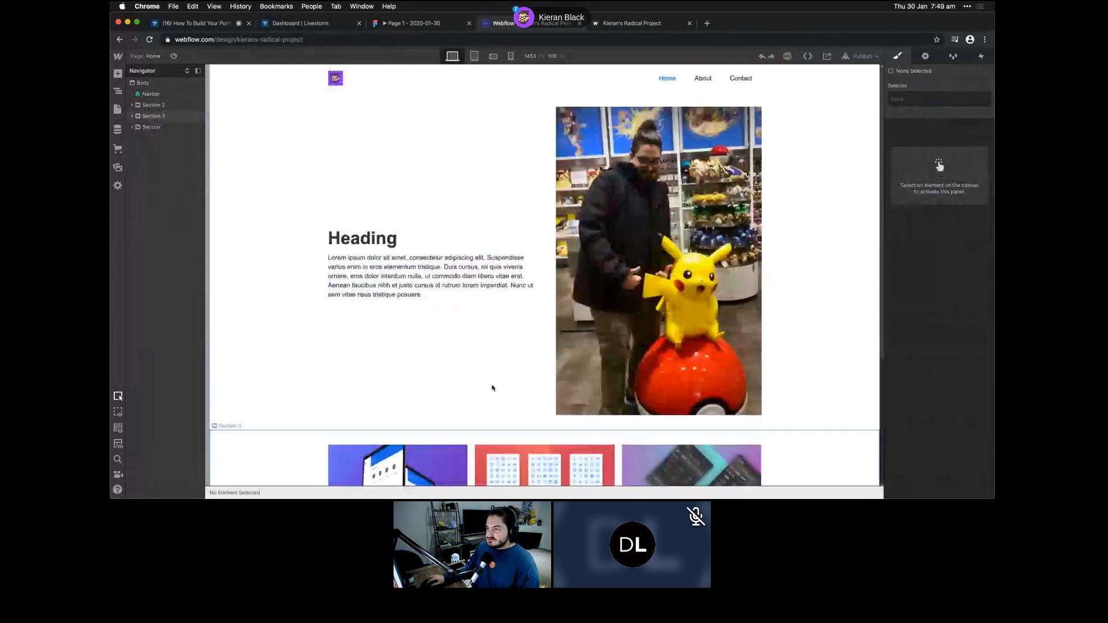
# - Preview at tablet width, then at Mobile Landscape with the canvas set to 480 px
pyautogui.click(475, 56)
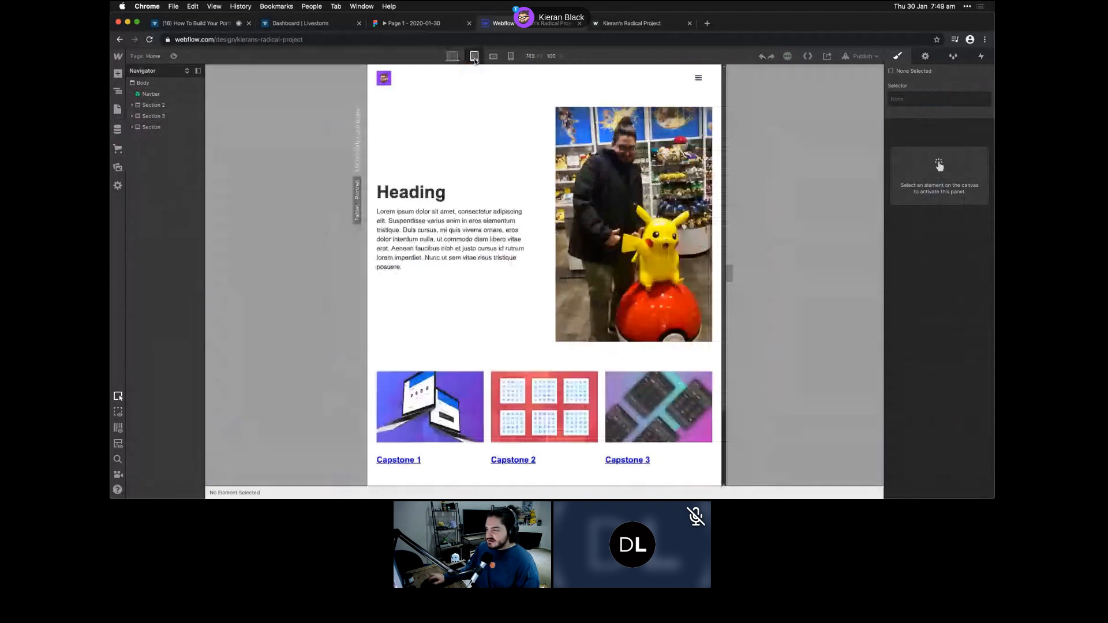
pyautogui.scroll(-2, 728, 272)
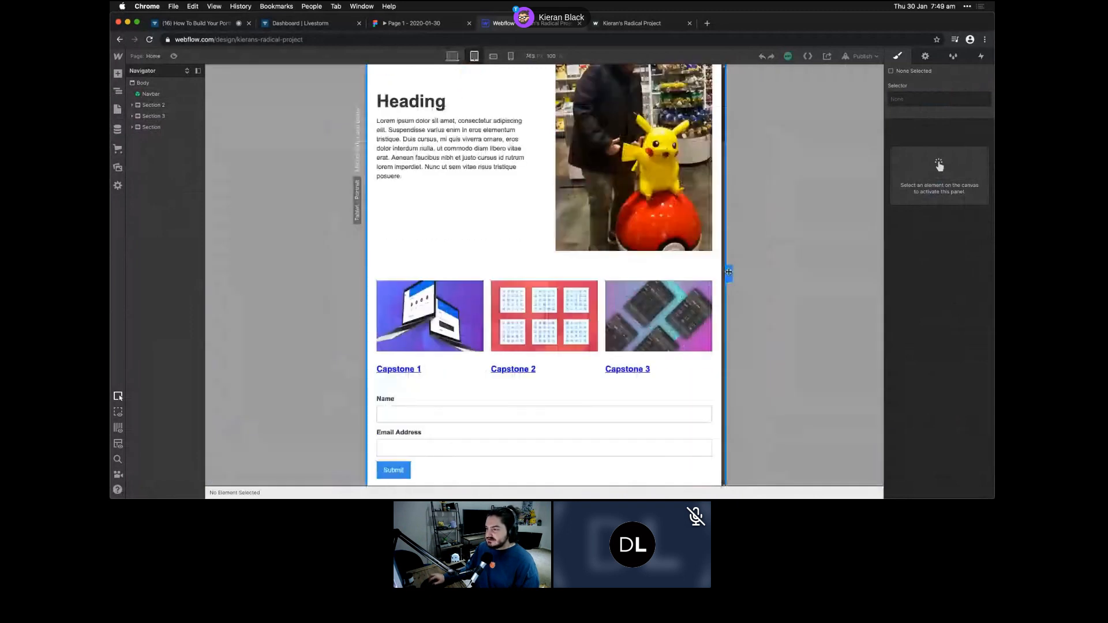
pyautogui.moveTo(728, 271); pyautogui.dragTo(815, 276)
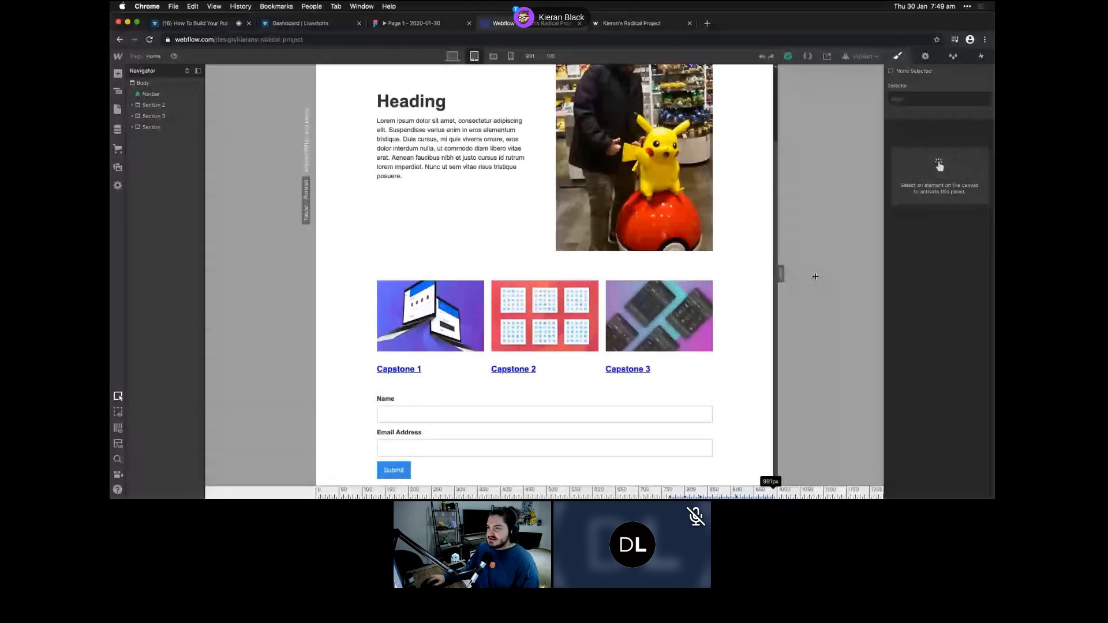
pyautogui.click(493, 57)
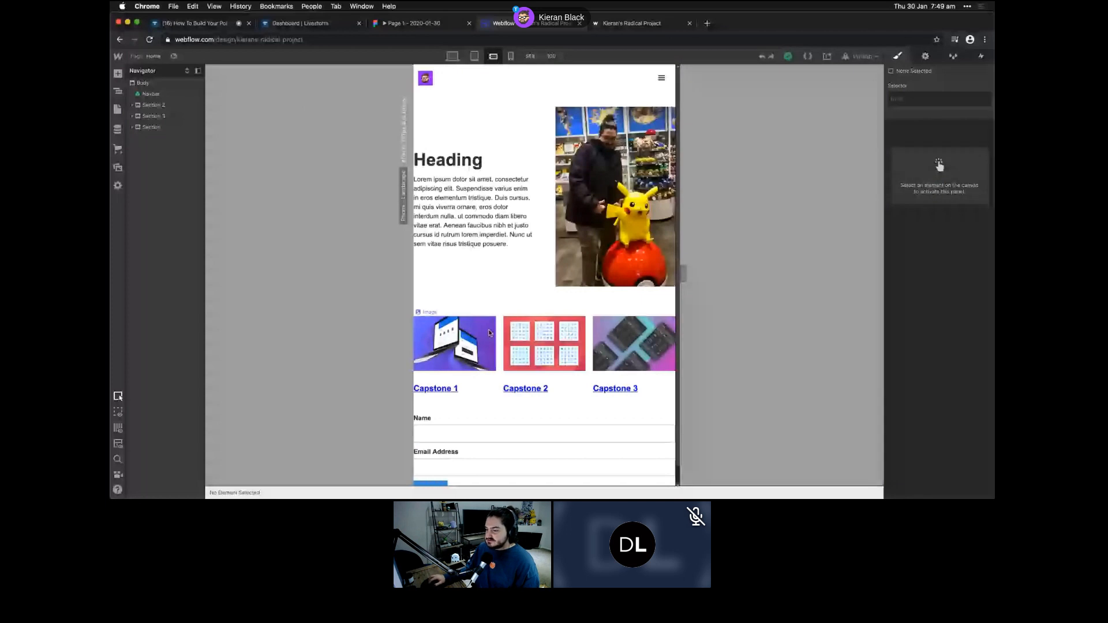
pyautogui.scroll(-1, 684, 273)
pyautogui.moveTo(683, 273)
pyautogui.mouseDown()
pyautogui.moveTo(631, 267)
pyautogui.moveTo(671, 273)
pyautogui.mouseUp()
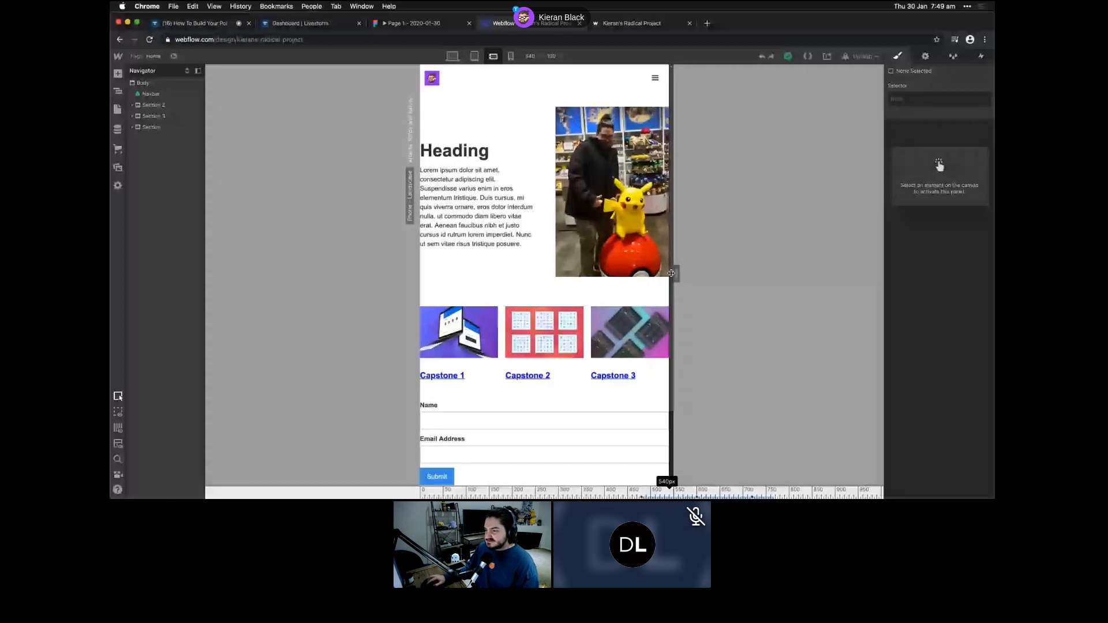
pyautogui.moveTo(671, 273); pyautogui.dragTo(658, 273)
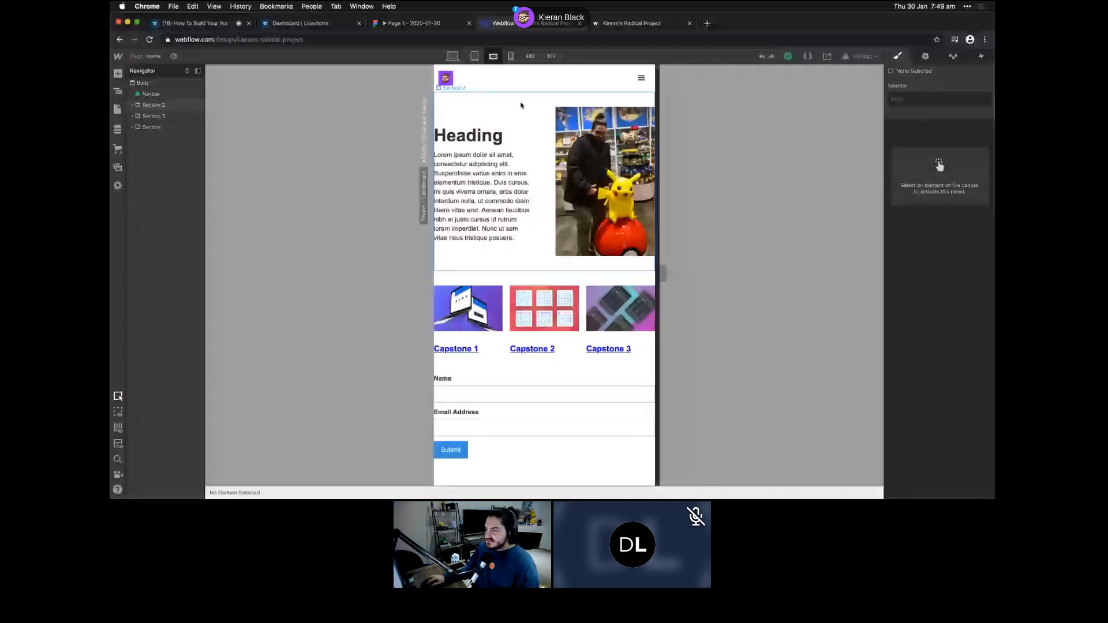
# - Give the hero section, Section 2, 24 px of side padding
pyautogui.click(621, 100)
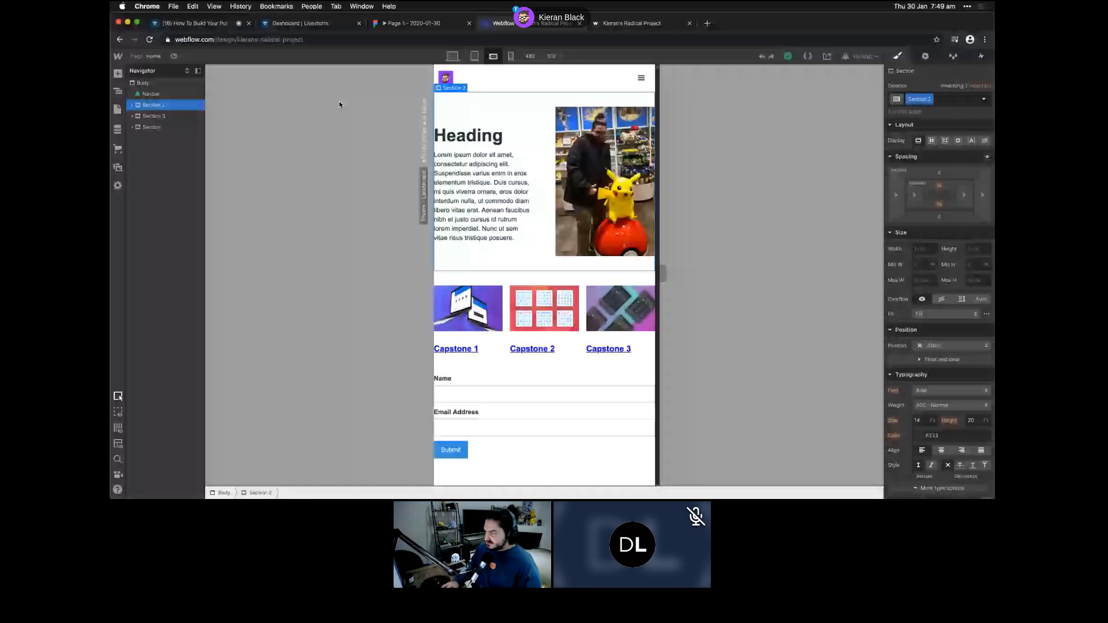
pyautogui.click(915, 195)
pyautogui.write('24')
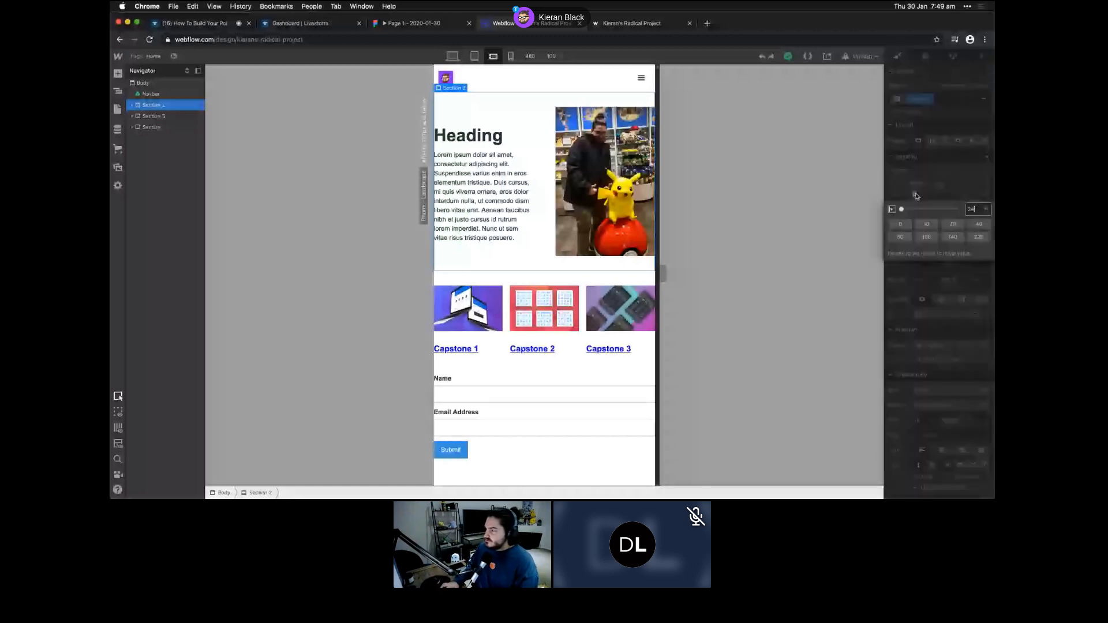
pyautogui.press('Return')
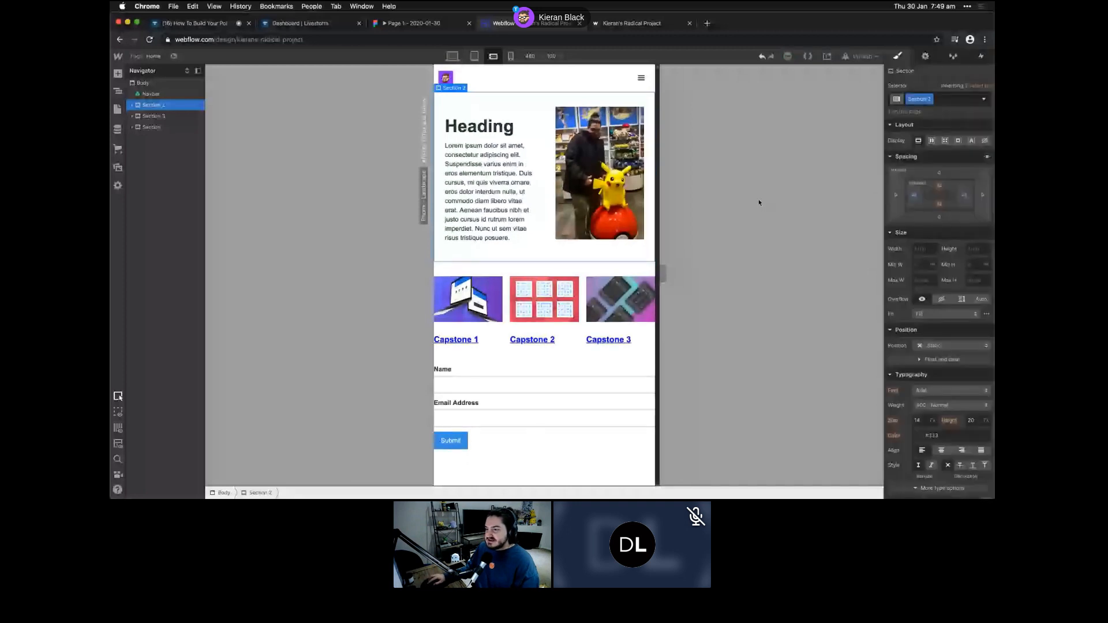
# - Give the contact form section its own class with 24 px left and right padding
pyautogui.click(541, 271)
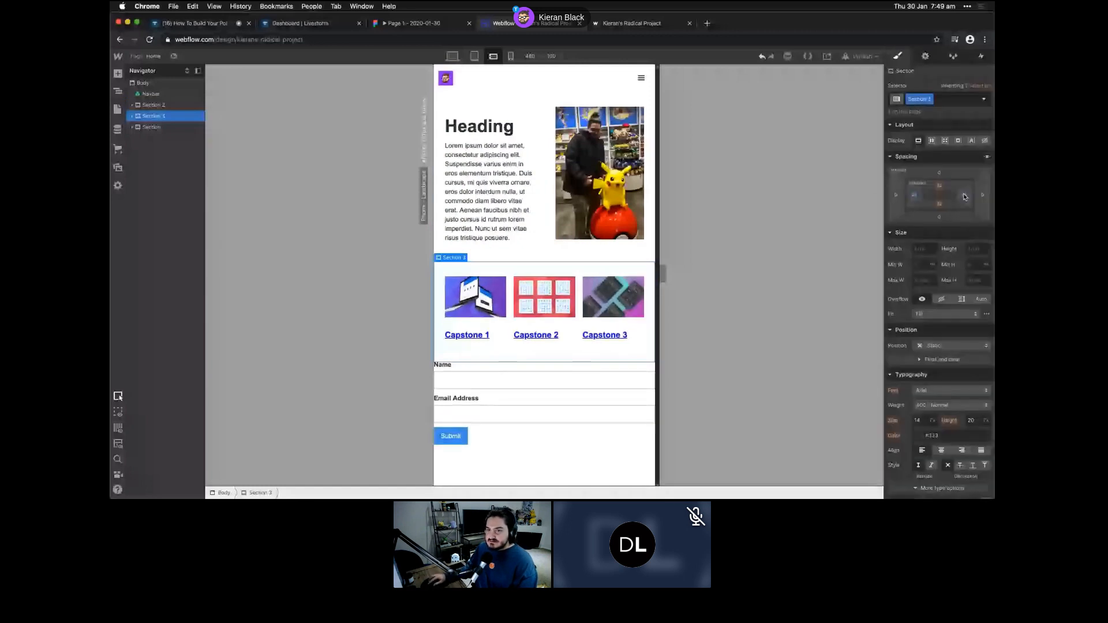
pyautogui.click(152, 127)
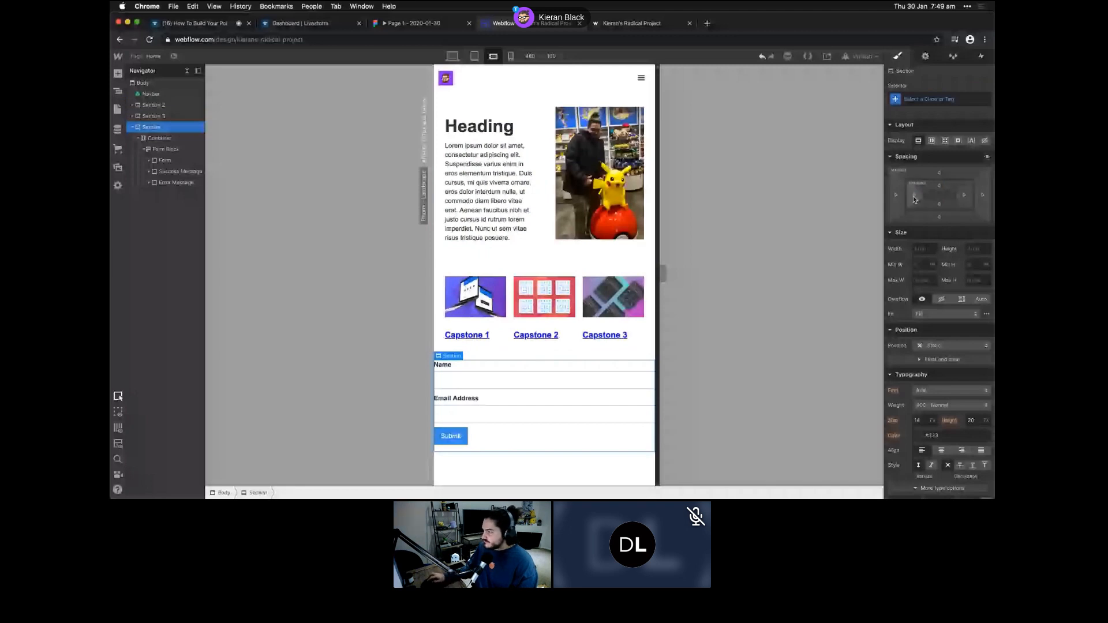
pyautogui.click(913, 196)
pyautogui.write('24')
pyautogui.press('Return')
pyautogui.click(965, 195)
pyautogui.write('24')
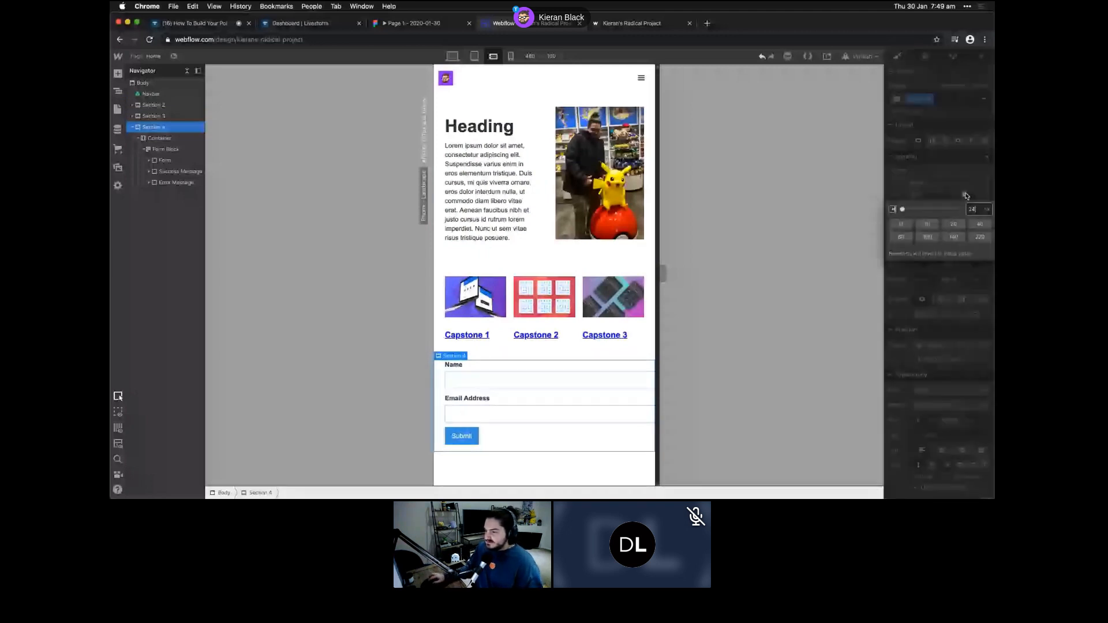
pyautogui.press('Return')
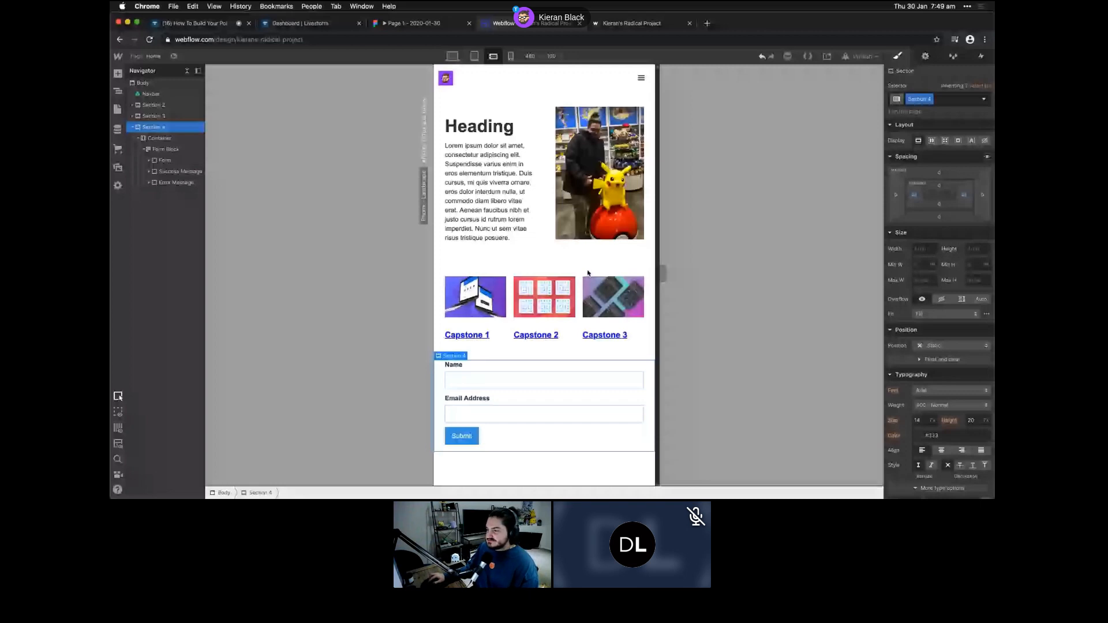
# - Check the layout reflow by resizing the canvas and previewing desktop and tablet breakpoints
pyautogui.moveTo(662, 274); pyautogui.dragTo(589, 276)
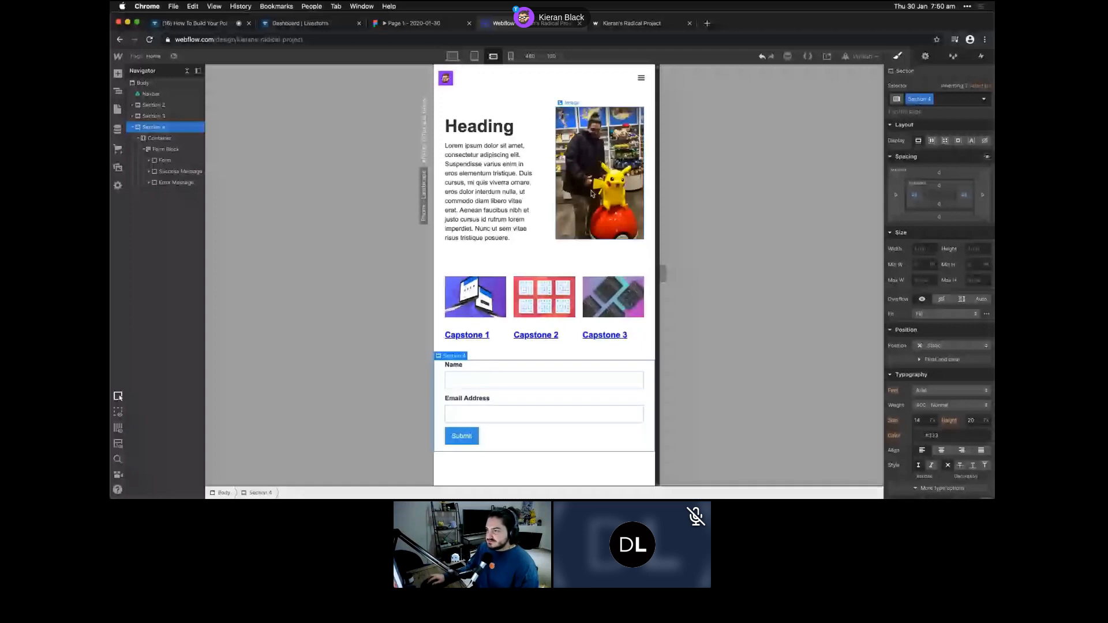
pyautogui.click(452, 55)
pyautogui.click(472, 56)
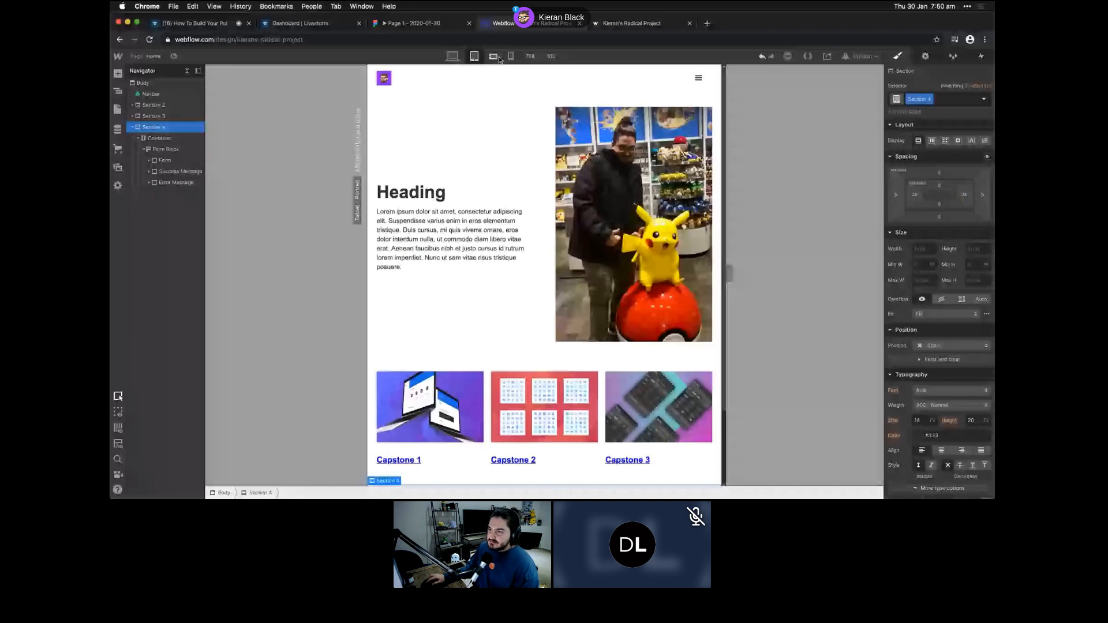
# - Switch to the 320 px Mobile Portrait breakpoint and select the hero grid, Grid 4
pyautogui.click(510, 56)
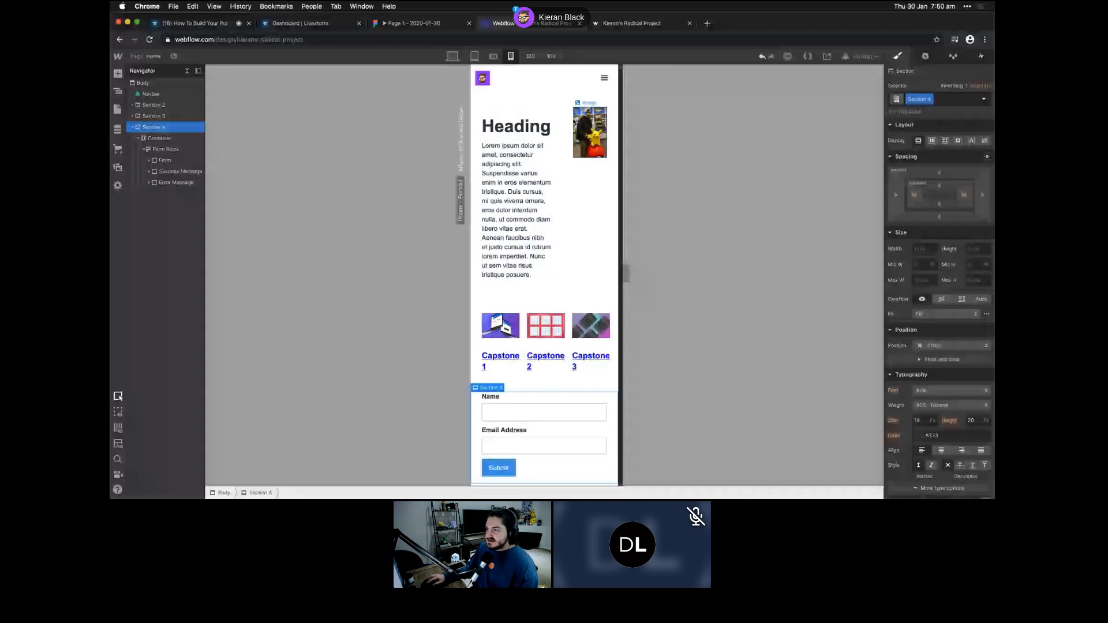
pyautogui.click(565, 115)
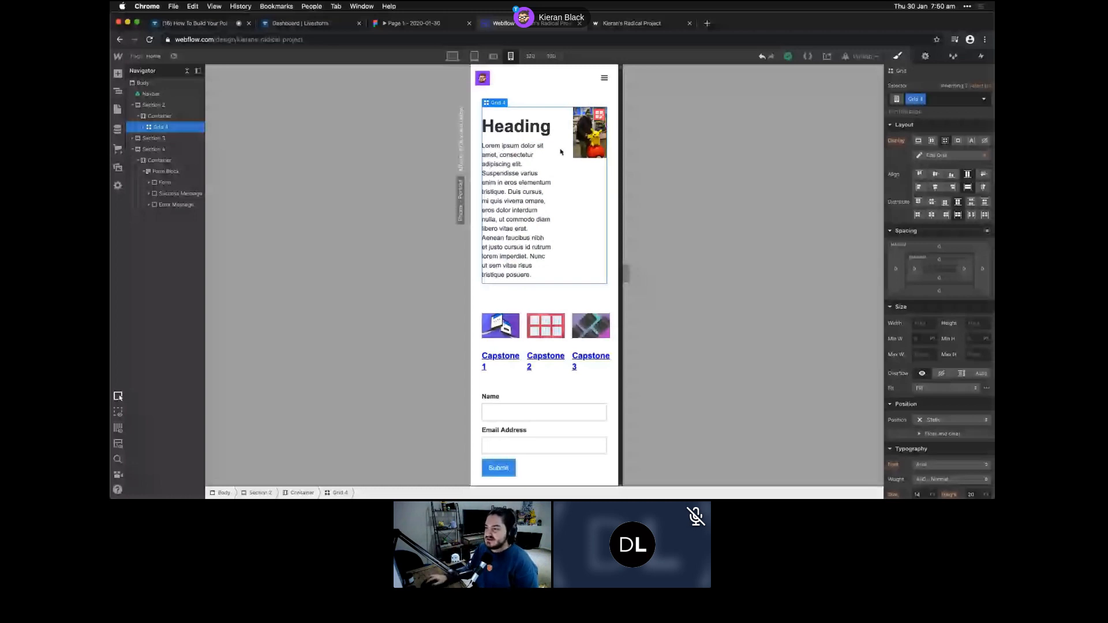
# - Remove a column from the hero grid so its content stacks vertically
pyautogui.click(599, 114)
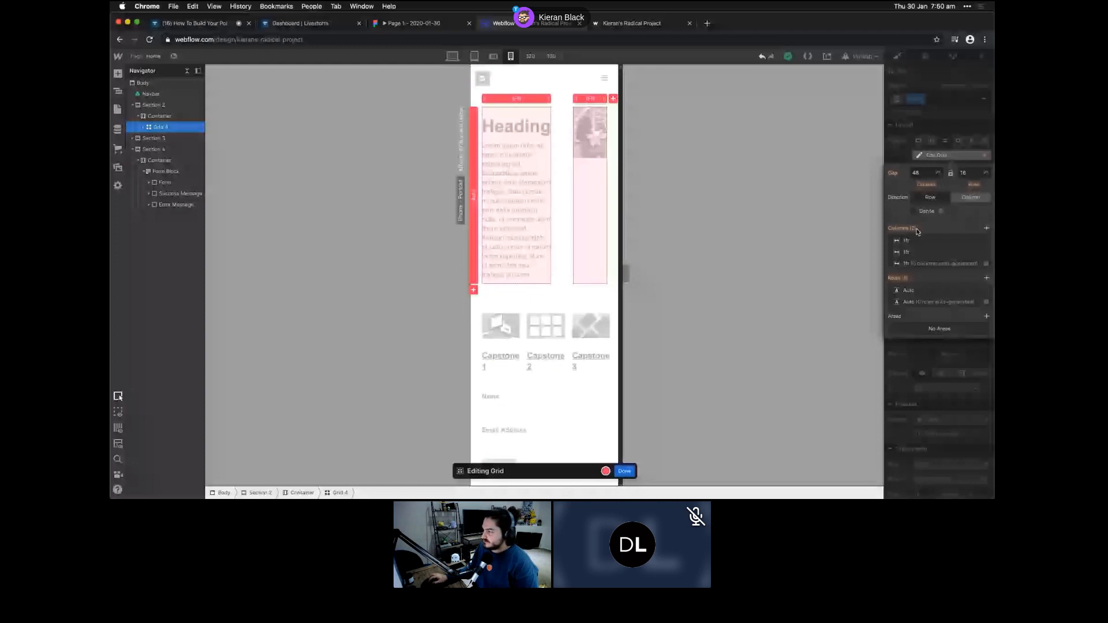
pyautogui.moveTo(985, 243)
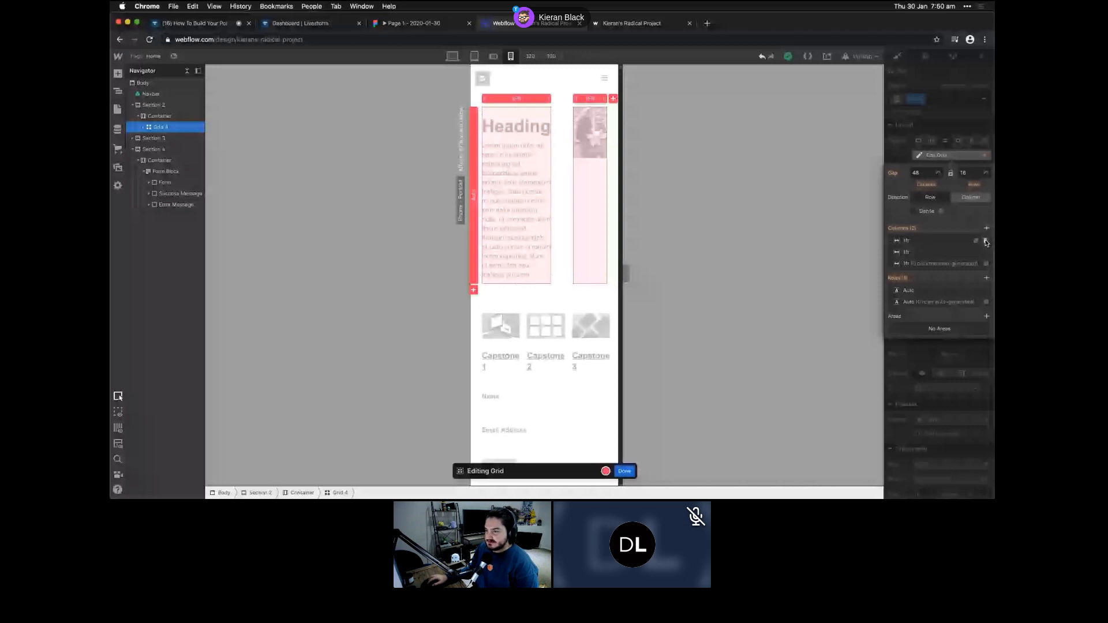
pyautogui.click(986, 242)
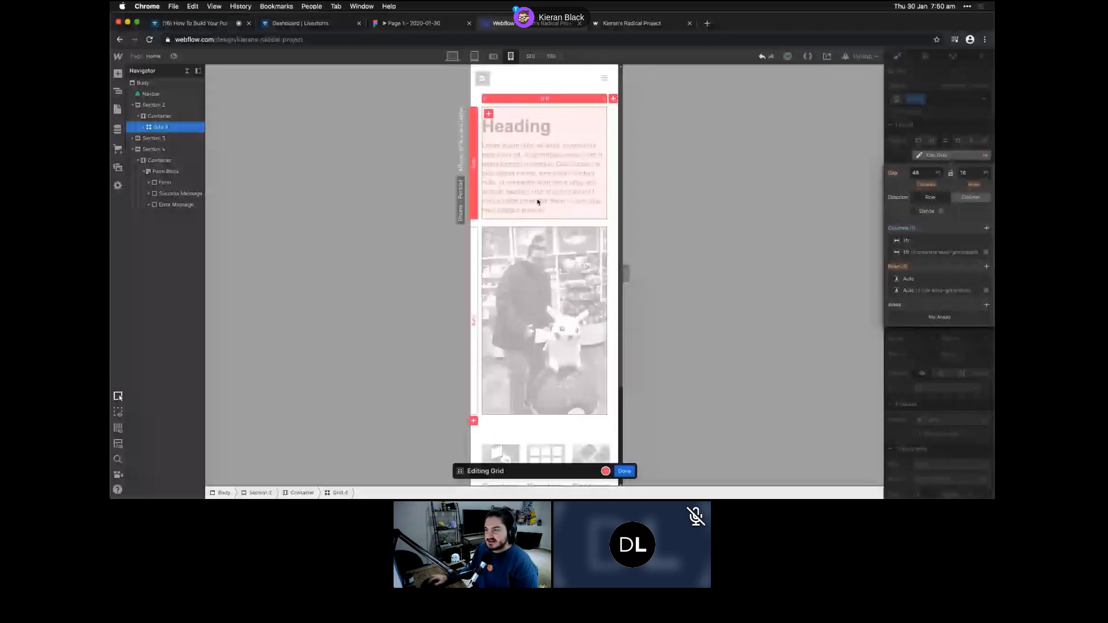
pyautogui.click(581, 370)
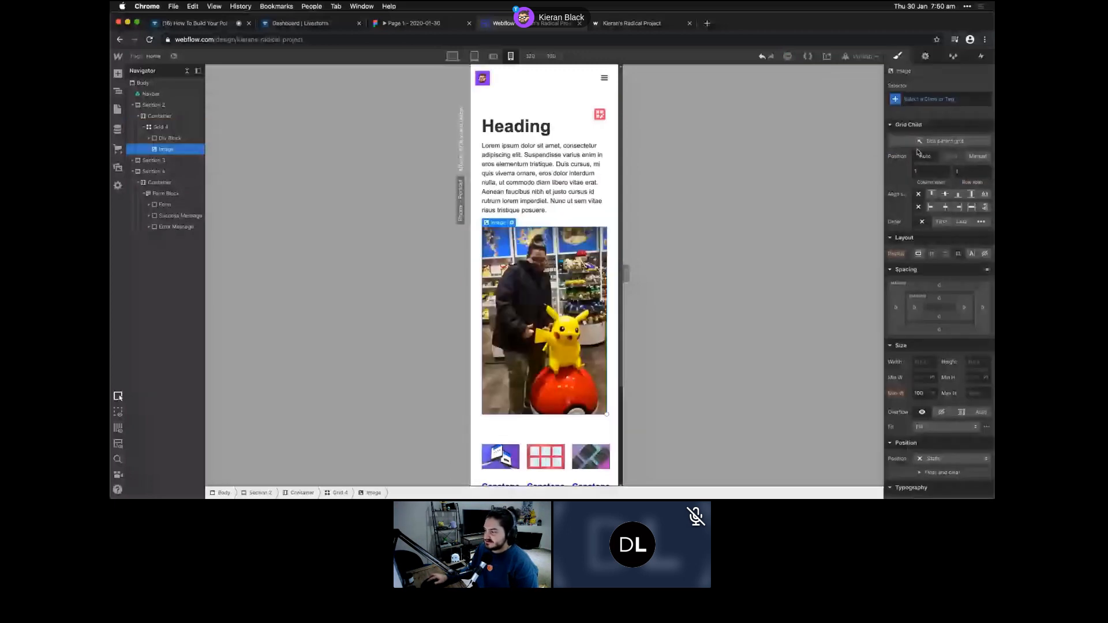
# - Set the hero image to 320 px height, 100% width and Cover fit
pyautogui.click(975, 363)
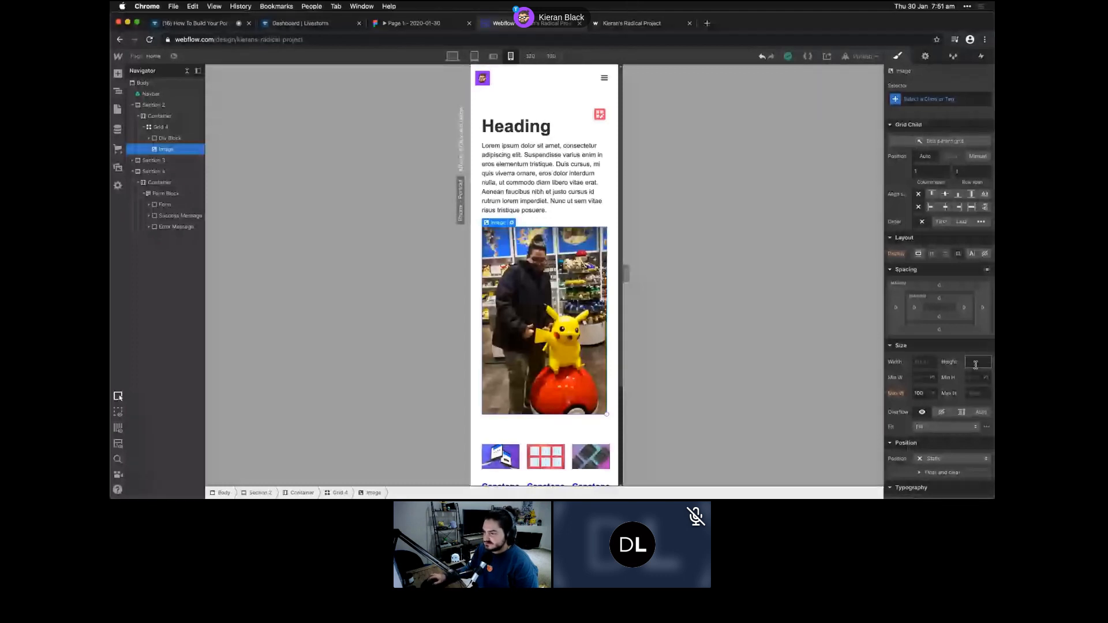
pyautogui.write('320')
pyautogui.click(921, 362)
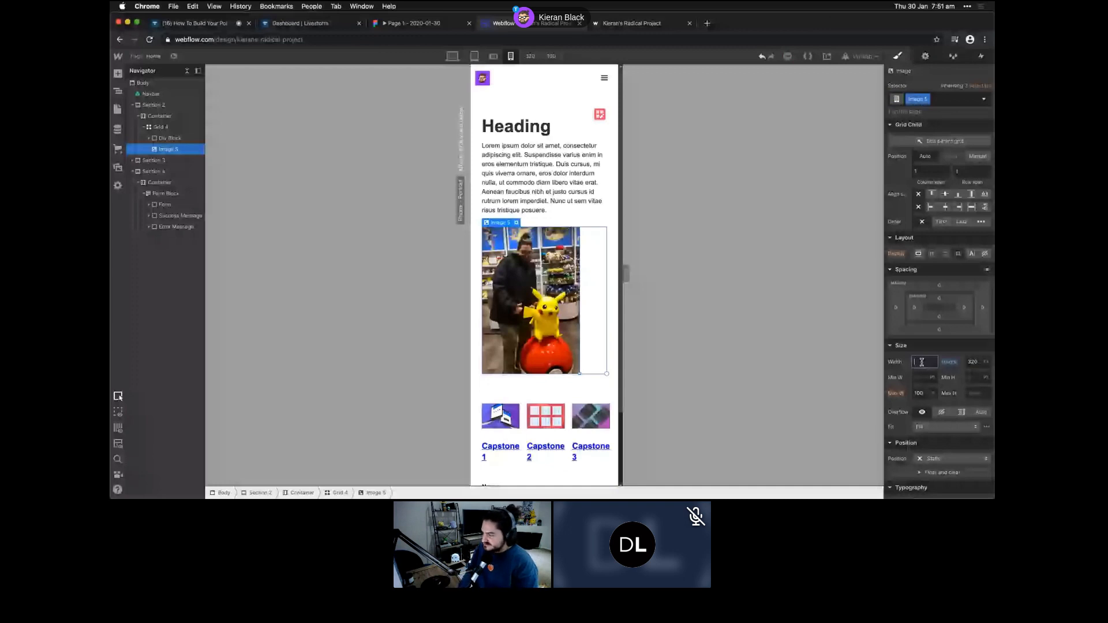
pyautogui.write('100%')
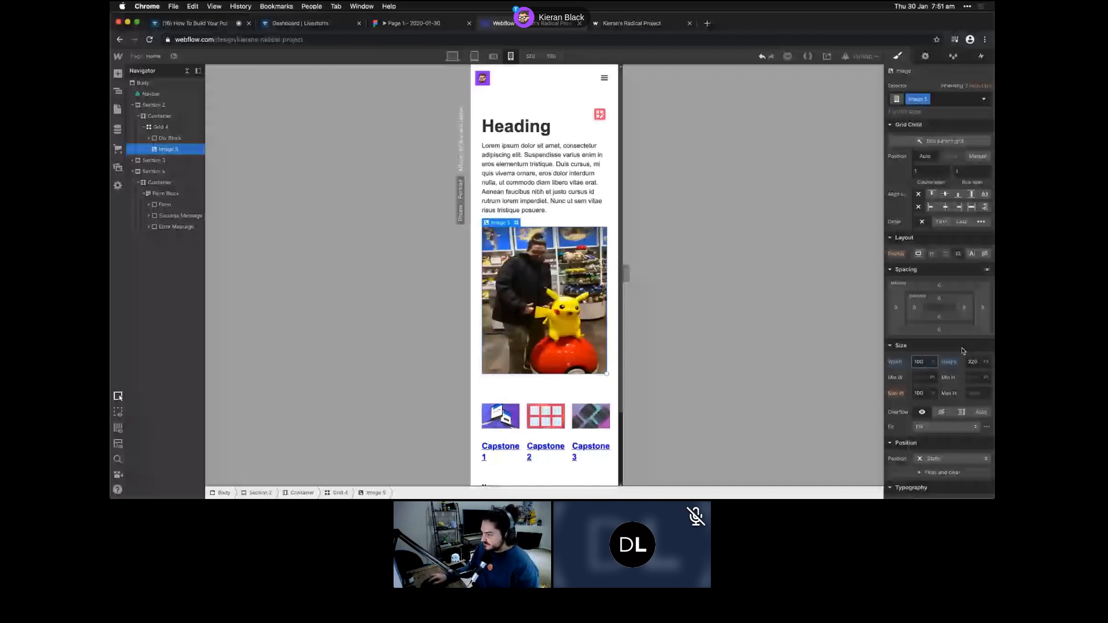
pyautogui.click(922, 424)
pyautogui.click(926, 447)
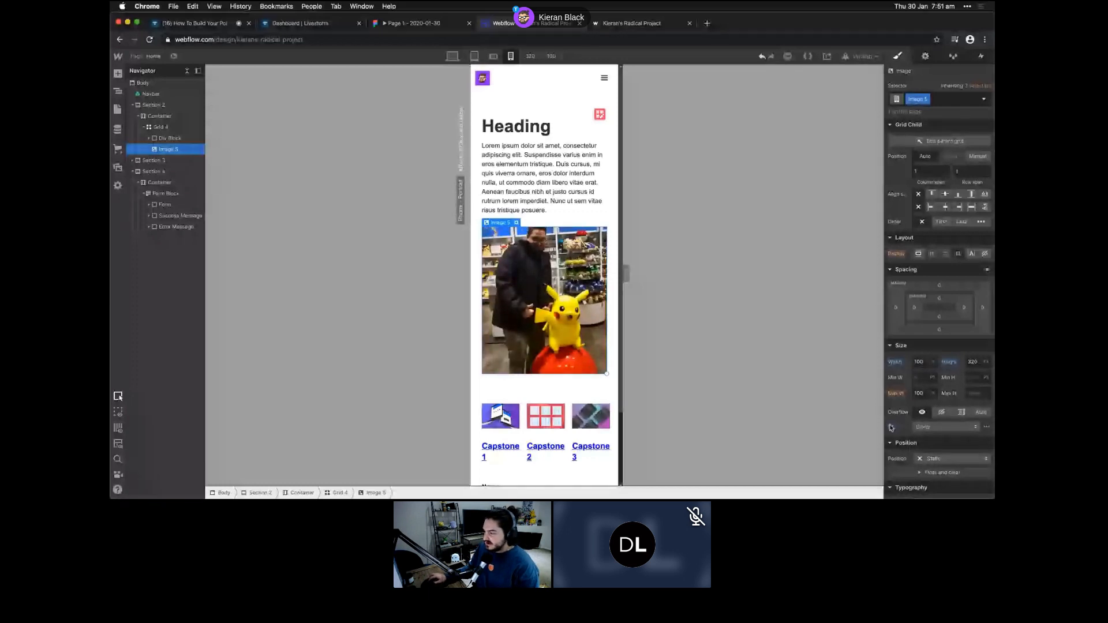
pyautogui.click(985, 426)
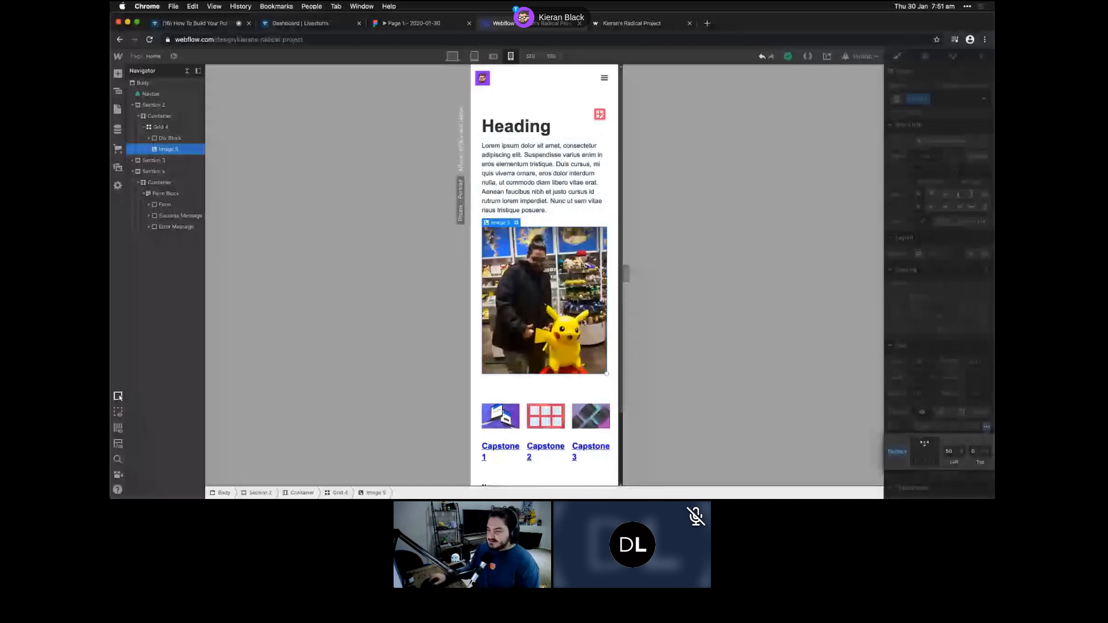
pyautogui.scroll(-3, 582, 321)
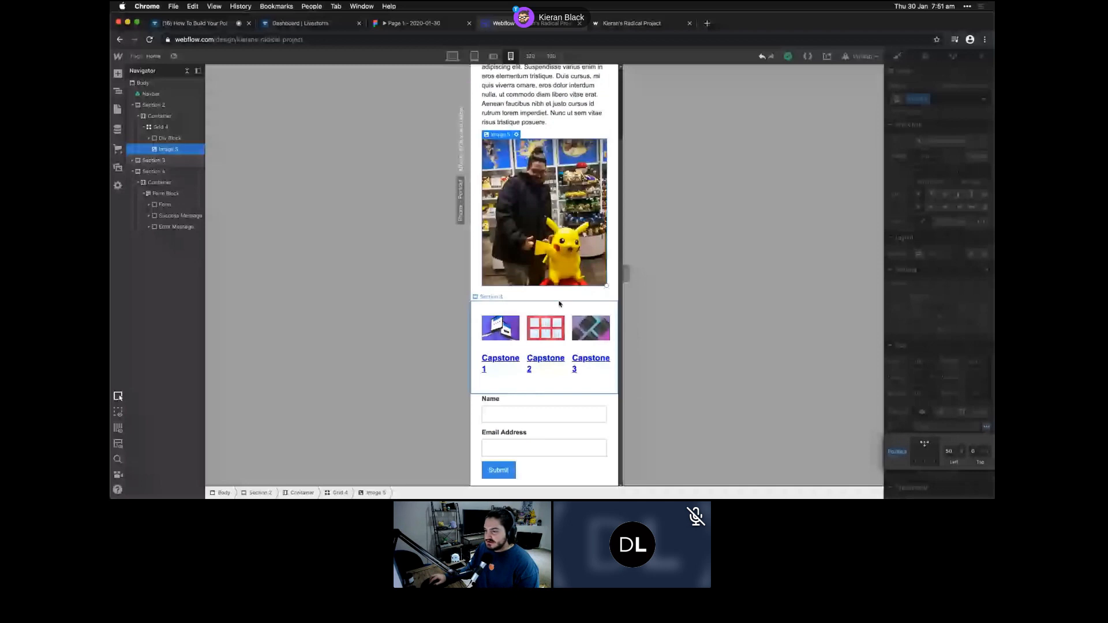
# - Select Collection List 2, the capstone collection list, via the Navigator
pyautogui.click(559, 303)
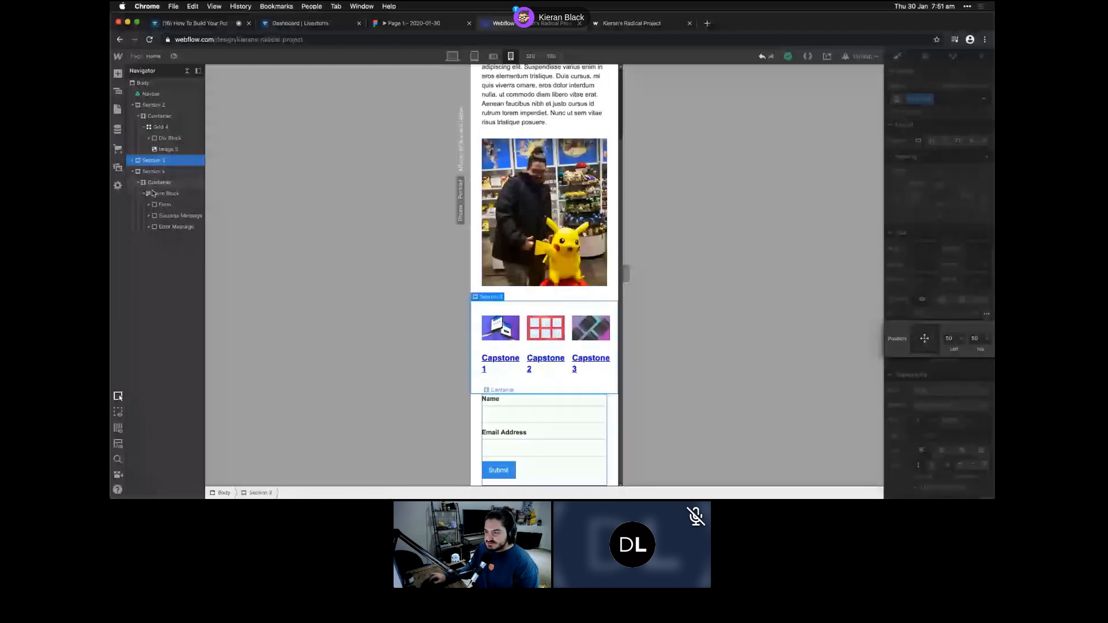
pyautogui.click(502, 327)
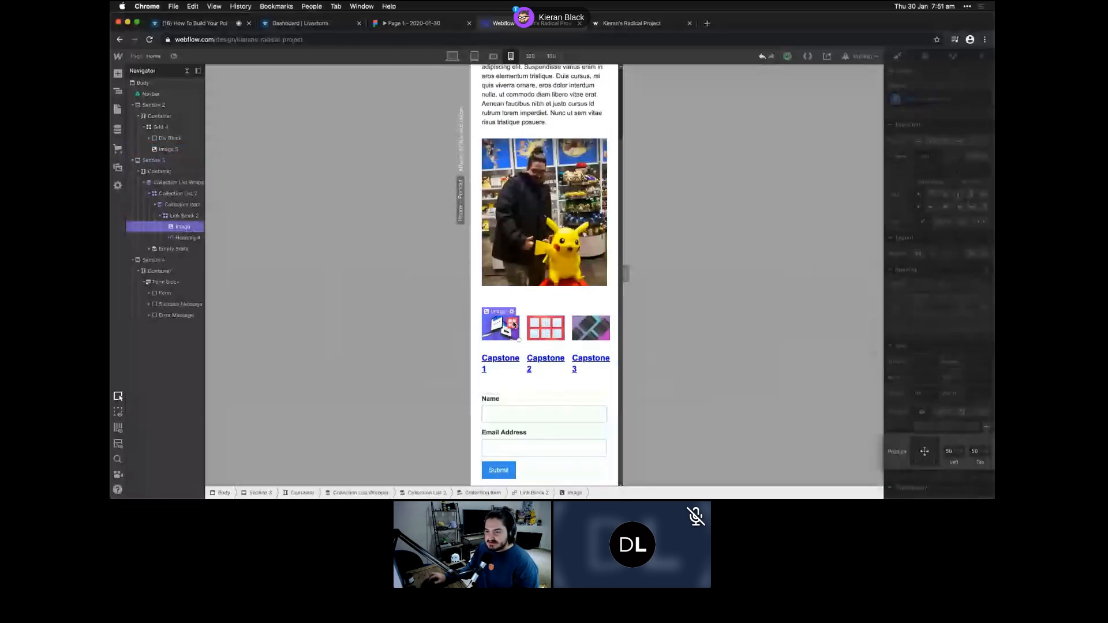
pyautogui.click(180, 216)
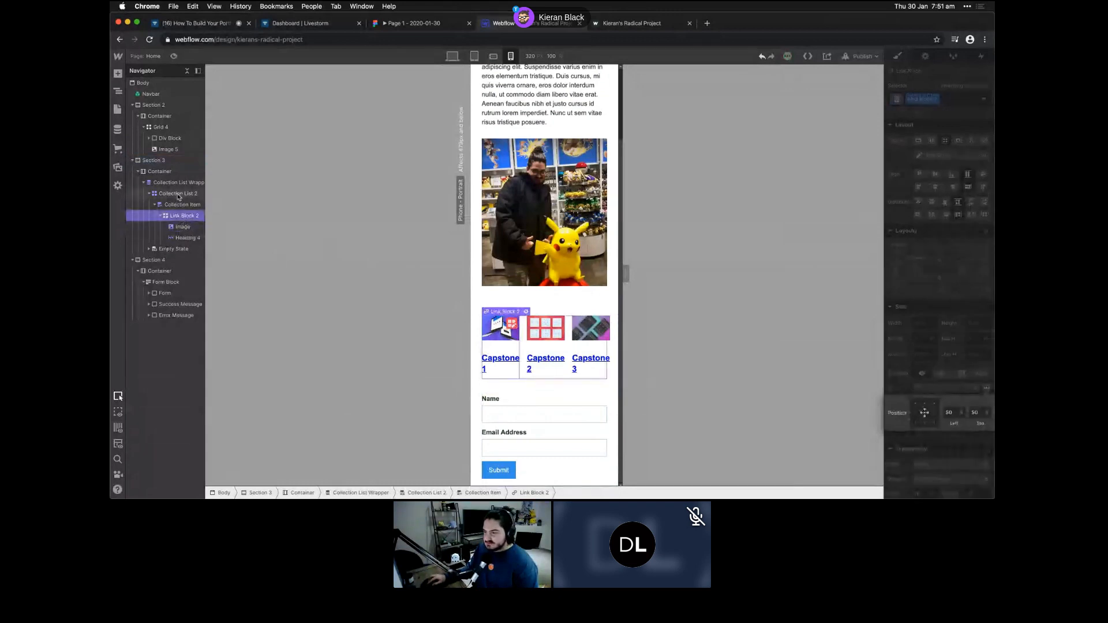
pyautogui.click(178, 194)
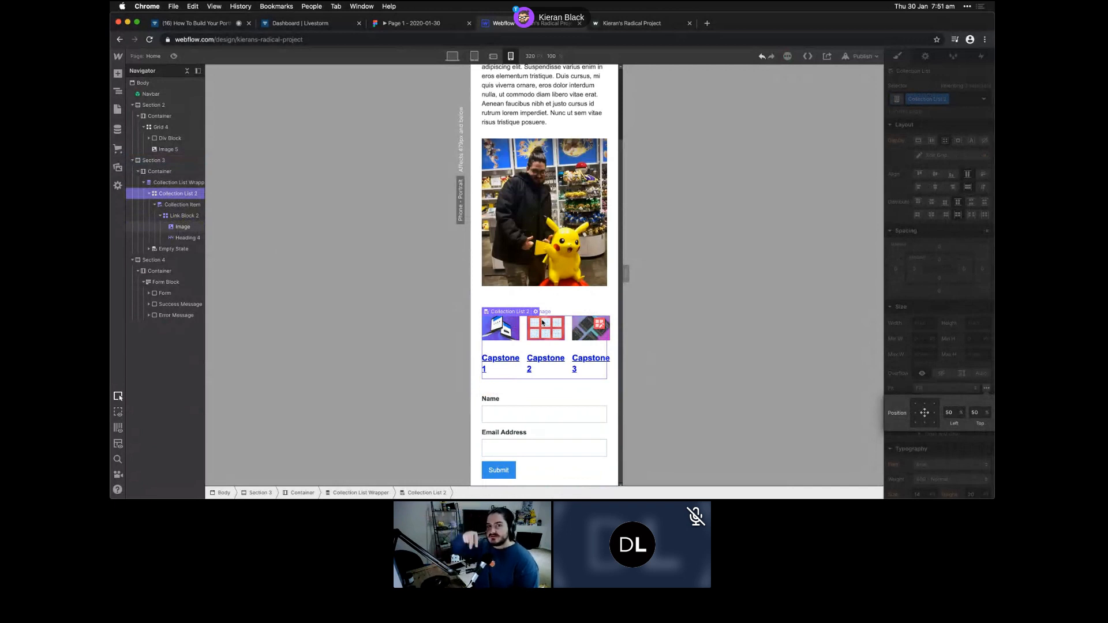
# - Reduce the collection list grid to a single column, then preview at phone landscape width
pyautogui.click(601, 324)
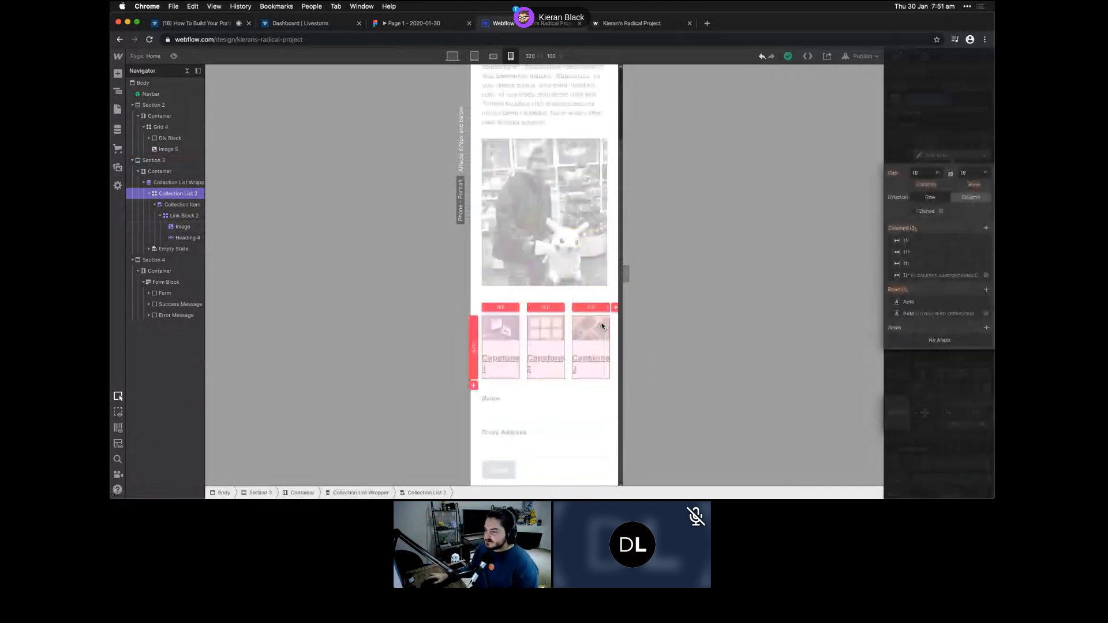
pyautogui.click(985, 242)
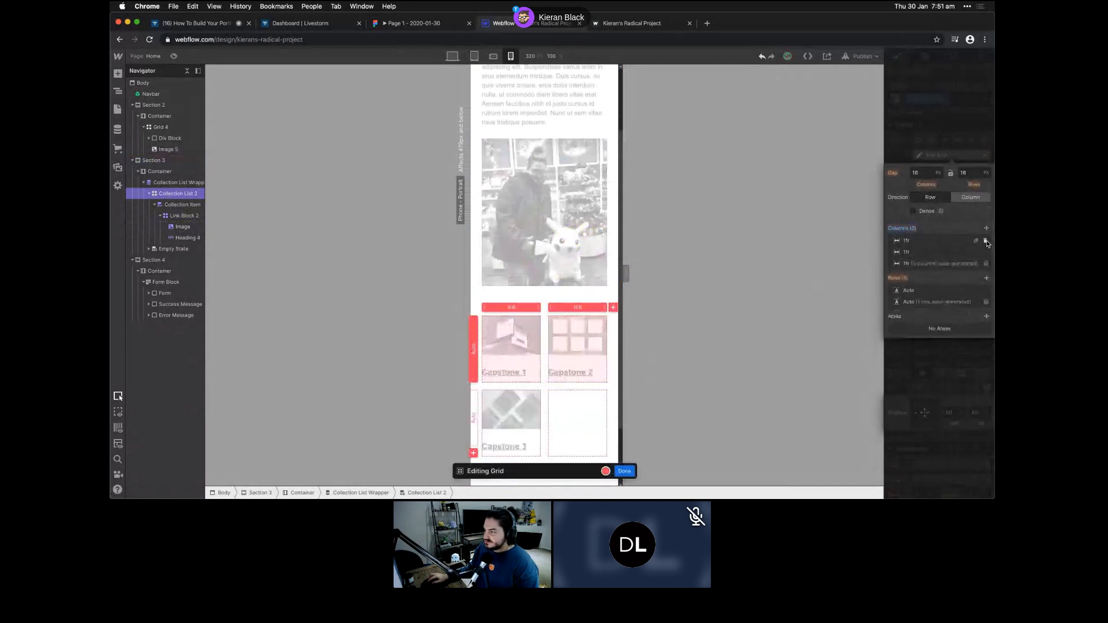
pyautogui.click(985, 241)
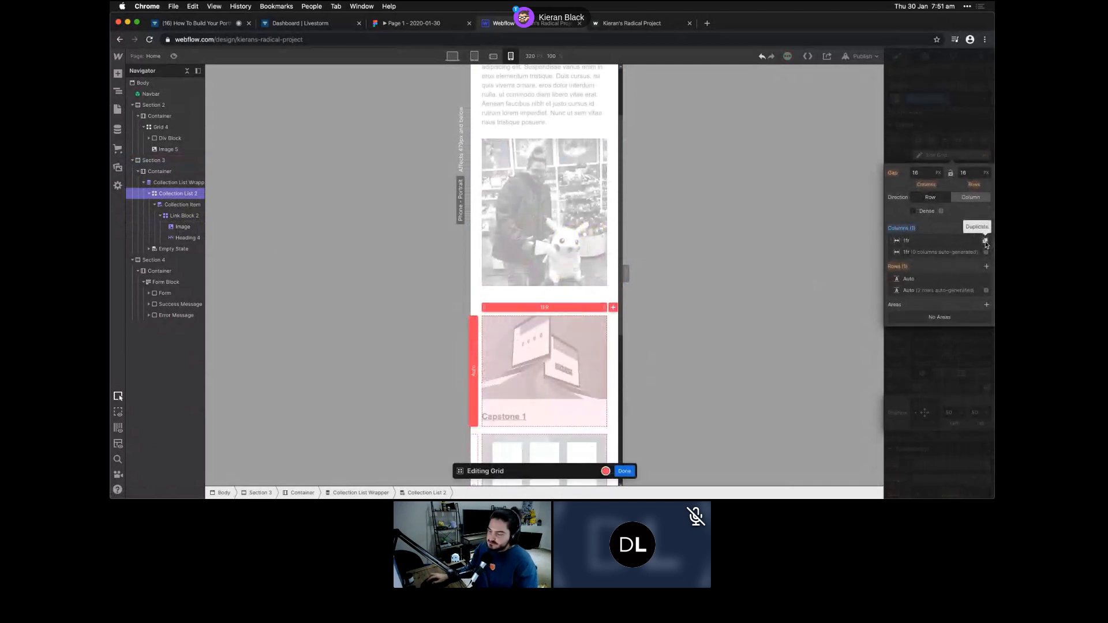
pyautogui.click(985, 241)
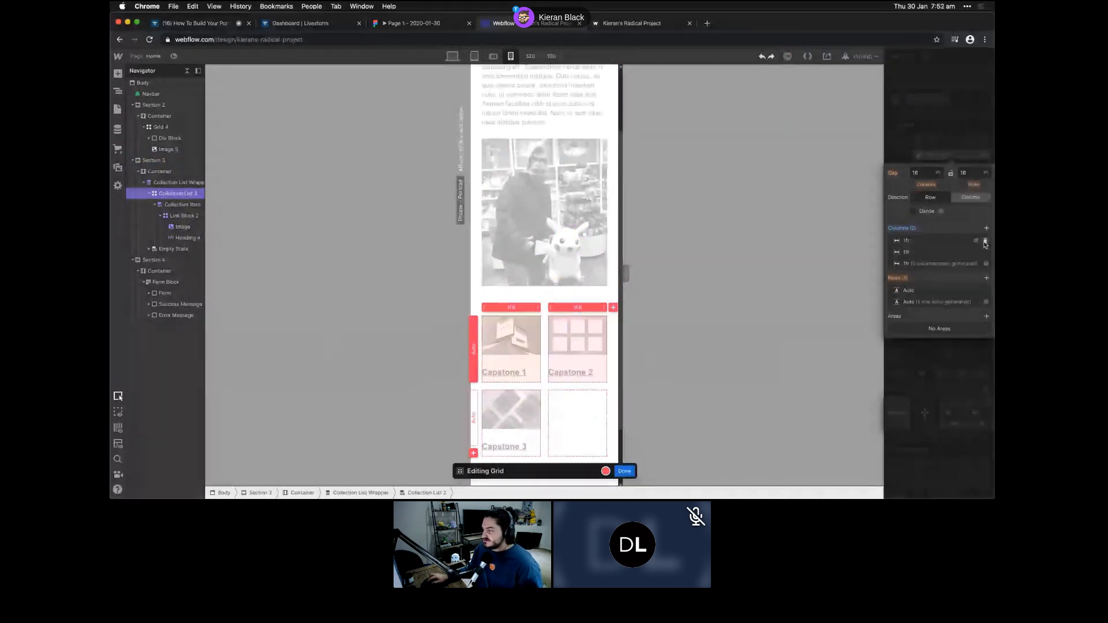
pyautogui.click(986, 243)
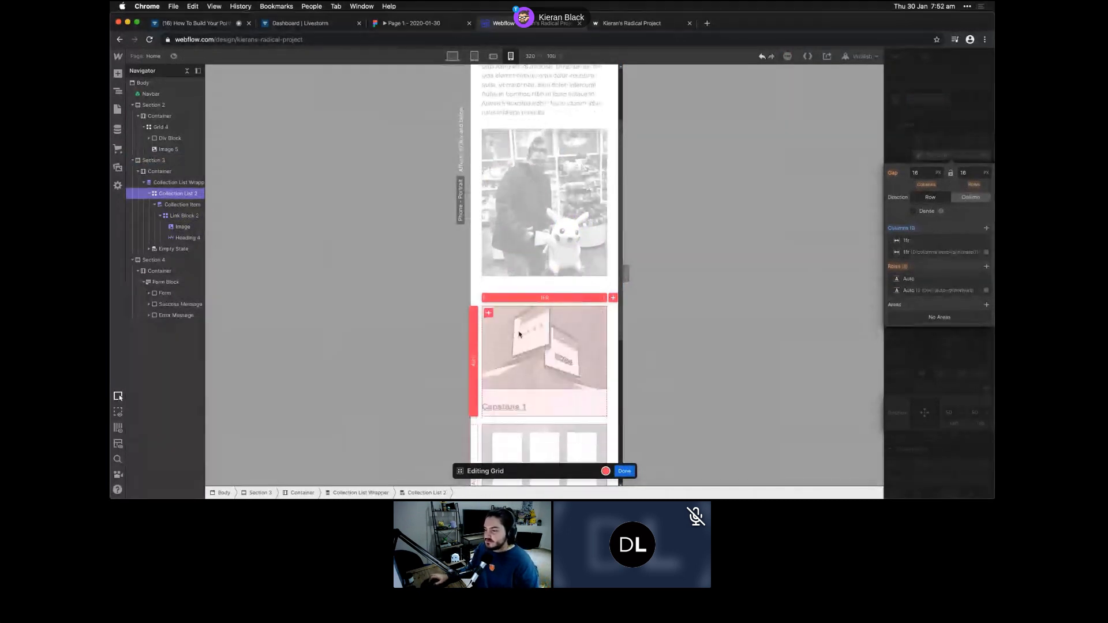
pyautogui.scroll(-3, 519, 333)
pyautogui.scroll(-2, 520, 355)
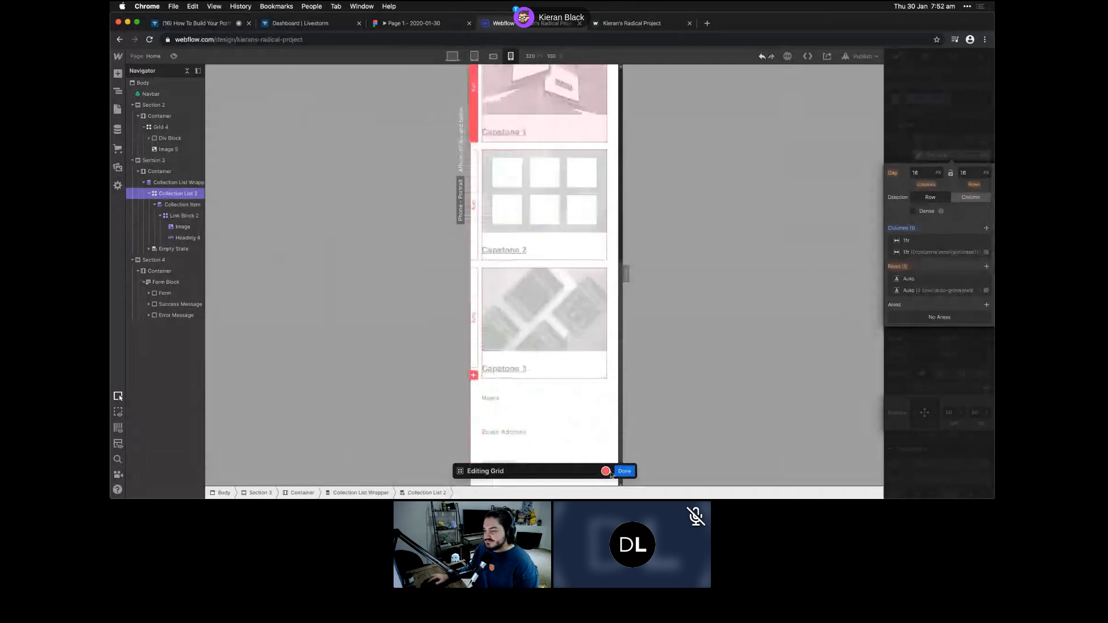
pyautogui.press('Escape')
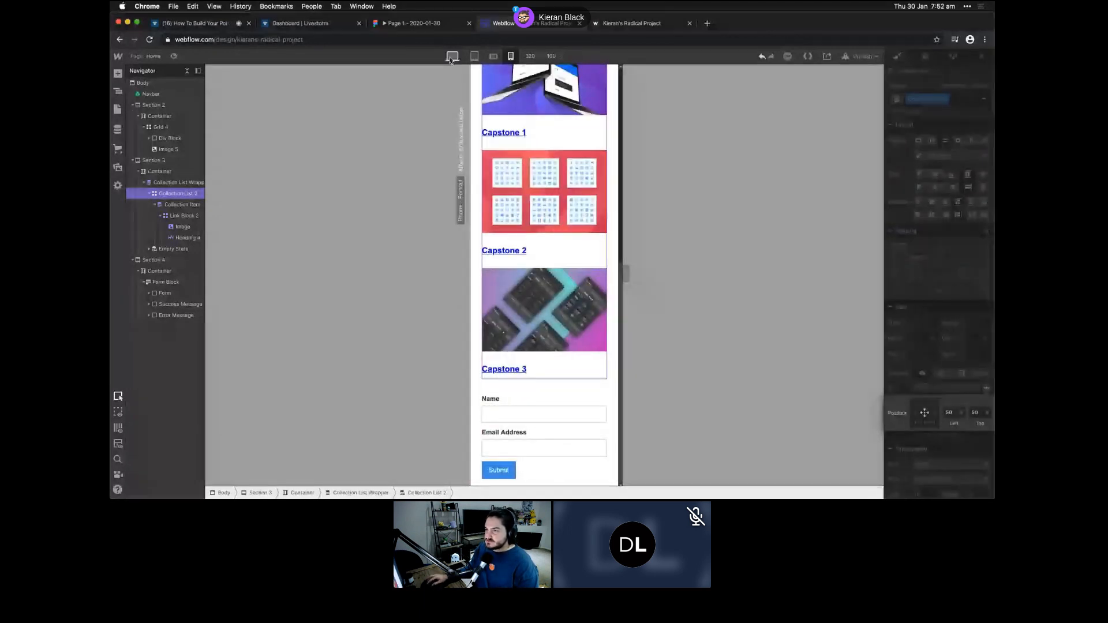
pyautogui.click(493, 56)
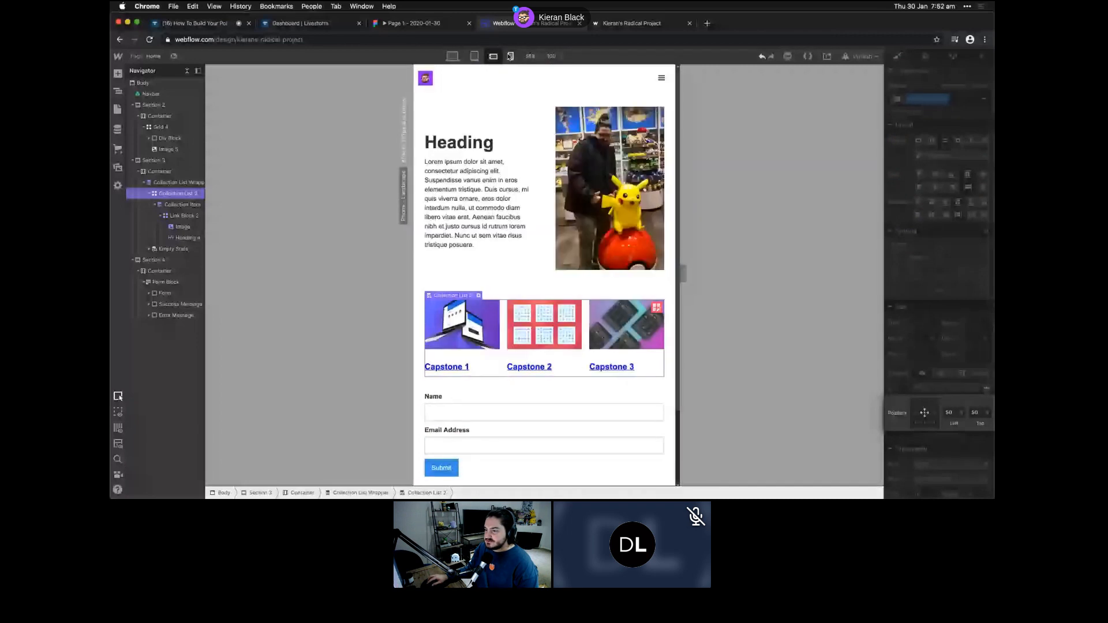
# - Switch back to the 320 px phone portrait breakpoint
pyautogui.click(510, 56)
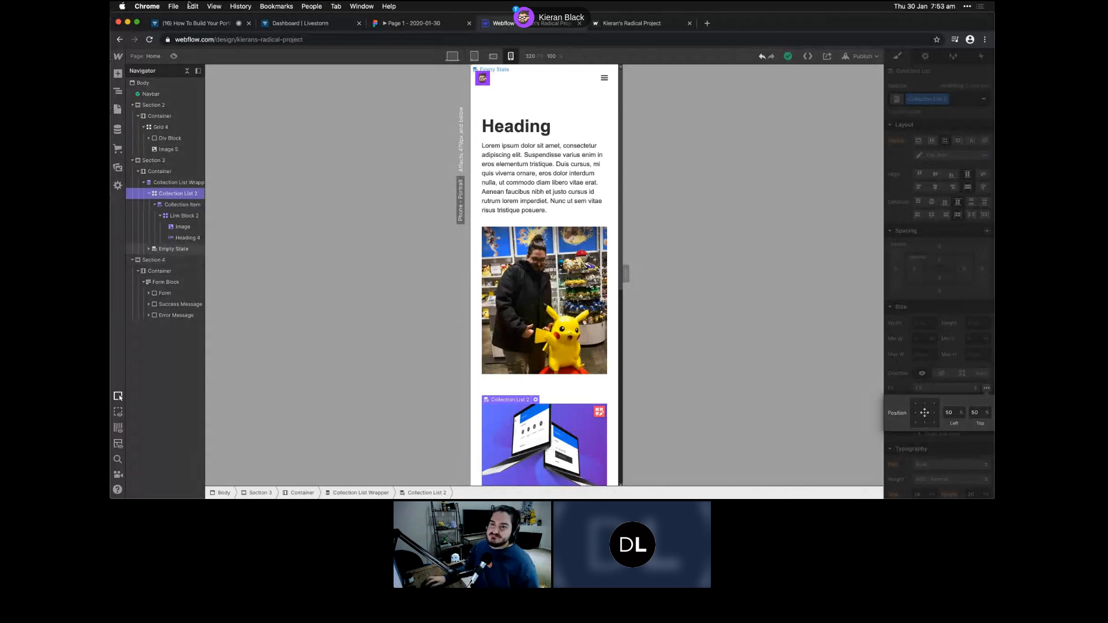
# - Switch to the Livestorm event tab and expand the webcam feeds to full screen
pyautogui.click(229, 25)
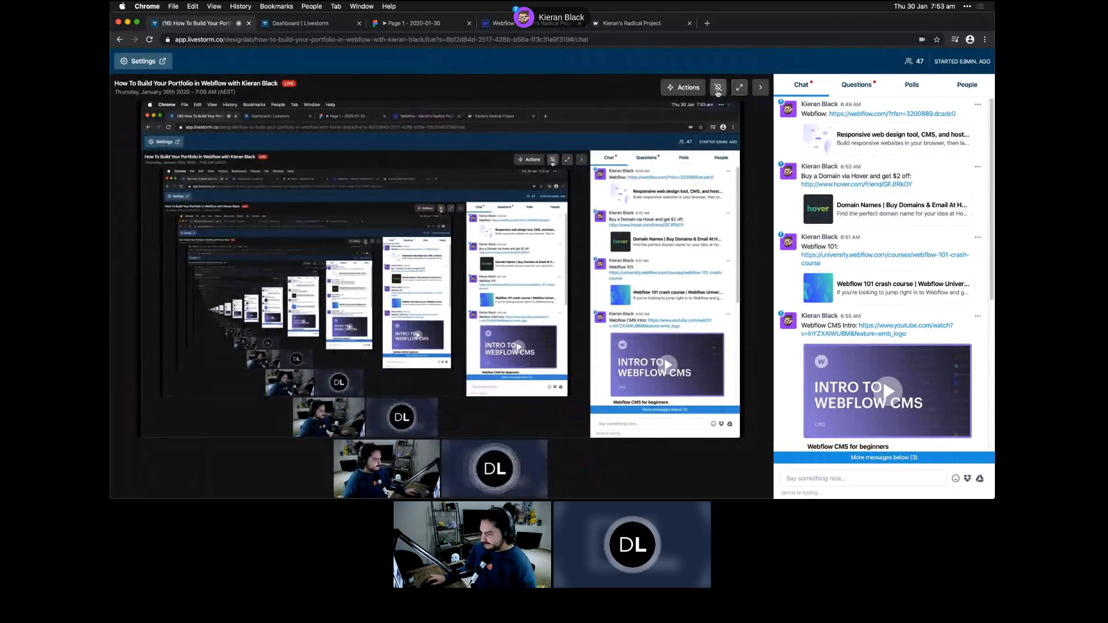
pyautogui.moveTo(514, 464)
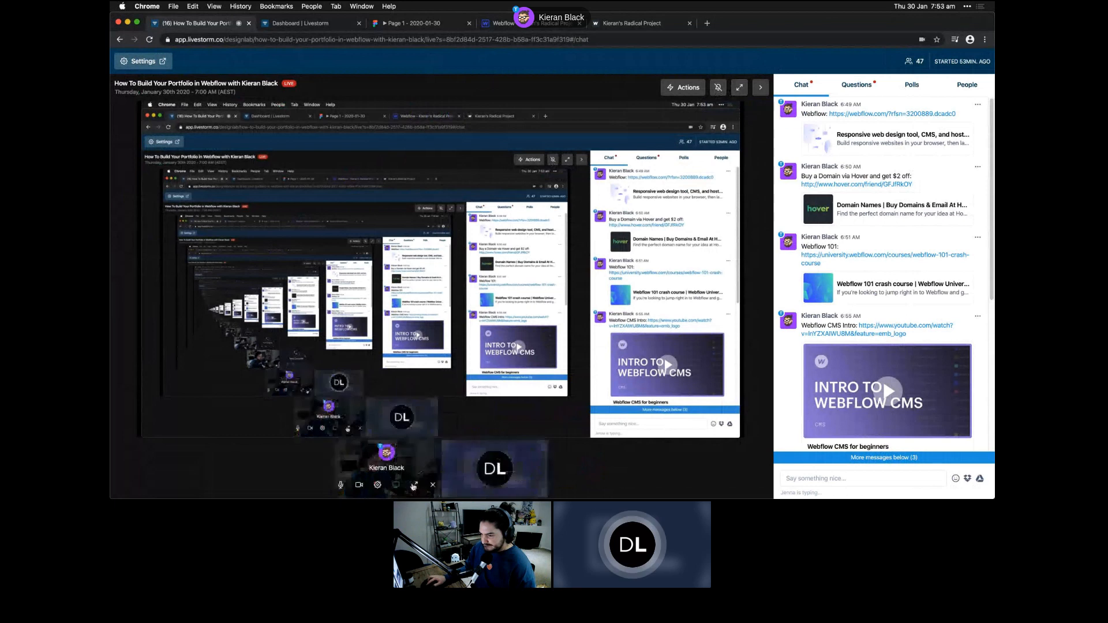
pyautogui.click(504, 485)
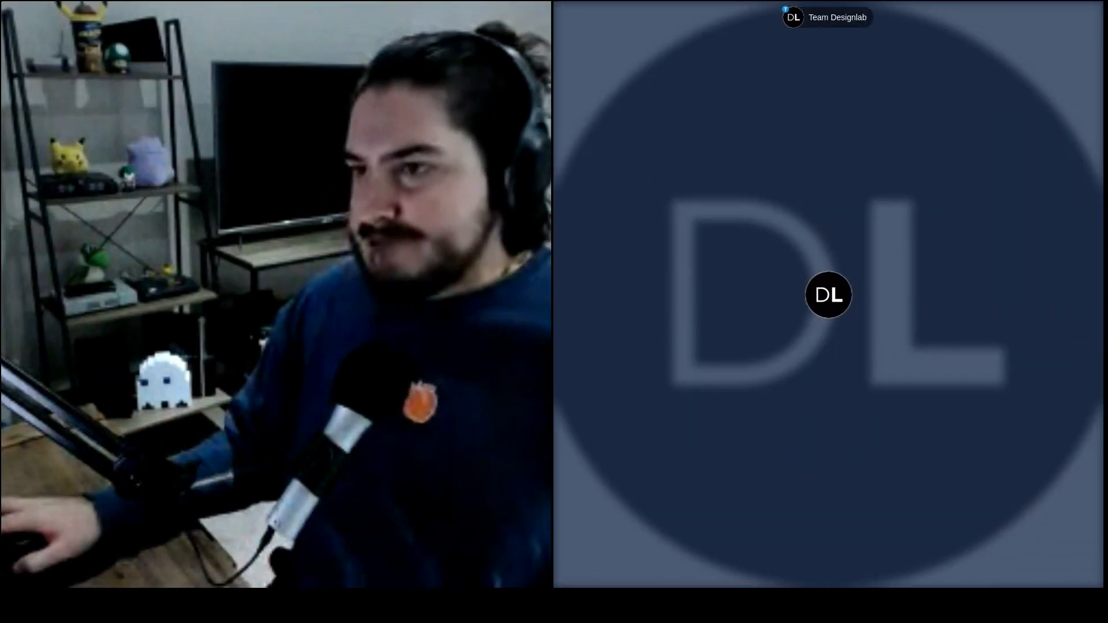